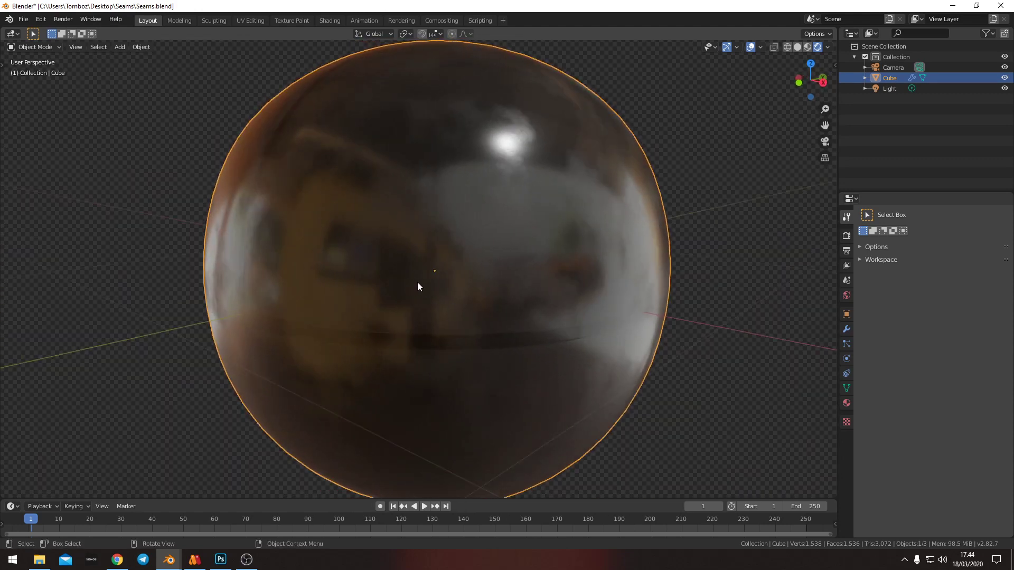
{"action": "middle_click_drag", "start_coordinate": [400, 257], "coordinate": [603, 263]}
{"action": "middle_click_drag", "start_coordinate": [527, 285], "coordinate": [513, 299]}
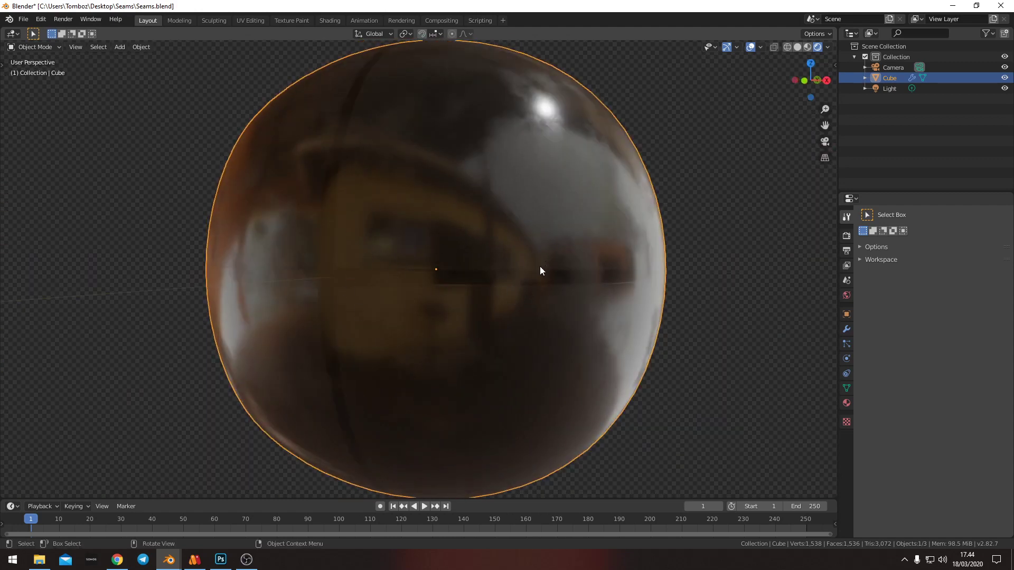
{"action": "middle_click_drag", "start_coordinate": [543, 264], "coordinate": [523, 193]}
{"action": "middle_click_drag", "start_coordinate": [572, 328], "coordinate": [348, 291]}
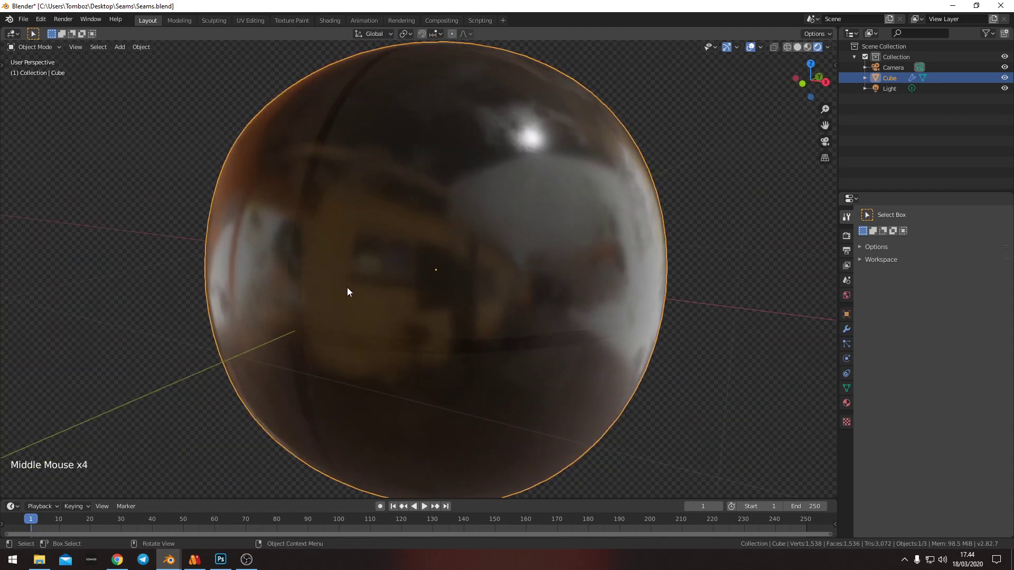
Start a new General file and discard the unsaved changes to Seams
{"action": "left_click", "coordinate": [25, 20]}
{"action": "mouse_move", "coordinate": [42, 30]}
{"action": "left_click", "coordinate": [124, 33]}
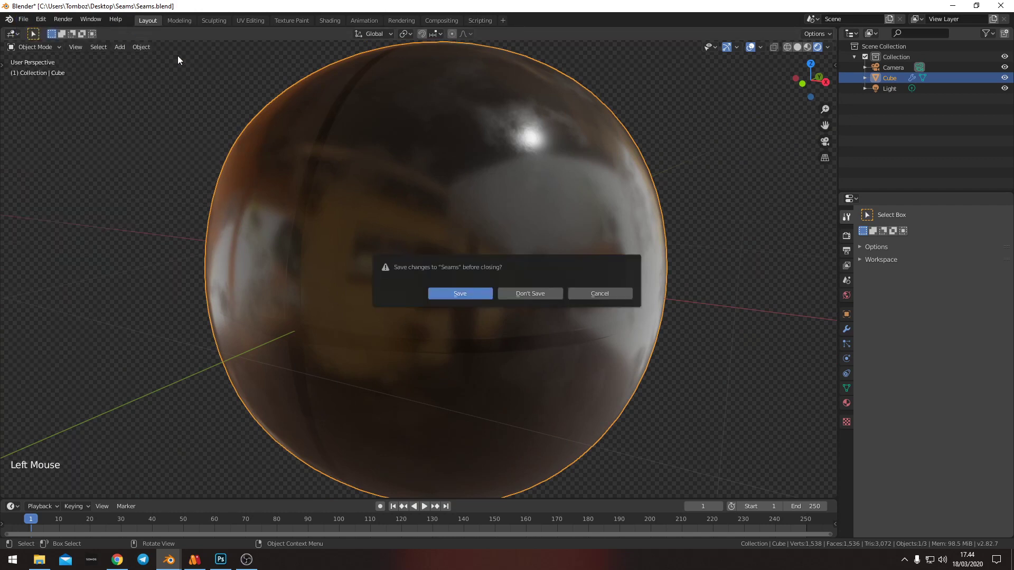
{"action": "left_click", "coordinate": [519, 292]}
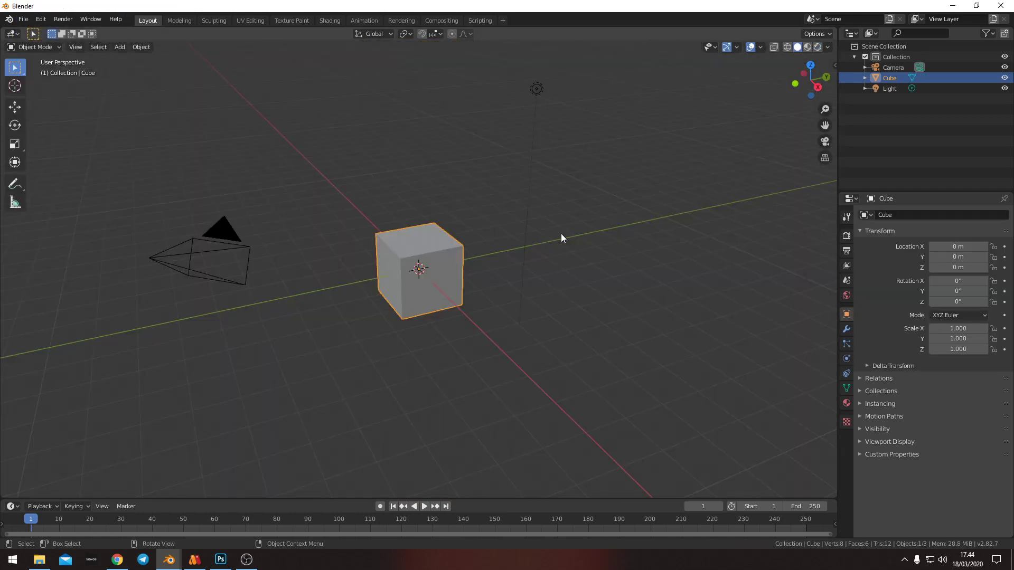
Turn on the Screencast Keys display for the 3D viewport
{"action": "key", "text": "n"}
{"action": "left_click", "coordinate": [831, 134]}
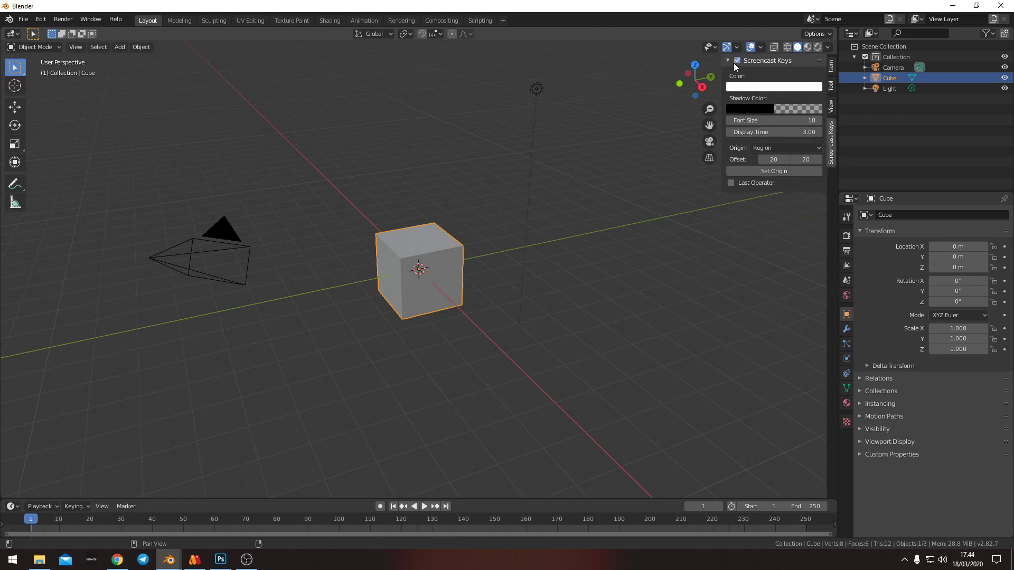
{"action": "key", "text": "n"}
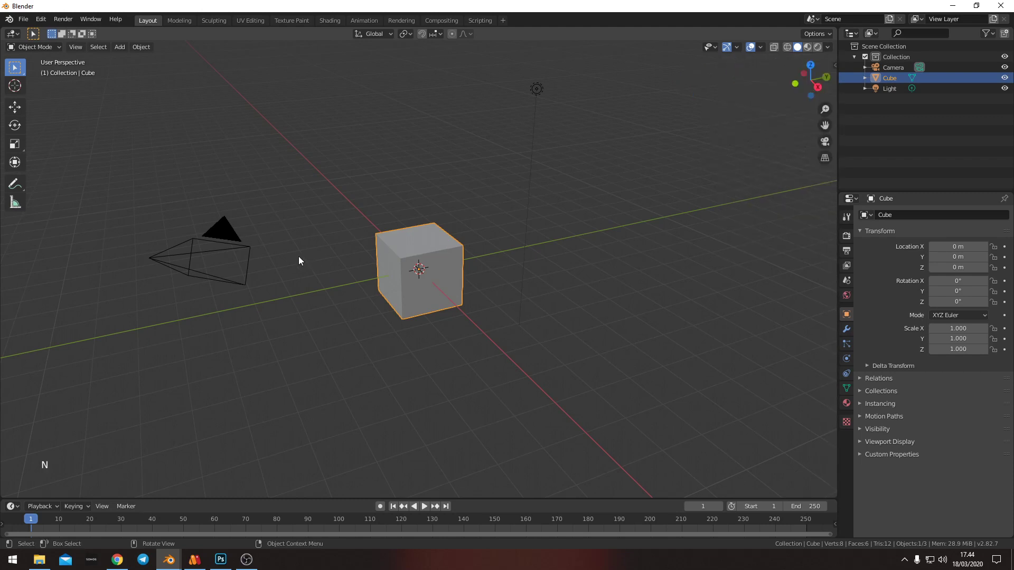
Add a level 2 Catmull-Clark subdivision modifier to the default cube and apply it
{"action": "middle_click_drag", "start_coordinate": [76, 438], "coordinate": [364, 381]}
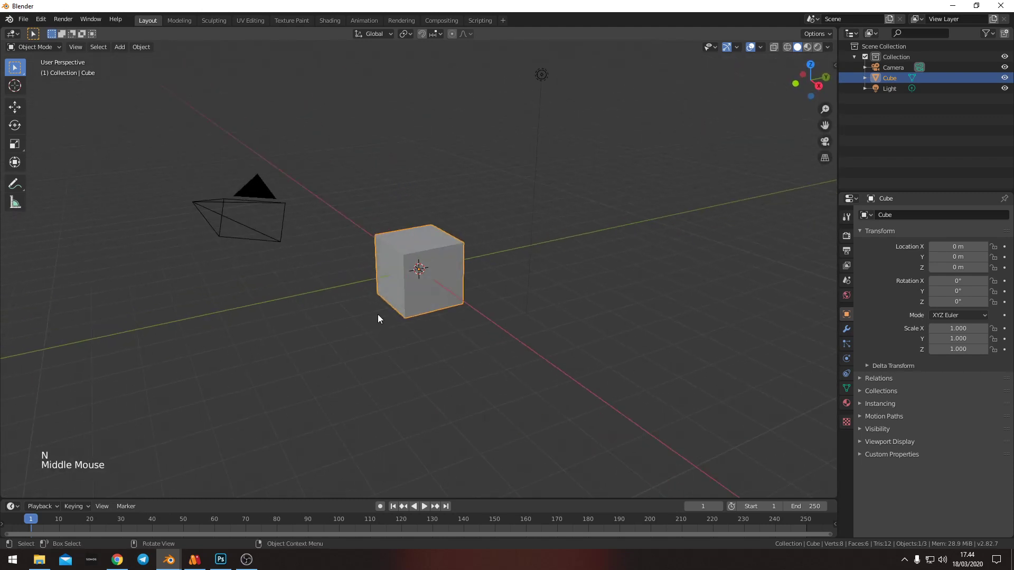
{"action": "middle_click_drag", "start_coordinate": [421, 332], "coordinate": [422, 330]}
{"action": "key", "text": "ctrl+2"}
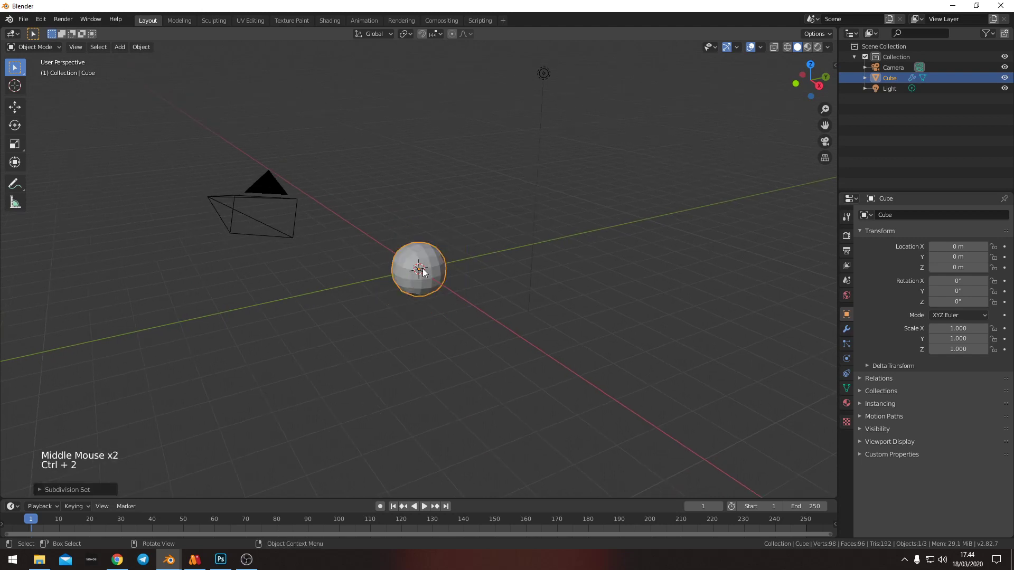
{"action": "scroll", "coordinate": [420, 272], "scroll_direction": "up", "scroll_amount": 3}
{"action": "middle_click_drag", "start_coordinate": [416, 281], "coordinate": [429, 296], "text": "shift"}
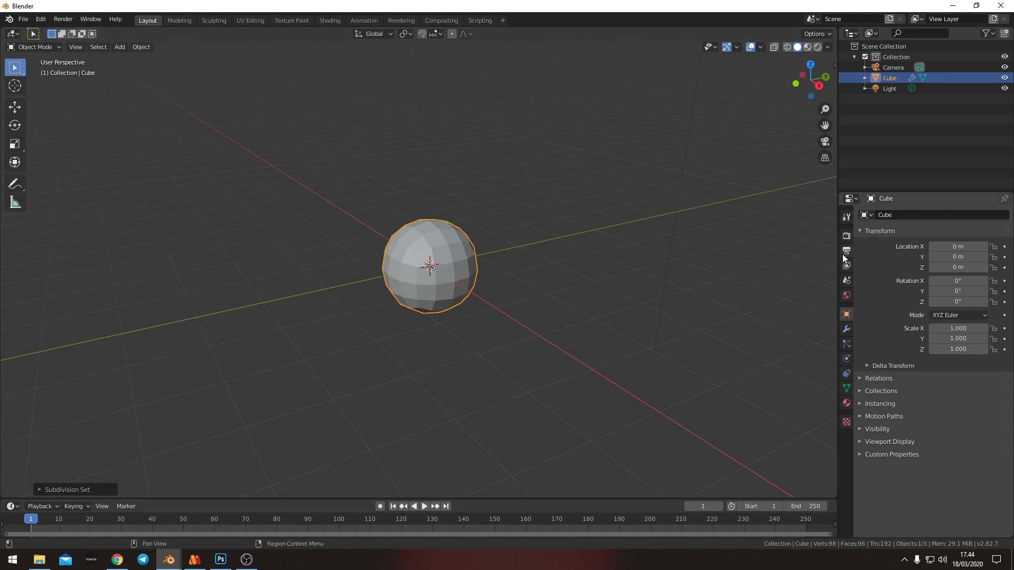
{"action": "middle_click_drag", "start_coordinate": [834, 253], "coordinate": [735, 292]}
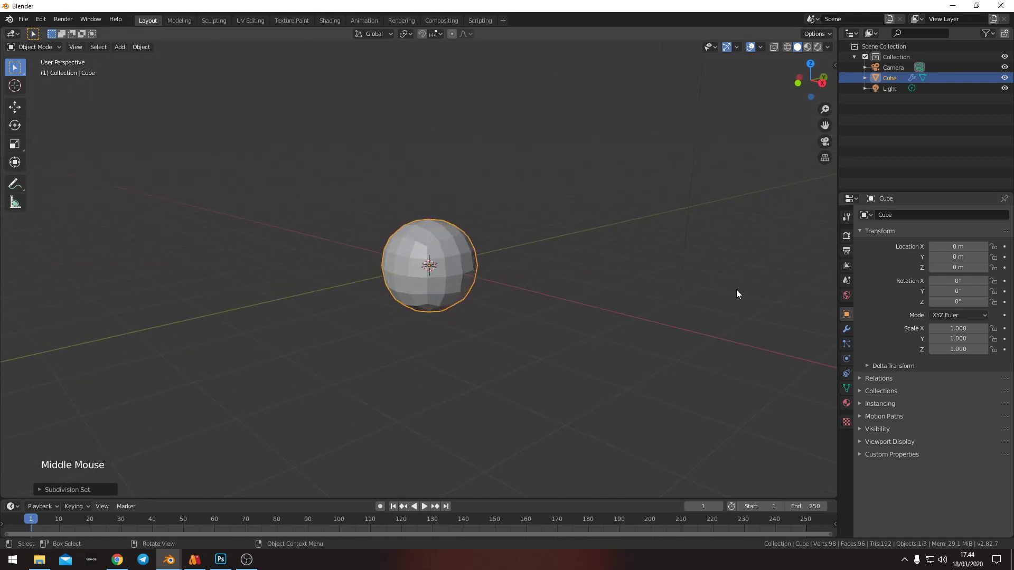
{"action": "left_click", "coordinate": [846, 329]}
{"action": "left_click", "coordinate": [889, 248]}
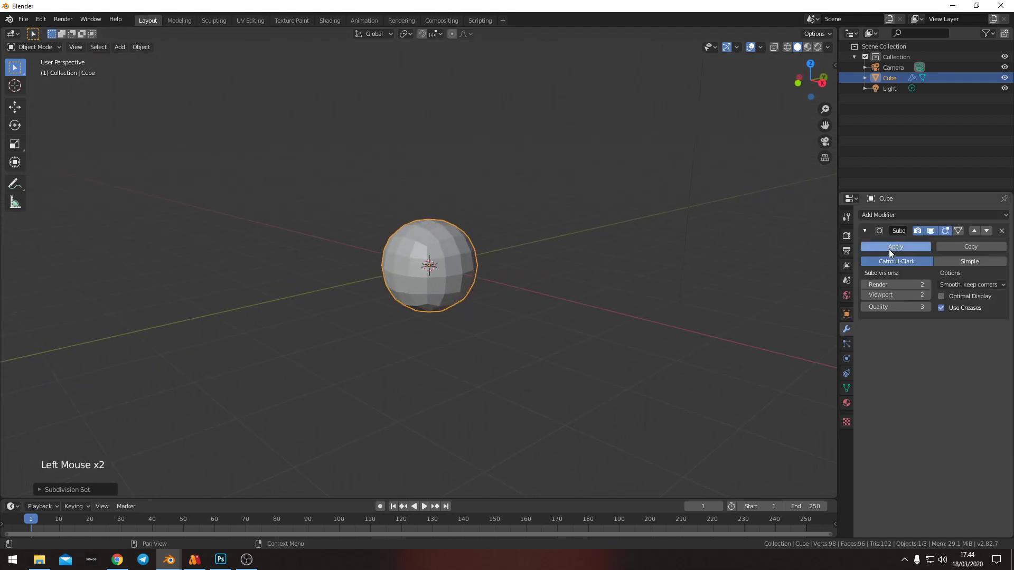
Add another level 2 subdivision modifier to the rounded cube and shade the object smooth
{"action": "key", "text": "ctrl+2"}
{"action": "mouse_move", "coordinate": [473, 262]}
{"action": "middle_mouse_down"}
{"action": "mouse_move", "coordinate": [454, 261]}
{"action": "mouse_move", "coordinate": [487, 259]}
{"action": "mouse_move", "coordinate": [312, 258]}
{"action": "mouse_move", "coordinate": [475, 272]}
{"action": "middle_mouse_up"}
{"action": "scroll", "coordinate": [455, 261], "scroll_direction": "down", "scroll_amount": 1}
{"action": "scroll", "coordinate": [455, 262], "scroll_direction": "up", "scroll_amount": 5}
{"action": "right_click", "coordinate": [438, 228]}
{"action": "left_click", "coordinate": [426, 229]}
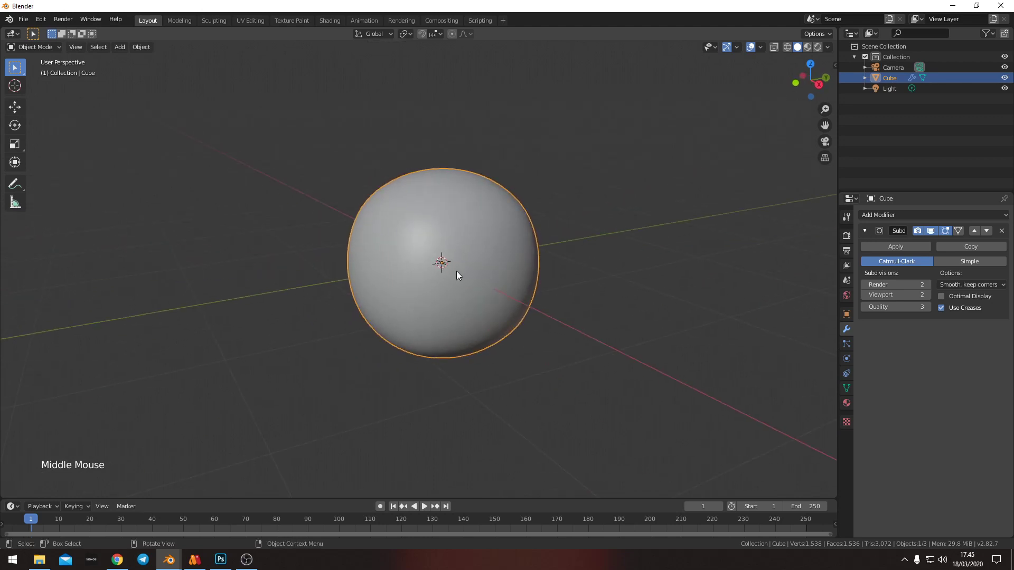
In edge editing, select two perpendicular vertical edge loops around the sphere and mark them as seams
{"action": "key", "text": "Tab"}
{"action": "key", "text": "2"}
{"action": "middle_click_drag", "start_coordinate": [441, 256], "coordinate": [411, 279]}
{"action": "left_click", "coordinate": [409, 224], "text": "alt"}
{"action": "left_click", "coordinate": [464, 222], "text": "alt+shift"}
{"action": "middle_click_drag", "start_coordinate": [423, 318], "coordinate": [442, 288]}
{"action": "right_click", "coordinate": [437, 268]}
{"action": "right_click", "coordinate": [441, 289]}
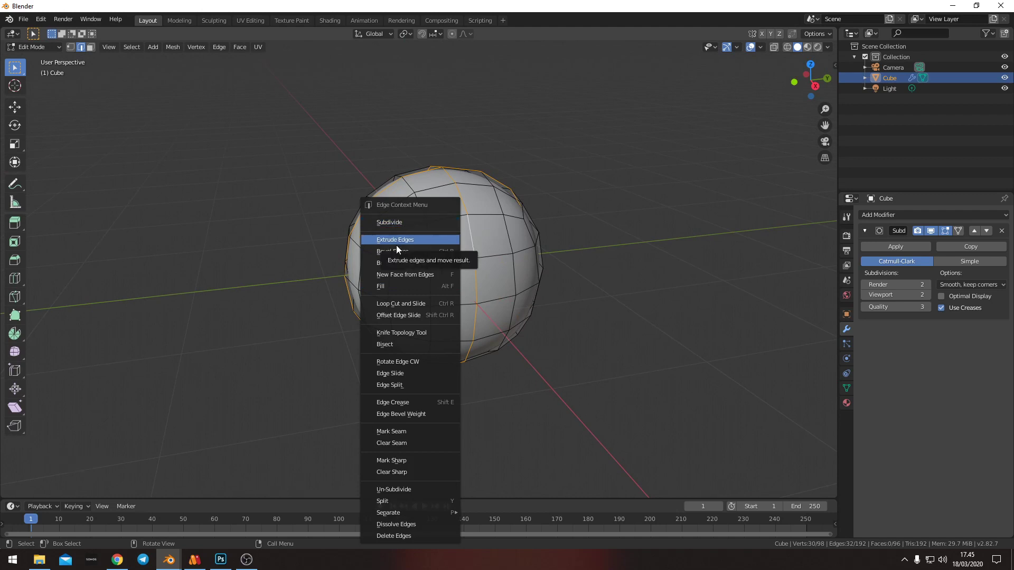
{"action": "left_click", "coordinate": [404, 435]}
{"action": "middle_click_drag", "start_coordinate": [410, 408], "coordinate": [441, 258]}
Mark the horizontal edge loop around the sphere's middle as a seam
{"action": "key", "text": "alt+a"}
{"action": "left_click", "coordinate": [464, 309], "text": "alt"}
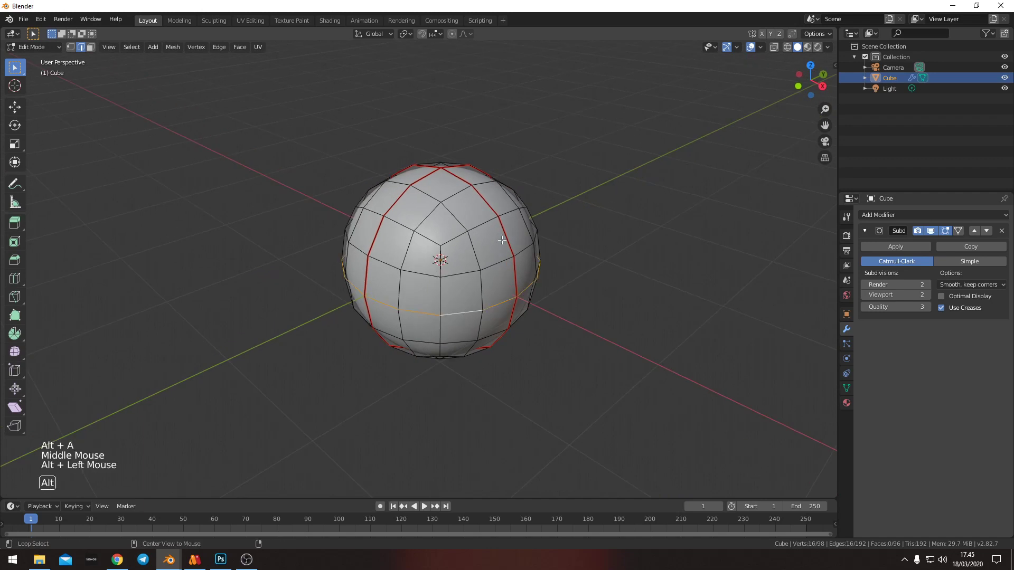
{"action": "right_click", "coordinate": [449, 309]}
{"action": "left_click", "coordinate": [453, 310]}
Clear the seam from the vertical edge loop on the sphere's X-axis side and deselect everything
{"action": "left_click", "coordinate": [509, 242], "text": "alt"}
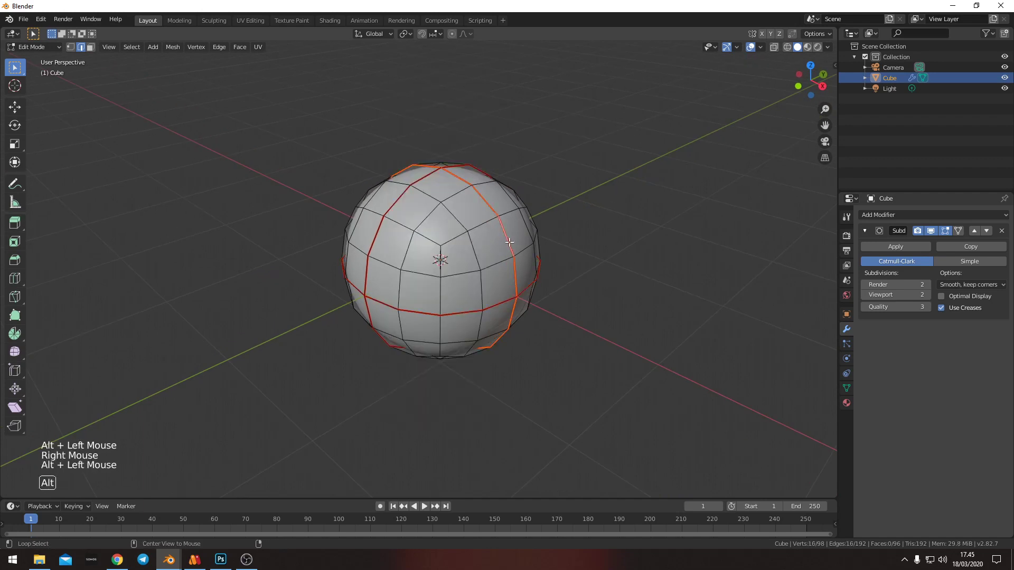
{"action": "right_click", "coordinate": [509, 242]}
{"action": "left_click", "coordinate": [497, 259]}
{"action": "middle_click_drag", "start_coordinate": [502, 278], "coordinate": [460, 268]}
{"action": "scroll", "coordinate": [485, 276], "scroll_direction": "up", "scroll_amount": 1}
{"action": "key", "text": "alt+a"}
{"action": "scroll", "coordinate": [437, 258], "scroll_direction": "down", "scroll_amount": 2}
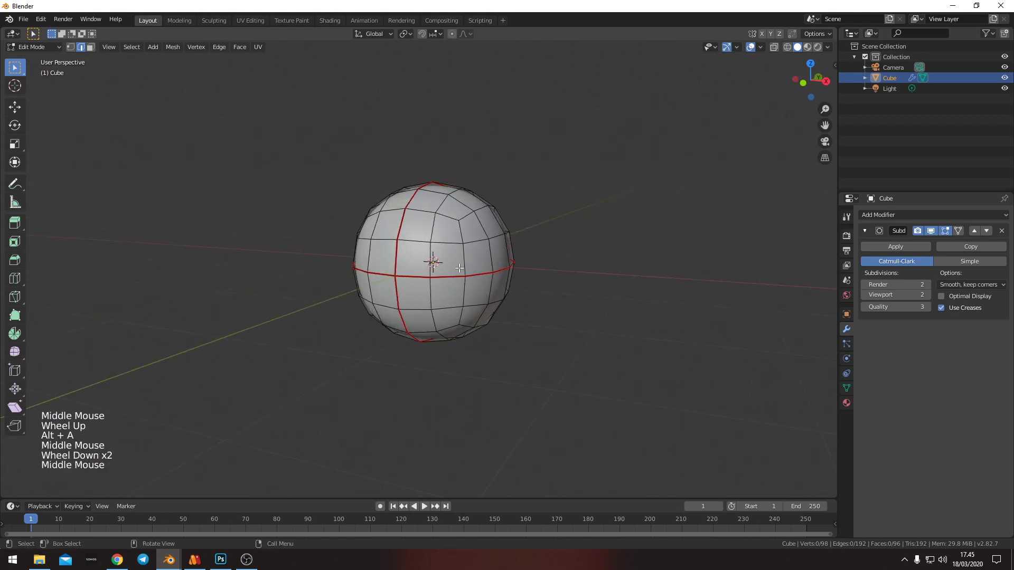
Split the 3D viewport into upper and lower areas and make the lower one a UV Editor
{"action": "left_click_drag", "start_coordinate": [2, 496], "coordinate": [138, 334]}
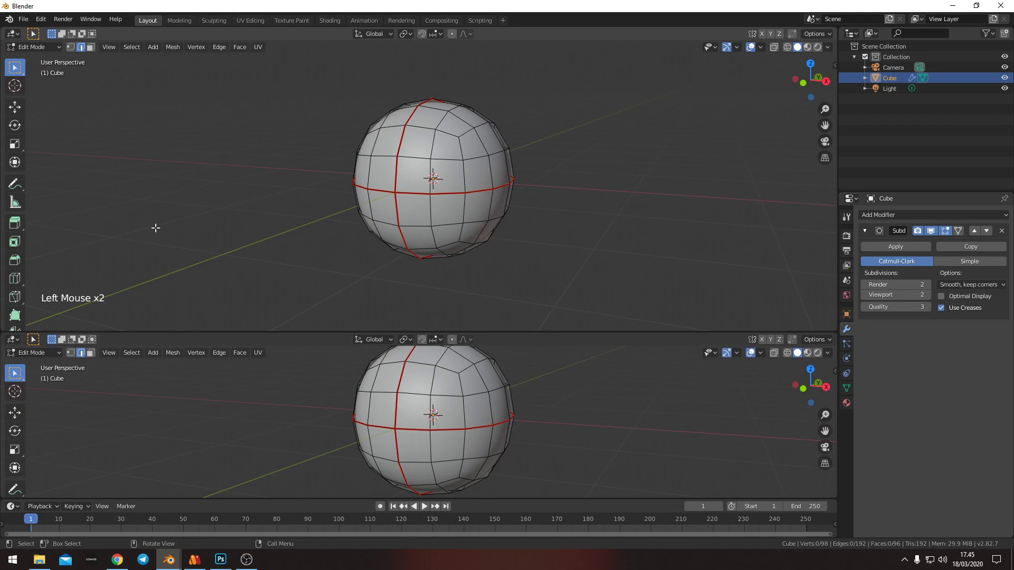
{"action": "left_click_drag", "start_coordinate": [208, 329], "coordinate": [207, 288]}
{"action": "left_click", "coordinate": [12, 294]}
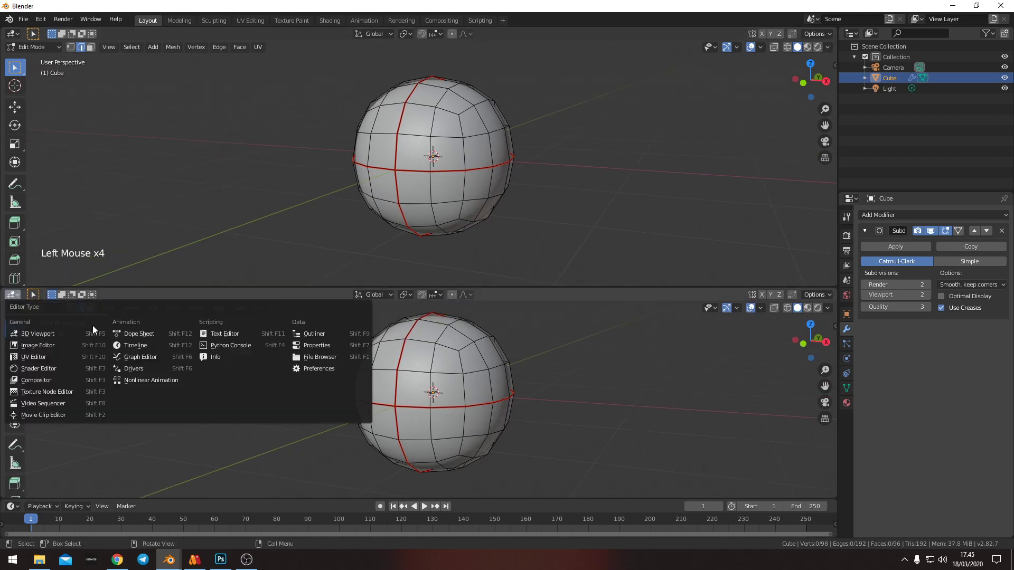
{"action": "left_click", "coordinate": [49, 356]}
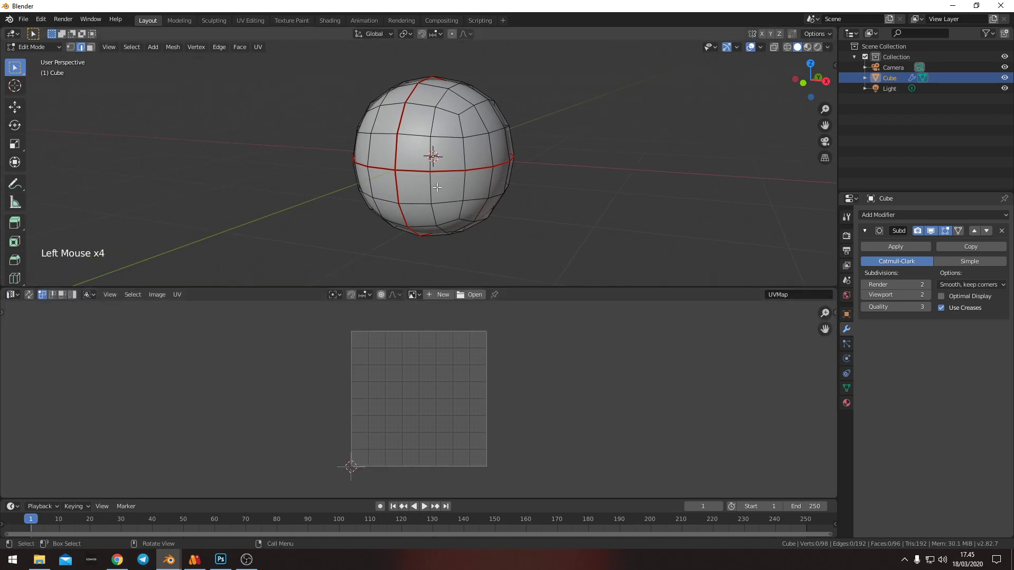
Select the whole sphere mesh and unwrap it along its marked seams
{"action": "key", "text": "a"}
{"action": "key", "text": "u"}
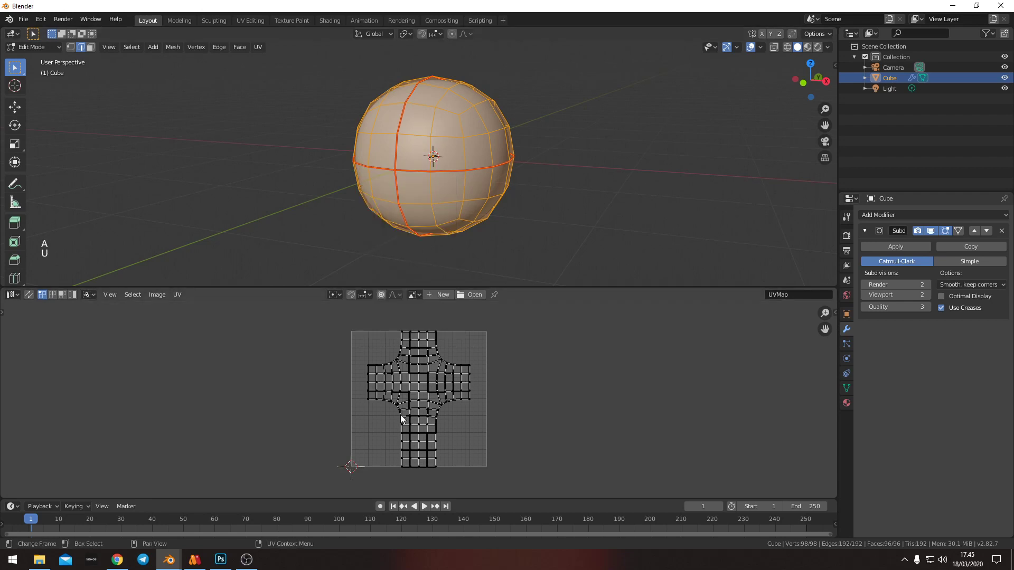
{"action": "middle_click_drag", "start_coordinate": [452, 188], "coordinate": [436, 193]}
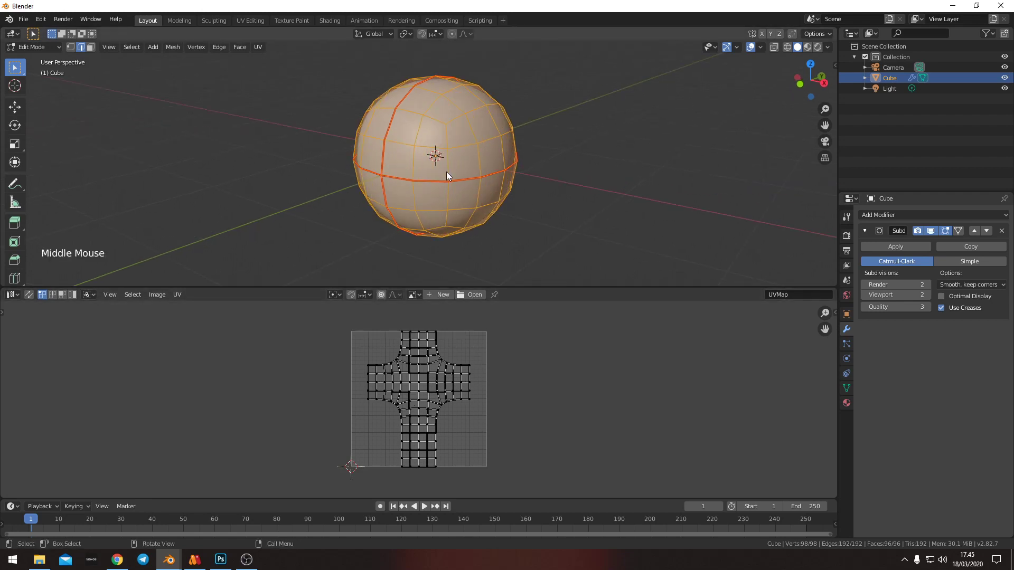
{"action": "key", "text": "u"}
{"action": "left_click", "coordinate": [445, 172]}
{"action": "middle_click_drag", "start_coordinate": [433, 357], "coordinate": [339, 384]}
{"action": "scroll", "coordinate": [438, 359], "scroll_direction": "up", "scroll_amount": 3}
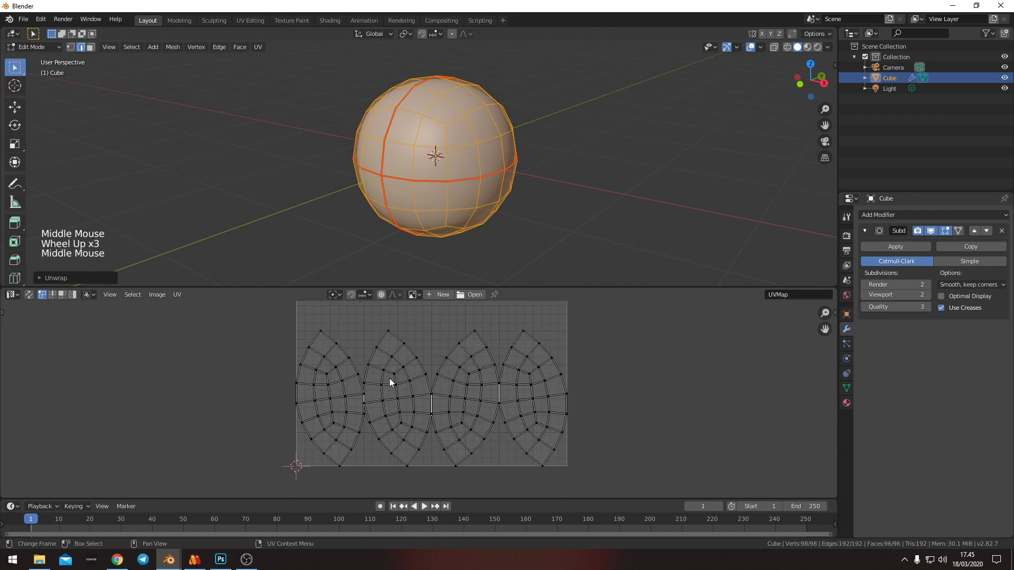
Set UV selection to faces, enable UV snapping, and enlarge the UV Editor area
{"action": "key", "text": "3"}
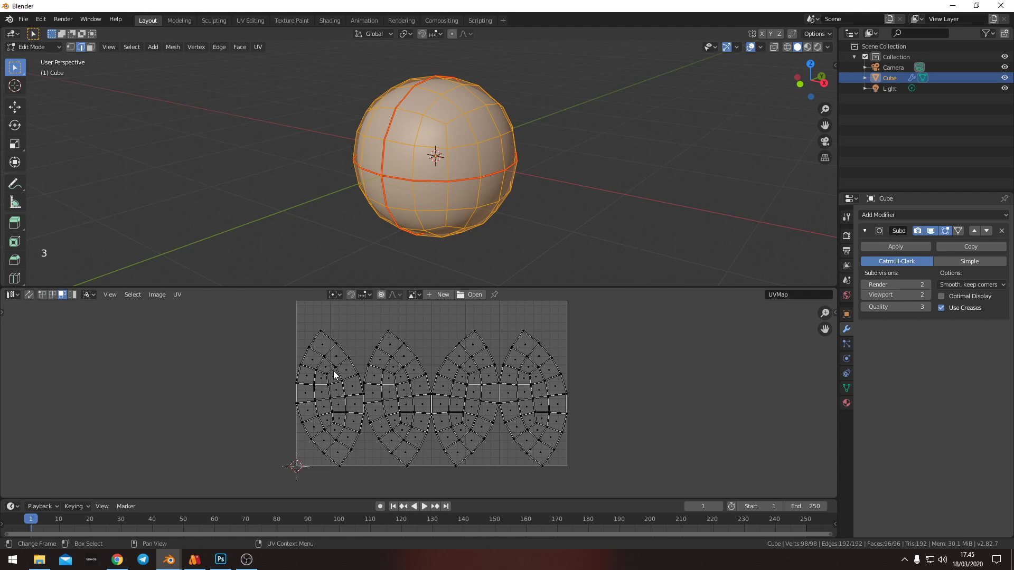
{"action": "left_click", "coordinate": [352, 294]}
{"action": "left_click_drag", "start_coordinate": [353, 288], "coordinate": [340, 194]}
{"action": "middle_click_drag", "start_coordinate": [326, 326], "coordinate": [325, 346]}
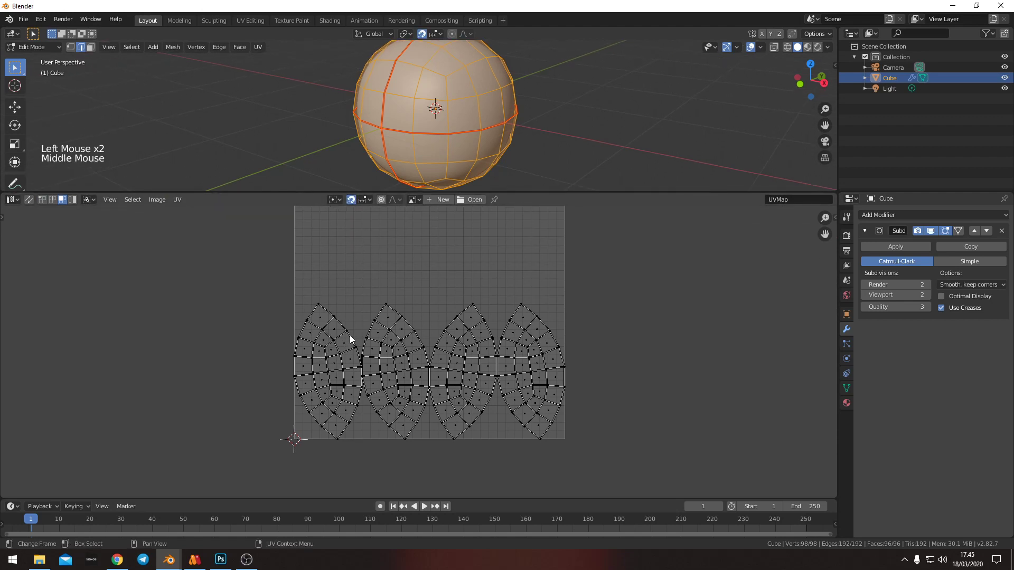
Move the first two UV islands with snapping so they overlap exactly in the upper middle of the UV square
{"action": "key", "text": "l"}
{"action": "key", "text": "g"}
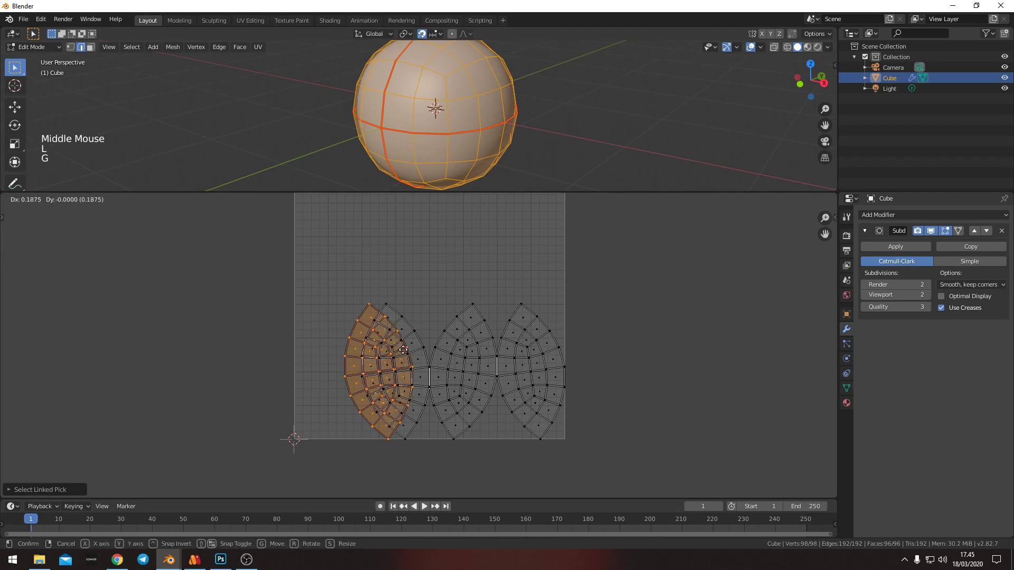
{"action": "left_click", "coordinate": [425, 272]}
{"action": "key", "text": "alt+a"}
{"action": "key", "text": "l"}
{"action": "key", "text": "g"}
{"action": "left_click", "coordinate": [403, 312]}
{"action": "key", "text": "g"}
{"action": "left_click", "coordinate": [403, 316]}
Mirror the third UV island along the X axis and snap it onto the stacked islands
{"action": "key", "text": "alt+a"}
{"action": "key", "text": "l"}
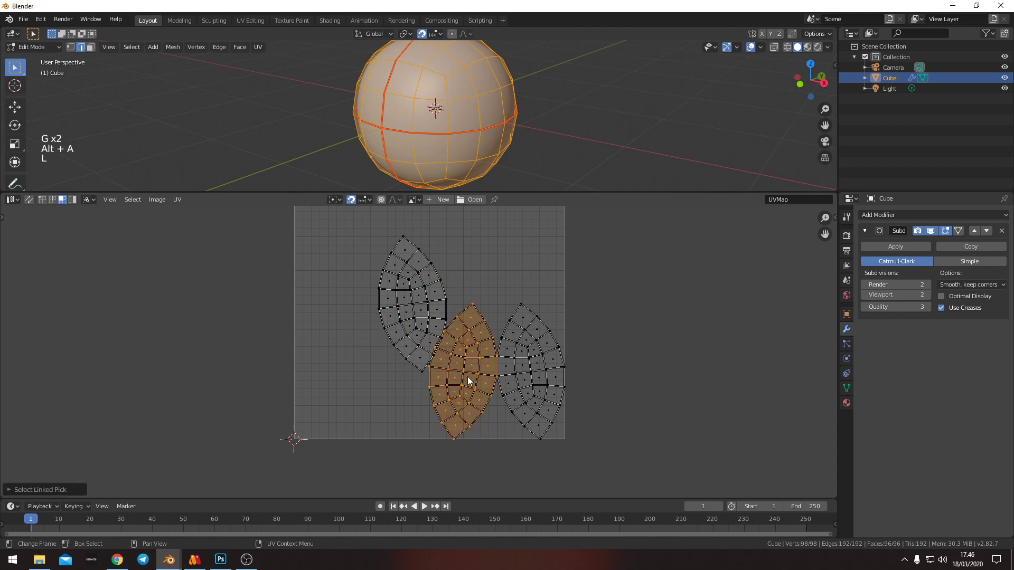
{"action": "key", "text": "ctrl+m"}
{"action": "key", "text": "x"}
{"action": "left_click", "coordinate": [467, 376]}
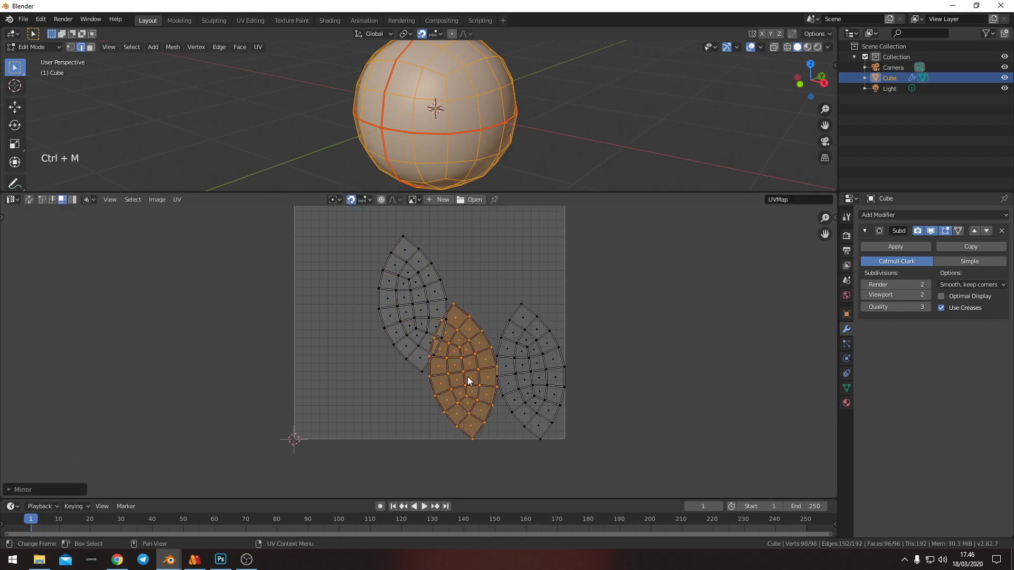
{"action": "key", "text": "g"}
{"action": "left_click", "coordinate": [417, 309]}
{"action": "key", "text": "alt+a"}
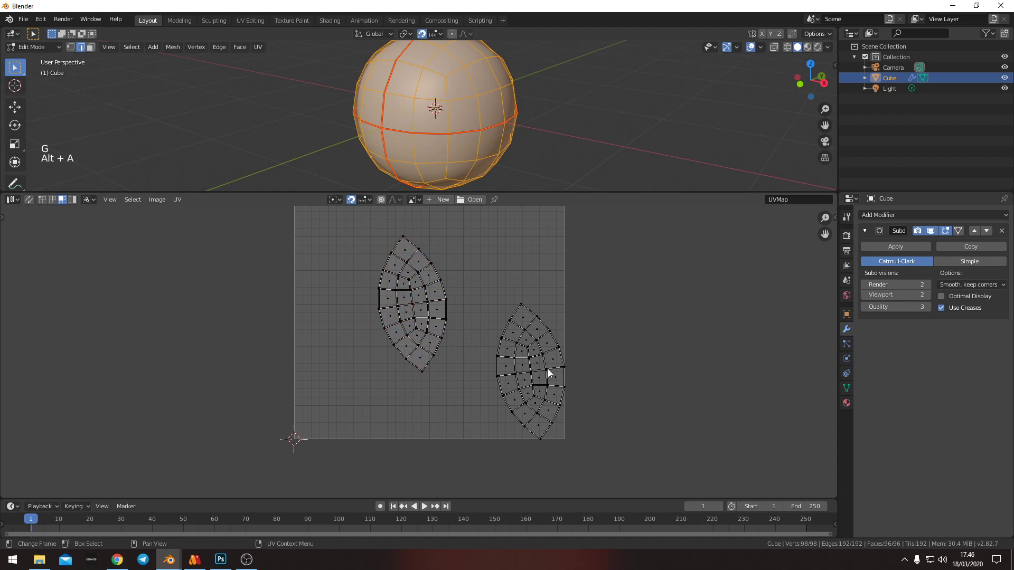
Snap the last remaining UV island onto the stack so all four islands overlap
{"action": "key", "text": "l"}
{"action": "key", "text": "g"}
{"action": "left_click", "coordinate": [423, 297]}
{"action": "middle_click_drag", "start_coordinate": [478, 308], "coordinate": [480, 310]}
{"action": "key", "text": "alt+a"}
Select all stacked UV islands, rotate them to a diagonal orientation, and scale them up inside the UV square
{"action": "scroll", "coordinate": [489, 369], "scroll_direction": "down", "scroll_amount": 3}
{"action": "key", "text": "a"}
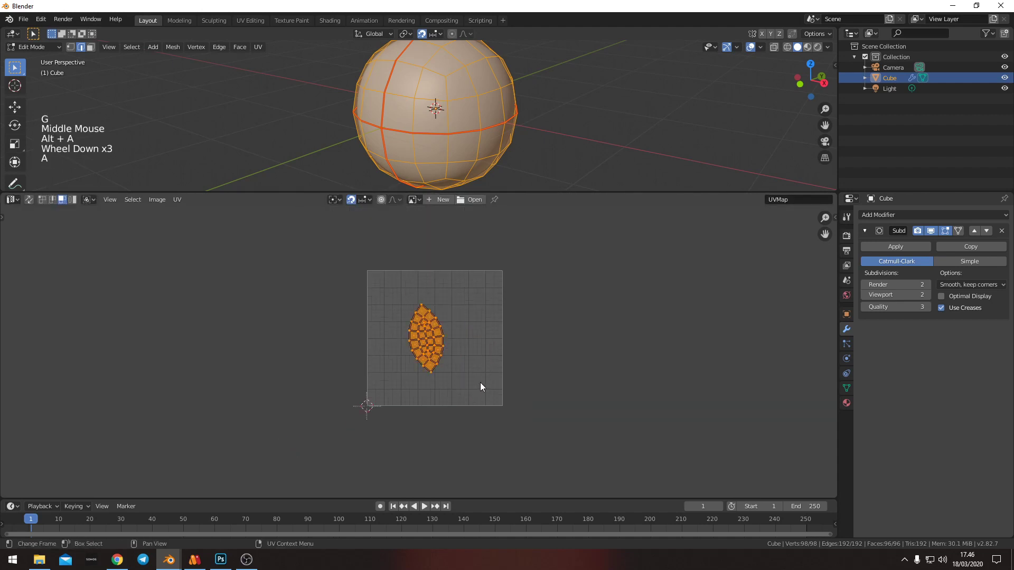
{"action": "key", "text": "r"}
{"action": "key", "text": "s"}
{"action": "left_click", "coordinate": [440, 271]}
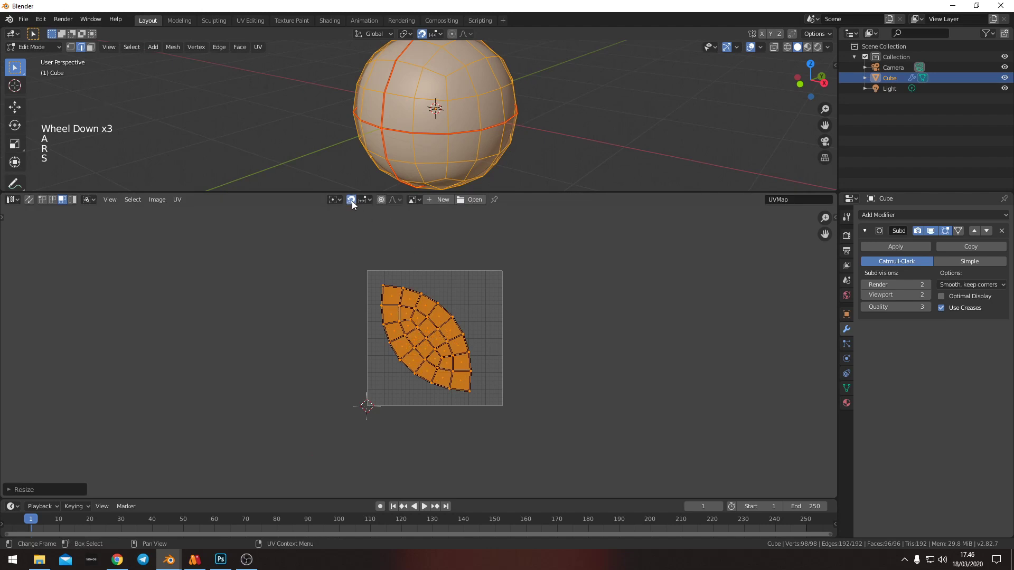
Turn off UV snapping, then move, scale and rotate the stacked islands to nearly fill the UV square corner to corner
{"action": "scroll", "coordinate": [477, 350], "scroll_direction": "up", "scroll_amount": 3}
{"action": "middle_click_drag", "start_coordinate": [477, 350], "coordinate": [469, 352]}
{"action": "scroll", "coordinate": [461, 368], "scroll_direction": "down", "scroll_amount": 2}
{"action": "scroll", "coordinate": [460, 368], "scroll_direction": "up", "scroll_amount": 1}
{"action": "key", "text": "g"}
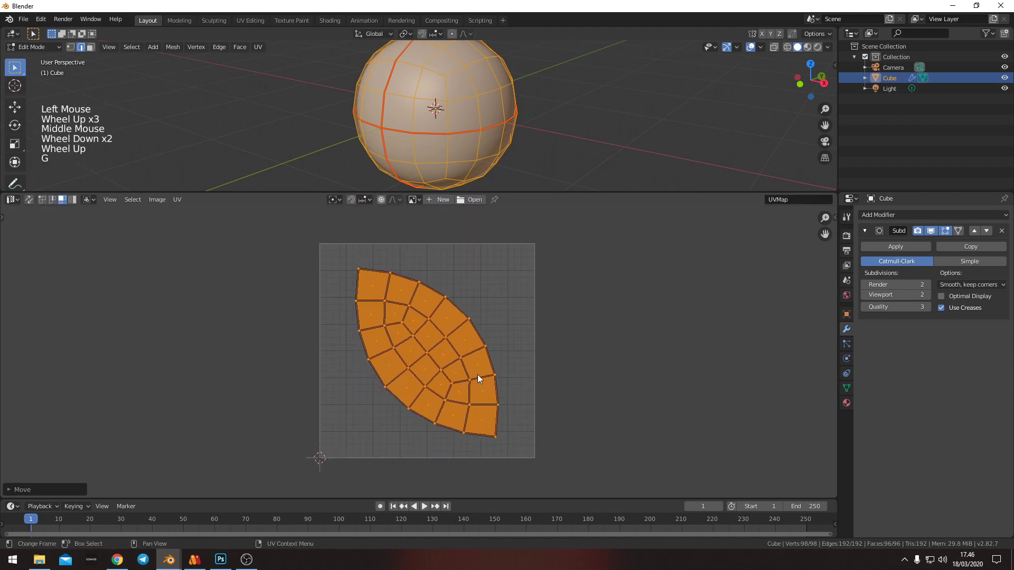
{"action": "key", "text": "s"}
{"action": "key", "text": "r"}
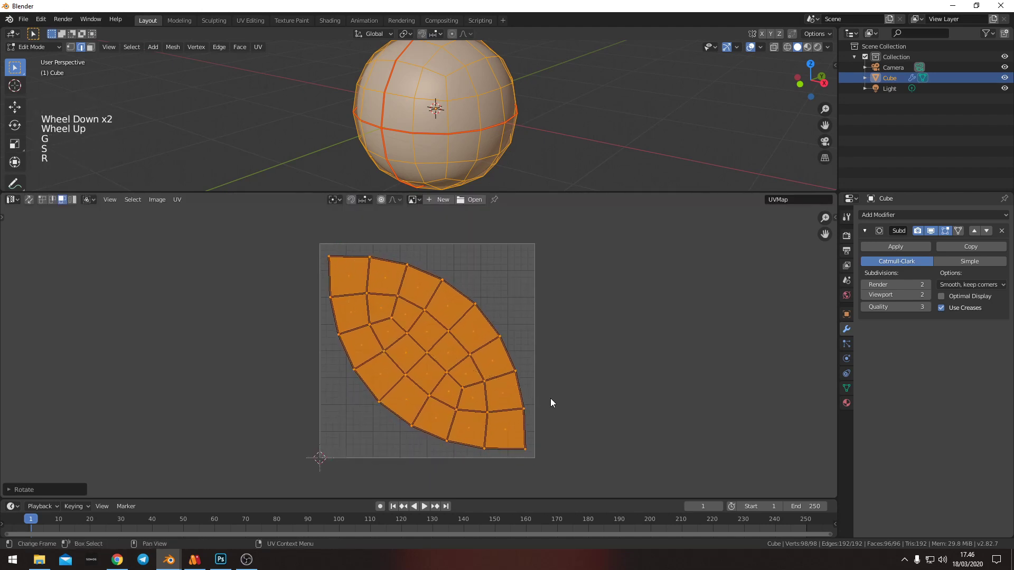
{"action": "key", "text": "r"}
{"action": "left_click", "coordinate": [550, 398]}
{"action": "key", "text": "alt+a"}
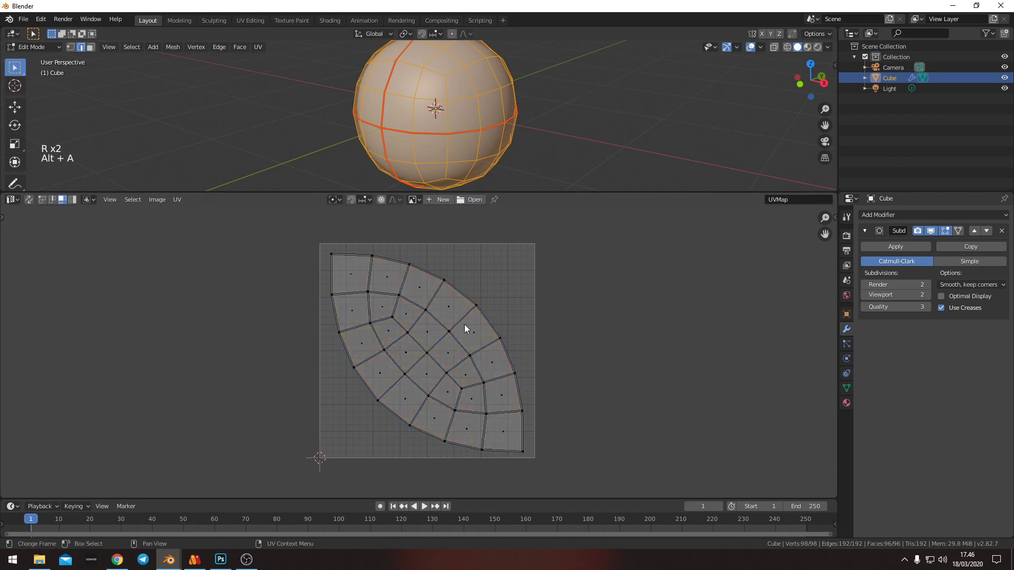
Select all UVs and set up a UV layout export named SeamsUV.png in the Seams folder
{"action": "key", "text": "Tab"}
{"action": "key", "text": "Tab"}
{"action": "key", "text": "a"}
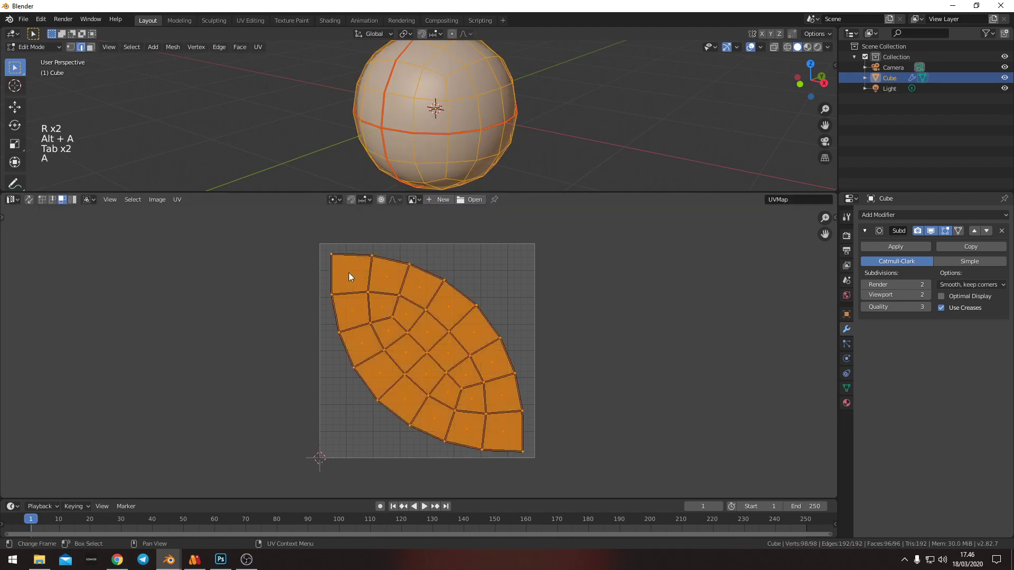
{"action": "left_click", "coordinate": [179, 200]}
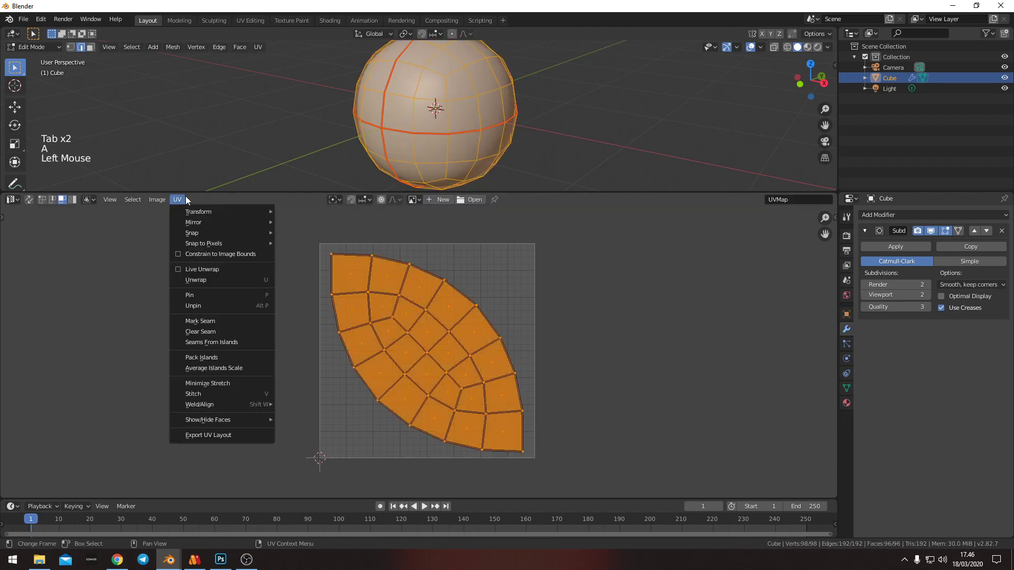
{"action": "left_click", "coordinate": [222, 436]}
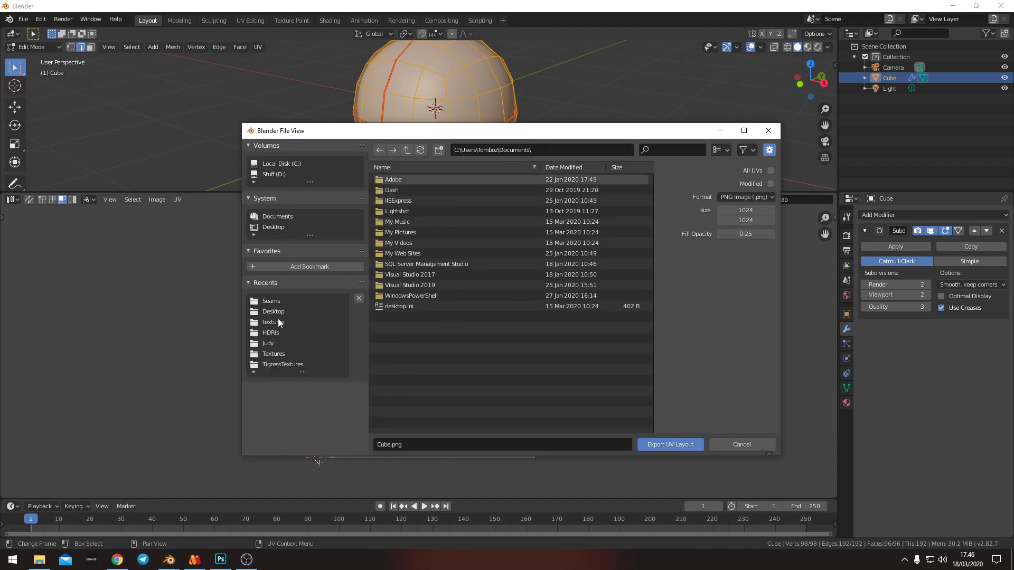
{"action": "left_click", "coordinate": [272, 301]}
{"action": "left_click", "coordinate": [405, 447]}
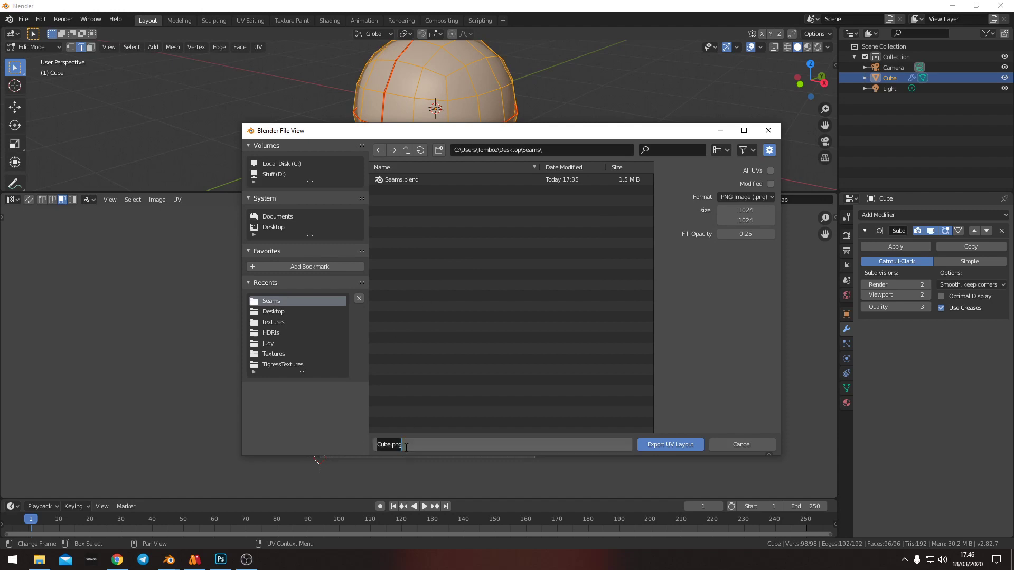
{"action": "type", "text": "SeamsUV"}
{"action": "key", "text": "Return"}
Set the fill opacity to 0.00 and the size to 4096 by 4096, and export the UV layout
{"action": "left_click_drag", "start_coordinate": [740, 234], "coordinate": [710, 234]}
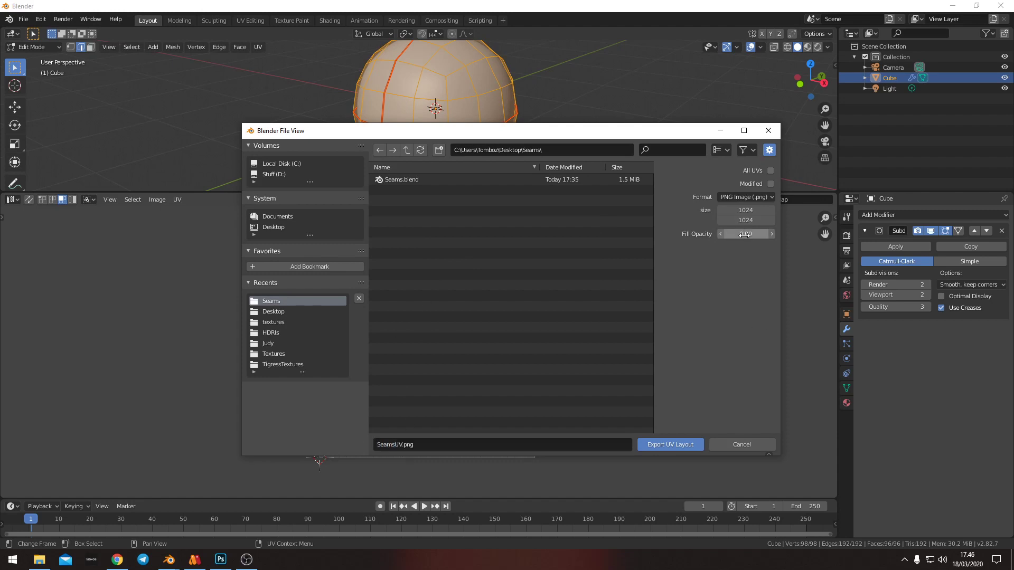
{"action": "left_click", "coordinate": [739, 213]}
{"action": "type", "text": "4096"}
{"action": "key", "text": "Tab"}
{"action": "type", "text": "409"}
{"action": "key", "text": "Return"}
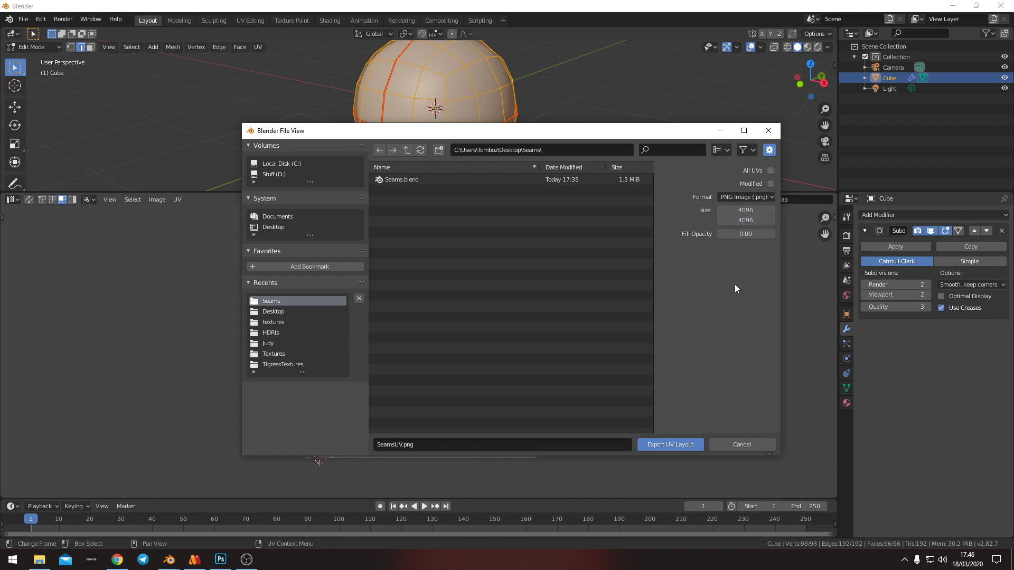
{"action": "left_click", "coordinate": [673, 444]}
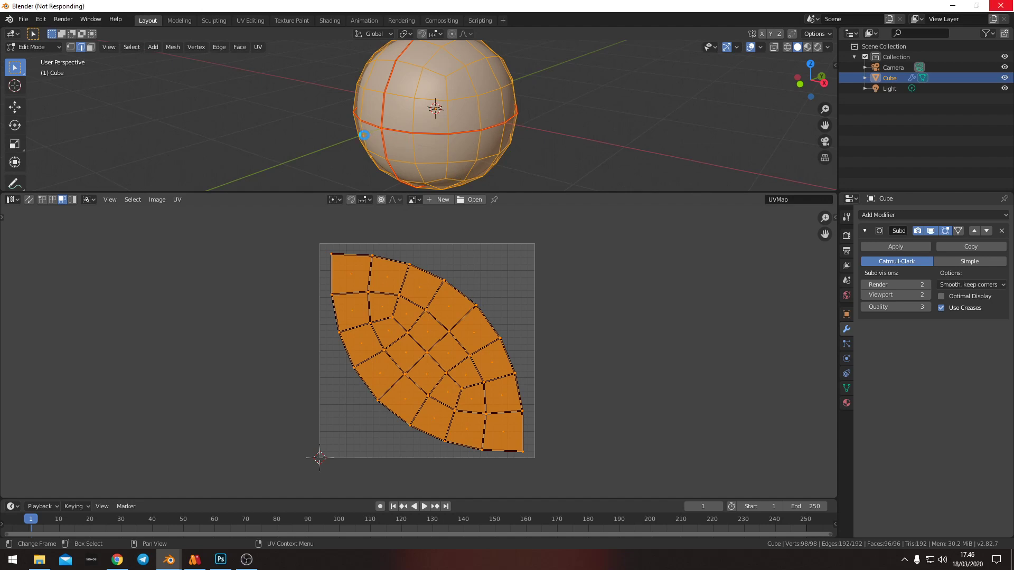
Return the sphere to Object Mode and enlarge the 3D viewport's height
{"action": "key", "text": "Tab"}
{"action": "key", "text": "Tab"}
{"action": "key", "text": "Tab"}
{"action": "key", "text": "Tab"}
{"action": "key", "text": "Tab"}
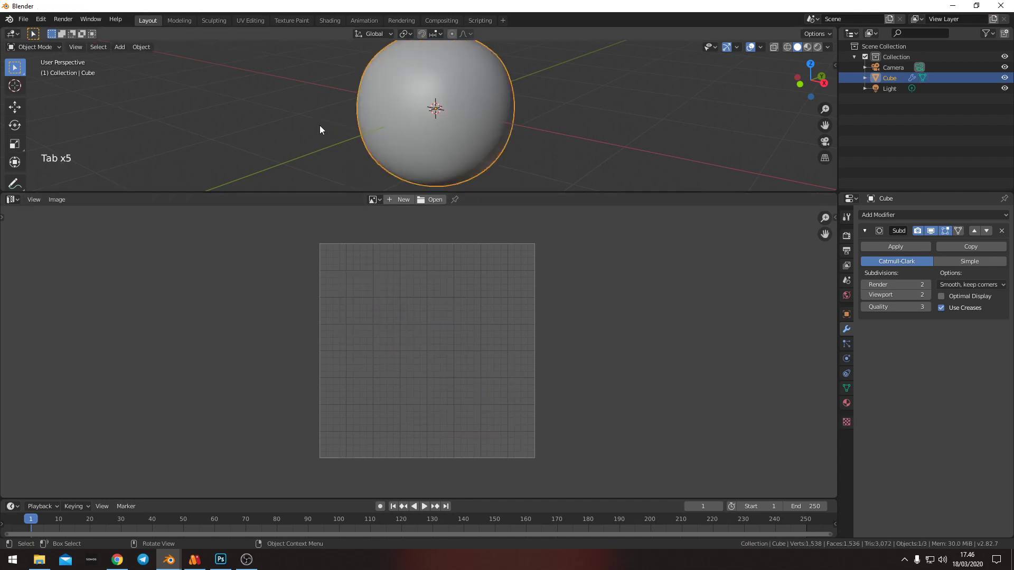
{"action": "left_click_drag", "start_coordinate": [337, 191], "coordinate": [147, 254]}
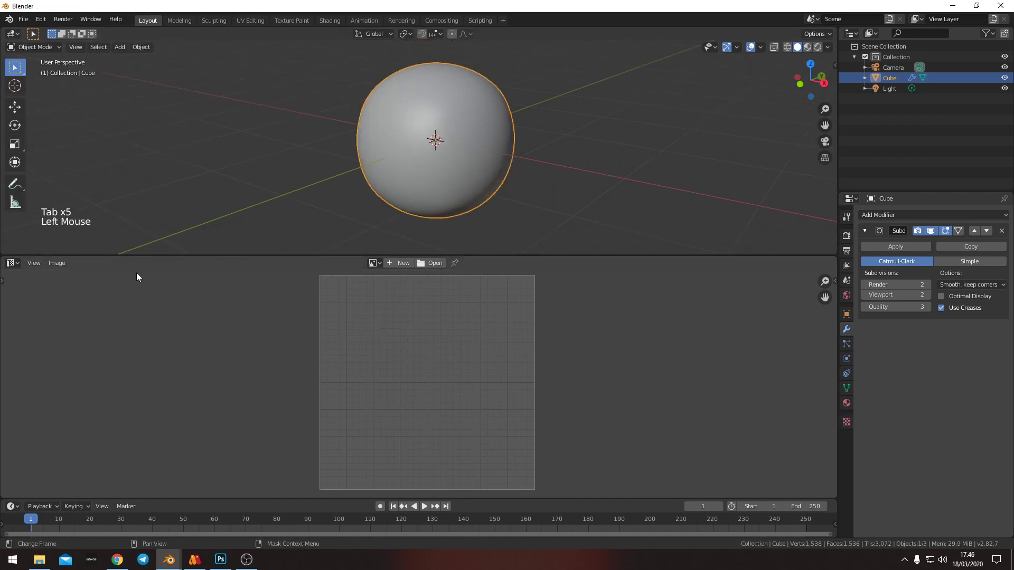
Change the UV editor area to the Shader Editor and deselect all nodes of the sphere's material
{"action": "left_click", "coordinate": [12, 263]}
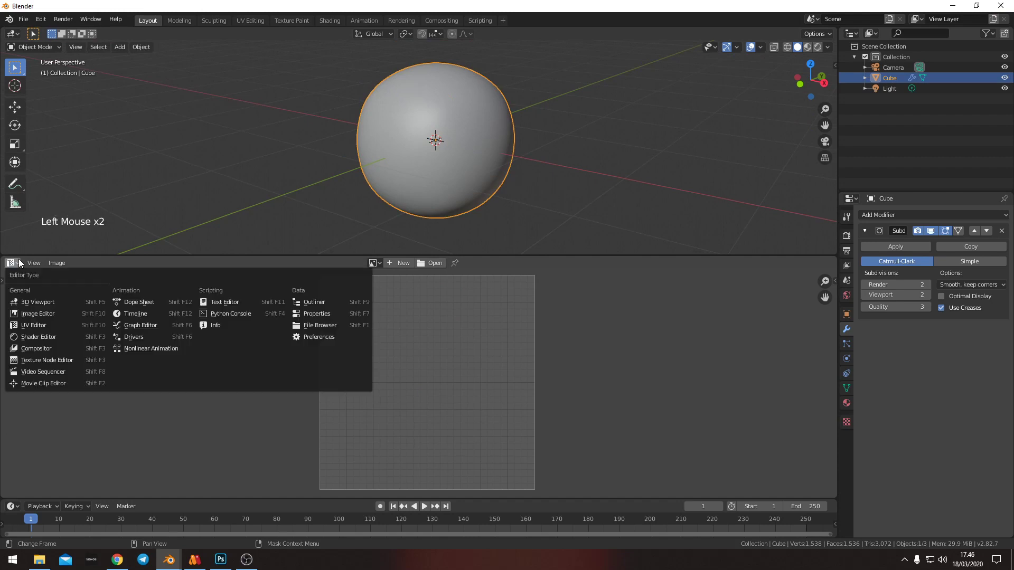
{"action": "left_click", "coordinate": [49, 336]}
{"action": "middle_click_drag", "start_coordinate": [263, 408], "coordinate": [436, 358]}
{"action": "scroll", "coordinate": [418, 350], "scroll_direction": "up", "scroll_amount": 4}
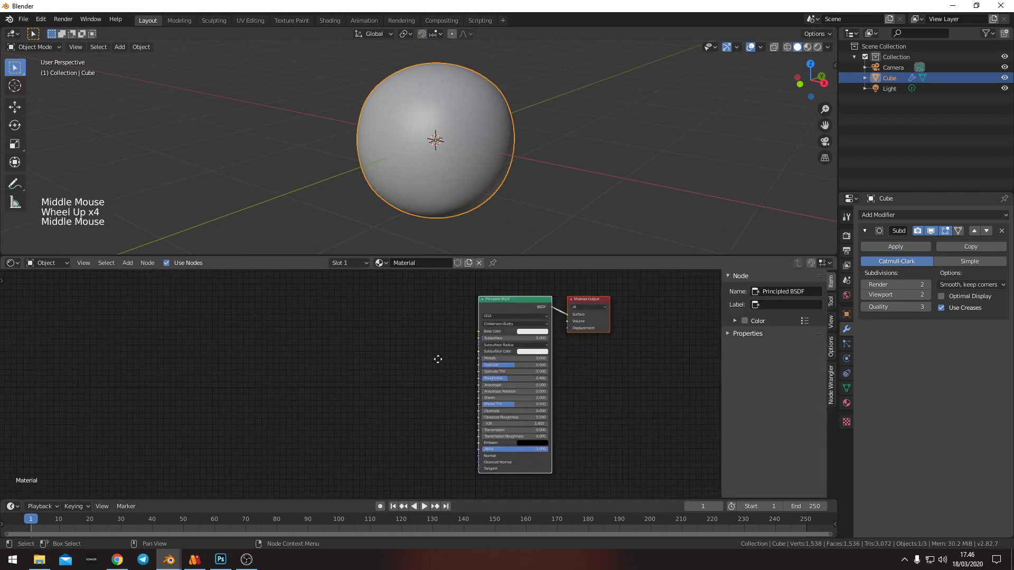
{"action": "scroll", "coordinate": [432, 348], "scroll_direction": "up", "scroll_amount": 2}
{"action": "middle_click_drag", "start_coordinate": [506, 303], "coordinate": [407, 337]}
{"action": "left_click", "coordinate": [529, 294]}
{"action": "key", "text": "alt+a"}
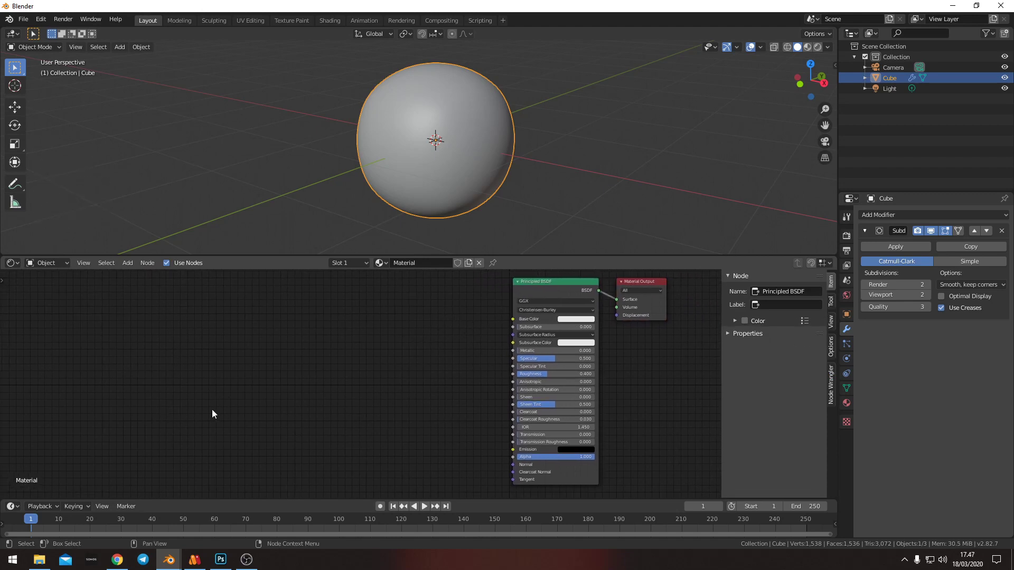
Switch to Moho and create a new project
{"action": "mouse_move", "coordinate": [195, 561]}
{"action": "left_click", "coordinate": [195, 561]}
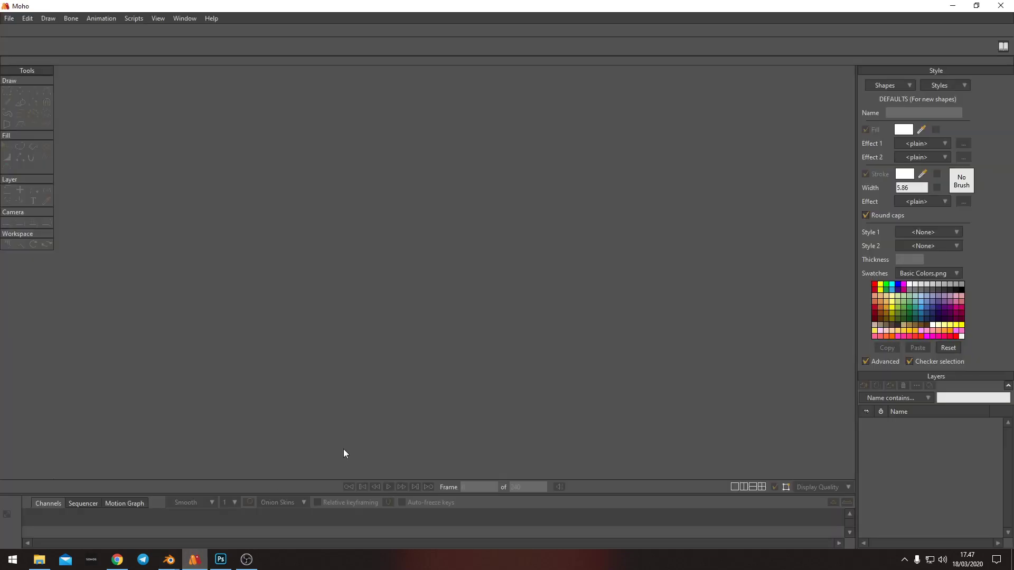
{"action": "left_click", "coordinate": [9, 19]}
{"action": "left_click", "coordinate": [22, 30]}
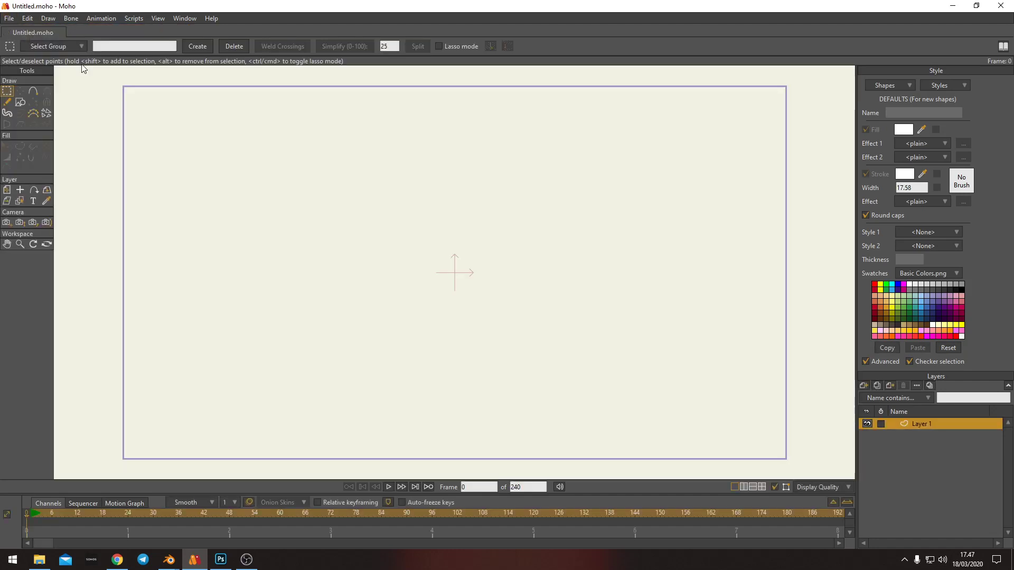
Set the project dimensions to a width of 4096 and a height of 4096
{"action": "left_click", "coordinate": [10, 19]}
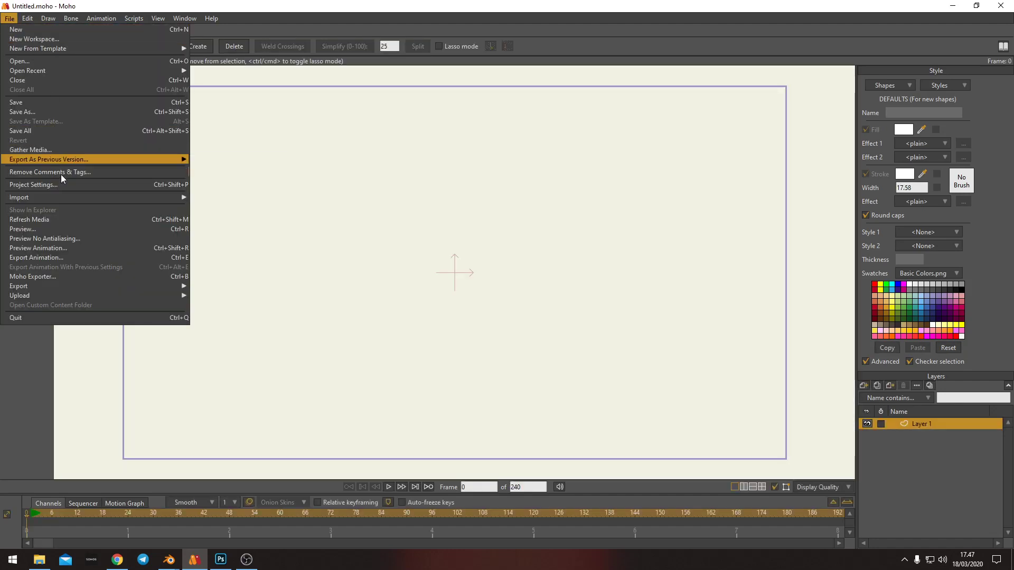
{"action": "mouse_move", "coordinate": [62, 201]}
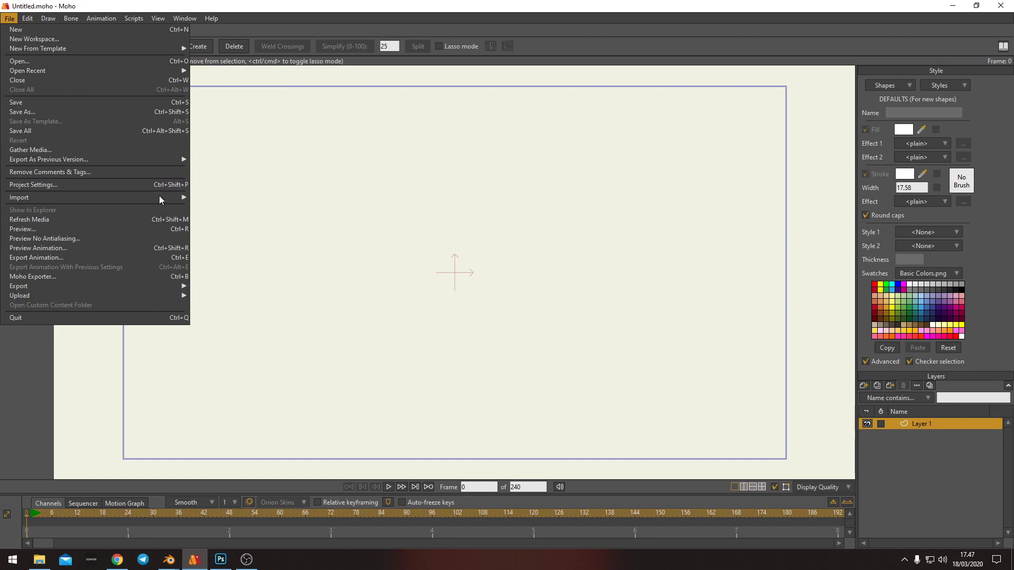
{"action": "left_click", "coordinate": [91, 185]}
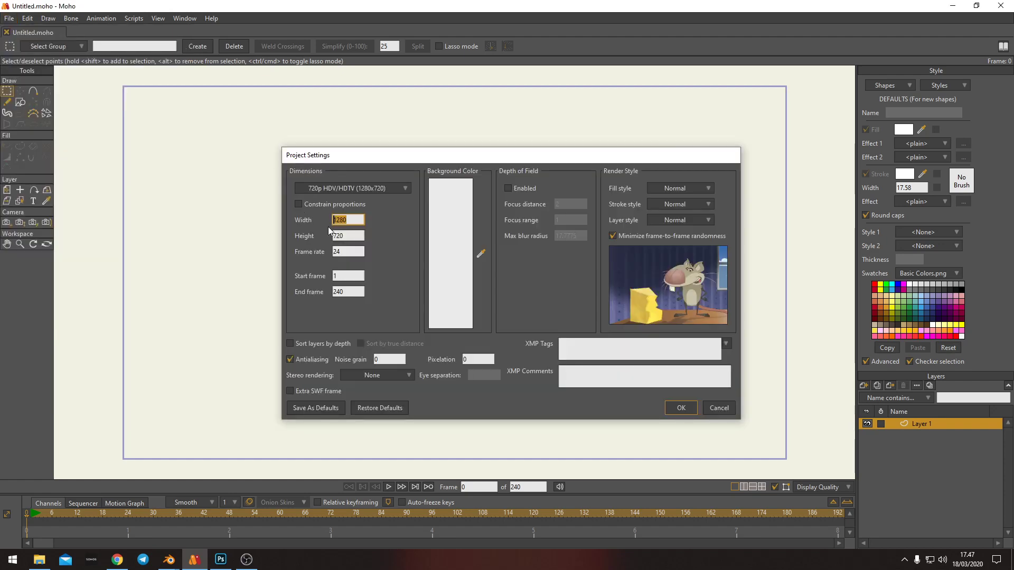
{"action": "type", "text": "4096"}
{"action": "key", "text": "Tab"}
{"action": "type", "text": "4096"}
{"action": "left_click", "coordinate": [680, 408]}
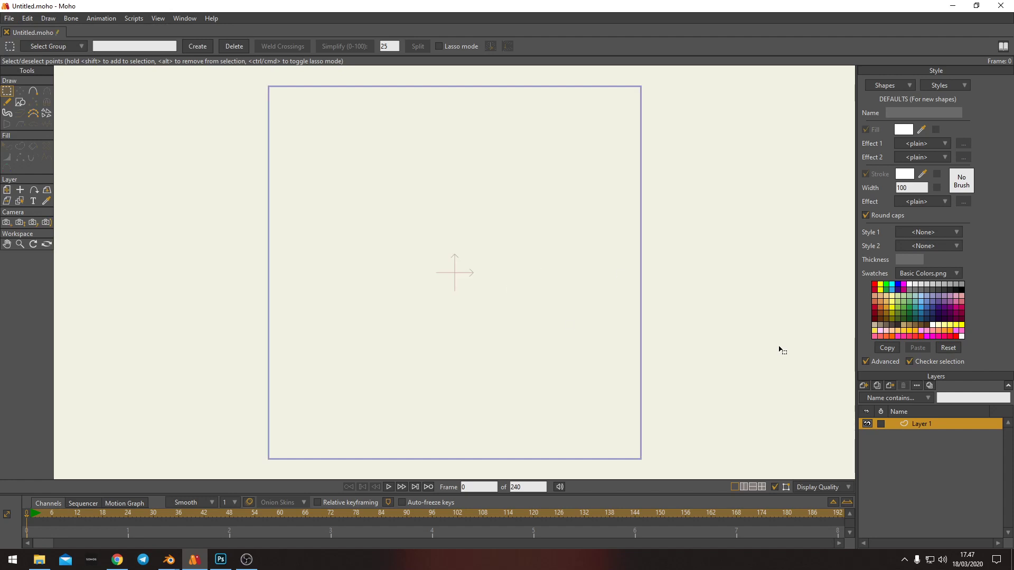
Add SeamsUV.png from the Seams folder as an image layer and place it below Layer 1
{"action": "left_click", "coordinate": [864, 386]}
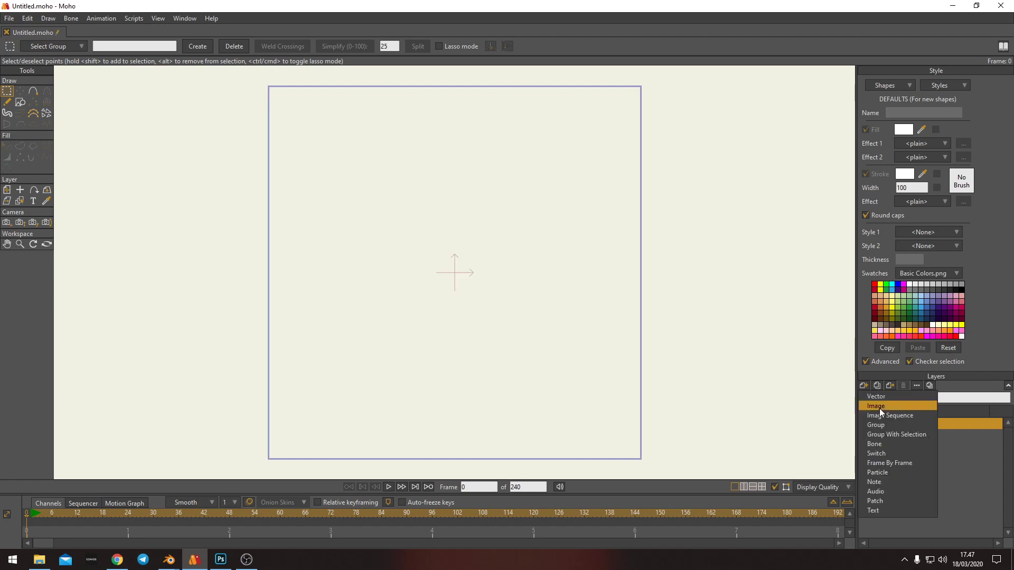
{"action": "left_click", "coordinate": [880, 409]}
{"action": "left_click", "coordinate": [132, 100]}
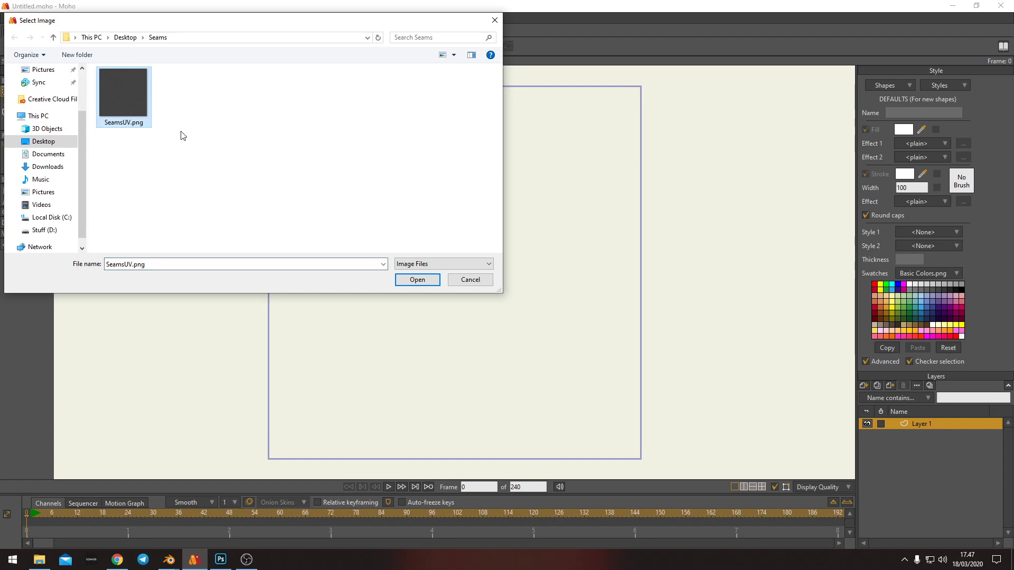
{"action": "left_click", "coordinate": [400, 281]}
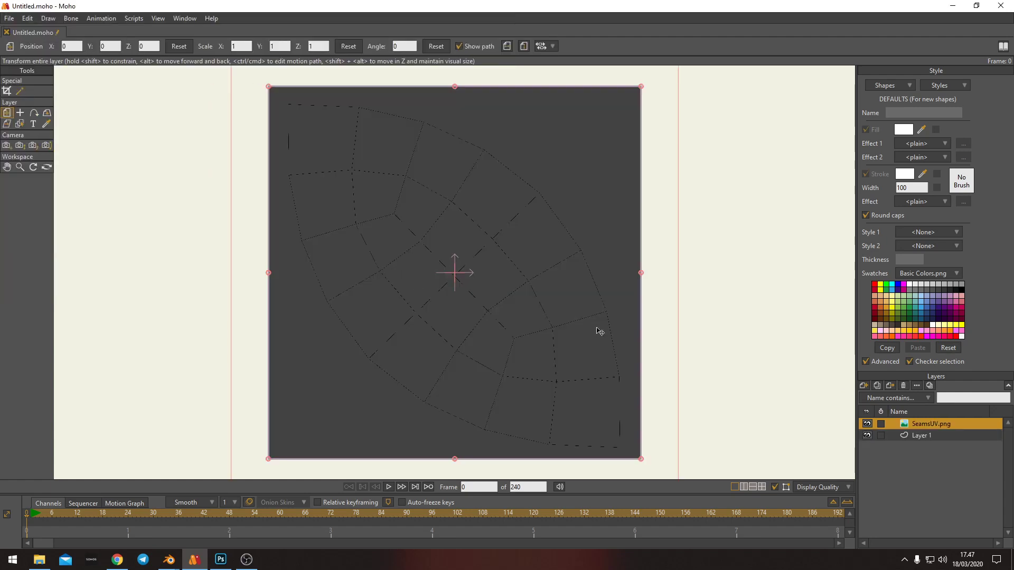
{"action": "left_click_drag", "start_coordinate": [906, 429], "coordinate": [908, 447]}
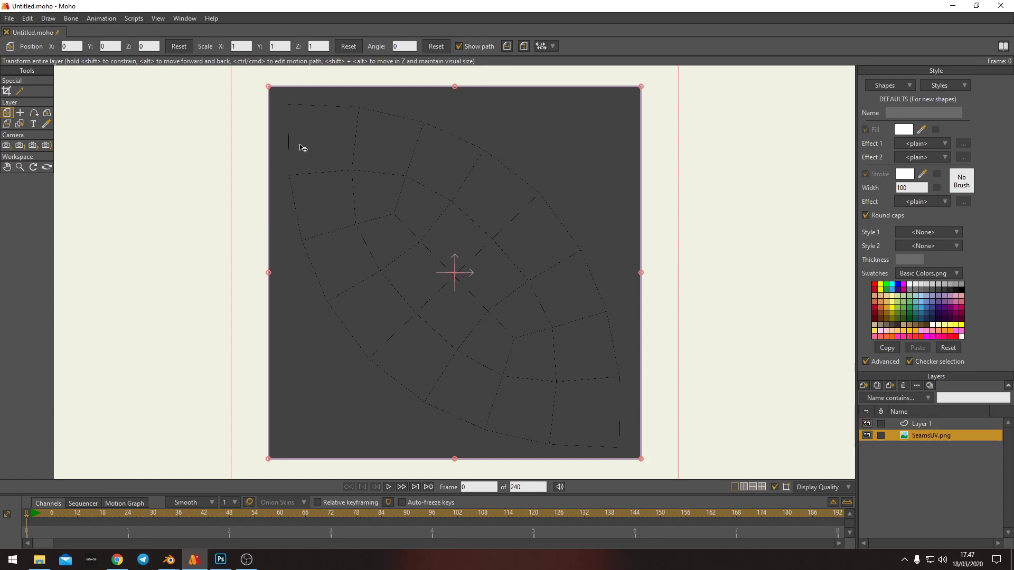
On Layer 1, draw a smooth curve just inside the UV island's upper-right edge, extending past both tips
{"action": "left_click", "coordinate": [917, 423]}
{"action": "scroll", "coordinate": [409, 227], "scroll_direction": "up", "scroll_amount": 5}
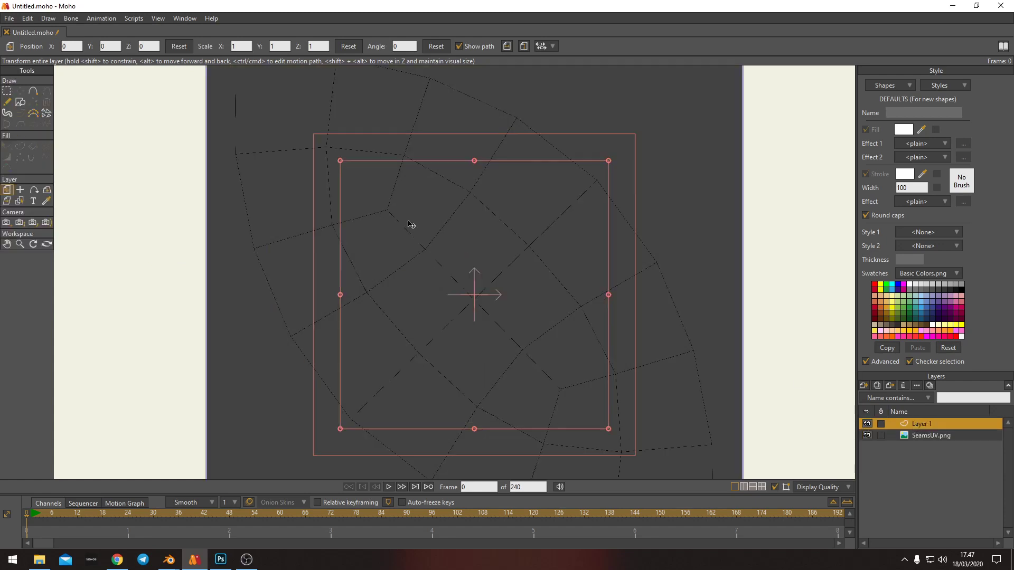
{"action": "key", "text": "a"}
{"action": "scroll", "coordinate": [359, 224], "scroll_direction": "up", "scroll_amount": 2}
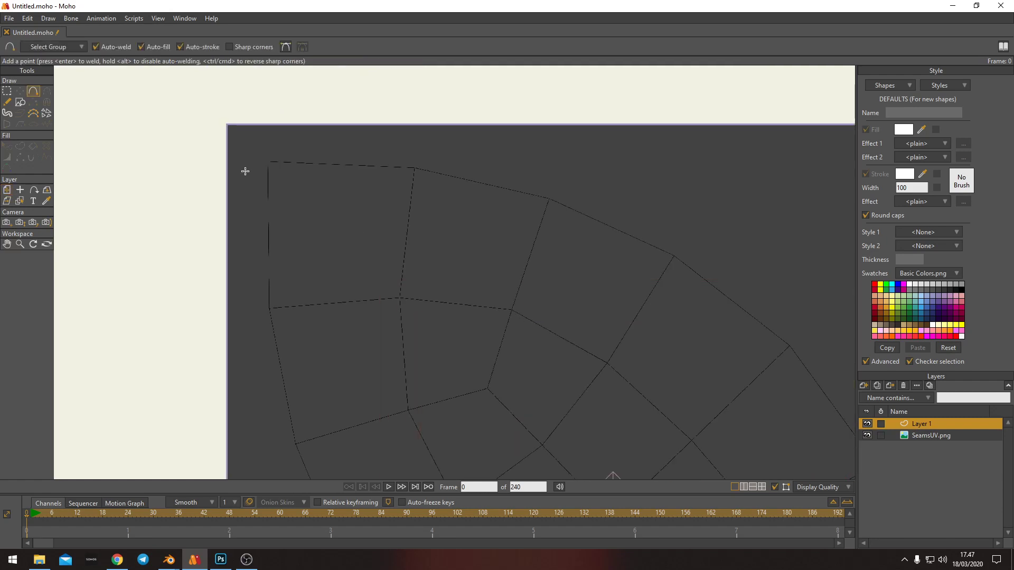
{"action": "left_click_drag", "start_coordinate": [394, 174], "coordinate": [413, 177]}
{"action": "right_click_drag", "start_coordinate": [413, 177], "coordinate": [227, 137]}
{"action": "left_click_drag", "start_coordinate": [228, 138], "coordinate": [358, 170]}
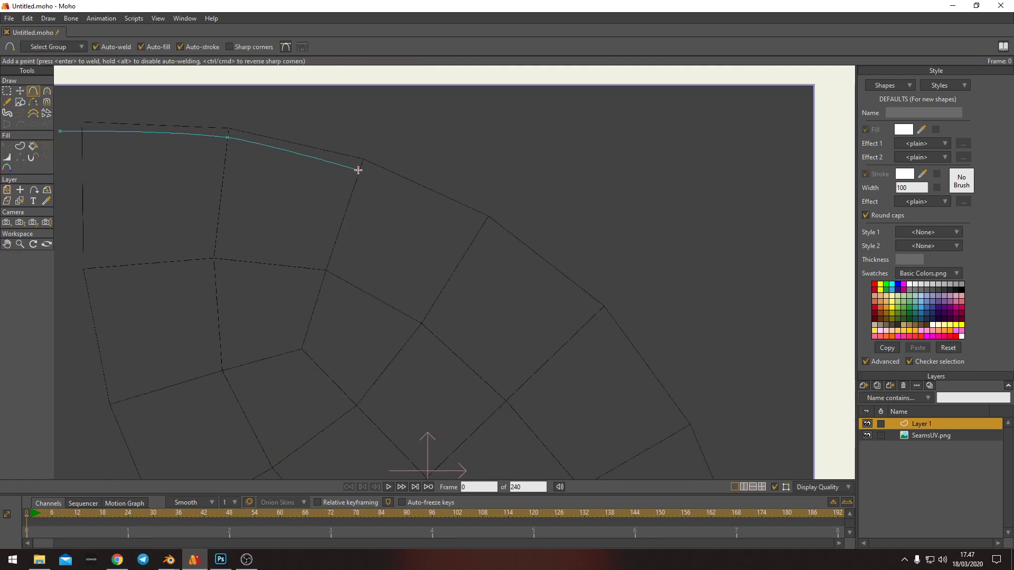
{"action": "left_click_drag", "start_coordinate": [424, 198], "coordinate": [595, 315]}
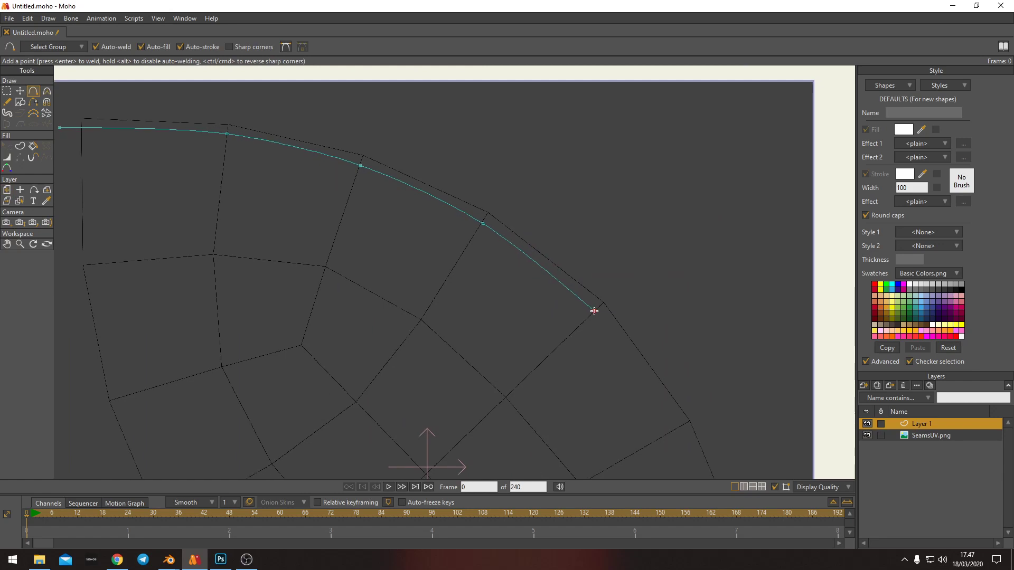
{"action": "right_click_drag", "start_coordinate": [596, 314], "coordinate": [373, 166]}
{"action": "left_click_drag", "start_coordinate": [373, 166], "coordinate": [501, 394]}
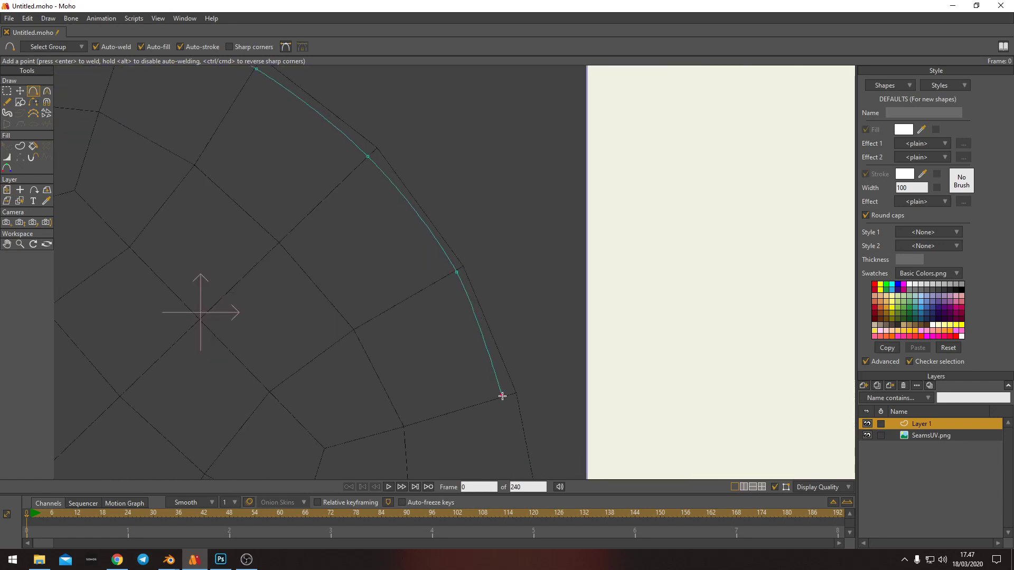
{"action": "right_click_drag", "start_coordinate": [506, 396], "coordinate": [445, 176]}
{"action": "left_click_drag", "start_coordinate": [447, 178], "coordinate": [473, 306]}
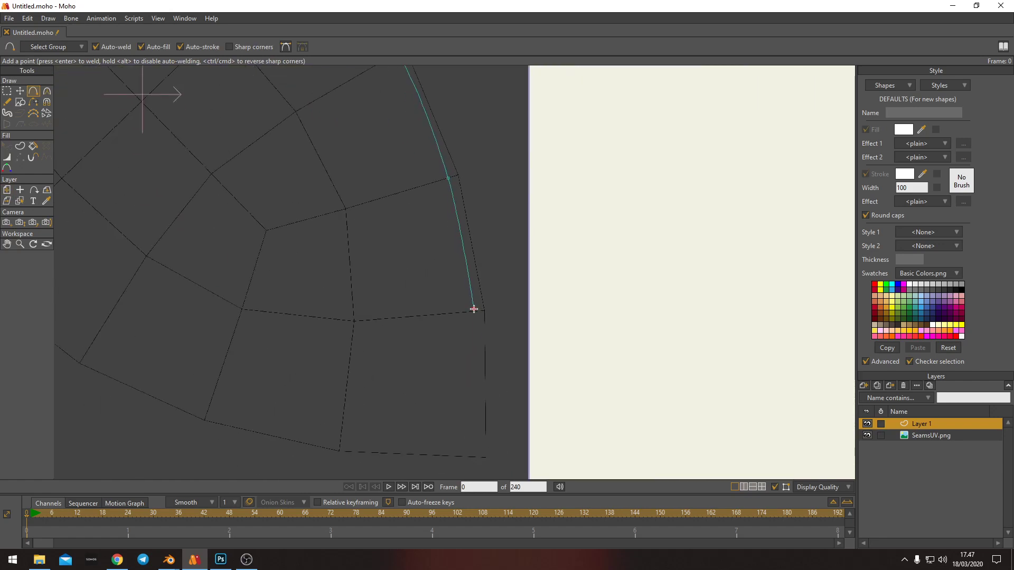
{"action": "scroll", "coordinate": [396, 364], "scroll_direction": "down", "scroll_amount": 2}
{"action": "right_click_drag", "start_coordinate": [337, 333], "coordinate": [602, 394]}
{"action": "scroll", "coordinate": [370, 243], "scroll_direction": "down", "scroll_amount": 2}
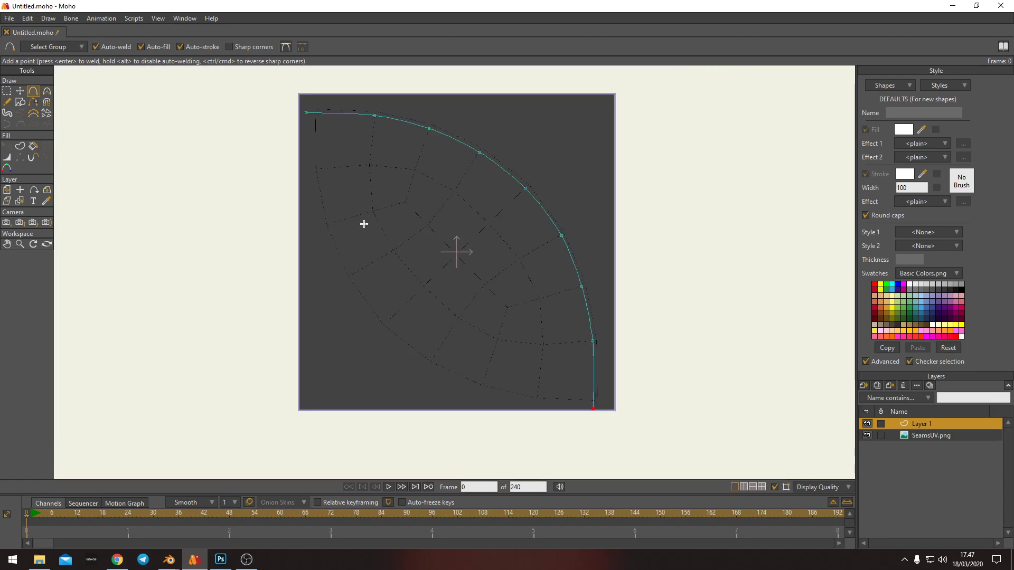
Draw a second smooth curve just inside the UV island's lower-left edge, crossing the first curve at both tips
{"action": "right_click_drag", "start_coordinate": [368, 236], "coordinate": [392, 271]}
{"action": "scroll", "coordinate": [341, 138], "scroll_direction": "up", "scroll_amount": 2}
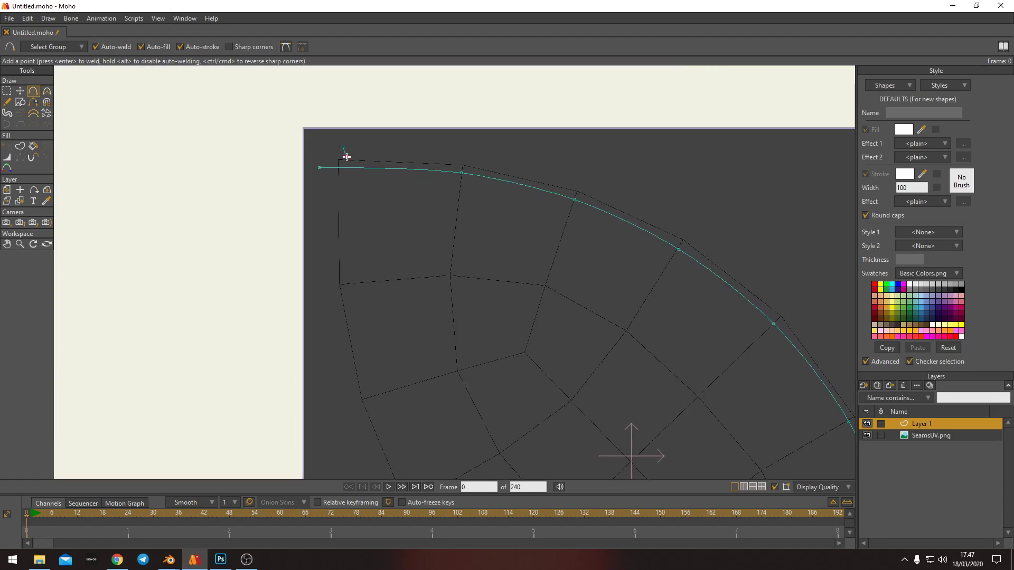
{"action": "left_click_drag", "start_coordinate": [346, 278], "coordinate": [373, 399]}
{"action": "right_click_drag", "start_coordinate": [373, 399], "coordinate": [312, 202]}
{"action": "left_click_drag", "start_coordinate": [312, 202], "coordinate": [359, 290]}
{"action": "right_click_drag", "start_coordinate": [358, 306], "coordinate": [219, 176]}
{"action": "left_click_drag", "start_coordinate": [220, 176], "coordinate": [287, 278]}
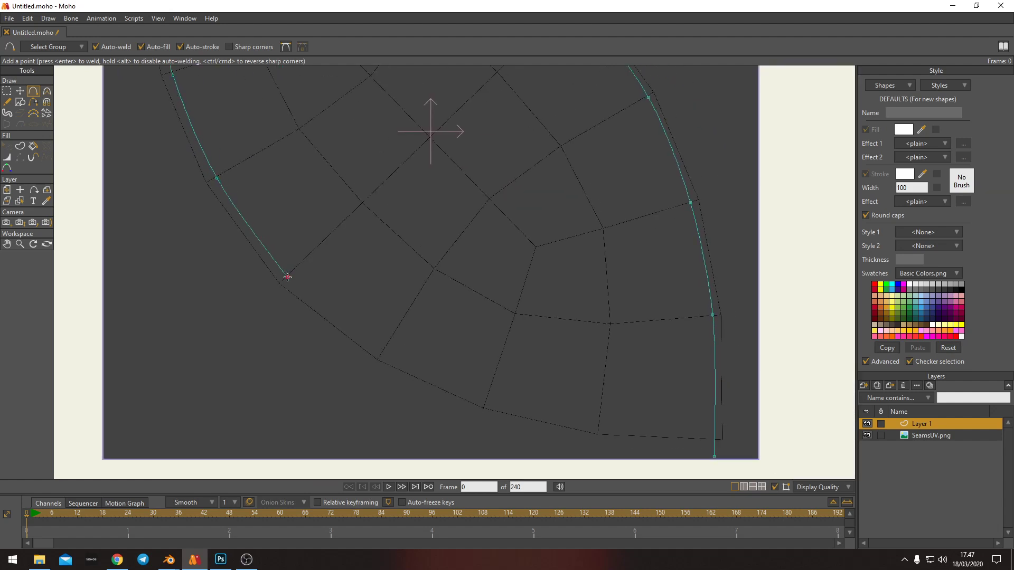
{"action": "left_click_drag", "start_coordinate": [374, 336], "coordinate": [385, 352]}
{"action": "left_click_drag", "start_coordinate": [497, 399], "coordinate": [596, 424]}
{"action": "scroll", "coordinate": [591, 318], "scroll_direction": "down", "scroll_amount": 2}
{"action": "scroll", "coordinate": [542, 282], "scroll_direction": "down", "scroll_amount": 1}
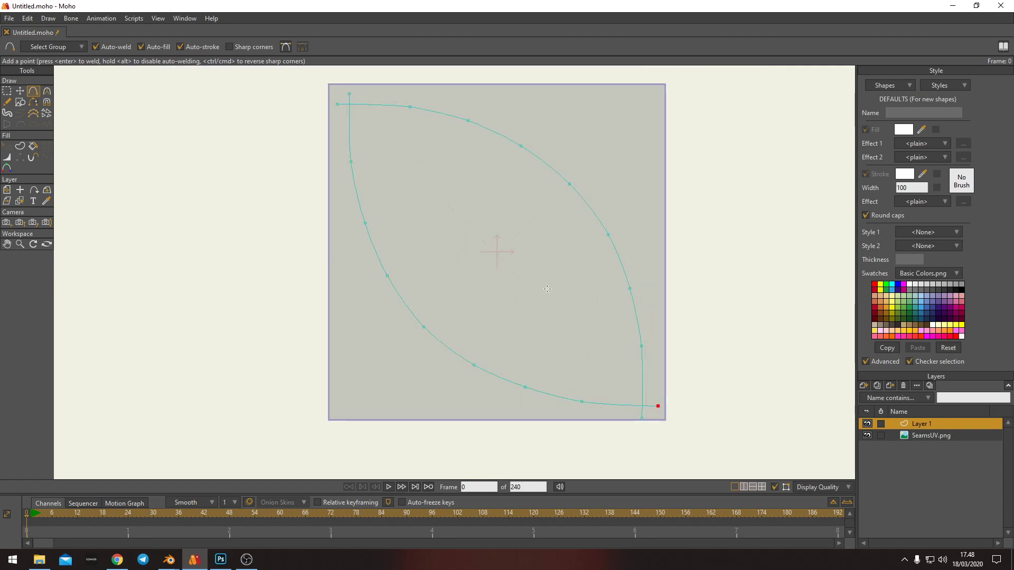
Create a shape from both curves with a white stroke of width 100, and clear the selection
{"action": "right_click_drag", "start_coordinate": [532, 264], "coordinate": [515, 291]}
{"action": "key", "text": "u"}
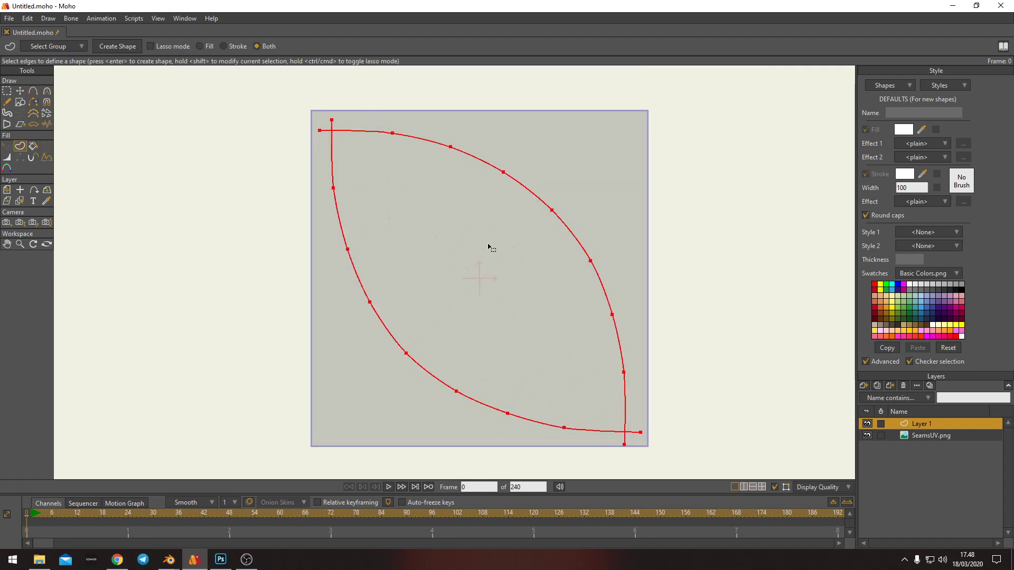
{"action": "left_click", "coordinate": [117, 46]}
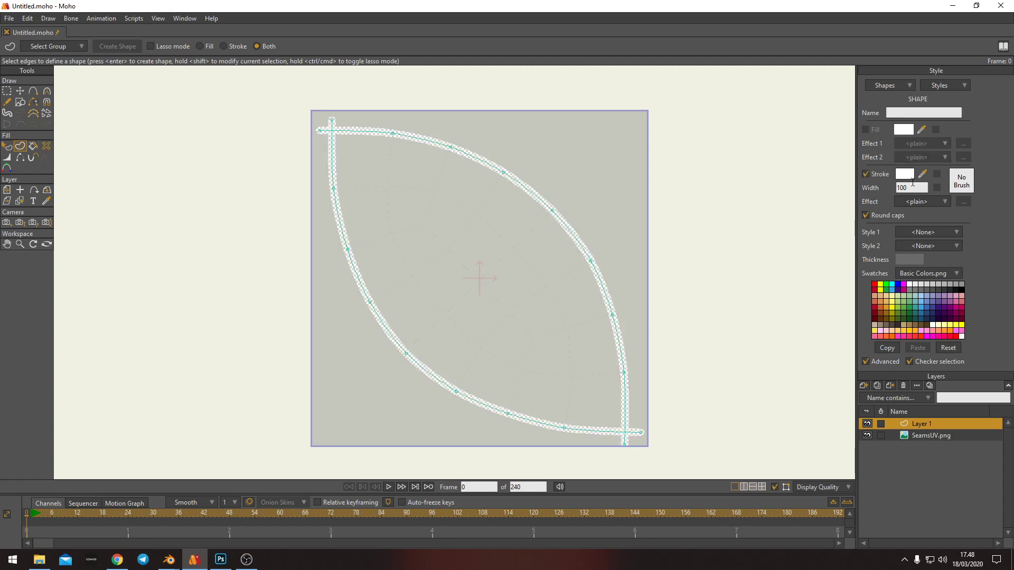
{"action": "key", "text": "g"}
{"action": "left_click", "coordinate": [693, 247]}
{"action": "scroll", "coordinate": [587, 256], "scroll_direction": "up", "scroll_amount": 2}
{"action": "right_click_drag", "start_coordinate": [547, 258], "coordinate": [621, 232]}
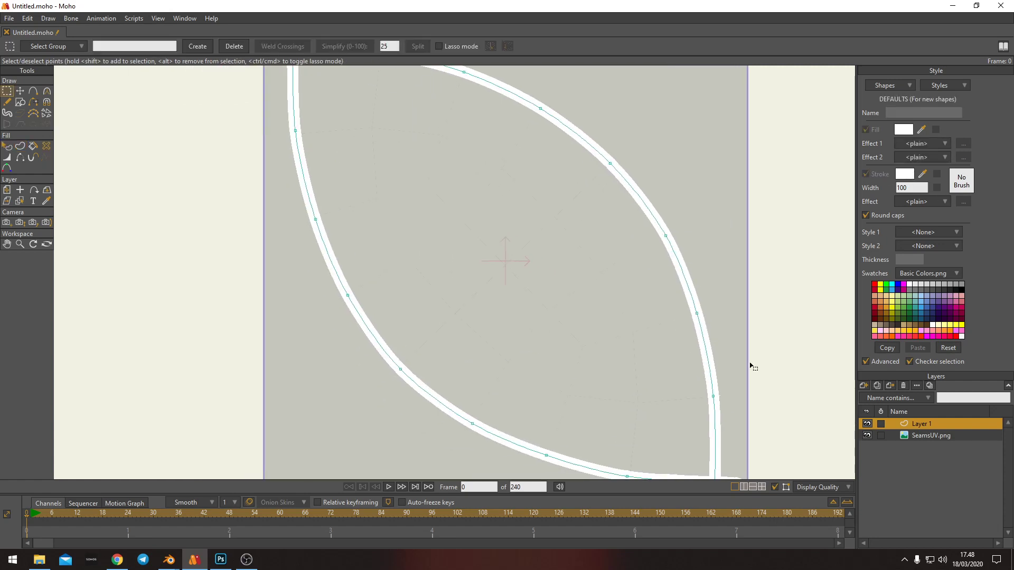
Hide the SeamsUV.png reference layer so that only the seam strokes on Layer 1 remain in view
{"action": "left_click", "coordinate": [867, 436]}
{"action": "scroll", "coordinate": [635, 268], "scroll_direction": "down", "scroll_amount": 2}
{"action": "right_click_drag", "start_coordinate": [607, 266], "coordinate": [532, 273]}
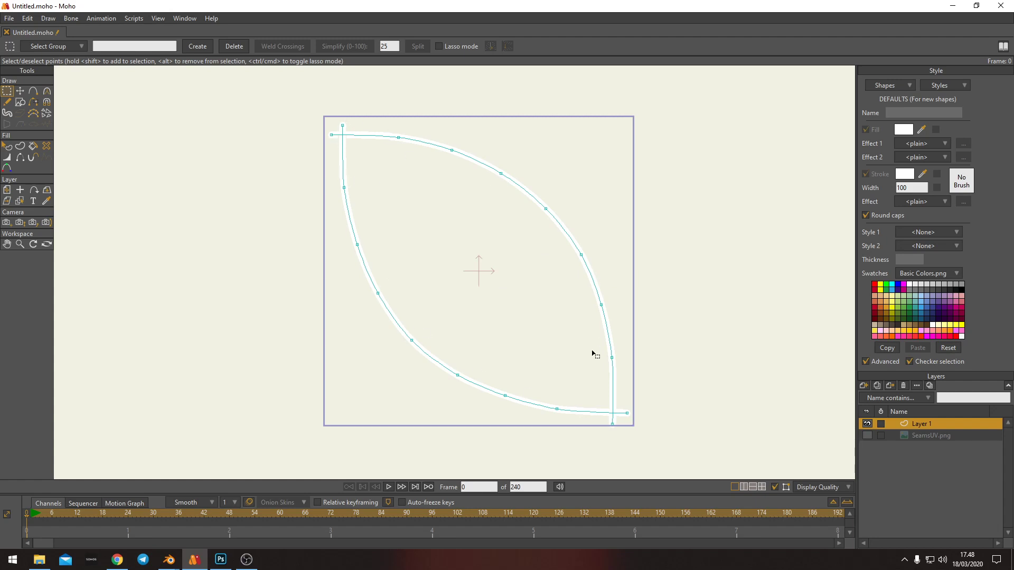
{"action": "scroll", "coordinate": [475, 289], "scroll_direction": "up", "scroll_amount": 2}
{"action": "scroll", "coordinate": [451, 264], "scroll_direction": "down", "scroll_amount": 2}
{"action": "scroll", "coordinate": [426, 255], "scroll_direction": "up", "scroll_amount": 1}
{"action": "middle_click_drag", "start_coordinate": [431, 255], "coordinate": [421, 247]}
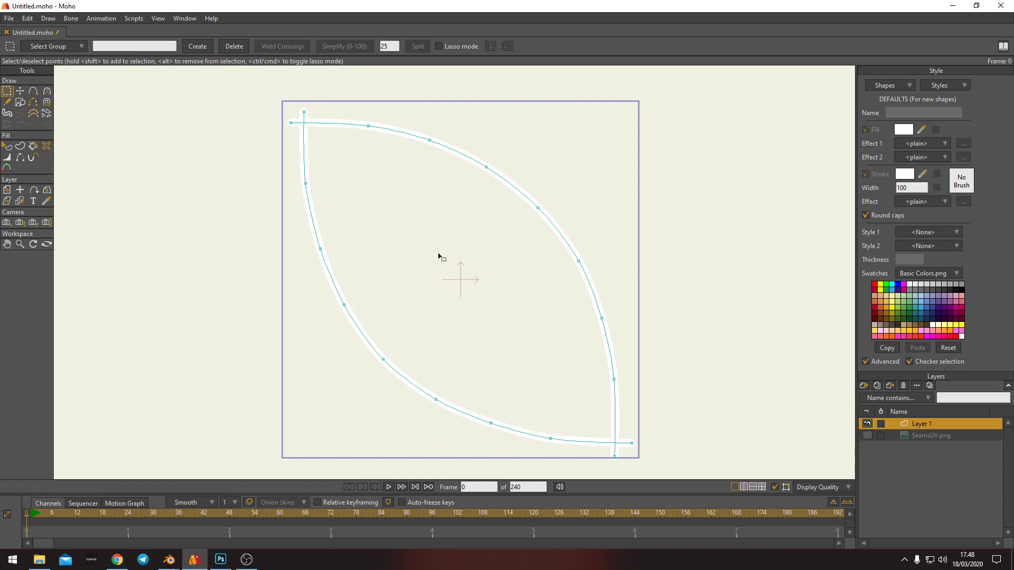
Render the current frame and save it as a PNG image named Seams
{"action": "key", "text": "ctrl+r"}
{"action": "left_click", "coordinate": [135, 523]}
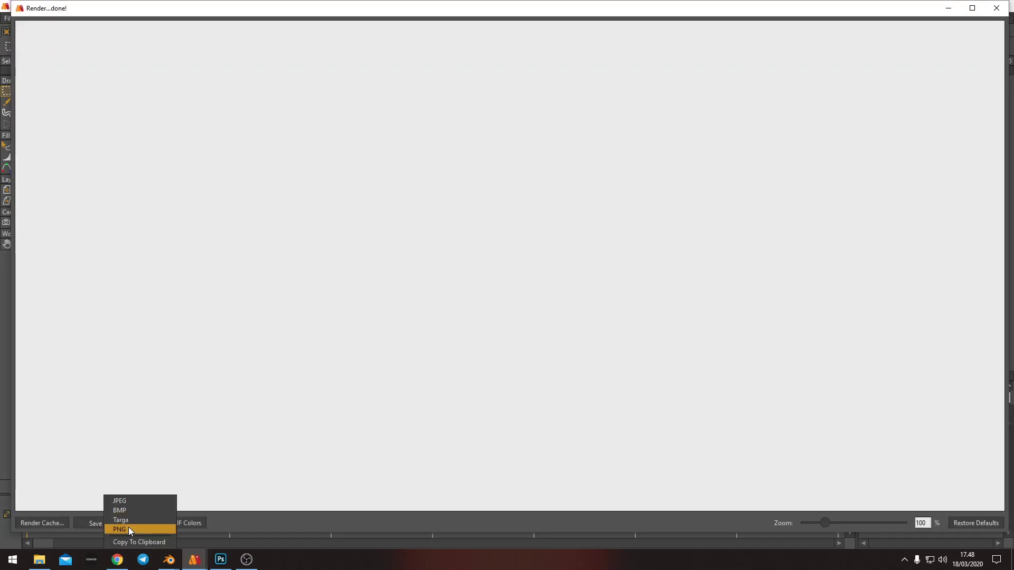
{"action": "left_click", "coordinate": [121, 527]}
{"action": "type", "text": "Seams"}
{"action": "key", "text": "Return"}
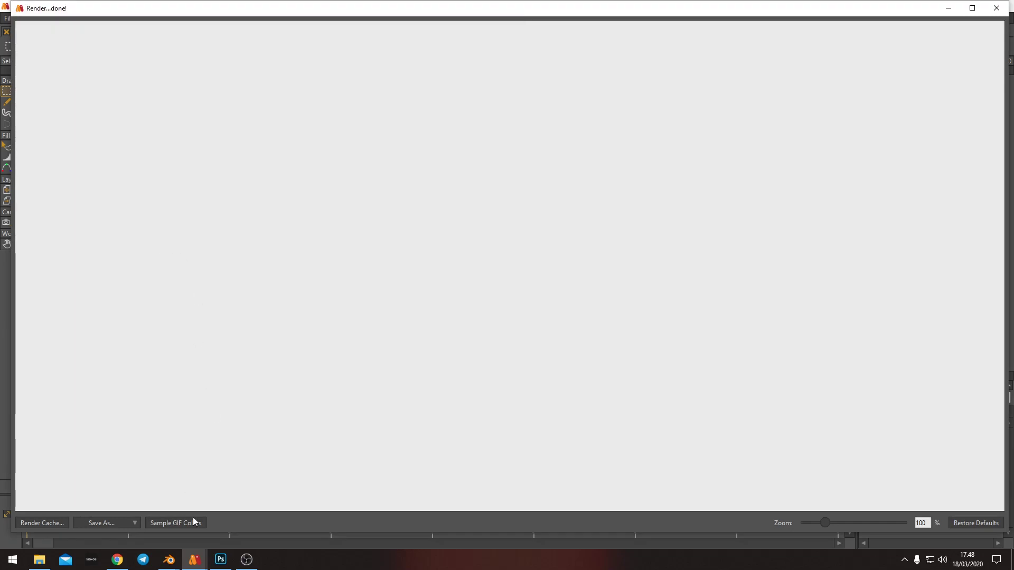
Open the Seams folder in File Explorer and check the exported Seams.png alongside SeamsUV.png
{"action": "left_click", "coordinate": [50, 556]}
{"action": "left_click", "coordinate": [380, 214]}
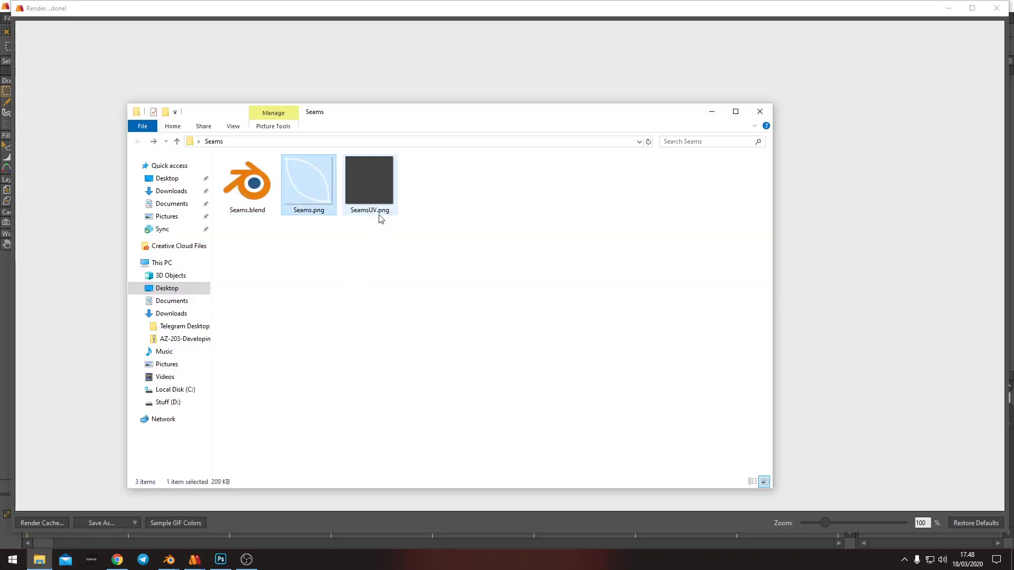
{"action": "left_click", "coordinate": [309, 252]}
{"action": "left_click", "coordinate": [367, 197]}
{"action": "left_click", "coordinate": [315, 192]}
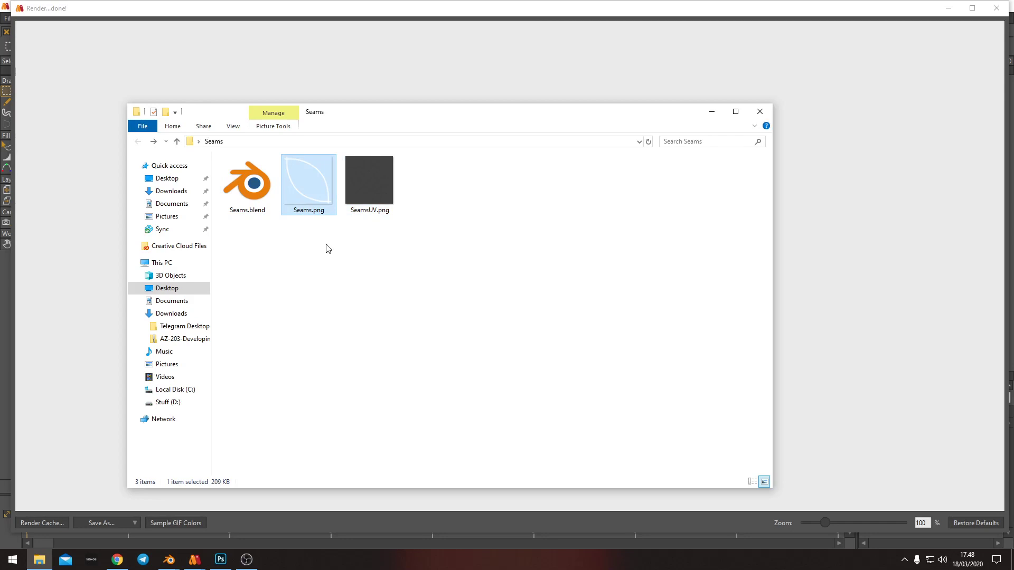
{"action": "left_click", "coordinate": [326, 247]}
Switch to Blender and add Seams.png from the Seams folder to the sphere's material as an image texture node
{"action": "mouse_move", "coordinate": [173, 553]}
{"action": "left_click", "coordinate": [221, 499]}
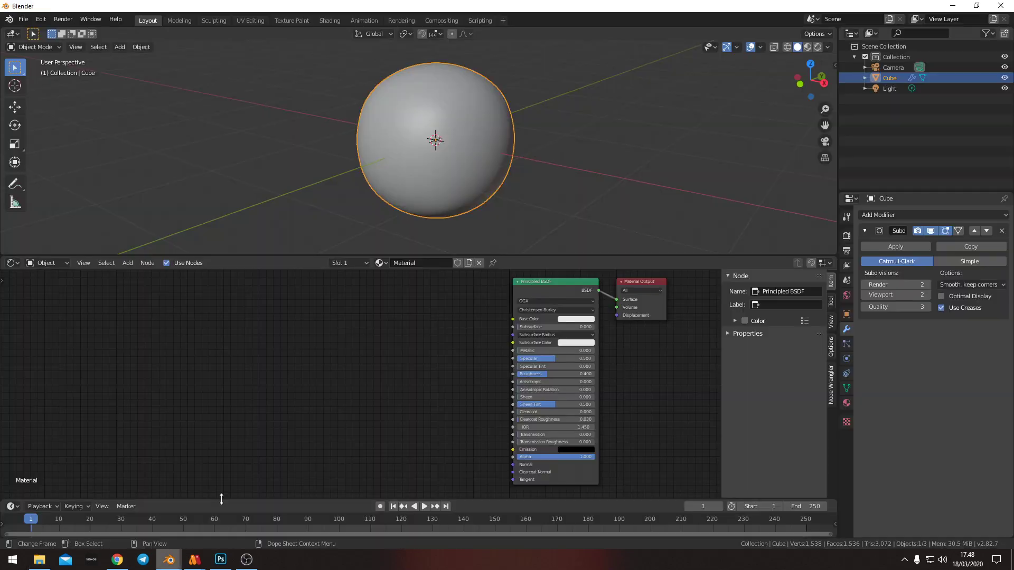
{"action": "left_click", "coordinate": [40, 559]}
{"action": "left_click_drag", "start_coordinate": [321, 194], "coordinate": [74, 364]}
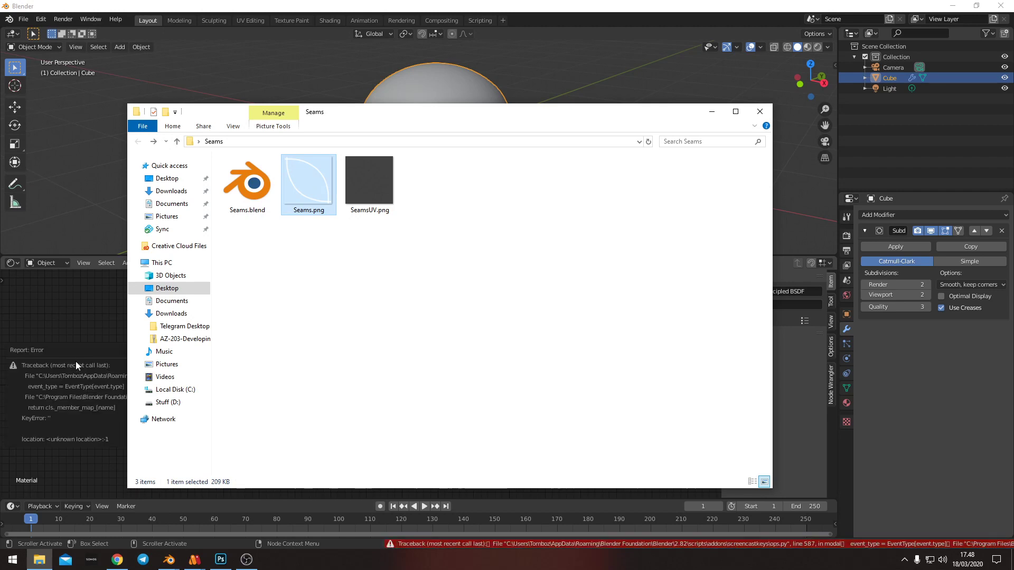
{"action": "left_click", "coordinate": [345, 288]}
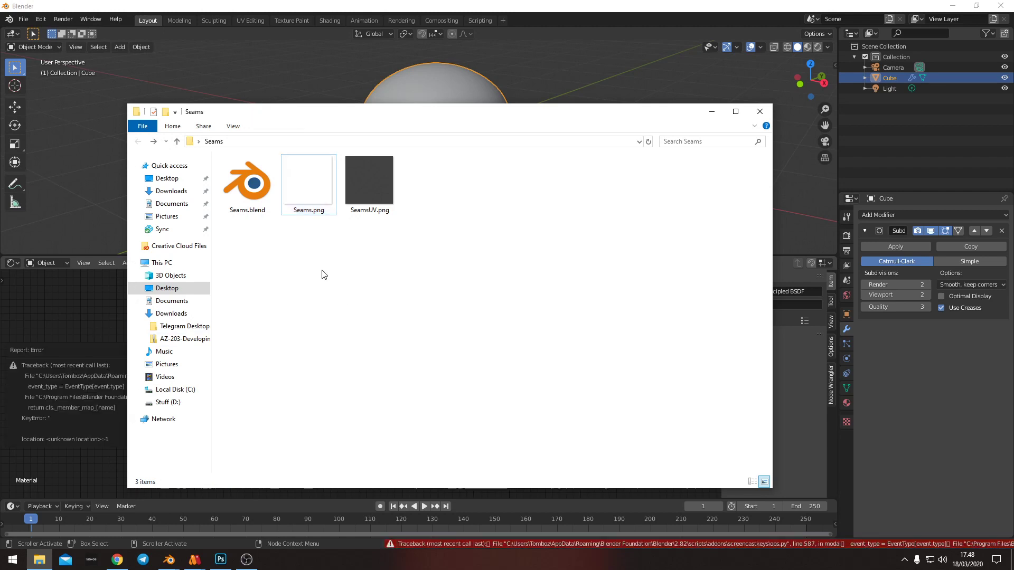
{"action": "left_click", "coordinate": [94, 321]}
{"action": "key", "text": "alt+Tab"}
{"action": "left_click_drag", "start_coordinate": [309, 182], "coordinate": [260, 346]}
{"action": "left_click", "coordinate": [103, 342]}
Set the Seams.png texture node's color space to Non-Color and its extension to Clip
{"action": "scroll", "coordinate": [354, 353], "scroll_direction": "up", "scroll_amount": 2}
{"action": "middle_click_drag", "start_coordinate": [361, 359], "coordinate": [406, 382]}
{"action": "scroll", "coordinate": [423, 394], "scroll_direction": "up", "scroll_amount": 1}
{"action": "left_click_drag", "start_coordinate": [246, 335], "coordinate": [229, 335]}
{"action": "middle_click_drag", "start_coordinate": [379, 352], "coordinate": [387, 364]}
{"action": "left_click", "coordinate": [254, 436]}
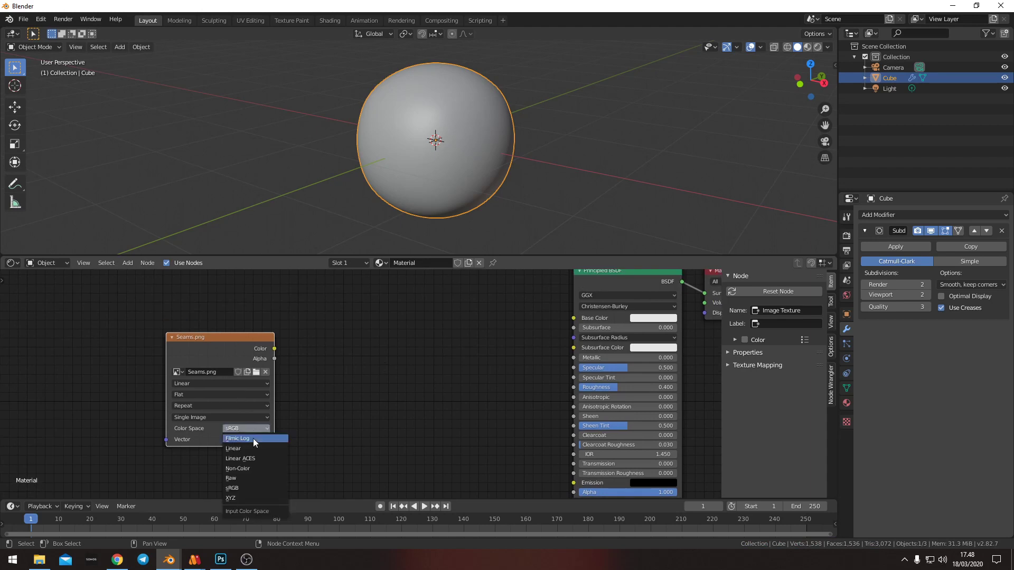
{"action": "left_click", "coordinate": [253, 467]}
{"action": "left_click_drag", "start_coordinate": [220, 386], "coordinate": [167, 404]}
{"action": "left_click", "coordinate": [155, 423]}
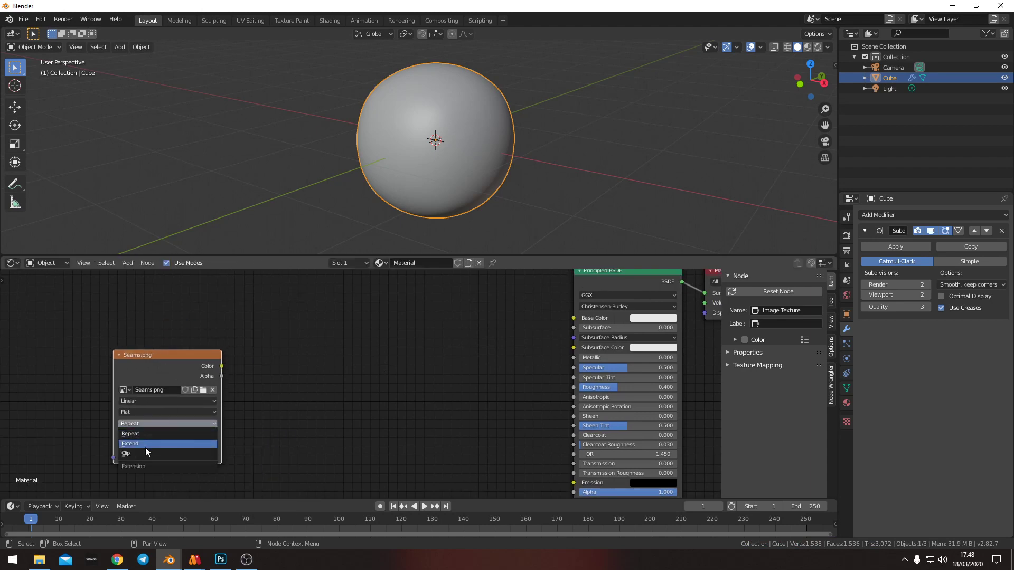
{"action": "left_click", "coordinate": [144, 447]}
Switch the viewport to Rendered shading and preview the Seams.png texture's Alpha output on the sphere
{"action": "key", "text": "z"}
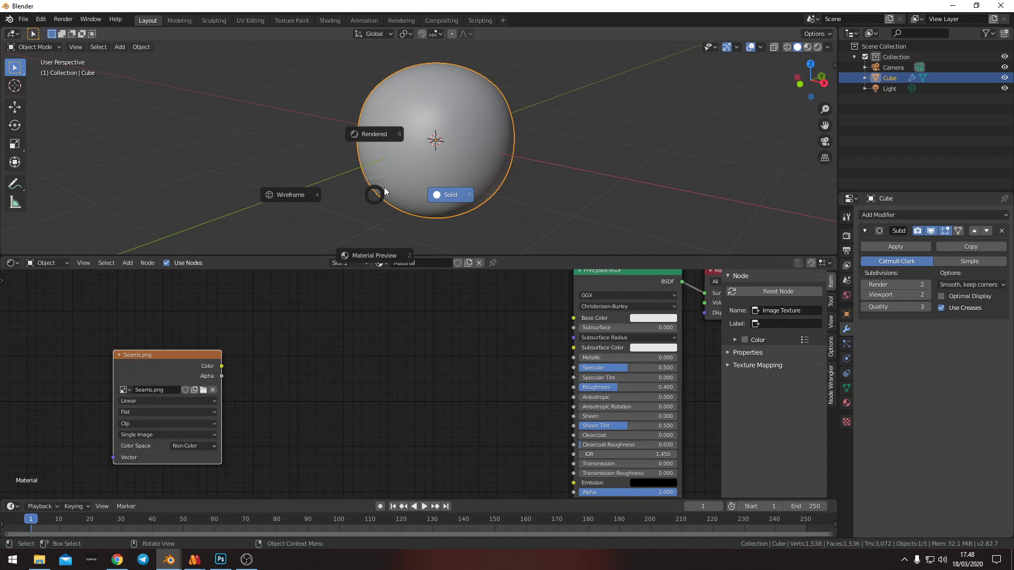
{"action": "left_click", "coordinate": [375, 134]}
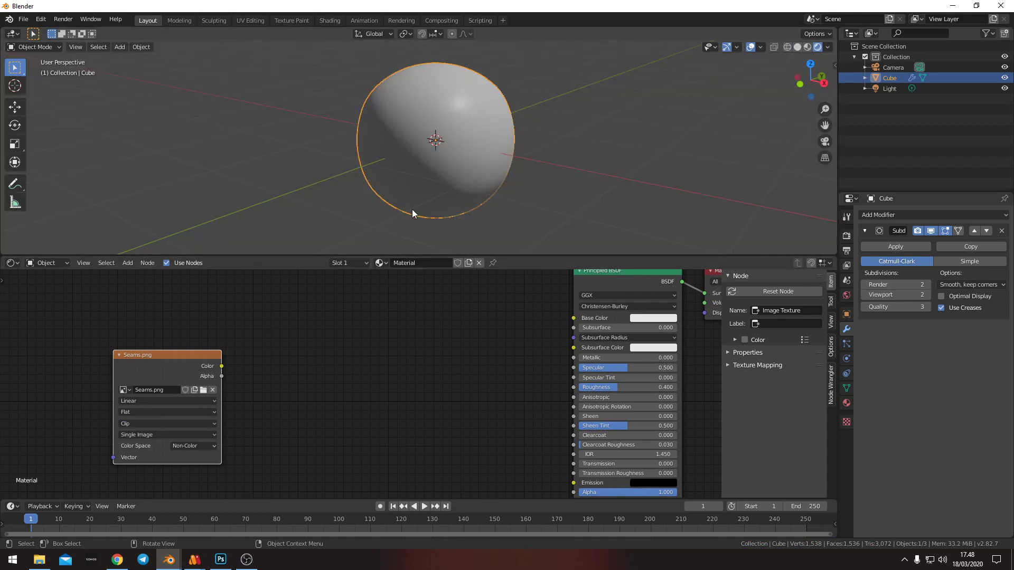
{"action": "left_click", "coordinate": [172, 371], "text": "ctrl+shift"}
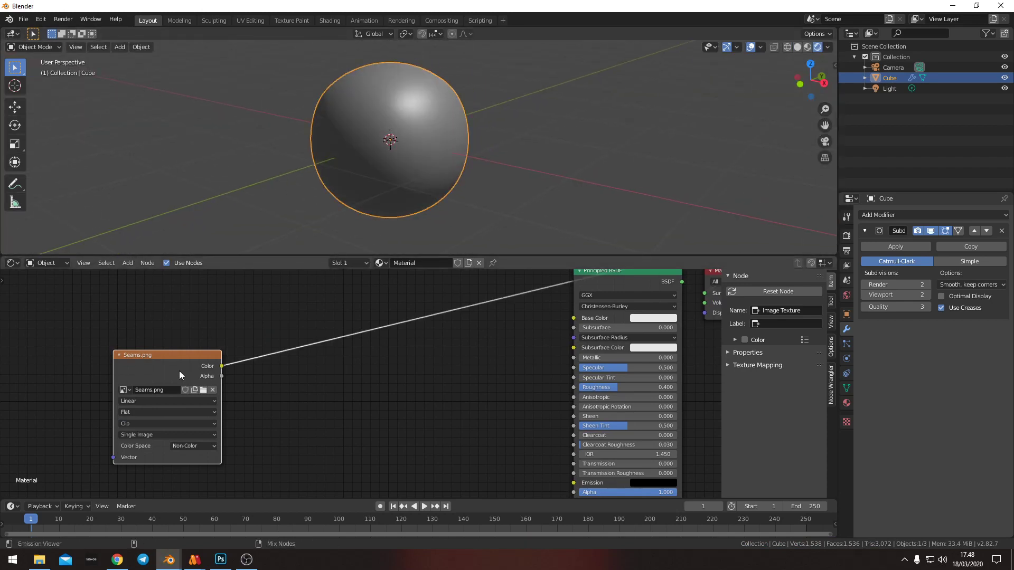
{"action": "middle_click_drag", "start_coordinate": [290, 208], "coordinate": [158, 233]}
{"action": "left_click", "coordinate": [179, 366], "text": "ctrl+shift"}
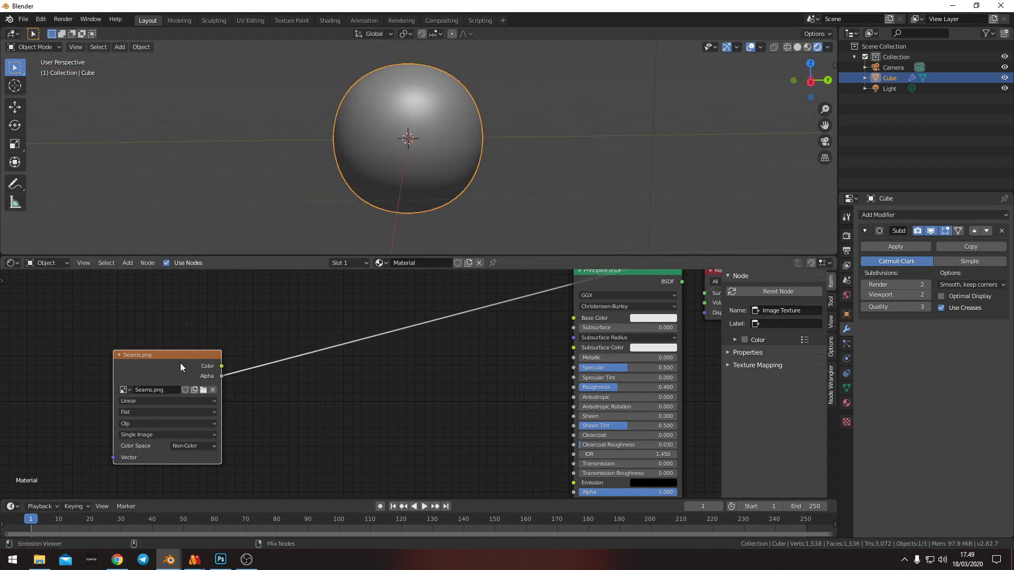
{"action": "left_click_drag", "start_coordinate": [198, 371], "coordinate": [196, 348]}
{"action": "middle_click_drag", "start_coordinate": [281, 170], "coordinate": [361, 182]}
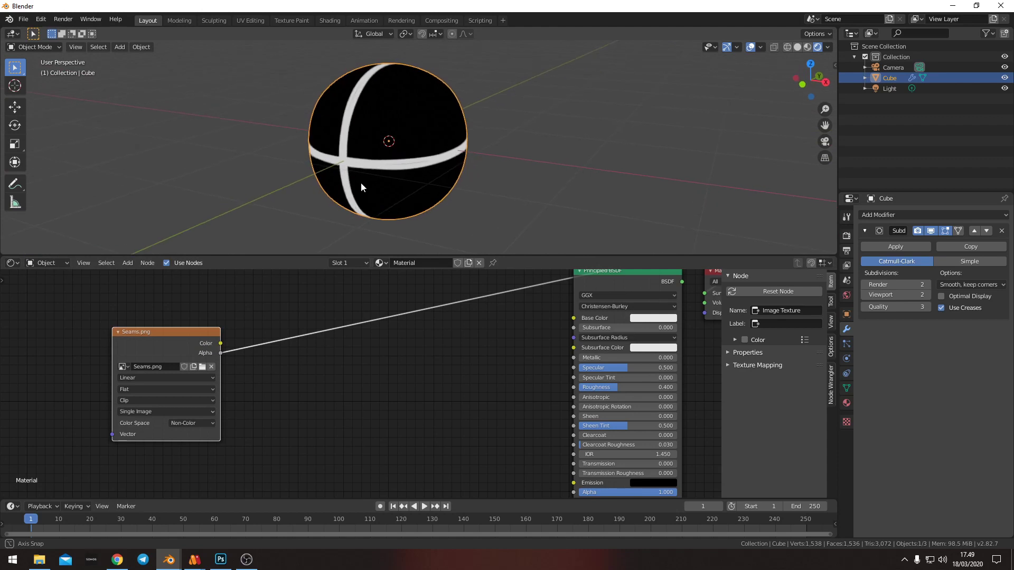
{"action": "middle_click_drag", "start_coordinate": [350, 229], "coordinate": [346, 194]}
{"action": "scroll", "coordinate": [333, 190], "scroll_direction": "up", "scroll_amount": 3}
Add a Mix color node and insert it into the link between the Seams.png node and the Viewer node
{"action": "middle_click_drag", "start_coordinate": [404, 318], "coordinate": [401, 347]}
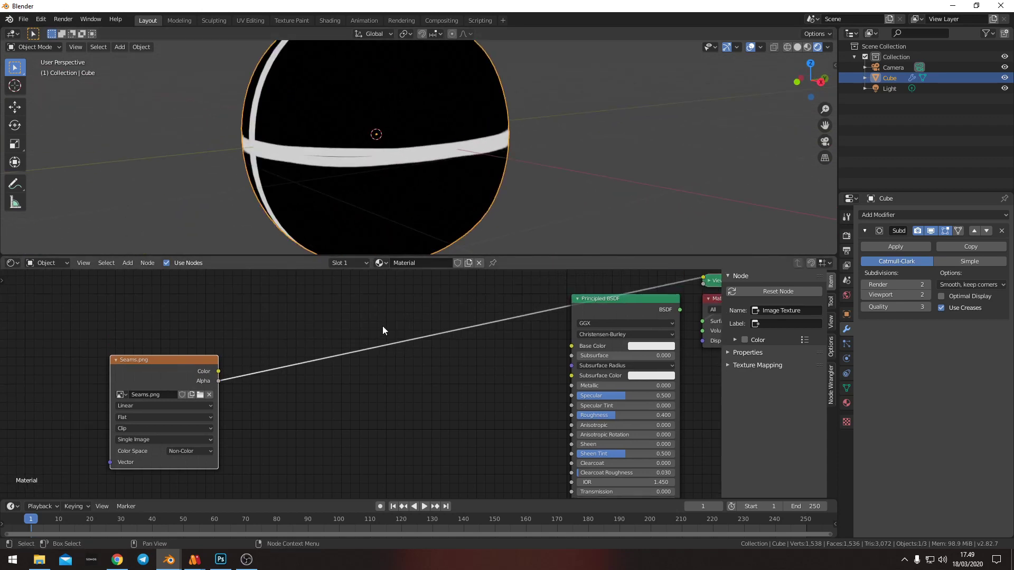
{"action": "scroll", "coordinate": [375, 317], "scroll_direction": "down", "scroll_amount": 1}
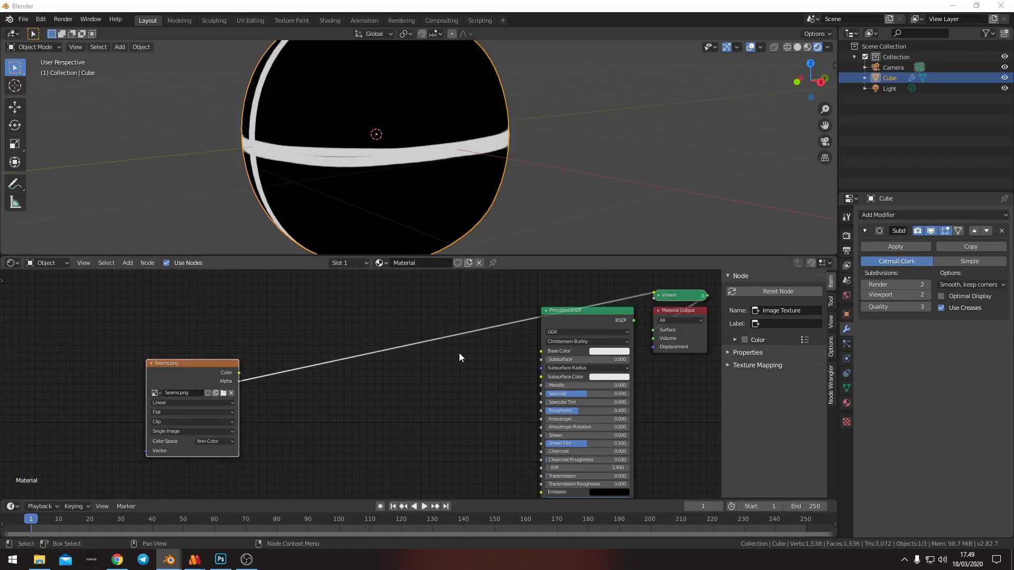
{"action": "middle_click_drag", "start_coordinate": [462, 332], "coordinate": [449, 334]}
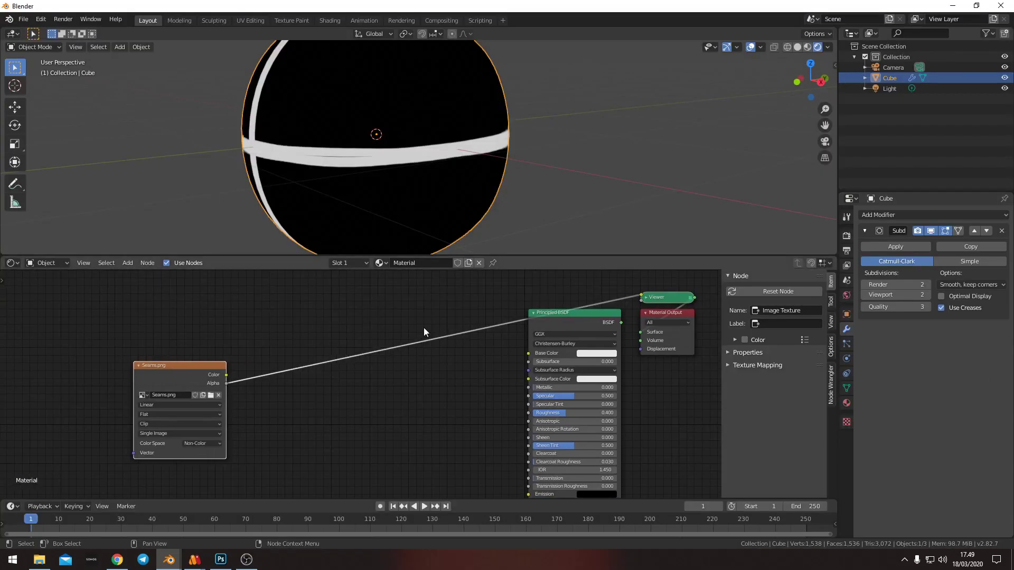
{"action": "left_click_drag", "start_coordinate": [187, 373], "coordinate": [215, 317]}
{"action": "middle_click_drag", "start_coordinate": [446, 344], "coordinate": [440, 356]}
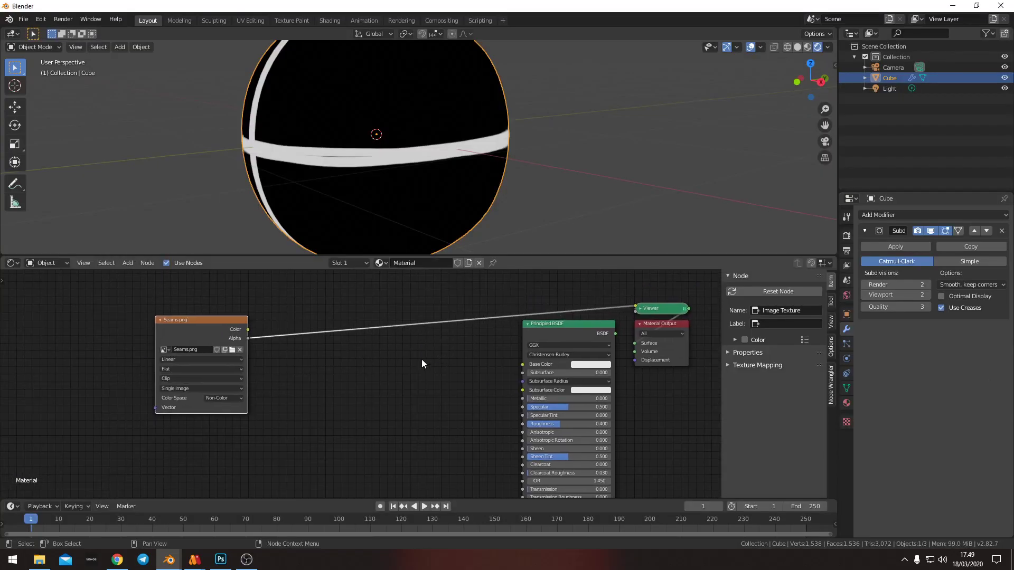
{"action": "key", "text": "shift+a"}
{"action": "left_click", "coordinate": [421, 360]}
{"action": "type", "text": "mix"}
{"action": "key", "text": "Return"}
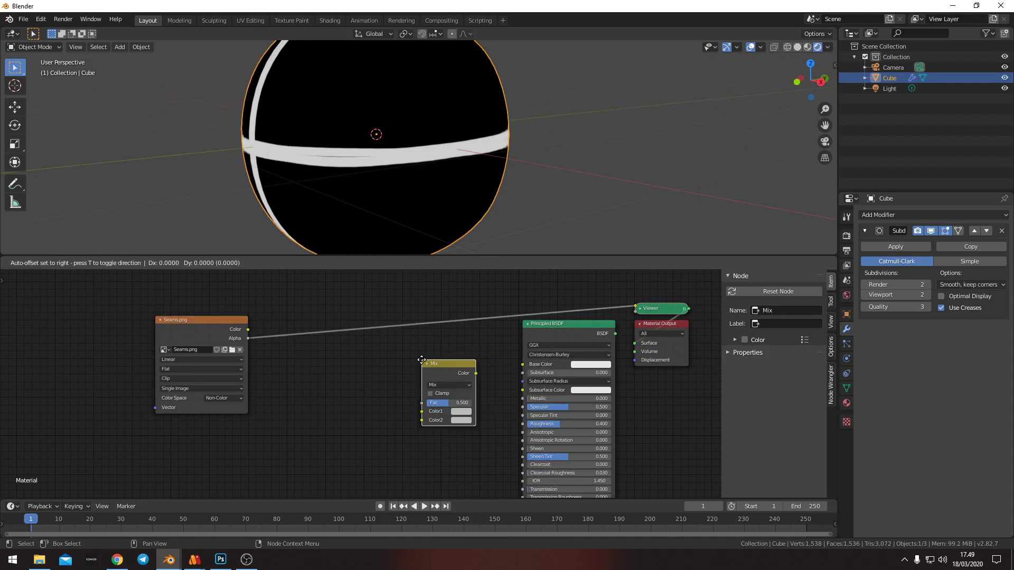
{"action": "left_click", "coordinate": [315, 292]}
Connect the Seams.png Alpha output to the Mix node's Fac input and align the texture node beside it
{"action": "left_click_drag", "start_coordinate": [316, 343], "coordinate": [316, 334]}
{"action": "left_click_drag", "start_coordinate": [211, 328], "coordinate": [211, 306]}
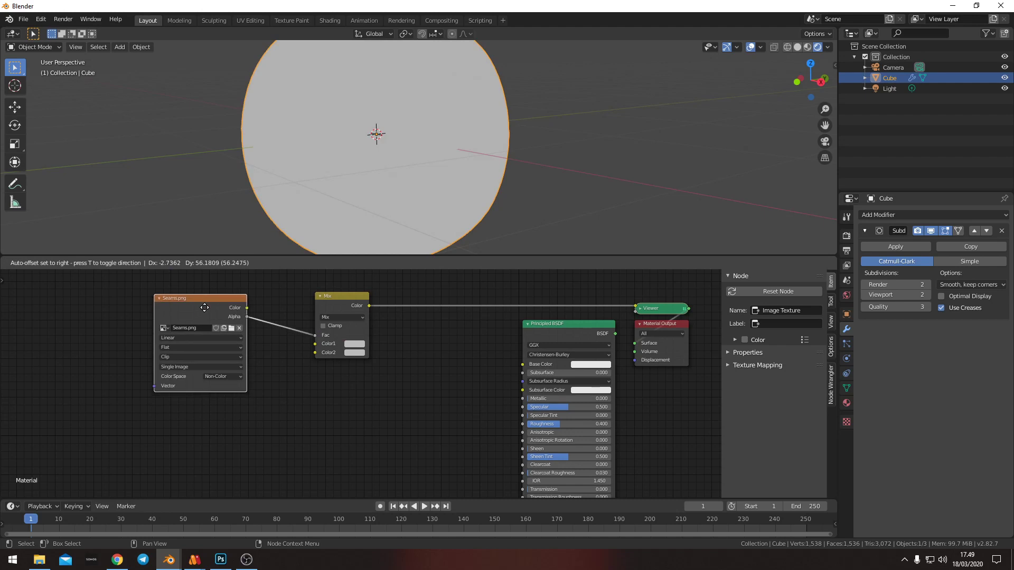
{"action": "scroll", "coordinate": [365, 338], "scroll_direction": "up", "scroll_amount": 1}
{"action": "middle_click_drag", "start_coordinate": [385, 323], "coordinate": [381, 330]}
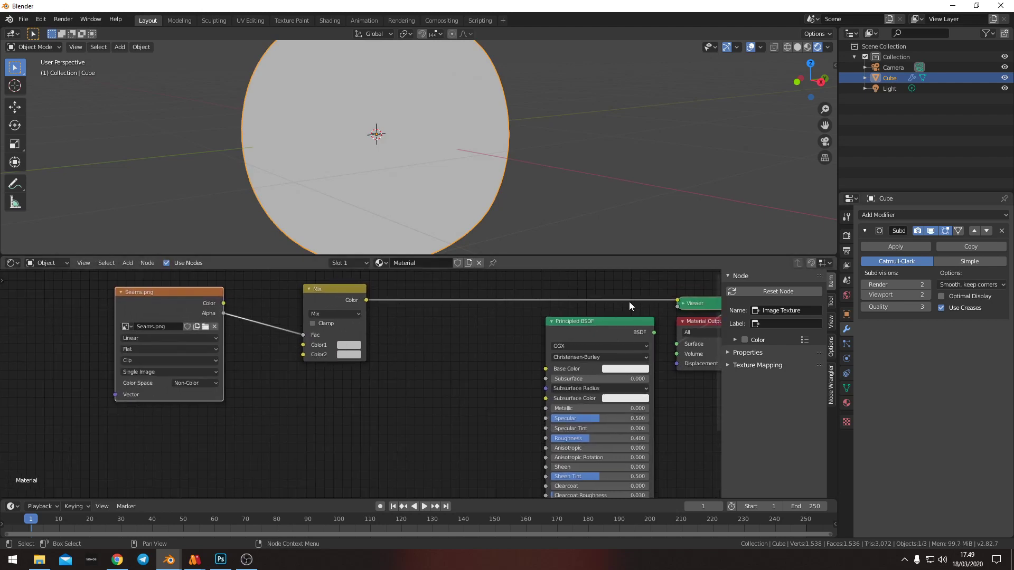
Set the Mix node's Color1 to dark grey and Color2 to an even darker, near-black grey
{"action": "left_click", "coordinate": [353, 345]}
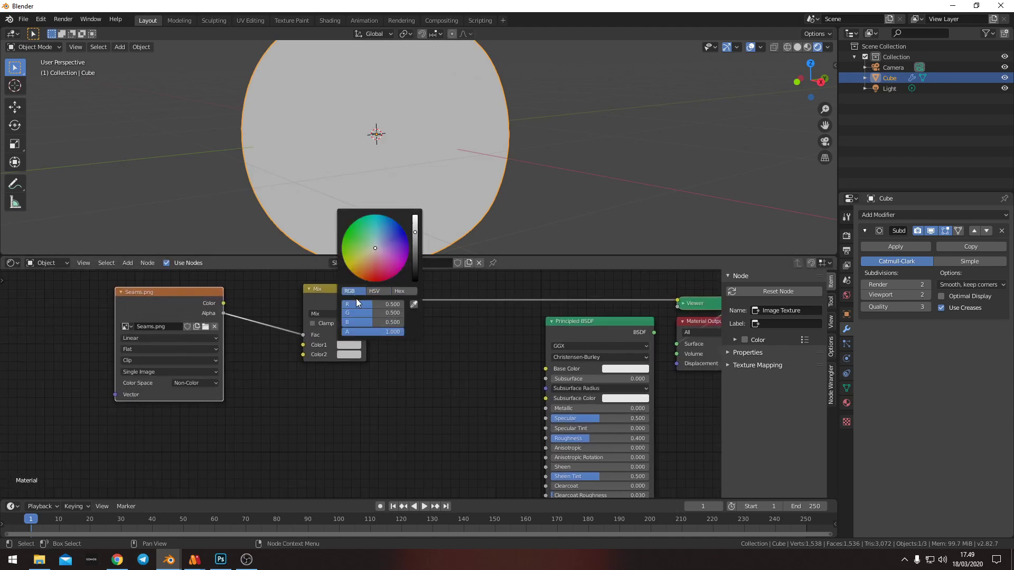
{"action": "left_click_drag", "start_coordinate": [370, 304], "coordinate": [370, 320]}
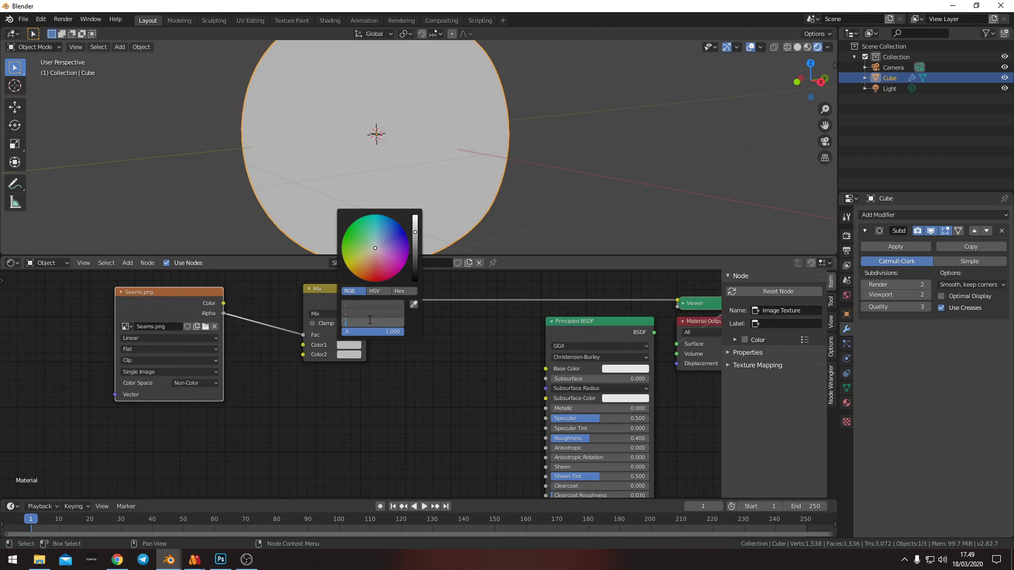
{"action": "key", "text": "Return"}
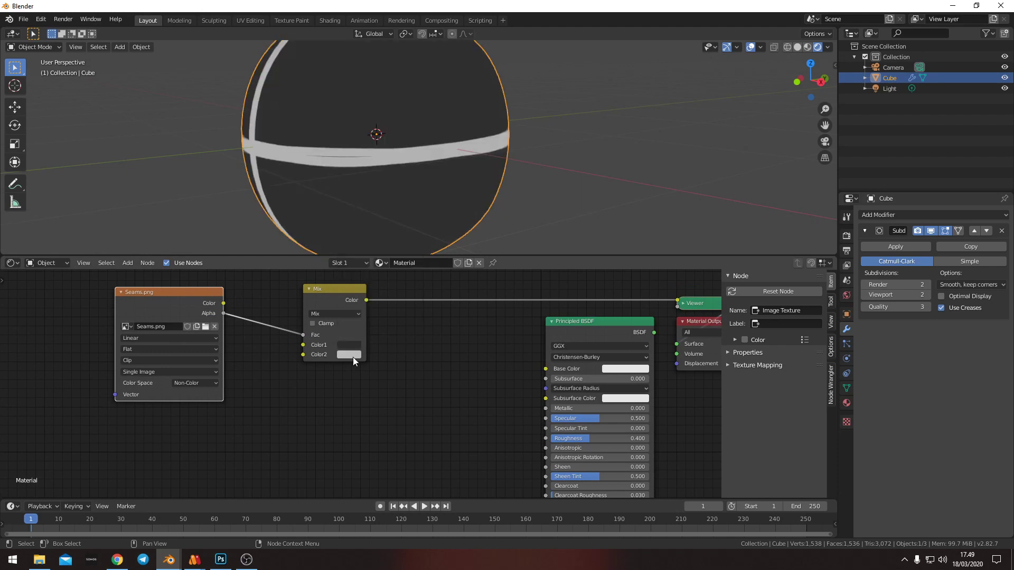
{"action": "left_click", "coordinate": [352, 356]}
{"action": "left_click_drag", "start_coordinate": [389, 314], "coordinate": [388, 335]}
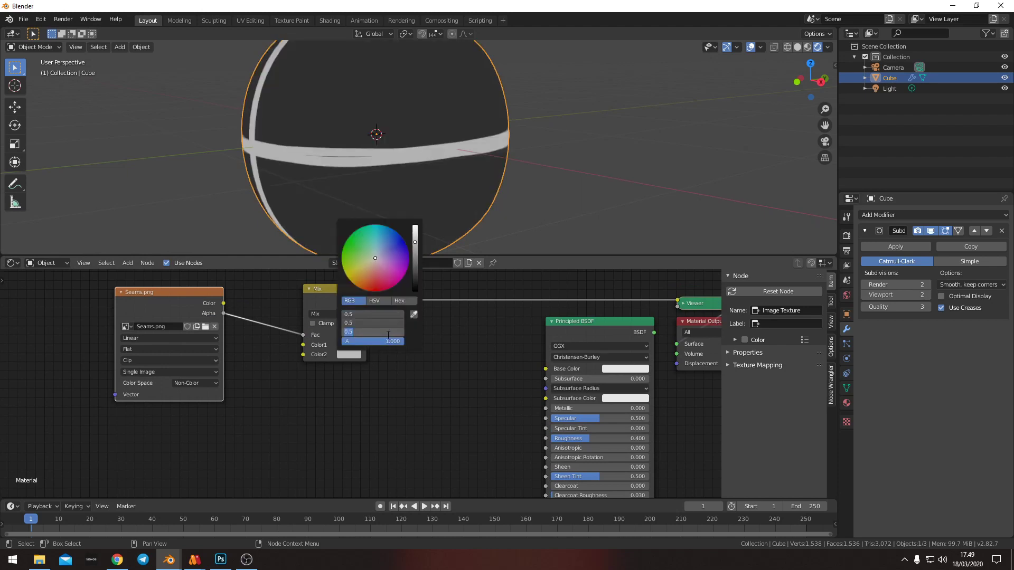
{"action": "key", "text": "Return"}
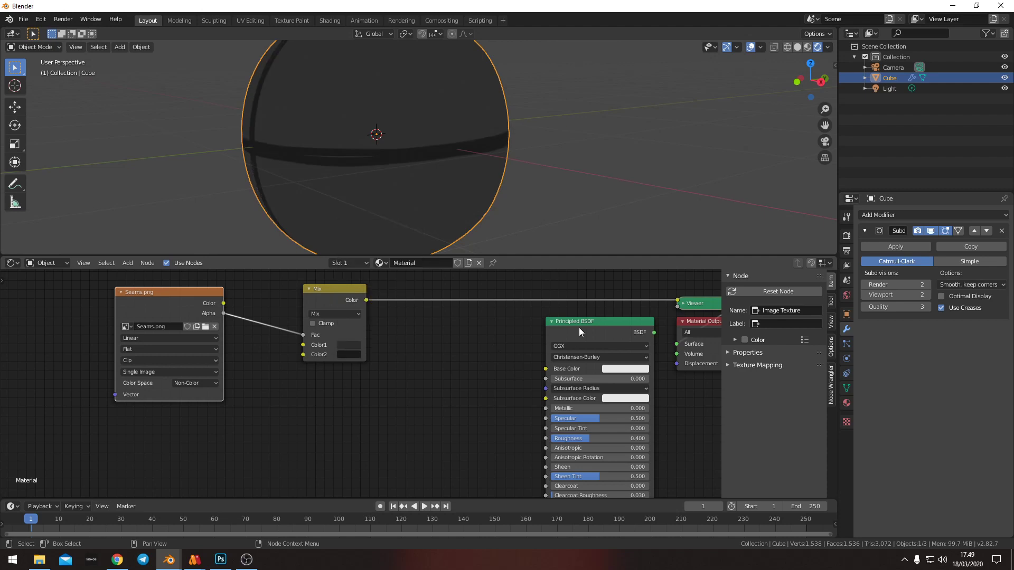
Reconnect the Principled BSDF to the material output, link the Mix color to Base Color, and inspect the seam on the sphere
{"action": "left_click", "coordinate": [579, 327], "text": "ctrl+shift"}
{"action": "left_click_drag", "start_coordinate": [367, 300], "coordinate": [549, 371]}
{"action": "mouse_move", "coordinate": [385, 187]}
{"action": "middle_mouse_down"}
{"action": "mouse_move", "coordinate": [380, 151]}
{"action": "mouse_move", "coordinate": [466, 164]}
{"action": "mouse_move", "coordinate": [374, 180]}
{"action": "mouse_move", "coordinate": [343, 170]}
{"action": "mouse_move", "coordinate": [336, 209]}
{"action": "mouse_move", "coordinate": [372, 215]}
{"action": "mouse_move", "coordinate": [365, 207]}
{"action": "mouse_move", "coordinate": [408, 149]}
{"action": "middle_mouse_up"}
{"action": "scroll", "coordinate": [359, 202], "scroll_direction": "up", "scroll_amount": 2}
{"action": "scroll", "coordinate": [396, 122], "scroll_direction": "up", "scroll_amount": 1}
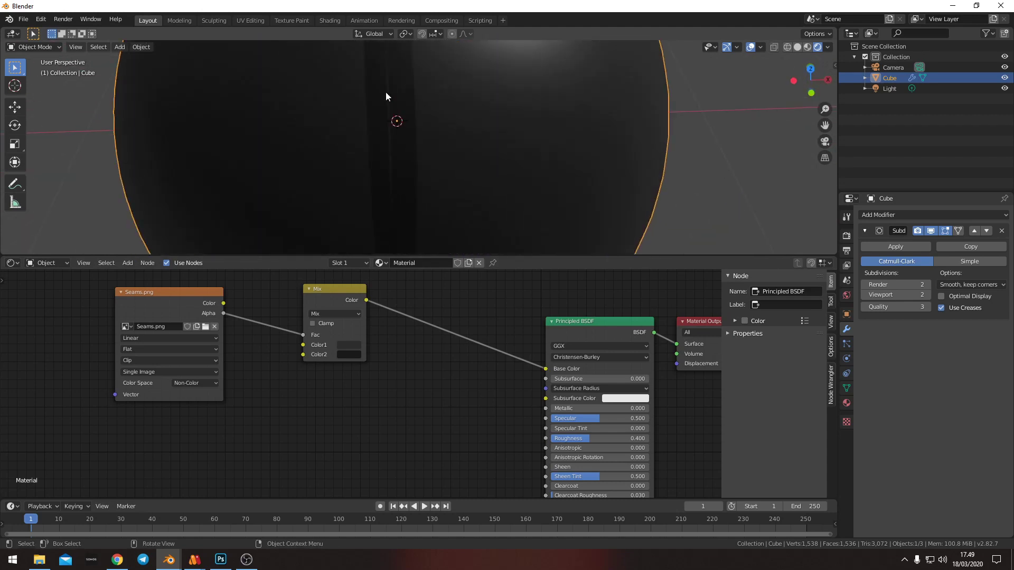
{"action": "middle_click_drag", "start_coordinate": [402, 161], "coordinate": [380, 161]}
{"action": "scroll", "coordinate": [360, 130], "scroll_direction": "down", "scroll_amount": 2}
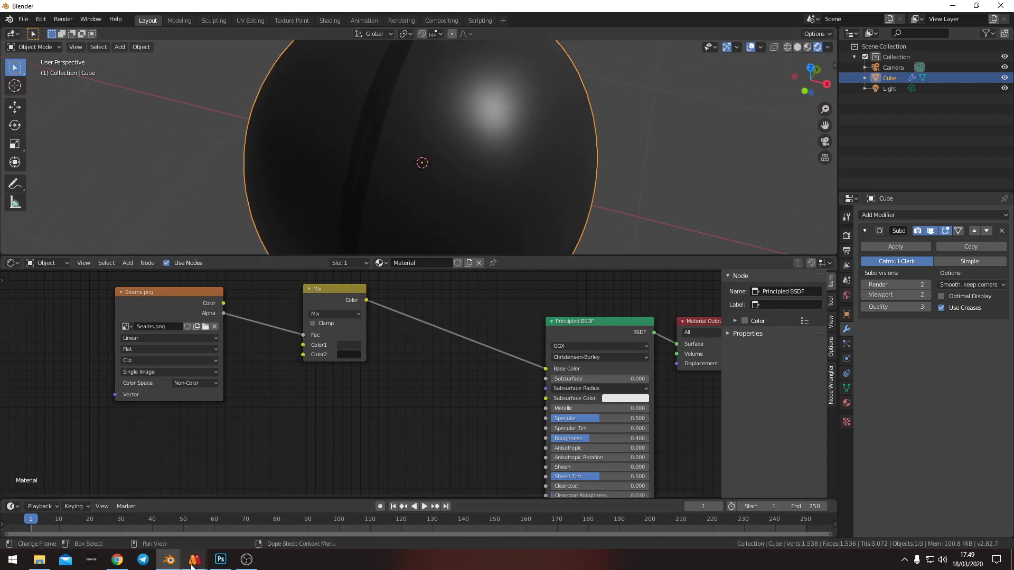
Switch back to Moho, close the render window, and show the SeamsUV.png layer again beneath Layer 1
{"action": "mouse_move", "coordinate": [194, 559]}
{"action": "left_click", "coordinate": [231, 515]}
{"action": "key", "text": "Escape"}
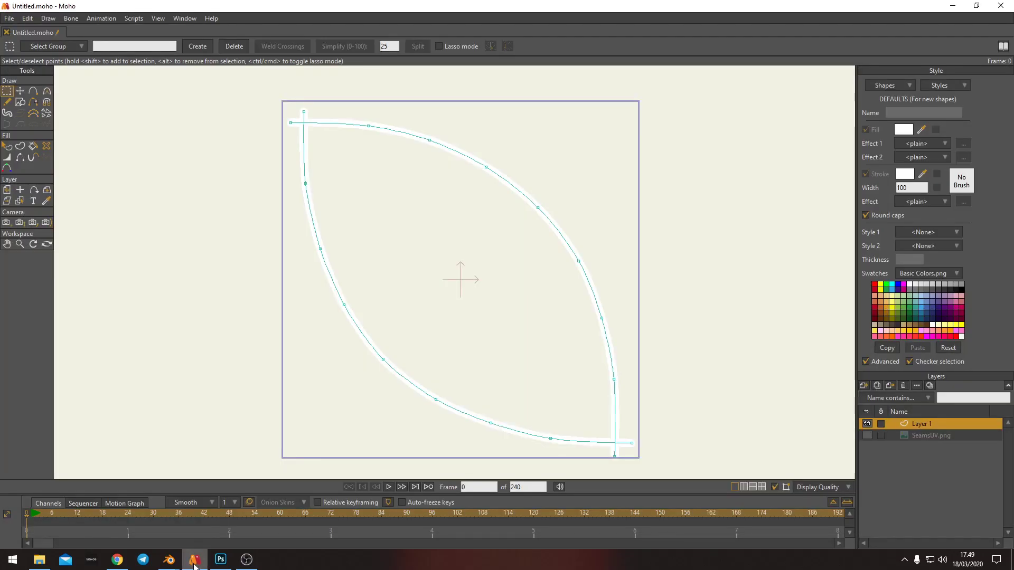
{"action": "left_click", "coordinate": [867, 436]}
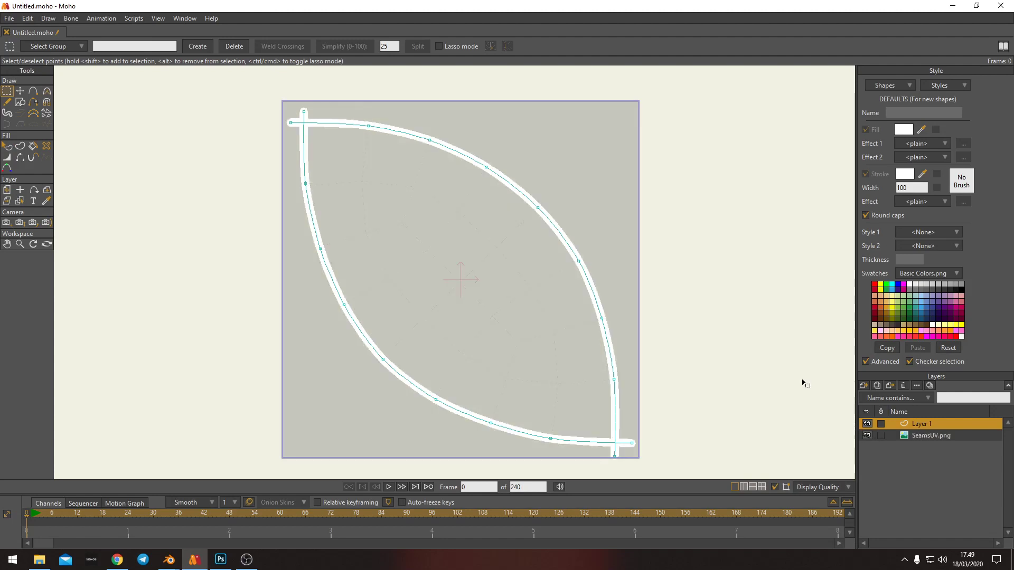
{"action": "left_click", "coordinate": [868, 424]}
{"action": "left_click", "coordinate": [868, 424]}
Move the lower-left curve's points outward, from its middle up toward the upper-left tip, to follow the UV island's edge more closely
{"action": "scroll", "coordinate": [437, 355], "scroll_direction": "up", "scroll_amount": 5}
{"action": "scroll", "coordinate": [475, 338], "scroll_direction": "up", "scroll_amount": 2}
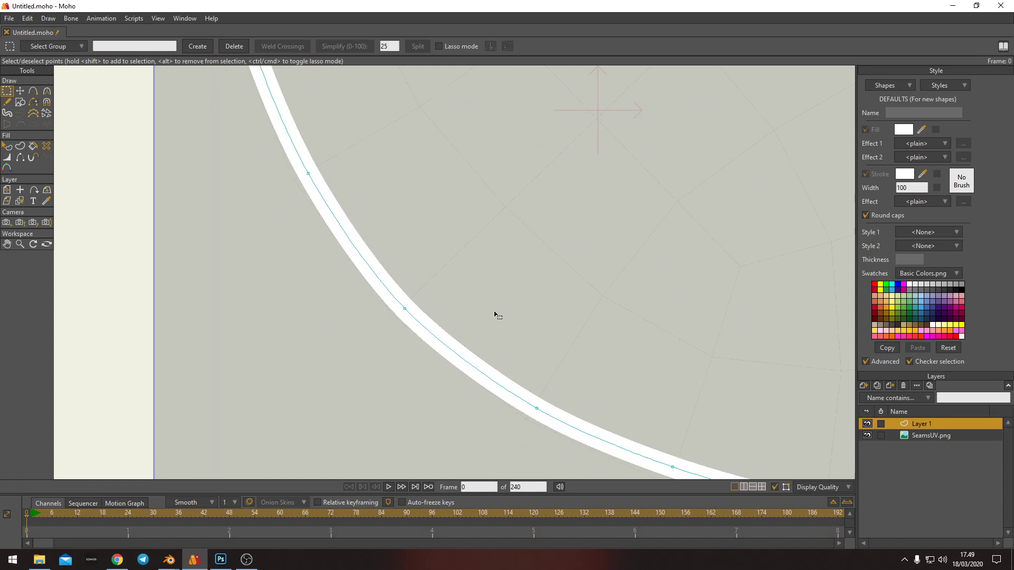
{"action": "scroll", "coordinate": [495, 315], "scroll_direction": "up", "scroll_amount": 2}
{"action": "left_click", "coordinate": [441, 324]}
{"action": "scroll", "coordinate": [423, 356], "scroll_direction": "up", "scroll_amount": 1}
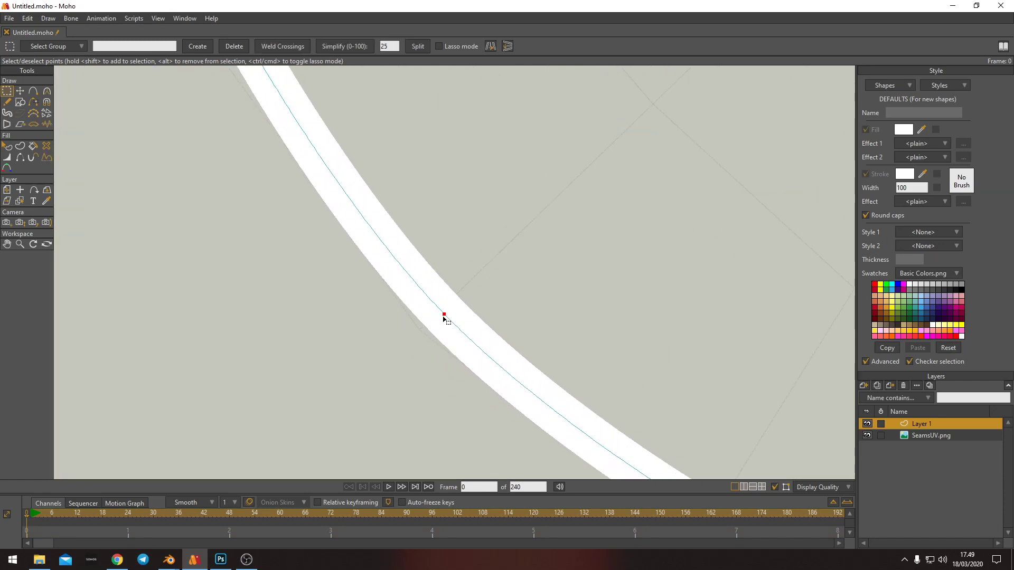
{"action": "key", "text": "t"}
{"action": "left_click_drag", "start_coordinate": [448, 317], "coordinate": [428, 317]}
{"action": "right_click_drag", "start_coordinate": [323, 120], "coordinate": [492, 281]}
{"action": "left_click_drag", "start_coordinate": [412, 199], "coordinate": [393, 202]}
{"action": "right_click_drag", "start_coordinate": [368, 87], "coordinate": [485, 358]}
{"action": "left_click_drag", "start_coordinate": [402, 177], "coordinate": [386, 176]}
{"action": "right_click_drag", "start_coordinate": [396, 90], "coordinate": [441, 271]}
{"action": "right_click_drag", "start_coordinate": [421, 167], "coordinate": [436, 268]}
{"action": "left_click_drag", "start_coordinate": [391, 123], "coordinate": [389, 122]}
Adjust the points along the upper half of the upper-right curve to follow the UV island's edge
{"action": "right_click_drag", "start_coordinate": [437, 121], "coordinate": [448, 262]}
{"action": "right_click_drag", "start_coordinate": [442, 151], "coordinate": [424, 307]}
{"action": "right_click_drag", "start_coordinate": [555, 255], "coordinate": [359, 278]}
{"action": "right_click_drag", "start_coordinate": [635, 294], "coordinate": [486, 318]}
{"action": "left_click_drag", "start_coordinate": [664, 238], "coordinate": [669, 236]}
{"action": "right_click_drag", "start_coordinate": [761, 320], "coordinate": [497, 253]}
{"action": "left_click_drag", "start_coordinate": [396, 179], "coordinate": [397, 176]}
{"action": "left_click_drag", "start_coordinate": [682, 314], "coordinate": [685, 304]}
{"action": "right_click_drag", "start_coordinate": [664, 345], "coordinate": [344, 208]}
{"action": "left_click_drag", "start_coordinate": [634, 390], "coordinate": [641, 375]}
{"action": "right_click_drag", "start_coordinate": [639, 410], "coordinate": [367, 192]}
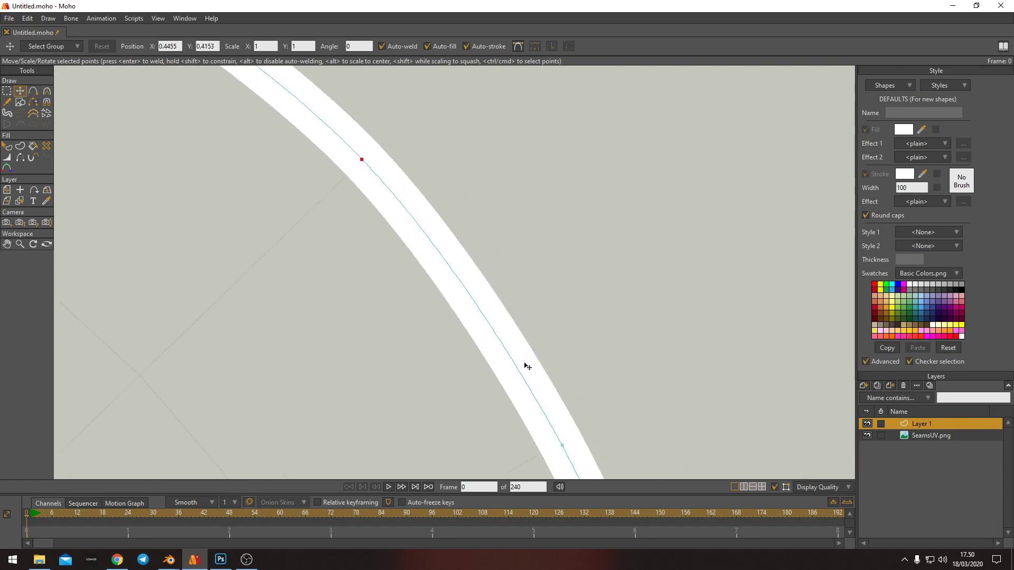
Nudge the points on the lower half of the upper-right curve outward, down toward the strokes' lower crossing
{"action": "right_click_drag", "start_coordinate": [586, 457], "coordinate": [498, 299]}
{"action": "right_click_drag", "start_coordinate": [549, 398], "coordinate": [455, 182]}
{"action": "scroll", "coordinate": [441, 378], "scroll_direction": "down", "scroll_amount": 2}
{"action": "right_click_drag", "start_coordinate": [440, 383], "coordinate": [451, 284]}
{"action": "left_click_drag", "start_coordinate": [488, 244], "coordinate": [494, 242]}
{"action": "right_click_drag", "start_coordinate": [535, 455], "coordinate": [533, 343]}
{"action": "left_click_drag", "start_coordinate": [528, 332], "coordinate": [534, 333]}
{"action": "right_click_drag", "start_coordinate": [556, 380], "coordinate": [525, 220]}
{"action": "left_click_drag", "start_coordinate": [499, 430], "coordinate": [501, 430]}
Align the points on the lower half of the lower-left curve with the UV island's bottom edge
{"action": "right_click_drag", "start_coordinate": [386, 393], "coordinate": [557, 358]}
{"action": "scroll", "coordinate": [558, 358], "scroll_direction": "up", "scroll_amount": 1}
{"action": "left_click_drag", "start_coordinate": [455, 349], "coordinate": [459, 362]}
{"action": "right_click_drag", "start_coordinate": [333, 333], "coordinate": [493, 355]}
{"action": "left_click_drag", "start_coordinate": [379, 306], "coordinate": [380, 329]}
{"action": "right_click_drag", "start_coordinate": [282, 273], "coordinate": [538, 319]}
{"action": "left_click_drag", "start_coordinate": [419, 255], "coordinate": [406, 263]}
{"action": "right_click_drag", "start_coordinate": [372, 158], "coordinate": [509, 308]}
{"action": "scroll", "coordinate": [512, 309], "scroll_direction": "down", "scroll_amount": 4}
{"action": "right_click_drag", "start_coordinate": [572, 321], "coordinate": [470, 314]}
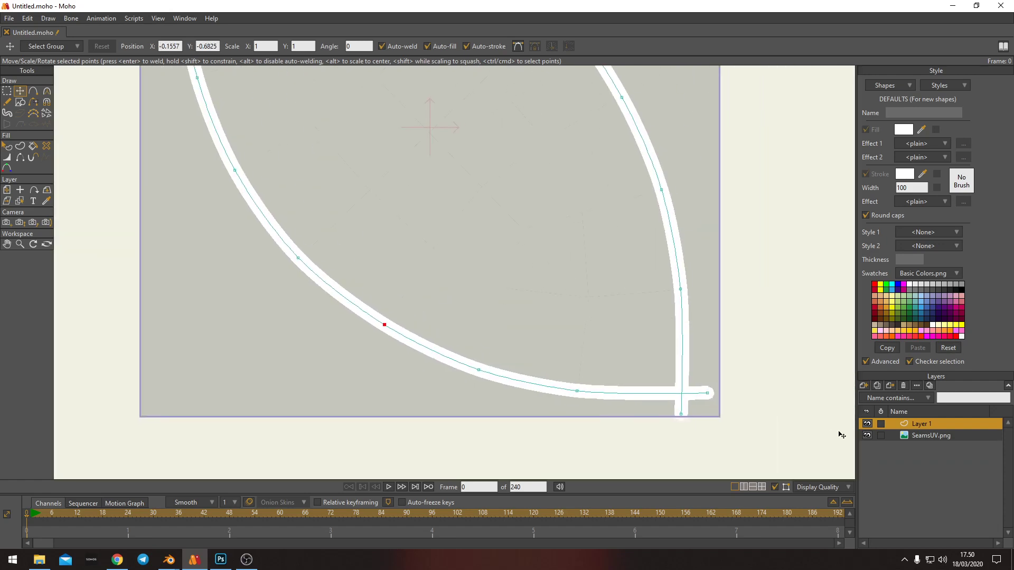
Hide the SeamsUV.png layer, render the frame, and save it over Seams.png in the Seams folder
{"action": "left_click", "coordinate": [866, 437]}
{"action": "key", "text": "ctrl+r"}
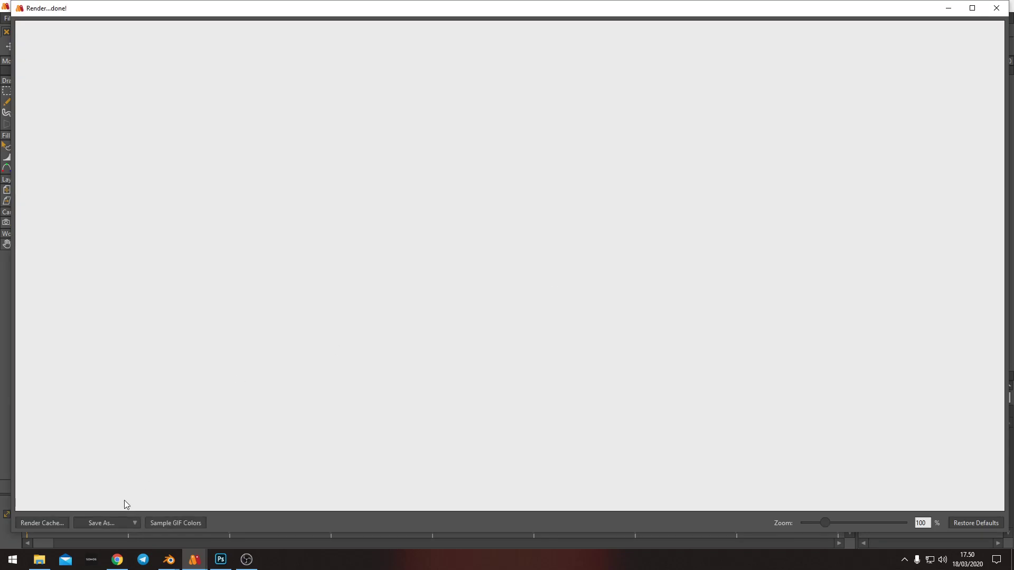
{"action": "left_click", "coordinate": [123, 523]}
{"action": "left_click", "coordinate": [131, 521]}
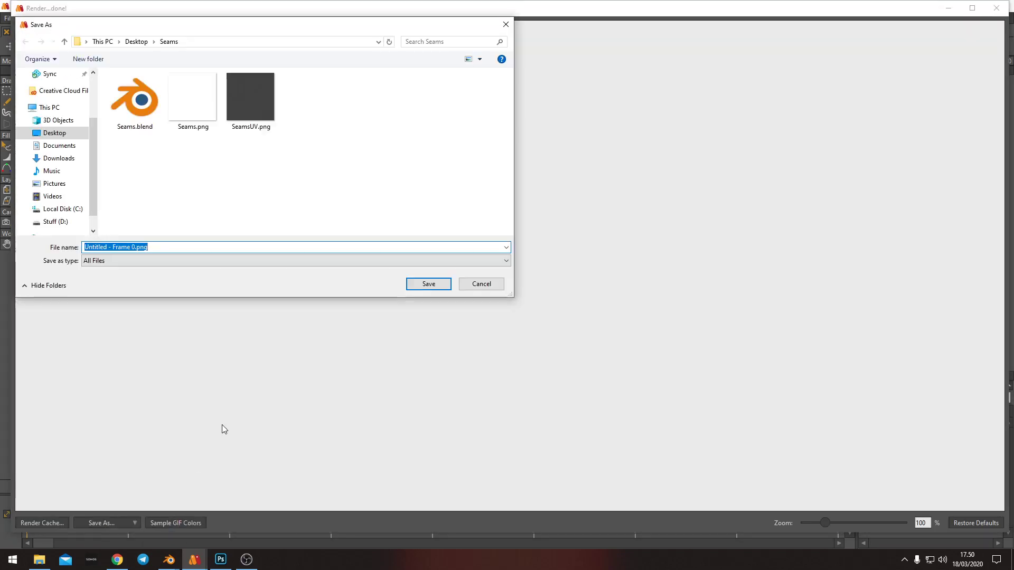
{"action": "double_click", "coordinate": [189, 99]}
{"action": "left_click", "coordinate": [530, 278]}
{"action": "key", "text": "Escape"}
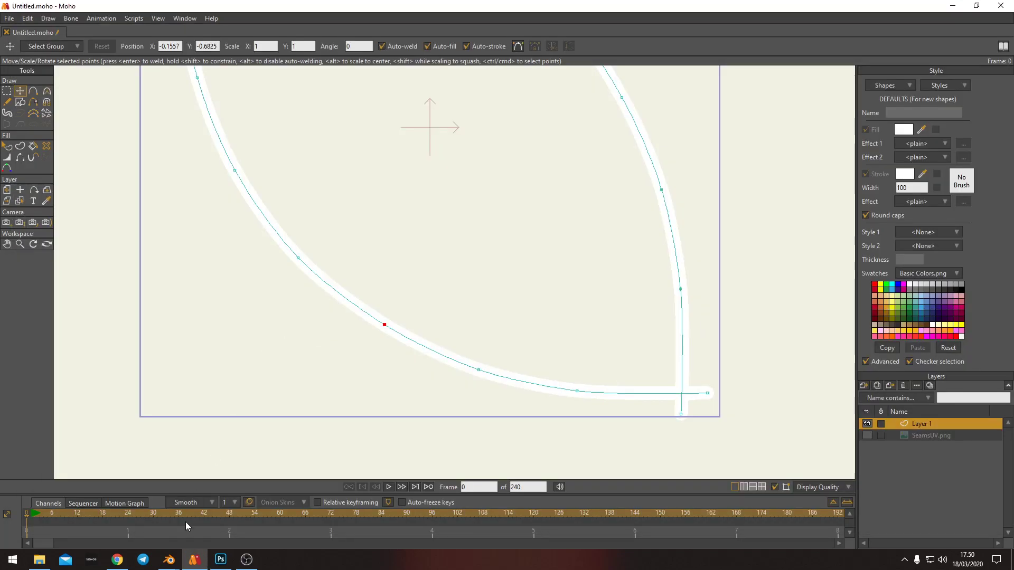
Switch to Blender and load the updated Seams.png into the Image Texture node
{"action": "mouse_move", "coordinate": [169, 560]}
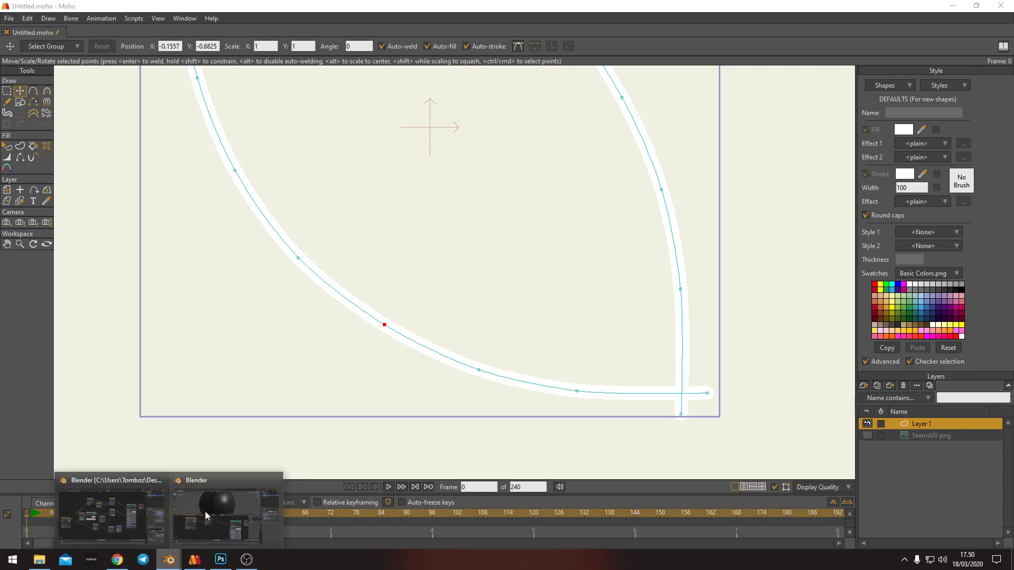
{"action": "left_click", "coordinate": [198, 521]}
{"action": "scroll", "coordinate": [342, 359], "scroll_direction": "up", "scroll_amount": 2}
{"action": "right_click", "coordinate": [308, 344]}
{"action": "middle_click_drag", "start_coordinate": [237, 319], "coordinate": [374, 363]}
{"action": "left_click", "coordinate": [319, 363]}
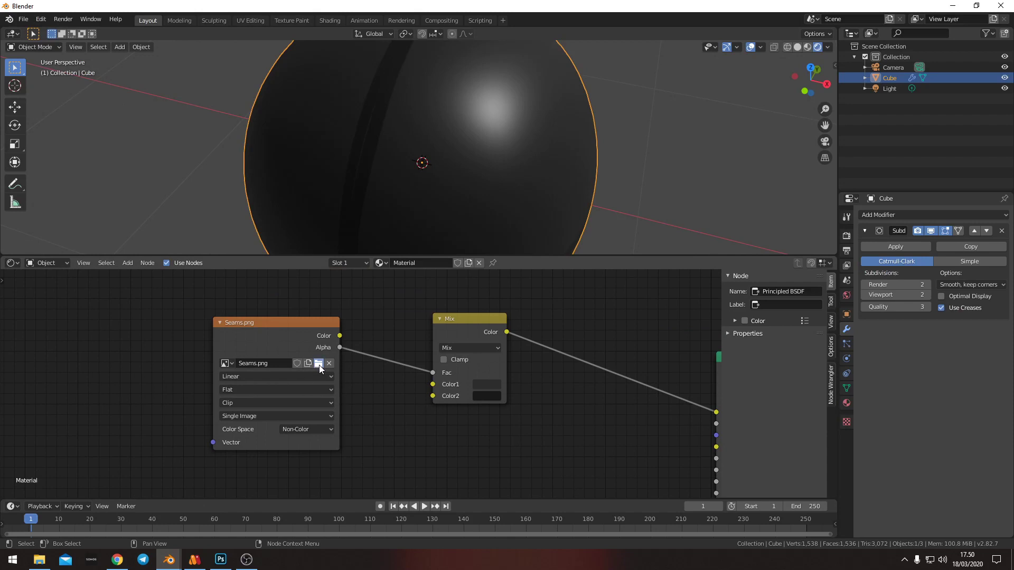
{"action": "left_click", "coordinate": [667, 445]}
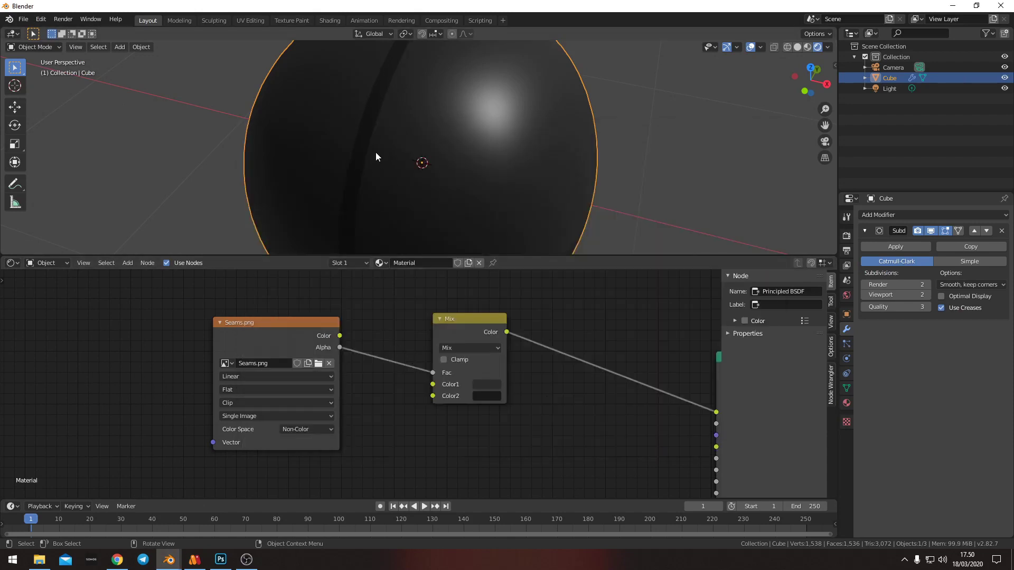
Move the Mix and Seams.png nodes farther from the Principled BSDF to make room for more nodes
{"action": "middle_click_drag", "start_coordinate": [401, 161], "coordinate": [486, 82]}
{"action": "scroll", "coordinate": [443, 284], "scroll_direction": "down", "scroll_amount": 2}
{"action": "left_click_drag", "start_coordinate": [442, 344], "coordinate": [420, 330]}
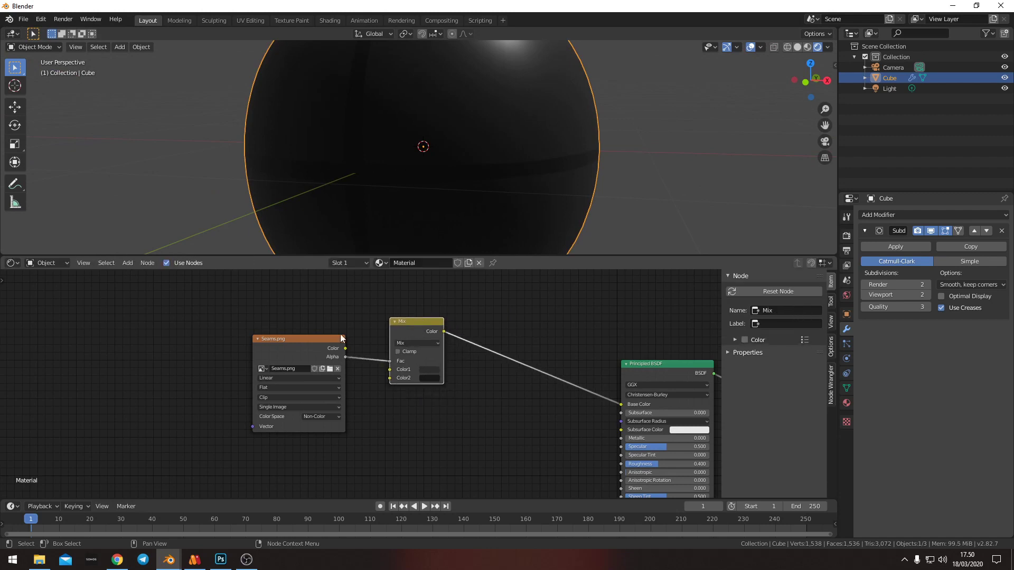
{"action": "left_click_drag", "start_coordinate": [317, 339], "coordinate": [300, 313]}
{"action": "middle_click_drag", "start_coordinate": [473, 386], "coordinate": [423, 338]}
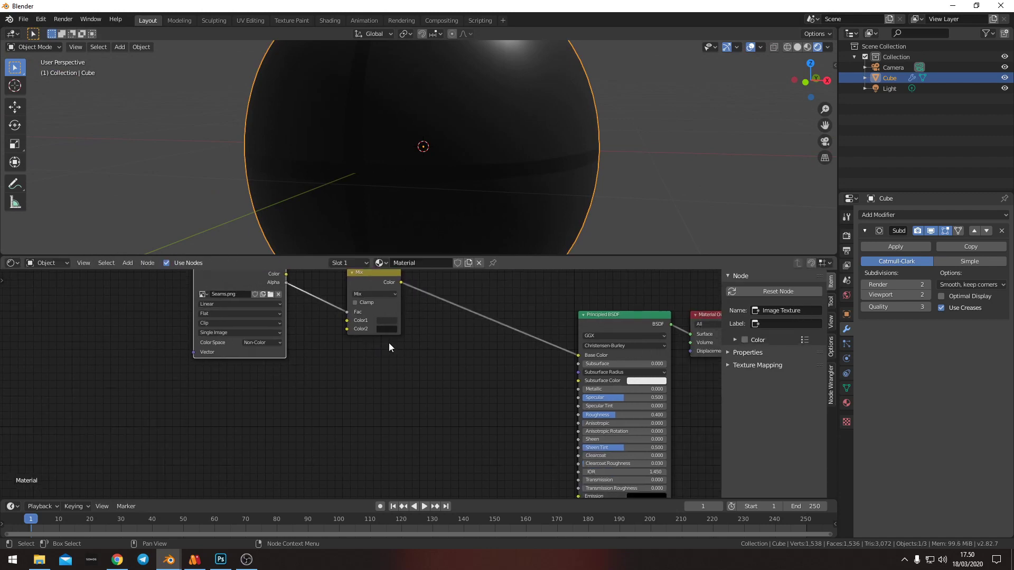
{"action": "left_click_drag", "start_coordinate": [235, 290], "coordinate": [172, 362]}
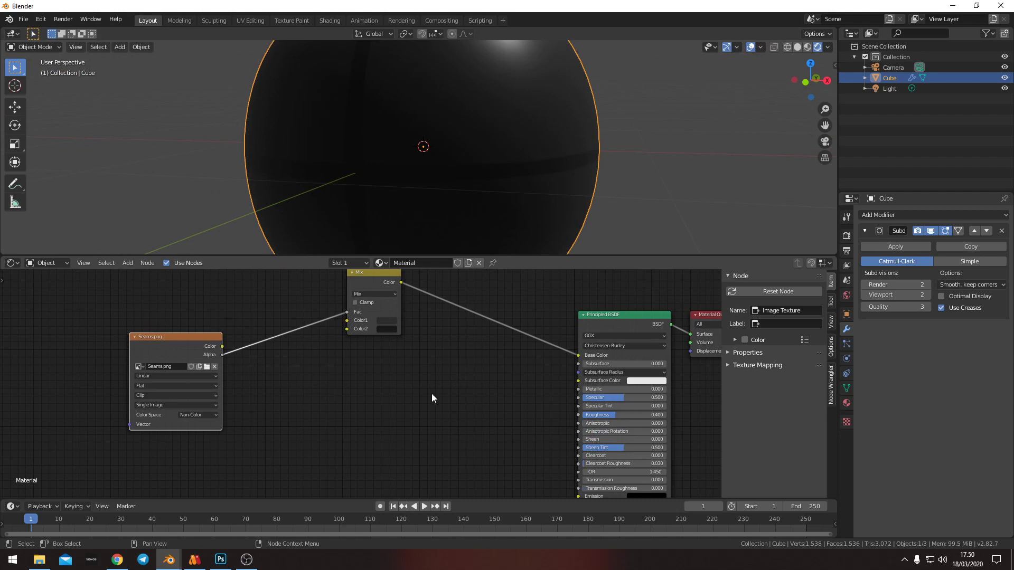
Add a Bump node beside the Principled BSDF and link its Normal output to the shader's Normal input
{"action": "middle_click_drag", "start_coordinate": [369, 405], "coordinate": [423, 376]}
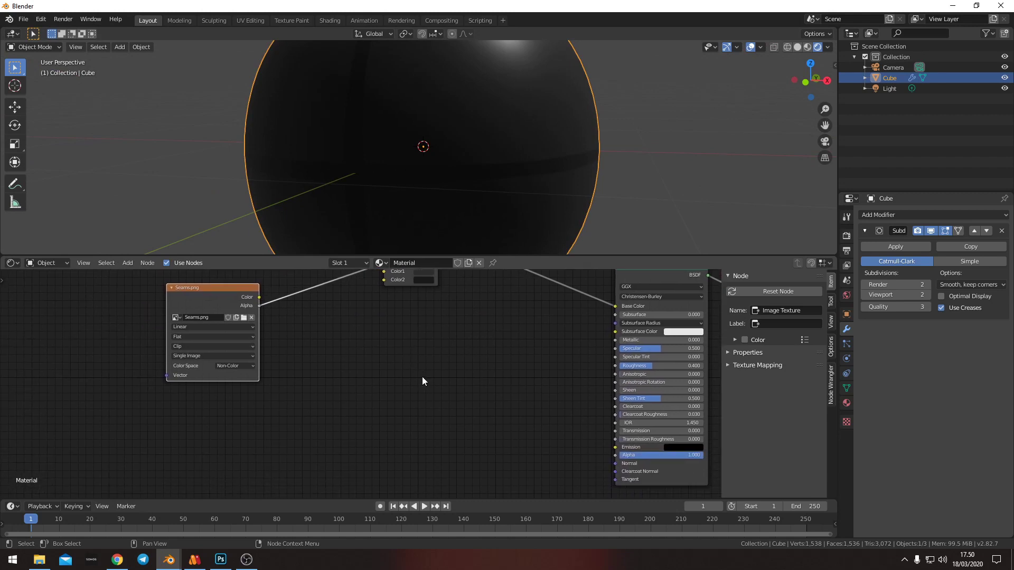
{"action": "key", "text": "shift+a"}
{"action": "left_click", "coordinate": [423, 377]}
{"action": "type", "text": "ump"}
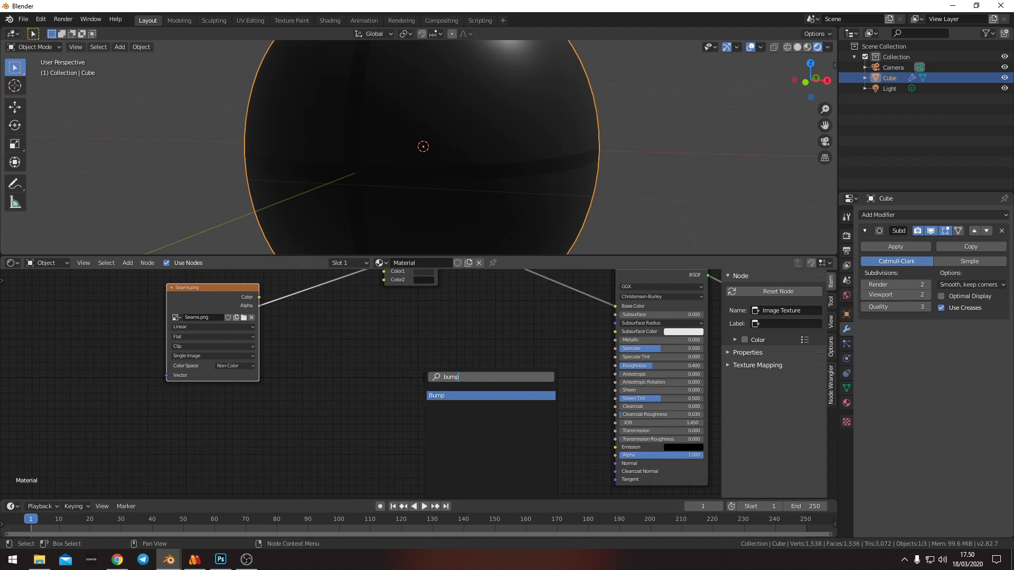
{"action": "key", "text": "Return"}
{"action": "left_click", "coordinate": [501, 405]}
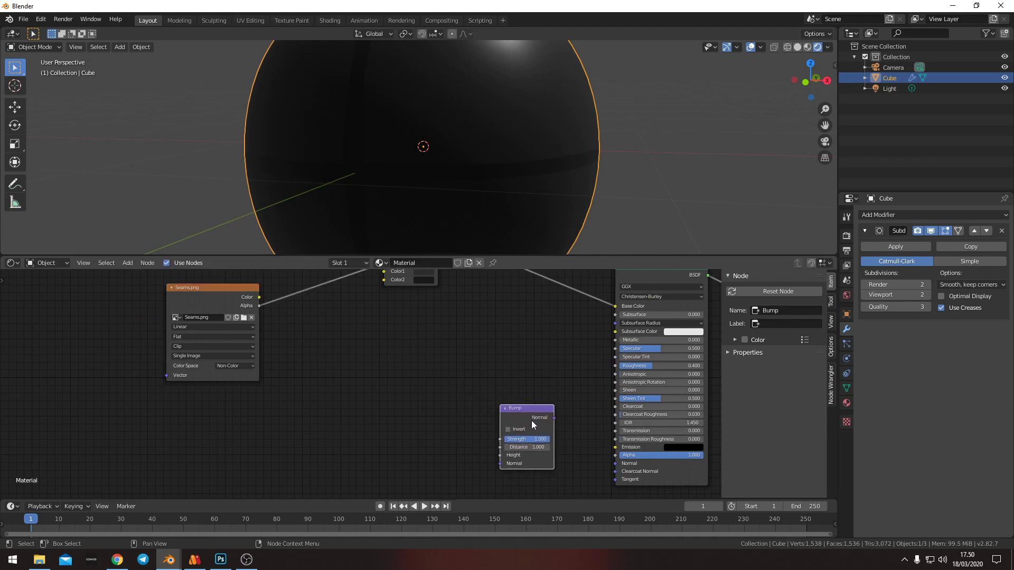
{"action": "left_click_drag", "start_coordinate": [554, 419], "coordinate": [614, 464]}
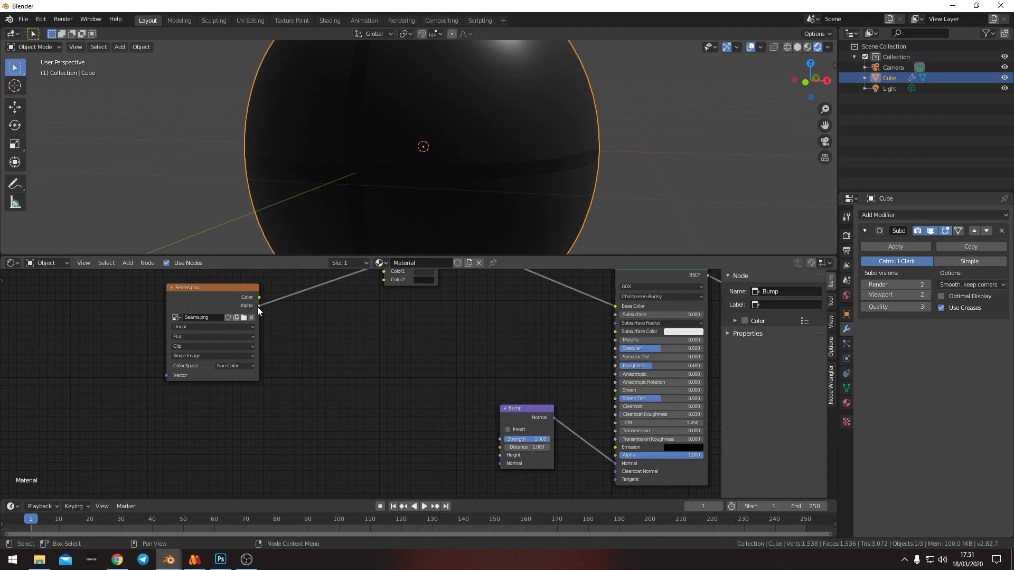
Add a Math node between the Seams.png node and the Bump node
{"action": "key", "text": "shift+a"}
{"action": "left_click", "coordinate": [355, 375]}
{"action": "type", "text": "math"}
{"action": "key", "text": "Return"}
{"action": "left_click", "coordinate": [368, 371]}
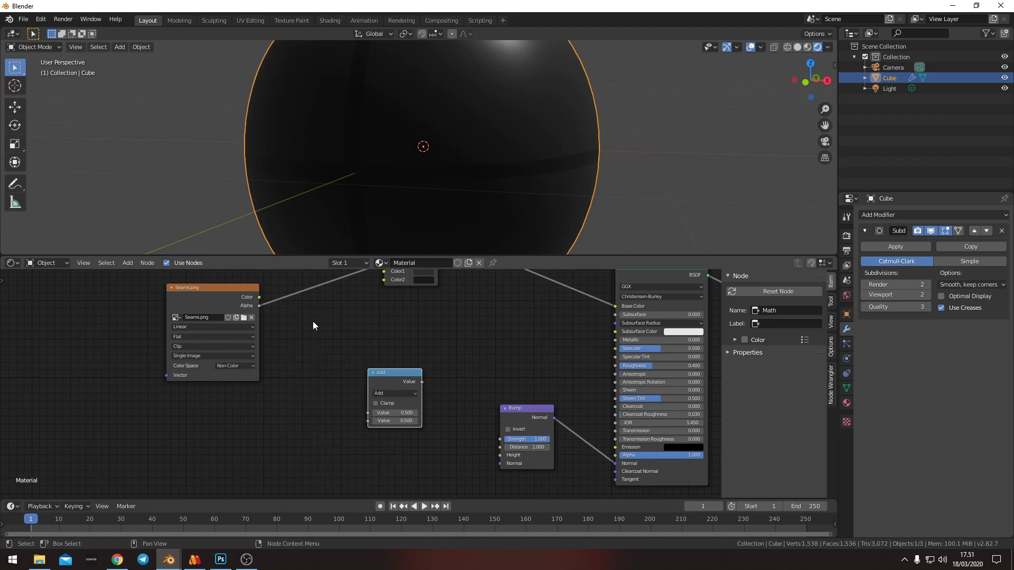
Enable Screencast Keys for the 3D viewport
{"action": "middle_click_drag", "start_coordinate": [294, 189], "coordinate": [309, 190]}
{"action": "key", "text": "n"}
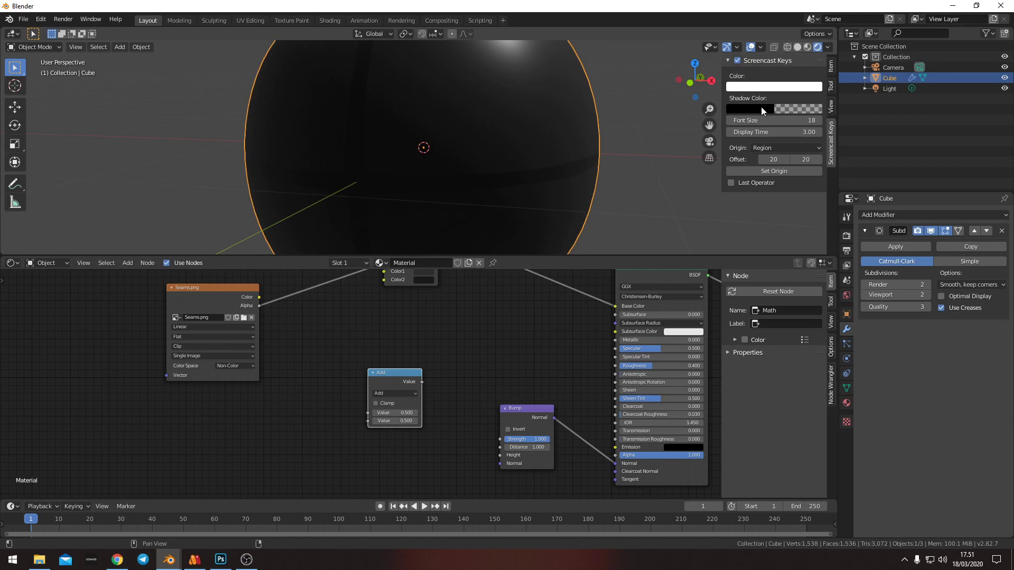
{"action": "left_click", "coordinate": [746, 61]}
{"action": "left_click", "coordinate": [737, 62]}
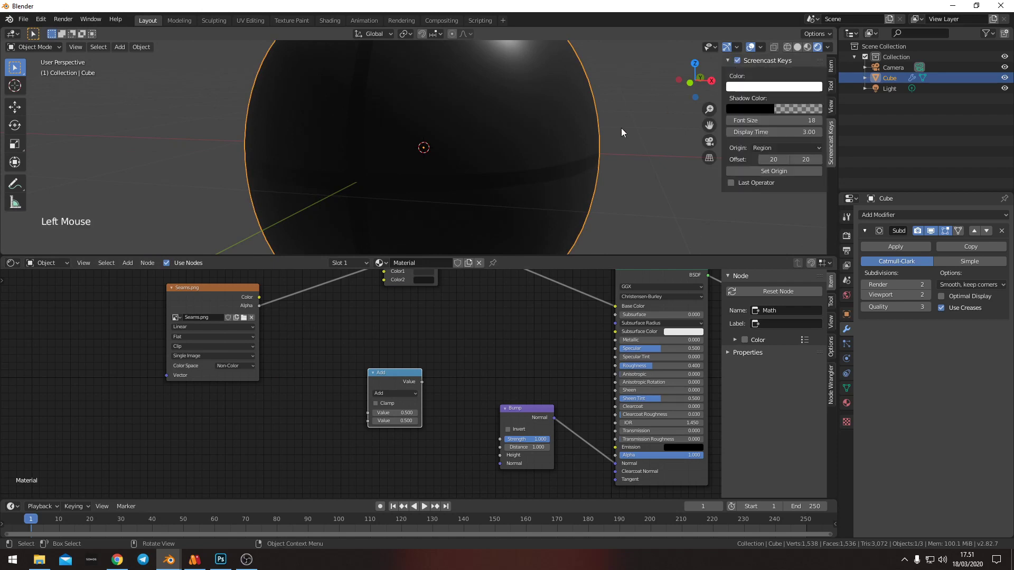
{"action": "key", "text": "n"}
Link the Seams.png Alpha output to the Math node's first value and set its operation to Multiply
{"action": "mouse_move", "coordinate": [401, 378]}
{"action": "middle_mouse_down"}
{"action": "mouse_move", "coordinate": [367, 378]}
{"action": "mouse_move", "coordinate": [401, 363]}
{"action": "middle_mouse_up"}
{"action": "scroll", "coordinate": [295, 325], "scroll_direction": "up", "scroll_amount": 1}
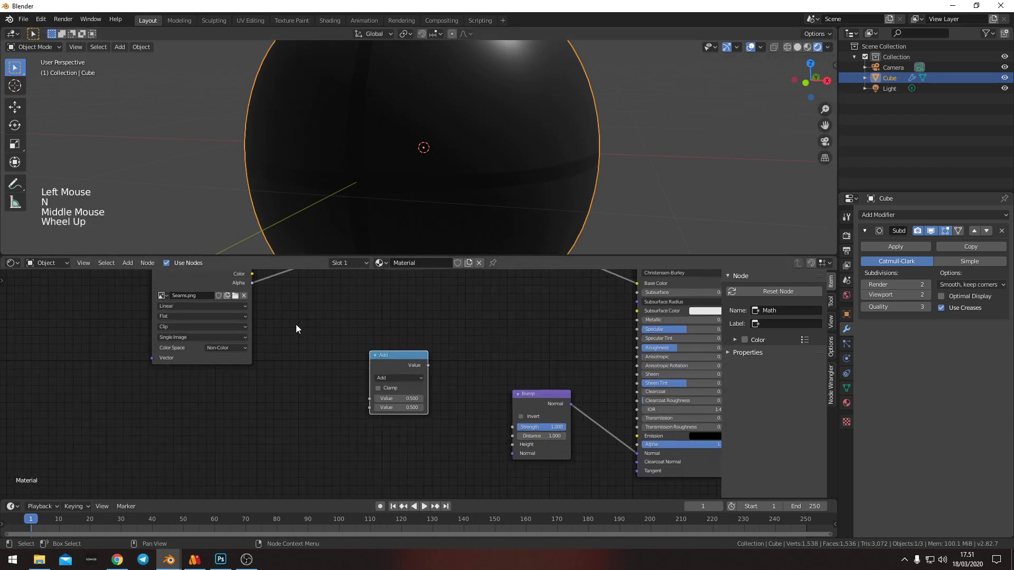
{"action": "middle_click_drag", "start_coordinate": [296, 325], "coordinate": [254, 290]}
{"action": "middle_click_drag", "start_coordinate": [325, 318], "coordinate": [327, 321]}
{"action": "key", "text": "shift+a"}
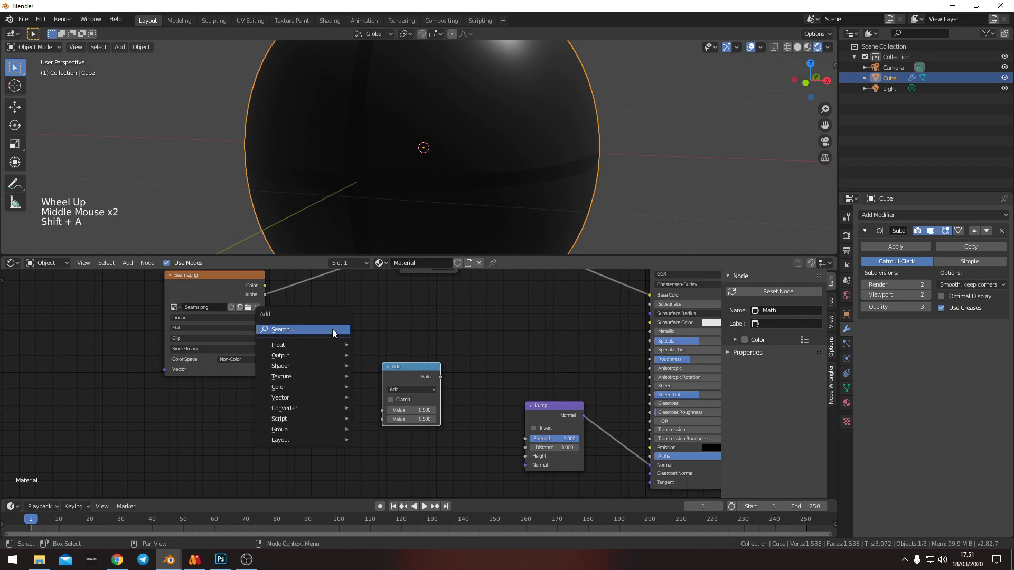
{"action": "middle_click_drag", "start_coordinate": [364, 319], "coordinate": [334, 354]}
{"action": "scroll", "coordinate": [338, 368], "scroll_direction": "down", "scroll_amount": 3}
{"action": "left_click_drag", "start_coordinate": [269, 340], "coordinate": [388, 421]}
{"action": "middle_click_drag", "start_coordinate": [437, 451], "coordinate": [405, 379]}
{"action": "scroll", "coordinate": [405, 379], "scroll_direction": "up", "scroll_amount": 2}
{"action": "left_click", "coordinate": [405, 378]}
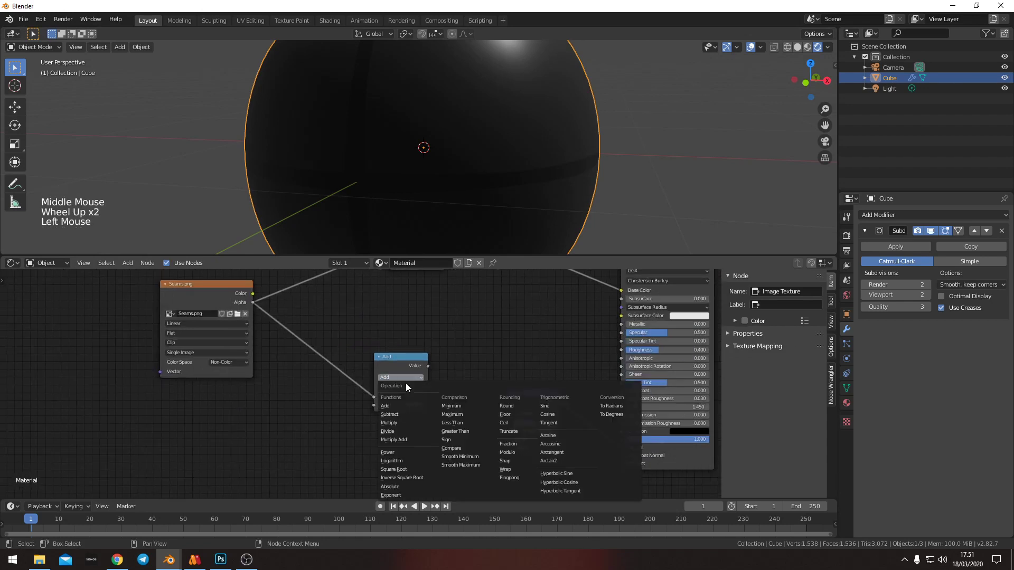
{"action": "left_click", "coordinate": [408, 422]}
Set the Multiply node's second value to 0.0001 and connect its output to the Bump node's Height
{"action": "middle_click_drag", "start_coordinate": [408, 423], "coordinate": [382, 397]}
{"action": "scroll", "coordinate": [383, 397], "scroll_direction": "up", "scroll_amount": 2}
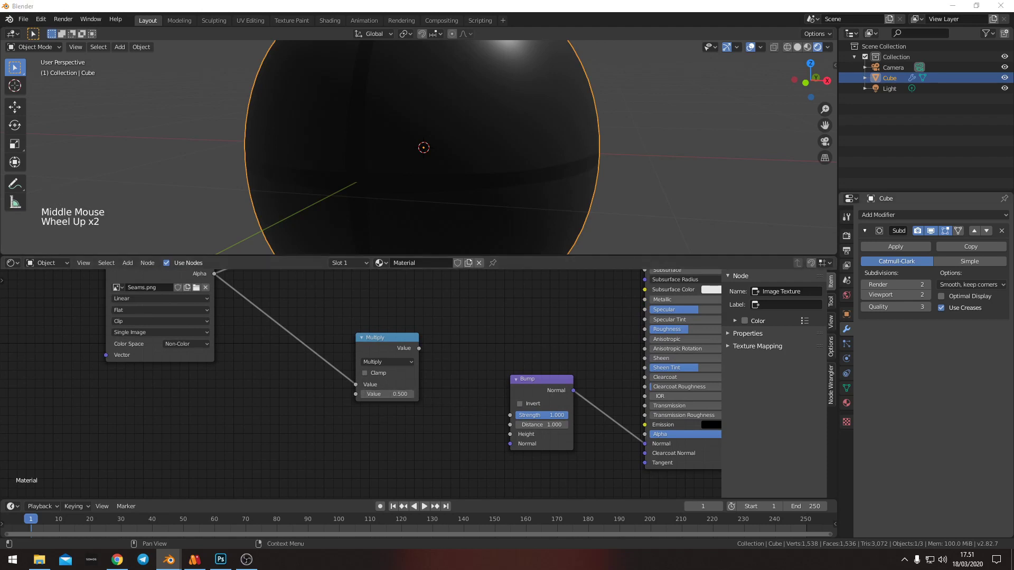
{"action": "left_click", "coordinate": [396, 396]}
{"action": "type", "text": "0.0001"}
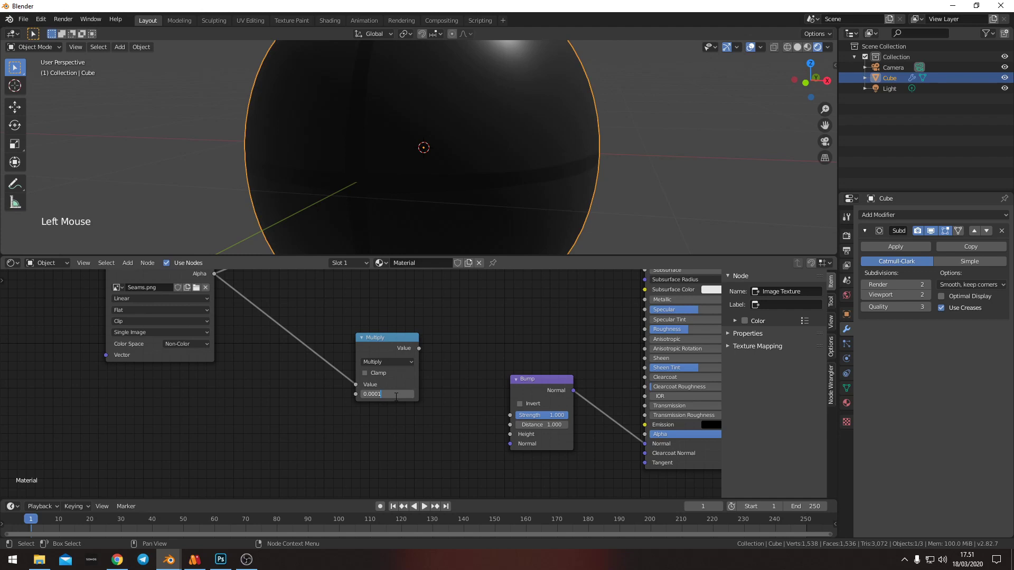
{"action": "key", "text": "Return"}
{"action": "left_click_drag", "start_coordinate": [423, 352], "coordinate": [504, 435]}
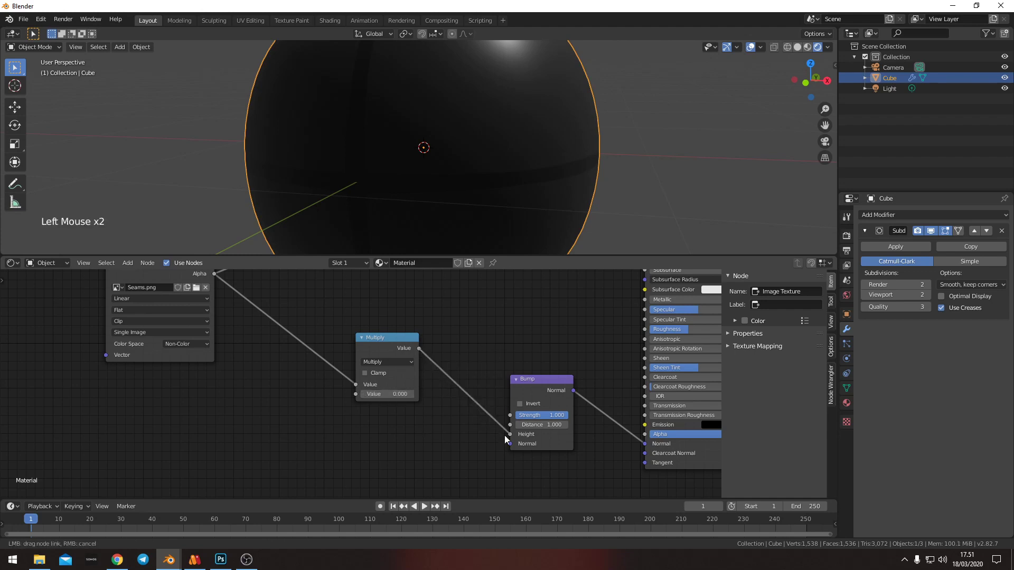
{"action": "middle_click_drag", "start_coordinate": [420, 125], "coordinate": [465, 182], "text": "shift"}
{"action": "scroll", "coordinate": [442, 136], "scroll_direction": "up", "scroll_amount": 3}
{"action": "scroll", "coordinate": [487, 156], "scroll_direction": "up", "scroll_amount": 2}
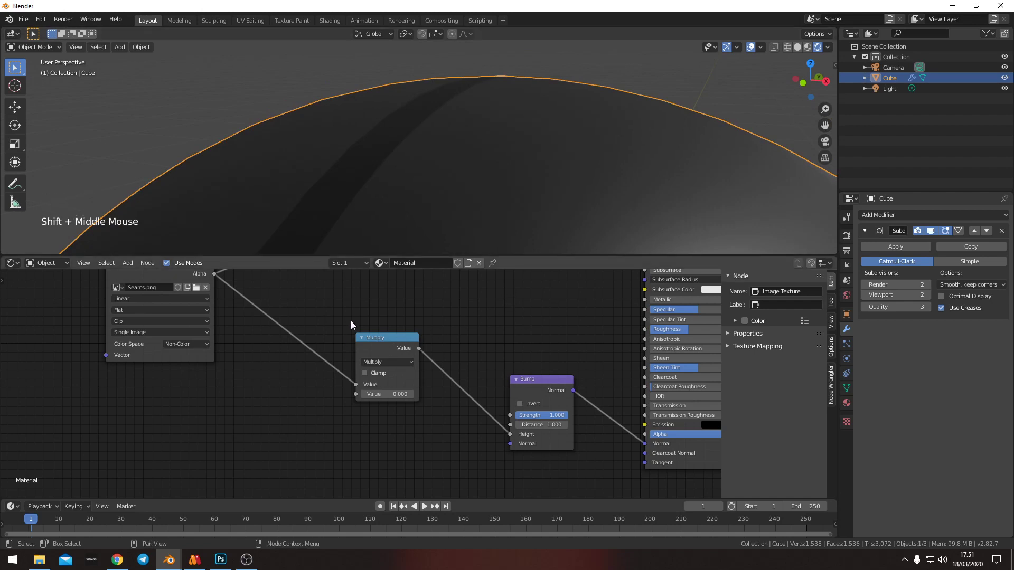
Move the Seams.png node away from the Principled BSDF and lower the Multiply node toward the Bump node's level
{"action": "middle_click_drag", "start_coordinate": [326, 320], "coordinate": [330, 338]}
{"action": "left_click_drag", "start_coordinate": [171, 287], "coordinate": [210, 314]}
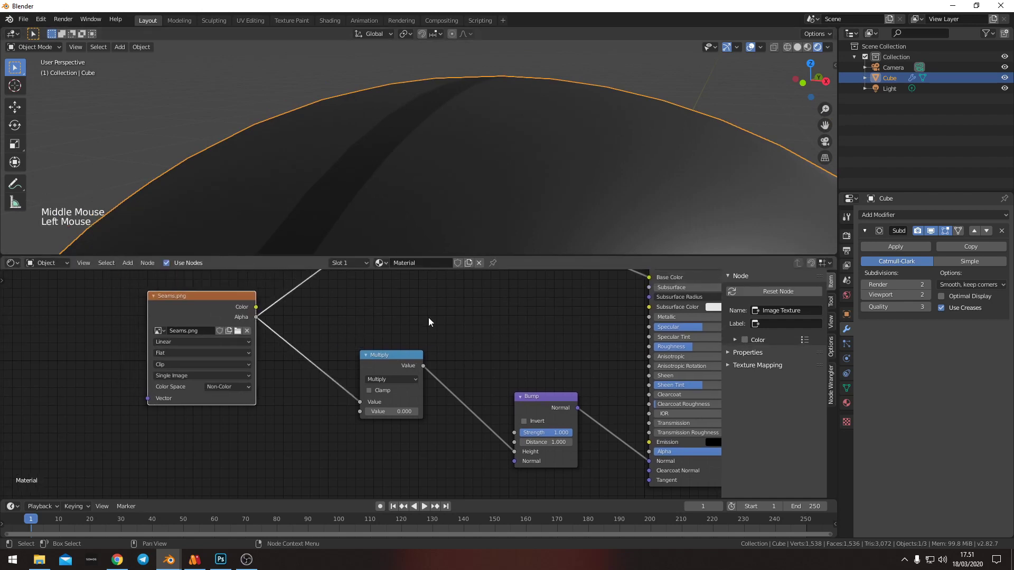
{"action": "mouse_move", "coordinate": [391, 412]}
{"action": "left_mouse_down"}
{"action": "mouse_move", "coordinate": [372, 411]}
{"action": "mouse_move", "coordinate": [400, 411]}
{"action": "left_mouse_up"}
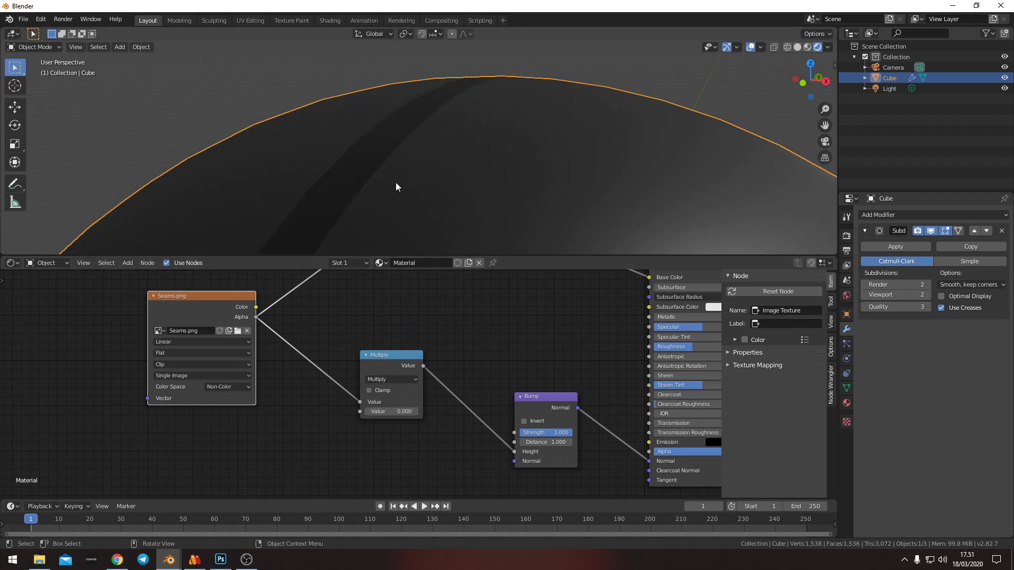
{"action": "scroll", "coordinate": [426, 161], "scroll_direction": "down", "scroll_amount": 4}
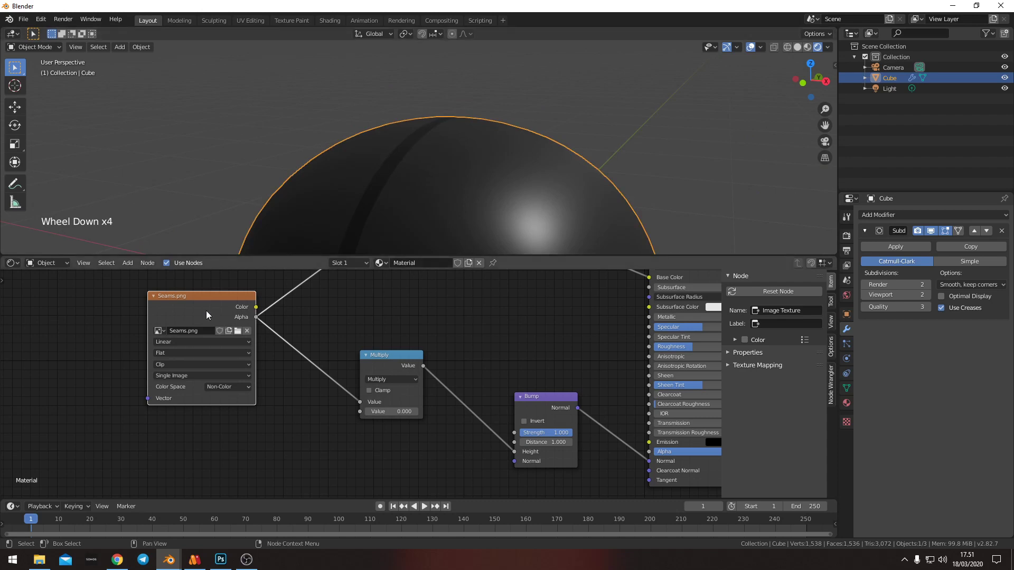
{"action": "left_click_drag", "start_coordinate": [207, 315], "coordinate": [185, 309]}
{"action": "left_click_drag", "start_coordinate": [403, 362], "coordinate": [394, 392]}
{"action": "left_click", "coordinate": [555, 410]}
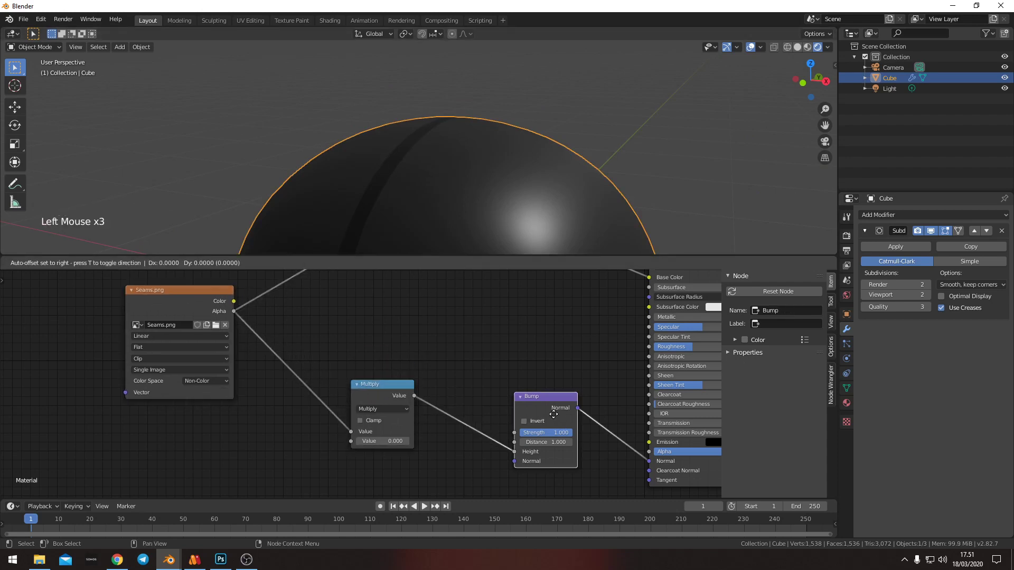
{"action": "scroll", "coordinate": [474, 336], "scroll_direction": "down", "scroll_amount": 1}
{"action": "middle_click_drag", "start_coordinate": [475, 335], "coordinate": [449, 369]}
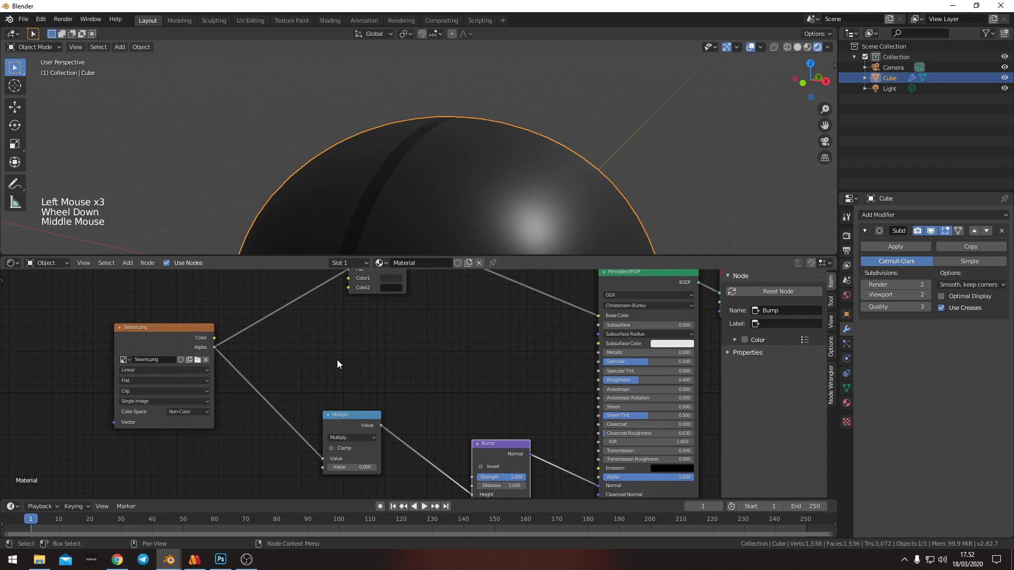
Shift the Mix node farther from the Principled BSDF to leave space between them
{"action": "left_click", "coordinate": [343, 424]}
{"action": "middle_click_drag", "start_coordinate": [418, 379], "coordinate": [430, 419]}
{"action": "left_click_drag", "start_coordinate": [397, 318], "coordinate": [343, 326]}
{"action": "middle_click_drag", "start_coordinate": [445, 376], "coordinate": [480, 375]}
{"action": "scroll", "coordinate": [480, 375], "scroll_direction": "up", "scroll_amount": 1}
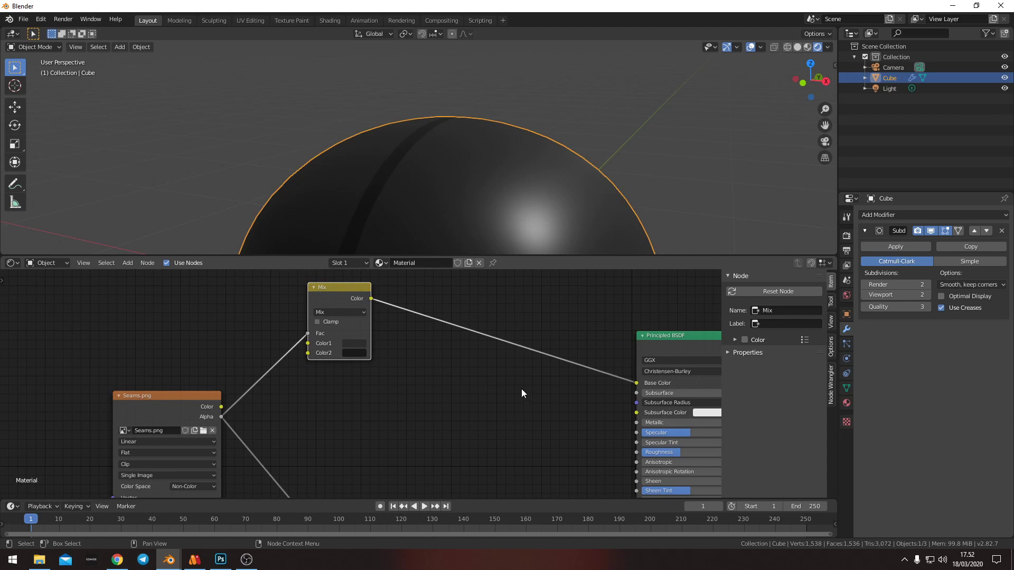
Duplicate the Mix node and insert the copy into the link between the original Mix and the Base Color
{"action": "left_click", "coordinate": [347, 305]}
{"action": "key", "text": "shift+d"}
{"action": "left_click", "coordinate": [502, 307]}
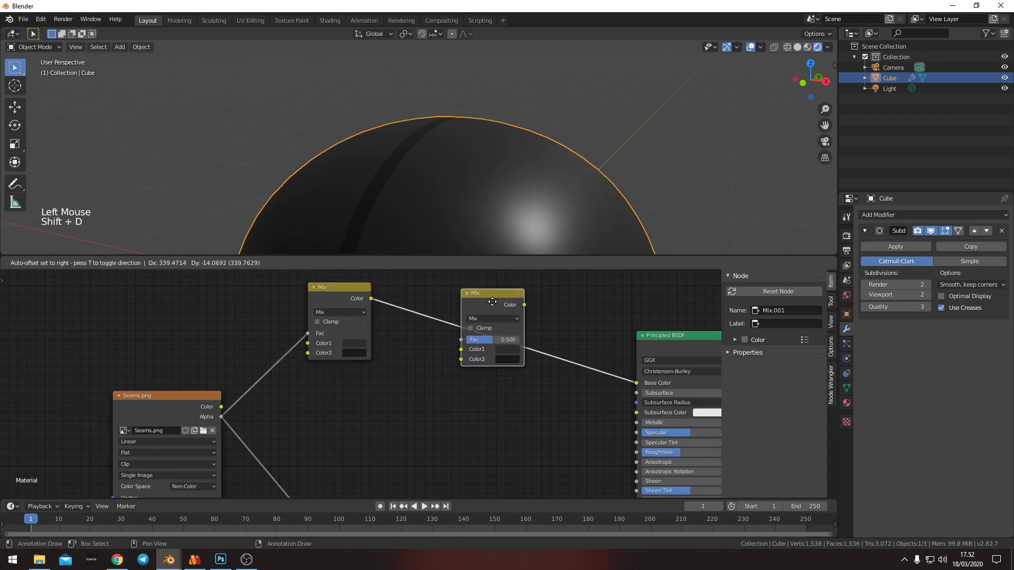
{"action": "key", "text": "g"}
{"action": "middle_click_drag", "start_coordinate": [492, 305], "coordinate": [507, 283]}
{"action": "scroll", "coordinate": [464, 382], "scroll_direction": "up", "scroll_amount": 1}
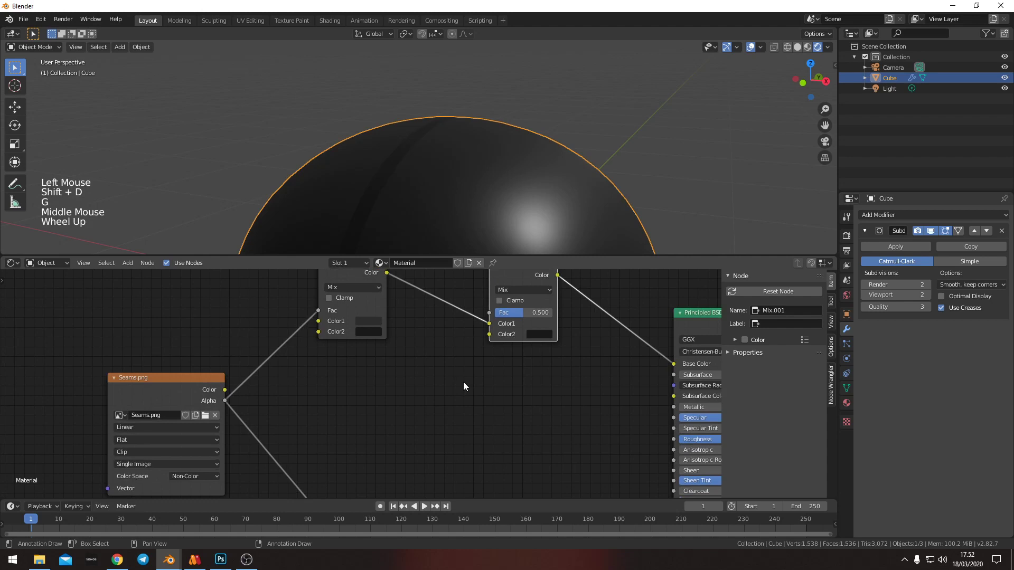
{"action": "middle_click_drag", "start_coordinate": [448, 358], "coordinate": [419, 382]}
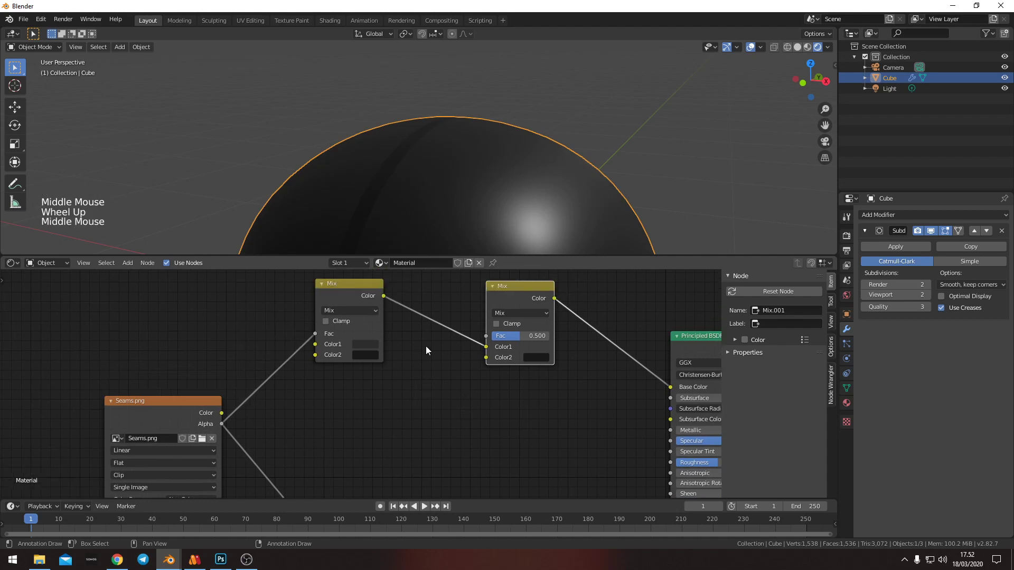
{"action": "middle_click_drag", "start_coordinate": [444, 211], "coordinate": [442, 109], "text": "shift"}
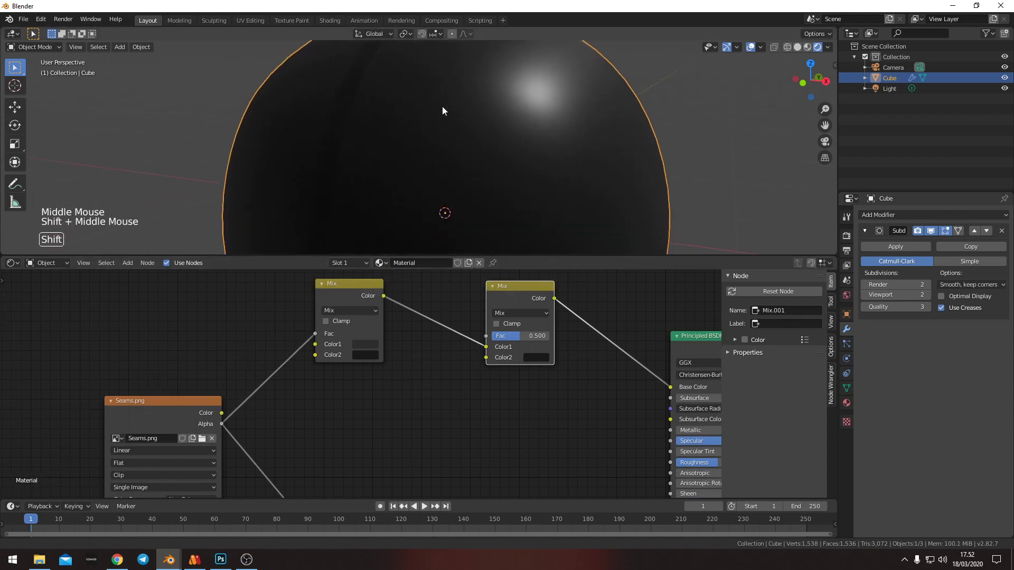
Compare the sphere's seams with the Bump node disconnected from the Principled BSDF's Normal input, then reconnect it
{"action": "scroll", "coordinate": [512, 167], "scroll_direction": "down", "scroll_amount": 1}
{"action": "middle_click_drag", "start_coordinate": [511, 167], "coordinate": [298, 147]}
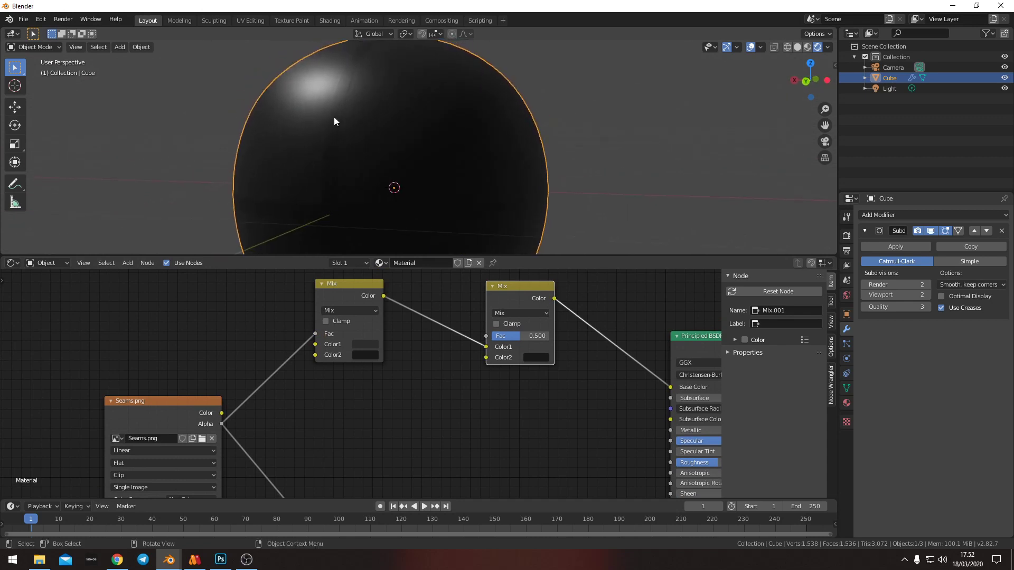
{"action": "middle_click_drag", "start_coordinate": [338, 87], "coordinate": [334, 137]}
{"action": "scroll", "coordinate": [322, 113], "scroll_direction": "up", "scroll_amount": 3}
{"action": "scroll", "coordinate": [370, 151], "scroll_direction": "up", "scroll_amount": 2}
{"action": "middle_click_drag", "start_coordinate": [509, 421], "coordinate": [452, 365]}
{"action": "scroll", "coordinate": [452, 365], "scroll_direction": "down", "scroll_amount": 3}
{"action": "middle_click_drag", "start_coordinate": [504, 446], "coordinate": [520, 398]}
{"action": "scroll", "coordinate": [520, 398], "scroll_direction": "up", "scroll_amount": 2}
{"action": "left_click_drag", "start_coordinate": [607, 454], "coordinate": [588, 446]}
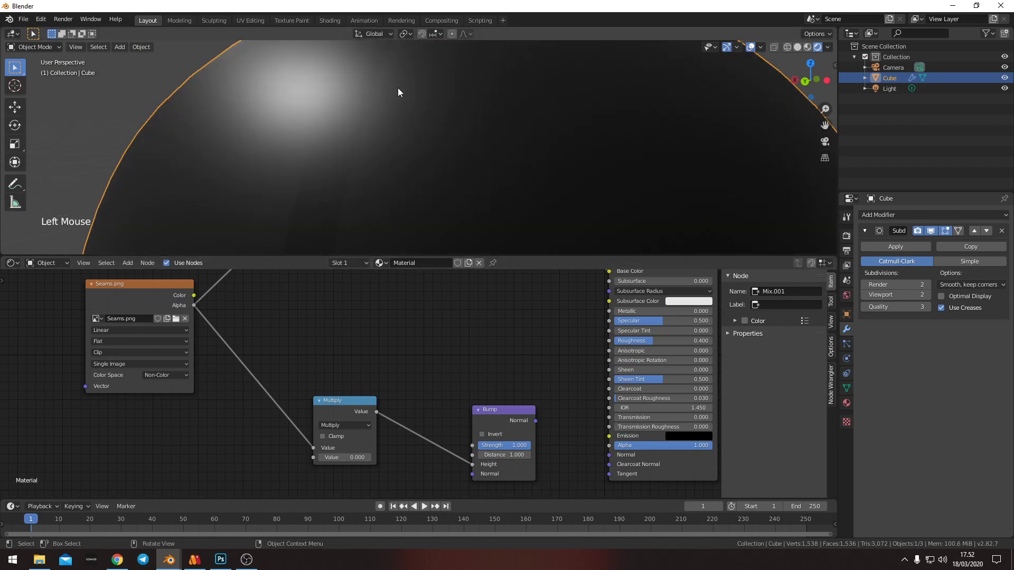
{"action": "left_click_drag", "start_coordinate": [535, 421], "coordinate": [608, 454]}
Spread the two Mix nodes apart and move the Seams.png node farther from them to free up space
{"action": "middle_click_drag", "start_coordinate": [418, 346], "coordinate": [423, 407]}
{"action": "scroll", "coordinate": [423, 406], "scroll_direction": "up", "scroll_amount": 1}
{"action": "left_click_drag", "start_coordinate": [315, 304], "coordinate": [290, 305]}
{"action": "left_click_drag", "start_coordinate": [482, 312], "coordinate": [499, 309]}
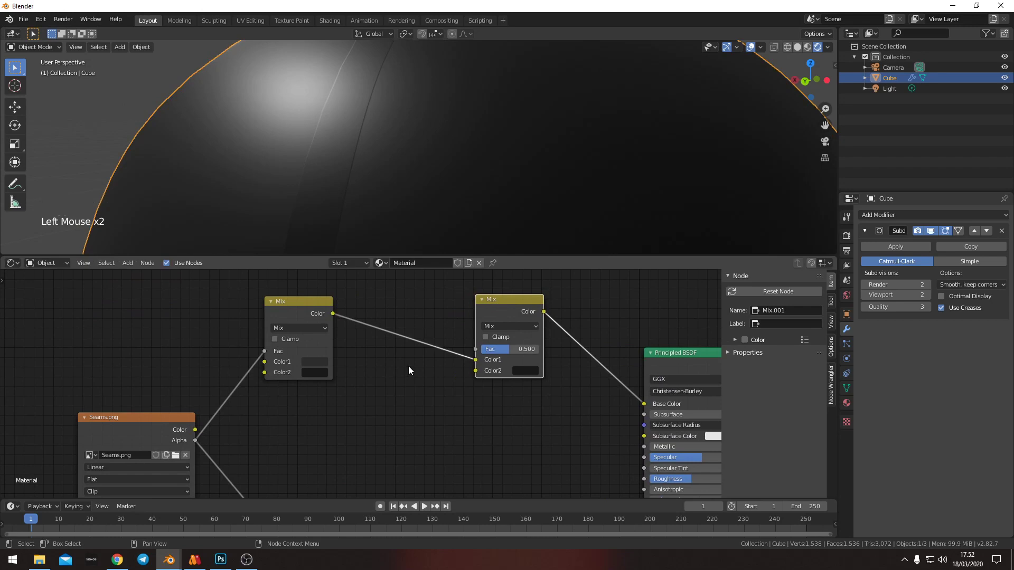
{"action": "left_click_drag", "start_coordinate": [142, 431], "coordinate": [116, 441]}
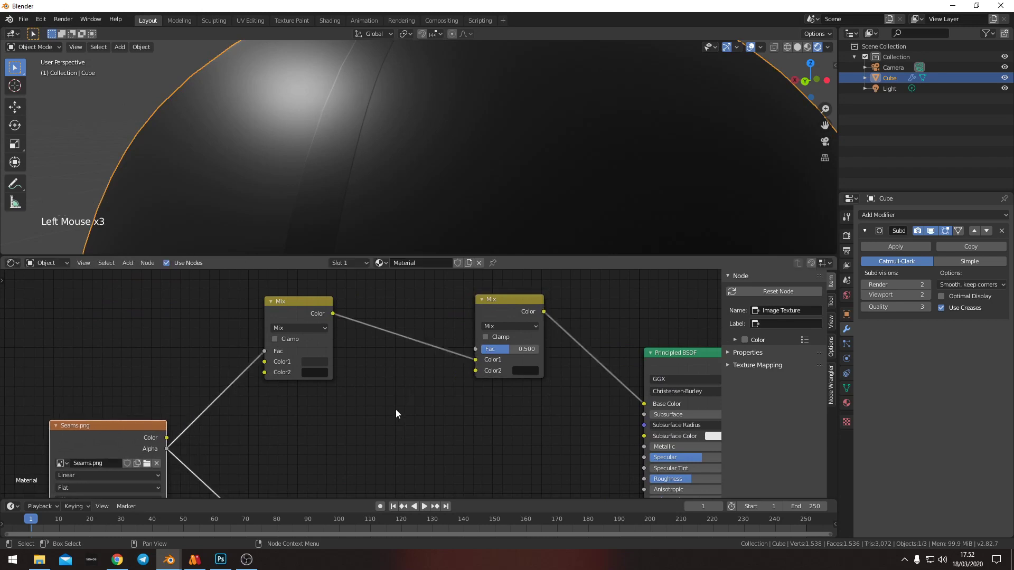
{"action": "middle_click_drag", "start_coordinate": [350, 434], "coordinate": [372, 402]}
{"action": "left_click_drag", "start_coordinate": [146, 396], "coordinate": [119, 400]}
{"action": "middle_click_drag", "start_coordinate": [402, 376], "coordinate": [403, 390]}
{"action": "middle_click_drag", "start_coordinate": [625, 425], "coordinate": [539, 415]}
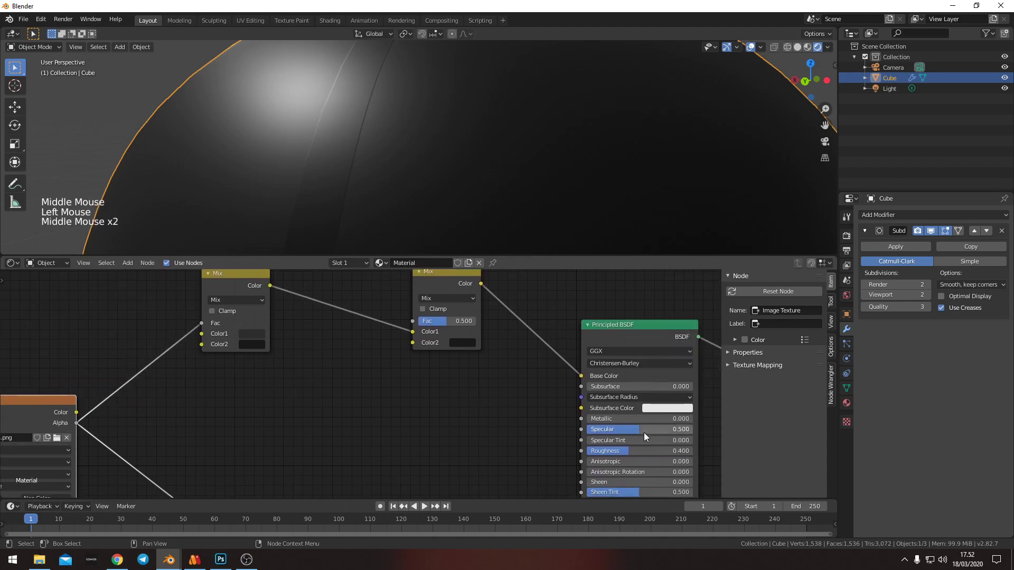
Add a Noise Texture node below the first Mix node with Scale 10 and Detail 5
{"action": "middle_click_drag", "start_coordinate": [382, 424], "coordinate": [437, 401]}
{"action": "key", "text": "shift+a"}
{"action": "left_click", "coordinate": [432, 410]}
{"action": "type", "text": "noi"}
{"action": "key", "text": "Return"}
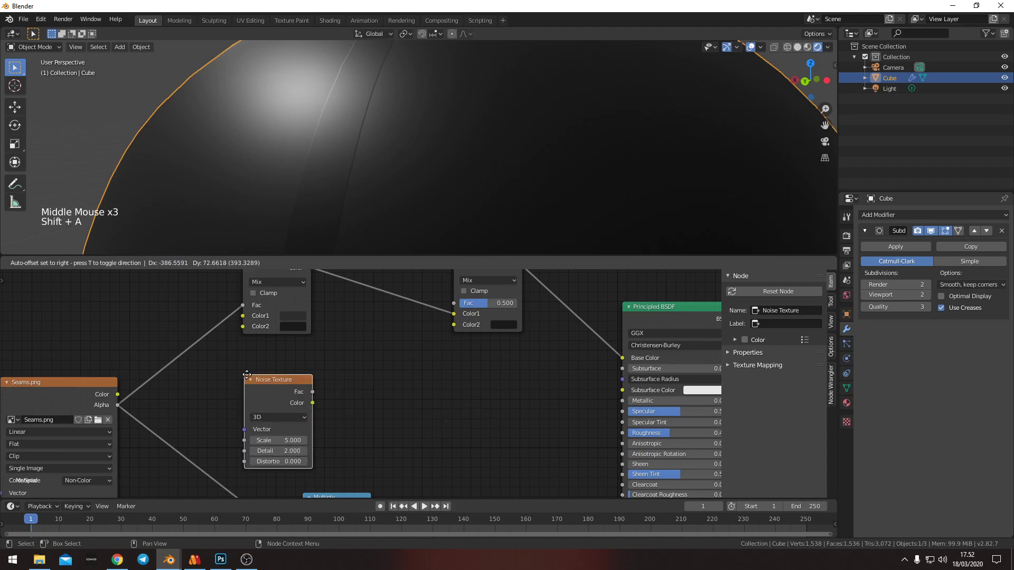
{"action": "left_click", "coordinate": [236, 374]}
{"action": "left_click", "coordinate": [279, 440]}
{"action": "type", "text": "10"}
{"action": "key", "text": "Tab"}
{"action": "type", "text": "5"}
{"action": "key", "text": "Return"}
Rearrange the Noise Texture, Seams.png and first Mix nodes to make room beside the noise node
{"action": "left_click_drag", "start_coordinate": [270, 393], "coordinate": [242, 390]}
{"action": "scroll", "coordinate": [301, 412], "scroll_direction": "down", "scroll_amount": 3}
{"action": "middle_click_drag", "start_coordinate": [305, 414], "coordinate": [377, 401]}
{"action": "left_click_drag", "start_coordinate": [222, 387], "coordinate": [187, 387]}
{"action": "left_click_drag", "start_coordinate": [333, 379], "coordinate": [308, 375]}
{"action": "middle_click_drag", "start_coordinate": [379, 328], "coordinate": [381, 341]}
{"action": "left_click", "coordinate": [373, 305]}
{"action": "left_click_drag", "start_coordinate": [354, 287], "coordinate": [310, 278]}
{"action": "left_click_drag", "start_coordinate": [536, 284], "coordinate": [525, 494]}
Add a ColorRamp node beside the Noise Texture and connect the noise's Fac output to its Fac input
{"action": "key", "text": "shift+a"}
{"action": "key", "text": "shift+a"}
{"action": "left_click", "coordinate": [467, 415]}
{"action": "type", "text": "color ramp"}
{"action": "key", "text": "Return"}
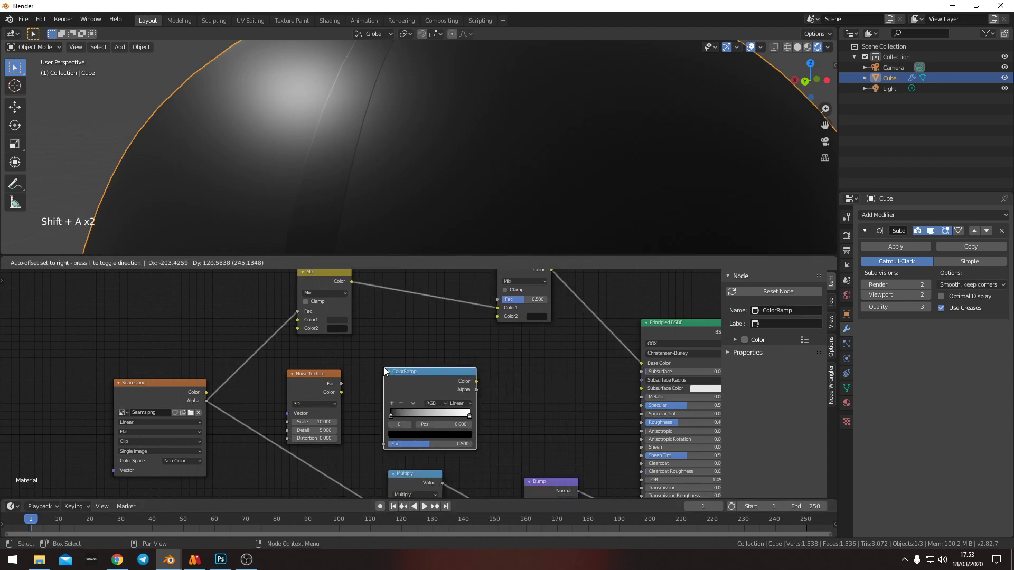
{"action": "left_click", "coordinate": [384, 367]}
{"action": "left_click_drag", "start_coordinate": [342, 383], "coordinate": [384, 444]}
Connect the ColorRamp's Color to the second Mix node's Fac and shift that Mix node slightly away
{"action": "left_click_drag", "start_coordinate": [445, 380], "coordinate": [496, 318]}
{"action": "left_click", "coordinate": [464, 369]}
{"action": "middle_click_drag", "start_coordinate": [517, 372], "coordinate": [519, 385]}
{"action": "mouse_move", "coordinate": [504, 344]}
{"action": "left_mouse_down"}
{"action": "mouse_move", "coordinate": [503, 326]}
{"action": "mouse_move", "coordinate": [515, 325]}
{"action": "left_mouse_up"}
{"action": "mouse_move", "coordinate": [447, 353]}
{"action": "middle_mouse_down"}
{"action": "mouse_move", "coordinate": [458, 359]}
{"action": "mouse_move", "coordinate": [384, 404]}
{"action": "middle_mouse_up"}
{"action": "scroll", "coordinate": [448, 382], "scroll_direction": "down", "scroll_amount": 2}
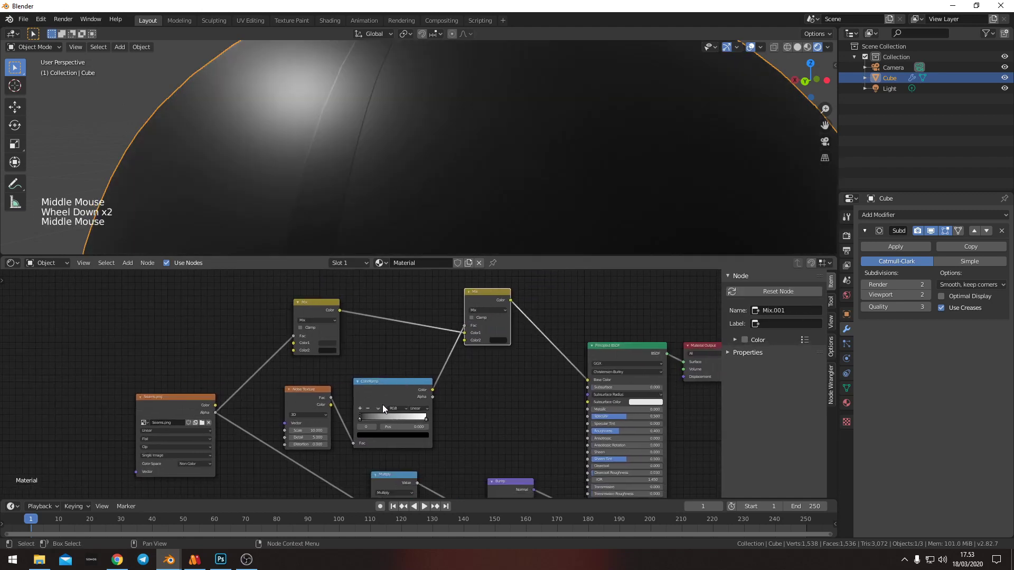
Preview the Noise Texture's output on the whole sphere
{"action": "scroll", "coordinate": [365, 394], "scroll_direction": "up", "scroll_amount": 3}
{"action": "left_click", "coordinate": [298, 403], "text": "ctrl+shift"}
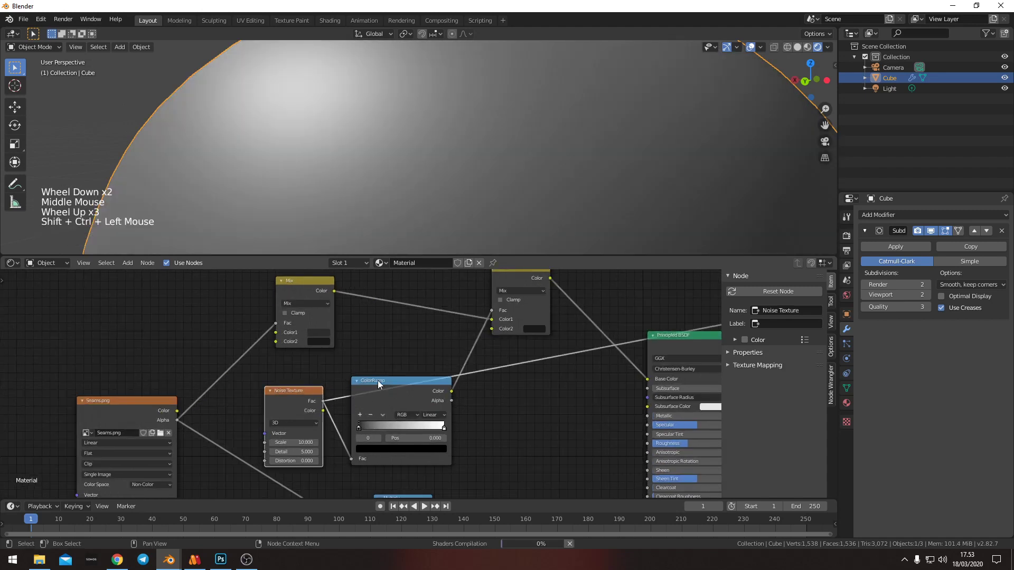
{"action": "scroll", "coordinate": [460, 172], "scroll_direction": "down", "scroll_amount": 5}
{"action": "mouse_move", "coordinate": [460, 172]}
{"action": "middle_mouse_down", "text": "shift"}
{"action": "mouse_move", "coordinate": [457, 127]}
{"action": "mouse_move", "coordinate": [377, 171]}
{"action": "mouse_move", "coordinate": [503, 169]}
{"action": "middle_mouse_up", "text": "shift"}
{"action": "scroll", "coordinate": [462, 133], "scroll_direction": "down", "scroll_amount": 2}
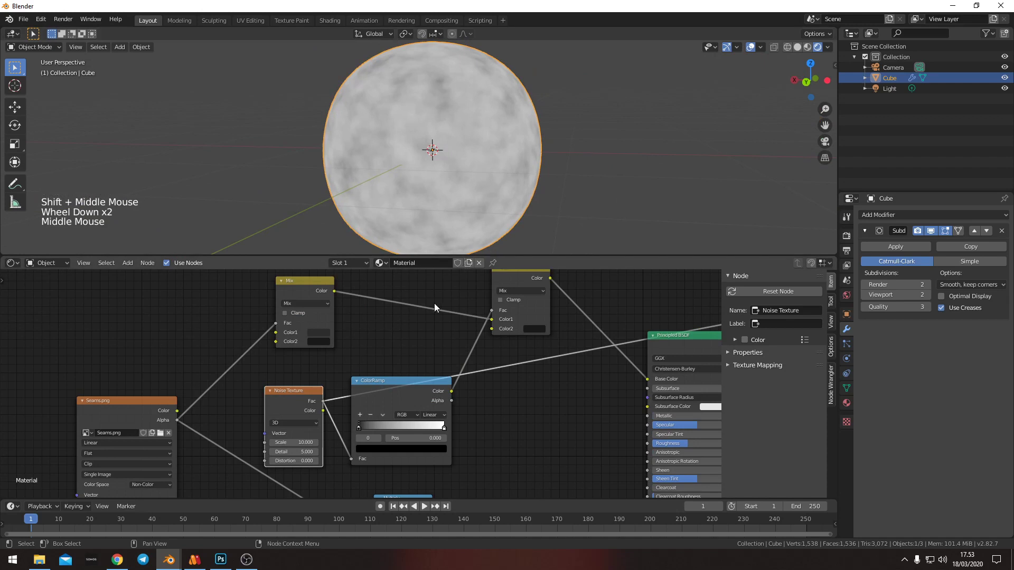
Add a Bright/Contrast node between the two Mix nodes and feed it the first Mix node's Color
{"action": "middle_click_drag", "start_coordinate": [419, 303], "coordinate": [467, 383]}
{"action": "scroll", "coordinate": [458, 364], "scroll_direction": "up", "scroll_amount": 1}
{"action": "key", "text": "shift+a"}
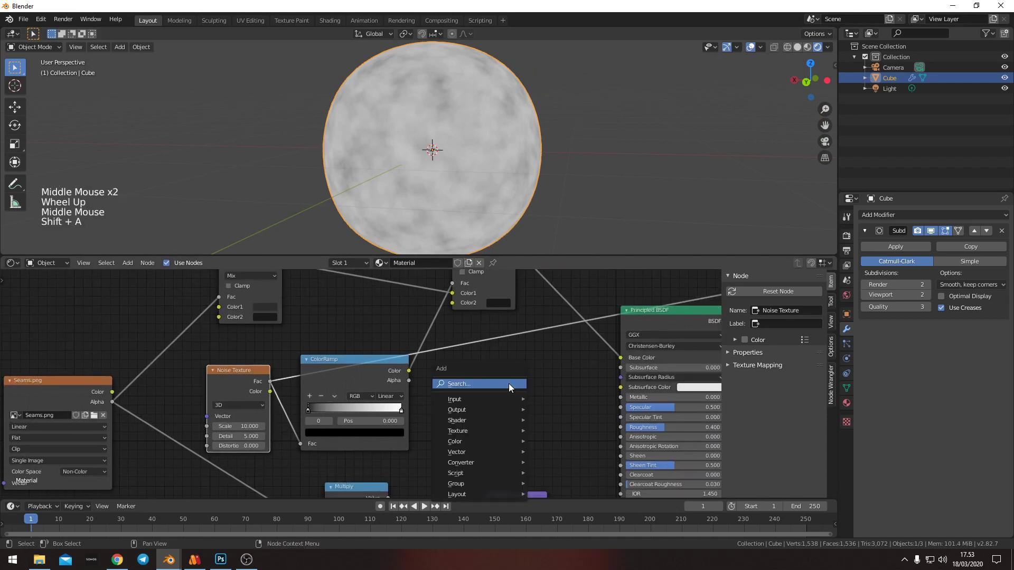
{"action": "middle_click_drag", "start_coordinate": [380, 320], "coordinate": [391, 354]}
{"action": "key", "text": "shift+a"}
{"action": "left_click", "coordinate": [406, 308]}
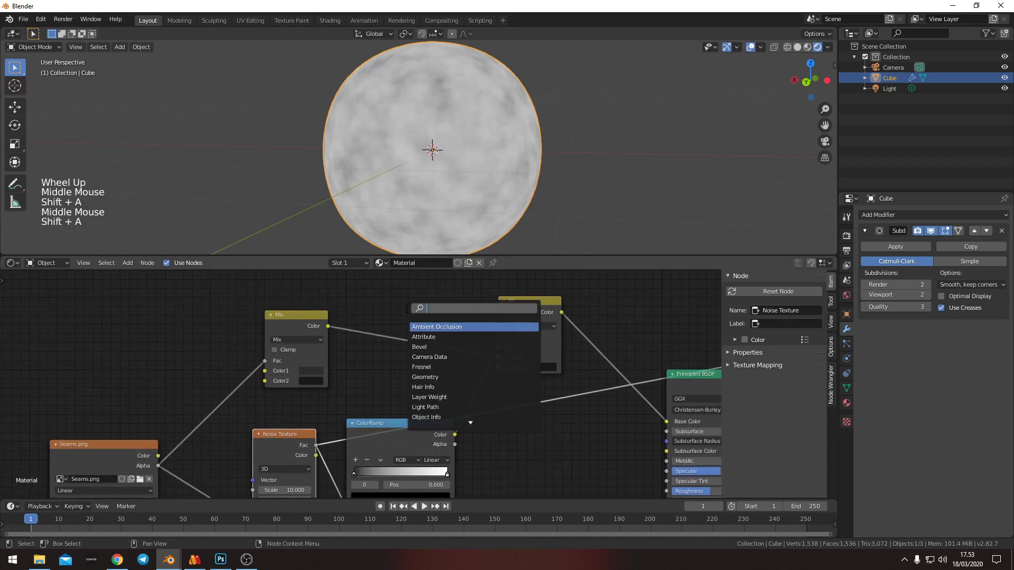
{"action": "type", "text": "bright"}
{"action": "key", "text": "Return"}
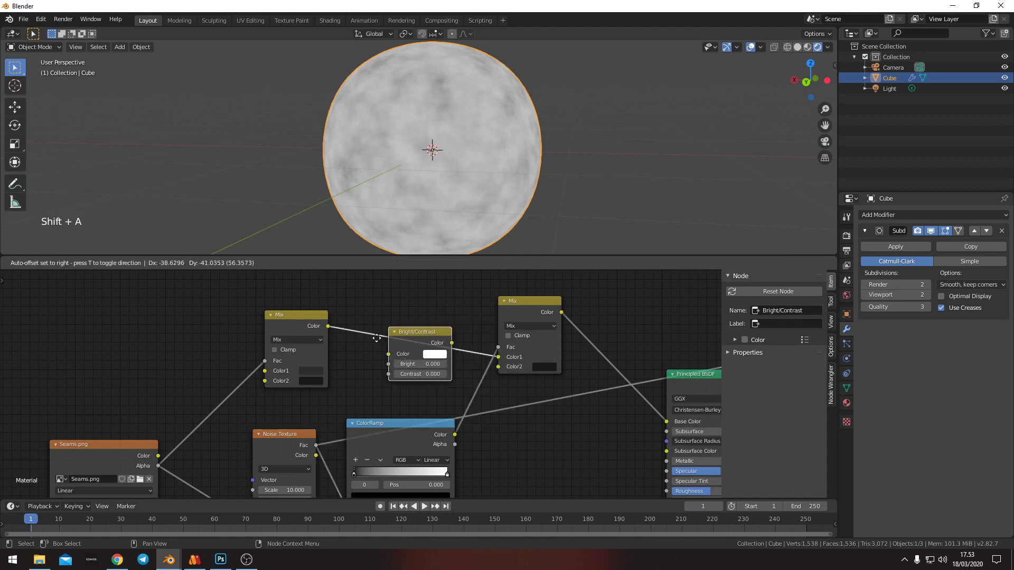
{"action": "left_click", "coordinate": [370, 354]}
{"action": "left_click_drag", "start_coordinate": [328, 326], "coordinate": [369, 382]}
Connect the Bright/Contrast node's Color output to the second Mix node's Color2
{"action": "left_click_drag", "start_coordinate": [433, 371], "coordinate": [506, 369]}
{"action": "left_click_drag", "start_coordinate": [416, 371], "coordinate": [424, 358]}
{"action": "left_click_drag", "start_coordinate": [499, 366], "coordinate": [529, 372]}
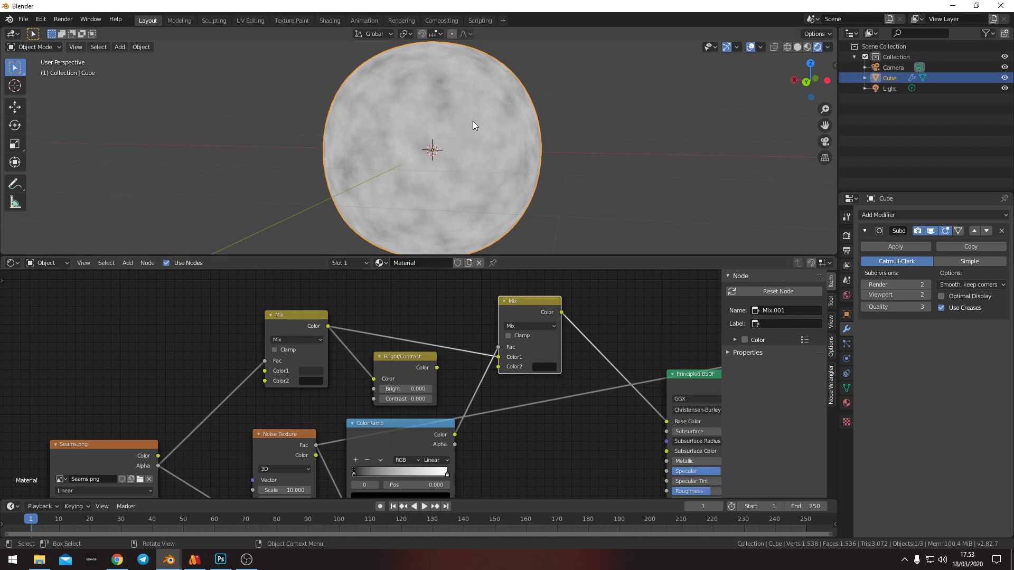
{"action": "middle_click_drag", "start_coordinate": [473, 154], "coordinate": [448, 166]}
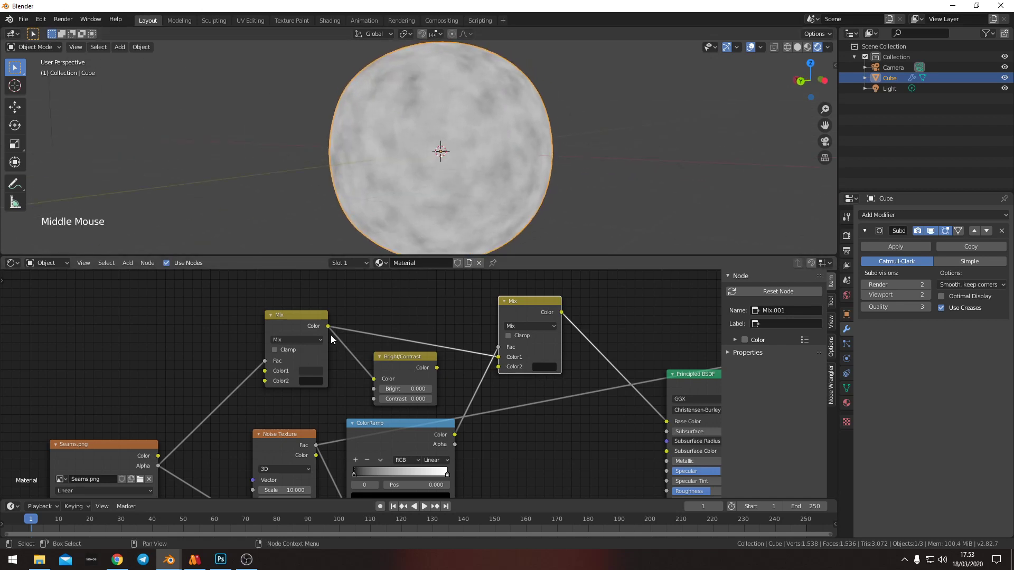
{"action": "left_click", "coordinate": [410, 359]}
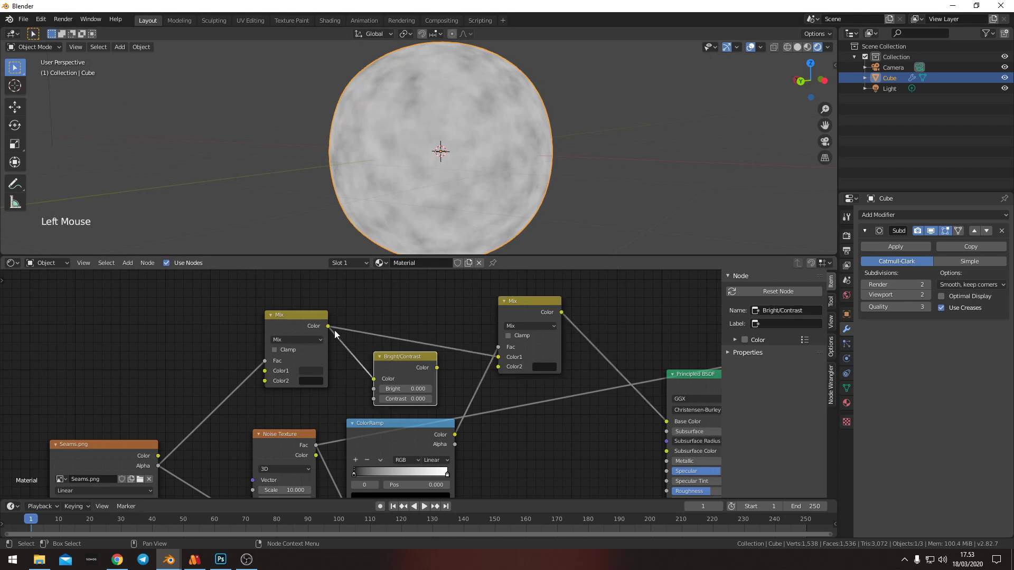
{"action": "left_click_drag", "start_coordinate": [436, 368], "coordinate": [497, 367]}
{"action": "left_click_drag", "start_coordinate": [401, 359], "coordinate": [402, 360]}
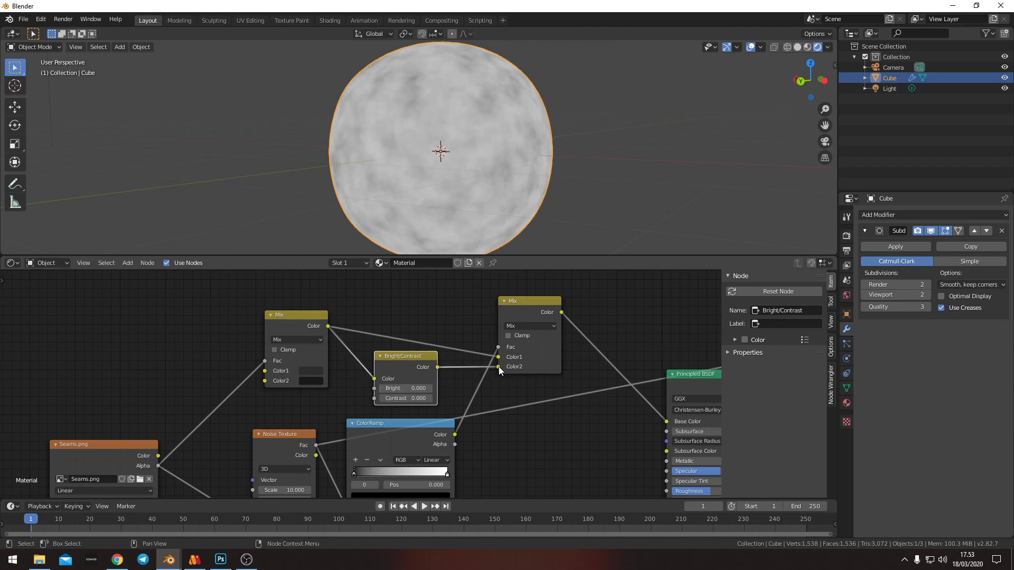
Set the Bright/Contrast node's Bright to 0.01 and switch the sphere's preview back to the Principled BSDF
{"action": "scroll", "coordinate": [449, 384], "scroll_direction": "up", "scroll_amount": 2}
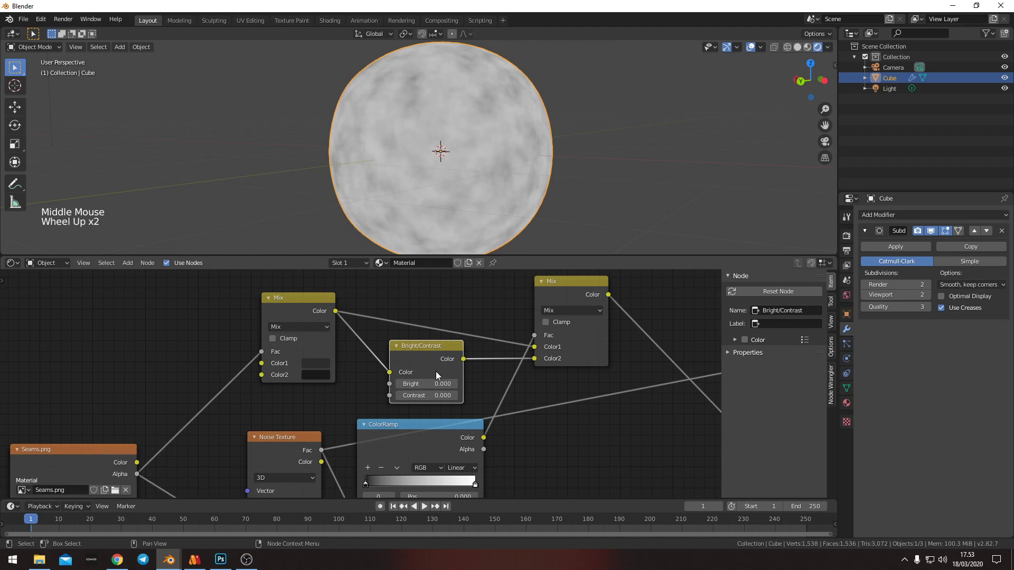
{"action": "left_click_drag", "start_coordinate": [433, 384], "coordinate": [433, 383]}
{"action": "mouse_move", "coordinate": [433, 383]}
{"action": "middle_mouse_down"}
{"action": "mouse_move", "coordinate": [345, 368]}
{"action": "mouse_move", "coordinate": [430, 365]}
{"action": "middle_mouse_up"}
{"action": "scroll", "coordinate": [568, 389], "scroll_direction": "down", "scroll_amount": 4}
{"action": "left_click", "coordinate": [616, 377], "text": "ctrl+shift"}
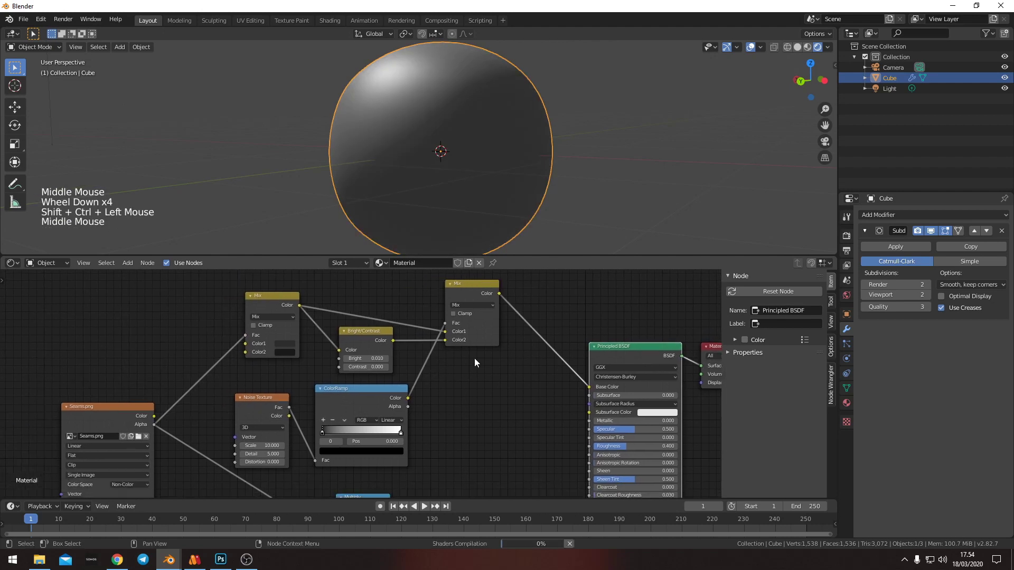
{"action": "mouse_move", "coordinate": [459, 138]}
{"action": "middle_mouse_down", "text": "shift"}
{"action": "mouse_move", "coordinate": [413, 160]}
{"action": "mouse_move", "coordinate": [437, 185]}
{"action": "middle_mouse_up", "text": "shift"}
{"action": "scroll", "coordinate": [414, 160], "scroll_direction": "up", "scroll_amount": 3}
{"action": "scroll", "coordinate": [414, 160], "scroll_direction": "up", "scroll_amount": 1}
Compare the two Mix nodes' color outputs on the sphere and return the preview to the Principled BSDF
{"action": "left_click", "coordinate": [480, 290], "text": "ctrl+shift"}
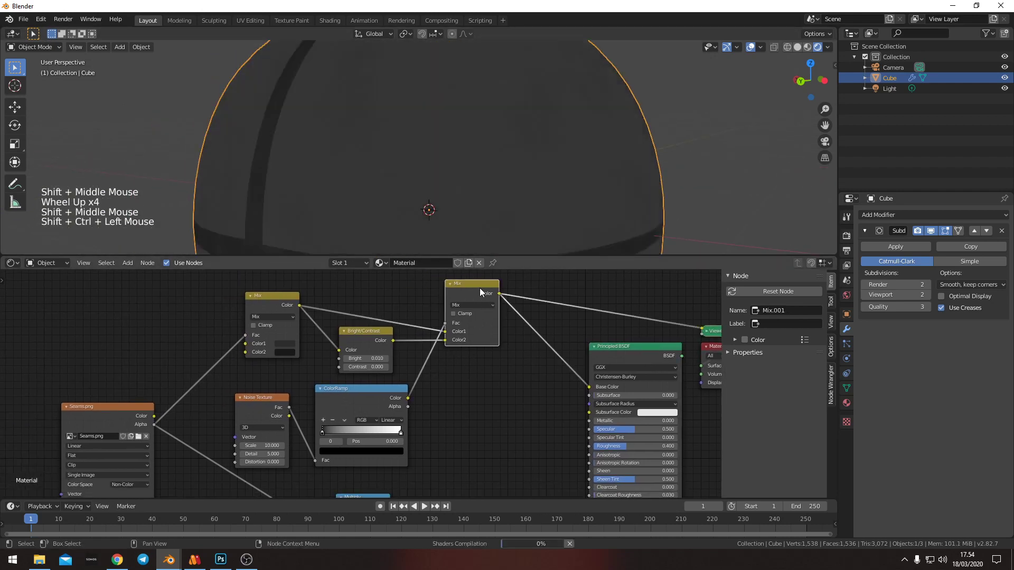
{"action": "scroll", "coordinate": [399, 195], "scroll_direction": "down", "scroll_amount": 2}
{"action": "mouse_move", "coordinate": [400, 195]}
{"action": "middle_mouse_down"}
{"action": "mouse_move", "coordinate": [445, 187]}
{"action": "mouse_move", "coordinate": [306, 190]}
{"action": "mouse_move", "coordinate": [504, 195]}
{"action": "mouse_move", "coordinate": [317, 207]}
{"action": "middle_mouse_up"}
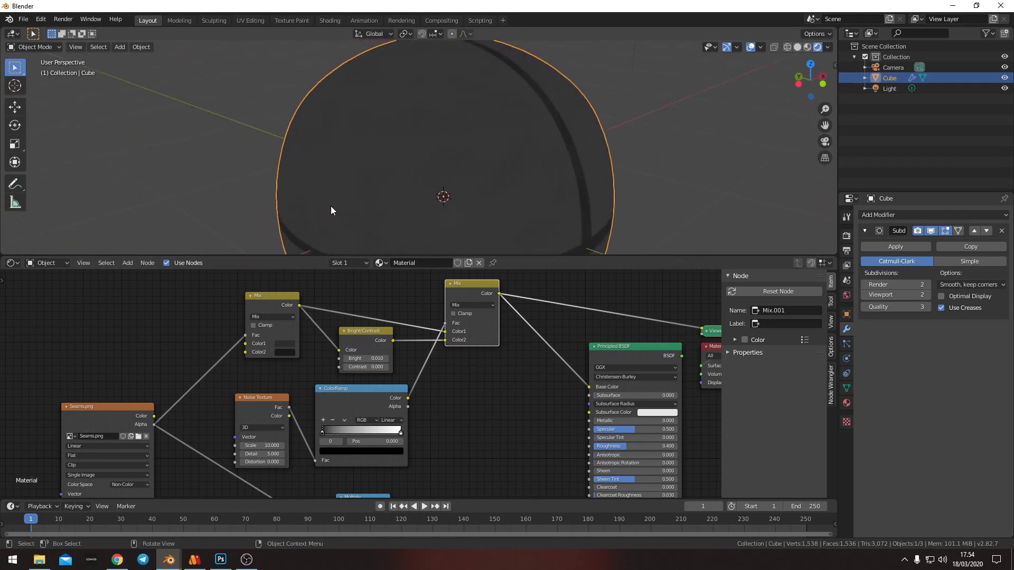
{"action": "left_click", "coordinate": [280, 299], "text": "ctrl+shift"}
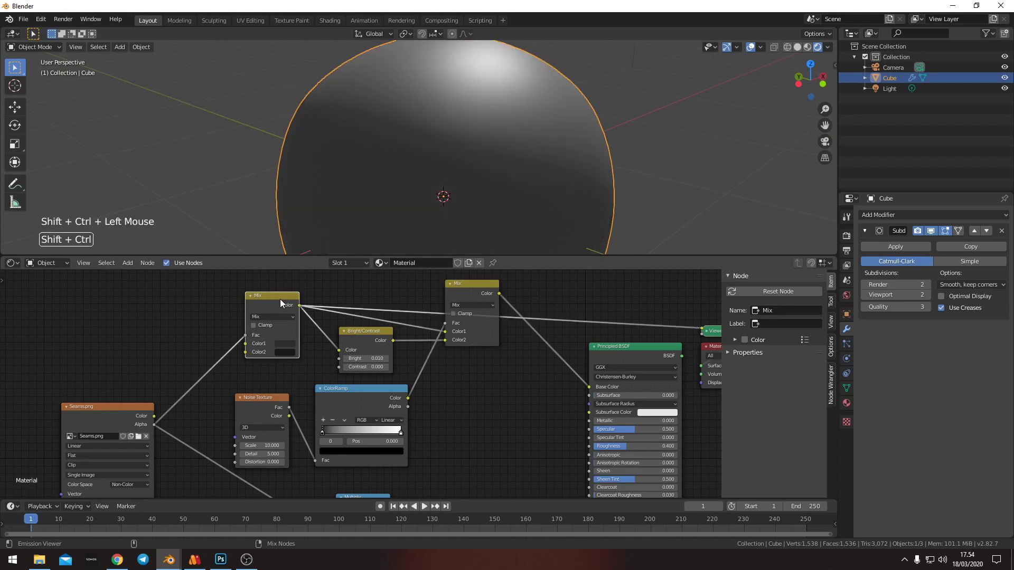
{"action": "middle_click_drag", "start_coordinate": [385, 169], "coordinate": [487, 169]}
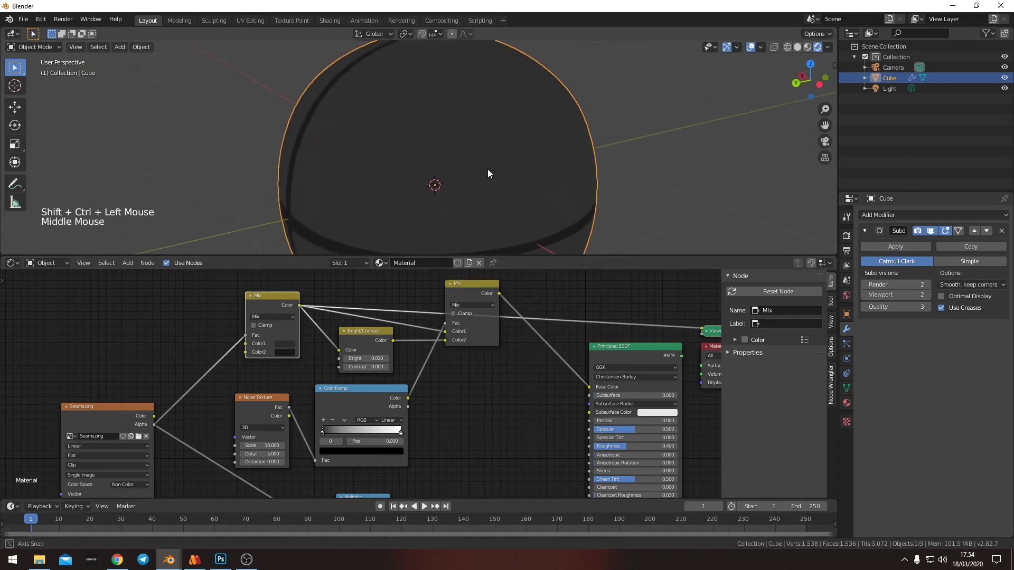
{"action": "left_click", "coordinate": [474, 288], "text": "ctrl+shift"}
{"action": "middle_click_drag", "start_coordinate": [399, 142], "coordinate": [441, 156]}
{"action": "scroll", "coordinate": [502, 150], "scroll_direction": "up", "scroll_amount": 3}
{"action": "mouse_move", "coordinate": [502, 149]}
{"action": "middle_mouse_down"}
{"action": "mouse_move", "coordinate": [294, 177]}
{"action": "mouse_move", "coordinate": [474, 127]}
{"action": "mouse_move", "coordinate": [457, 148]}
{"action": "mouse_move", "coordinate": [474, 153]}
{"action": "mouse_move", "coordinate": [480, 143]}
{"action": "middle_mouse_up"}
{"action": "scroll", "coordinate": [441, 153], "scroll_direction": "down", "scroll_amount": 4}
{"action": "scroll", "coordinate": [457, 148], "scroll_direction": "up", "scroll_amount": 1}
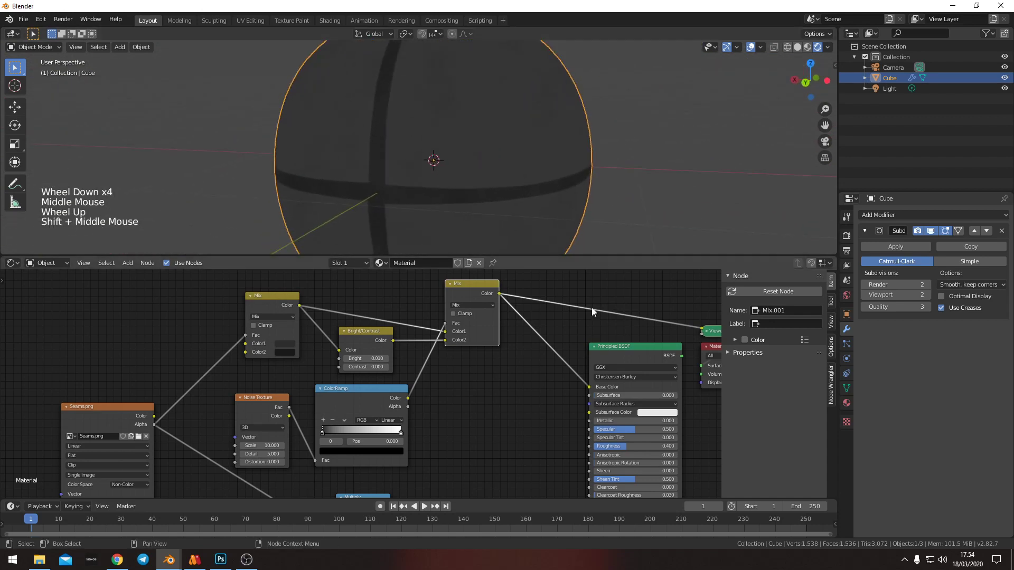
{"action": "left_click", "coordinate": [630, 359], "text": "ctrl+shift"}
Add another color Mix node in Screen mode before the Principled BSDF and connect the ColorRamp's Color to its Fac
{"action": "middle_click_drag", "start_coordinate": [480, 409], "coordinate": [493, 360]}
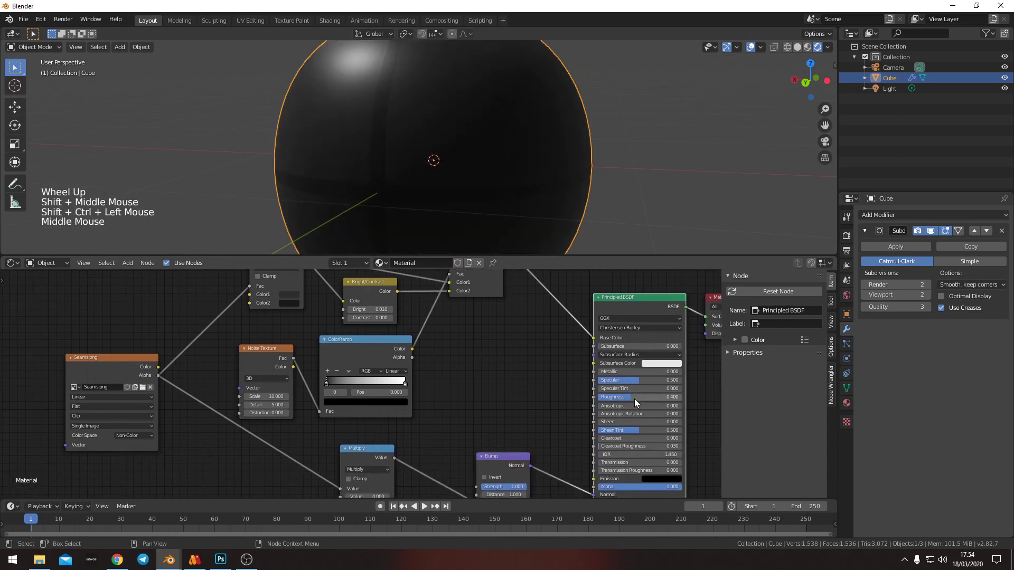
{"action": "key", "text": "shift+a"}
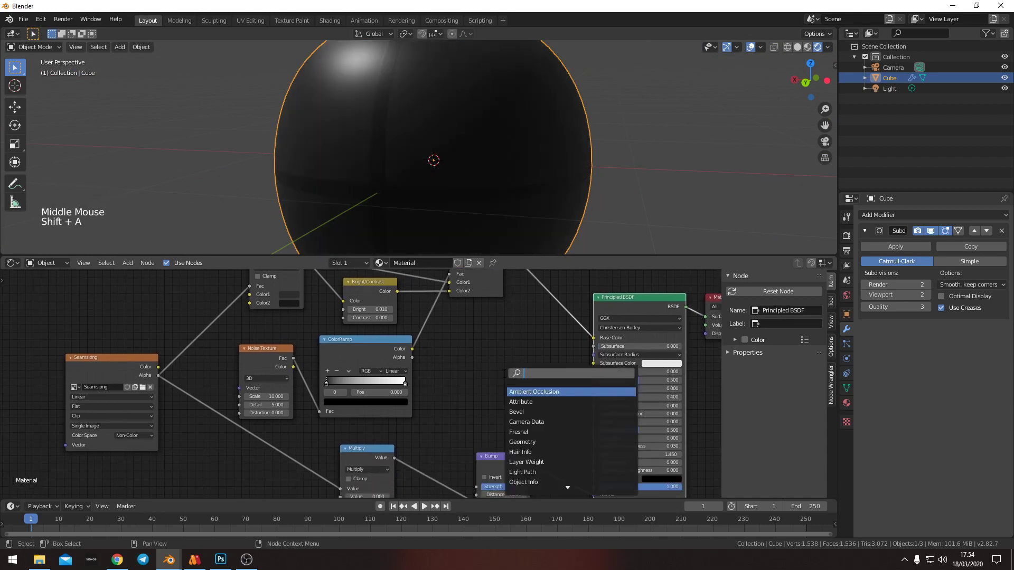
{"action": "type", "text": "mix"}
{"action": "key", "text": "Down"}
{"action": "key", "text": "Return"}
{"action": "left_click", "coordinate": [512, 353]}
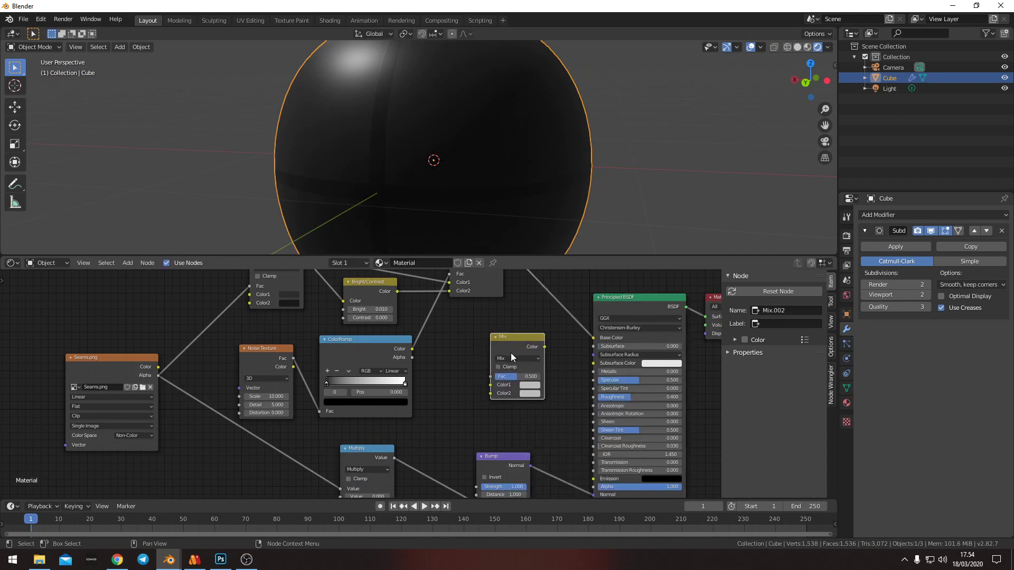
{"action": "left_click", "coordinate": [511, 354]}
{"action": "left_click", "coordinate": [510, 301]}
{"action": "left_click_drag", "start_coordinate": [509, 347], "coordinate": [486, 340]}
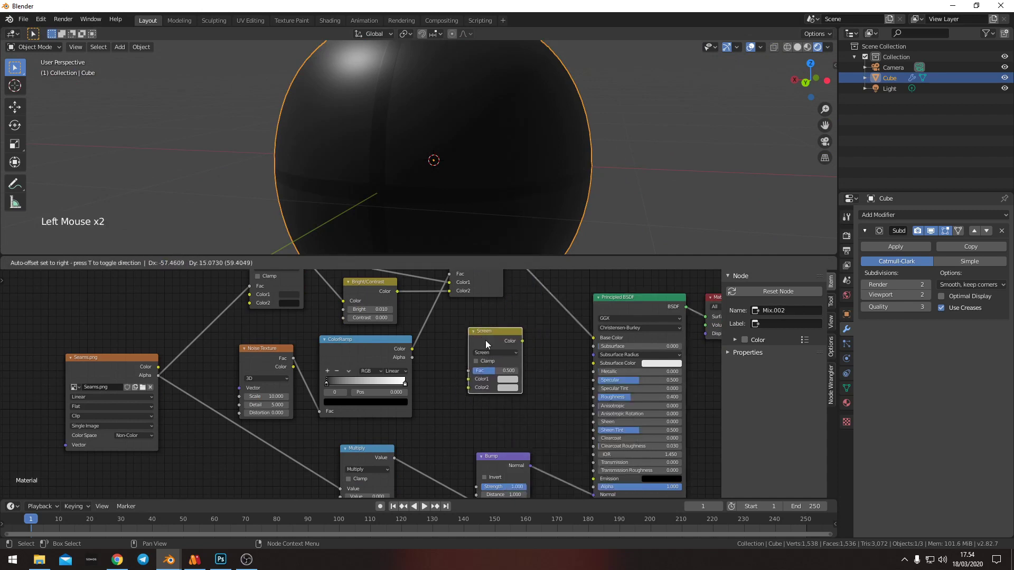
{"action": "scroll", "coordinate": [454, 346], "scroll_direction": "up", "scroll_amount": 2}
{"action": "middle_click_drag", "start_coordinate": [419, 349], "coordinate": [384, 355]}
{"action": "left_click_drag", "start_coordinate": [385, 348], "coordinate": [455, 373]}
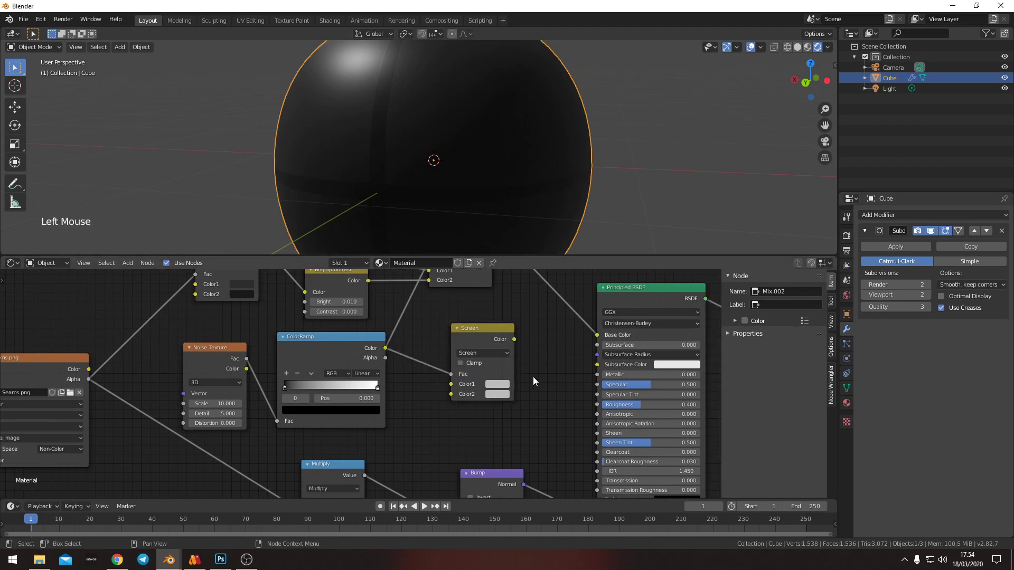
Set the Screen node's Color1 to a 0.2 gray and its Color2 to a 0.3 gray
{"action": "key", "text": "ctrl+v"}
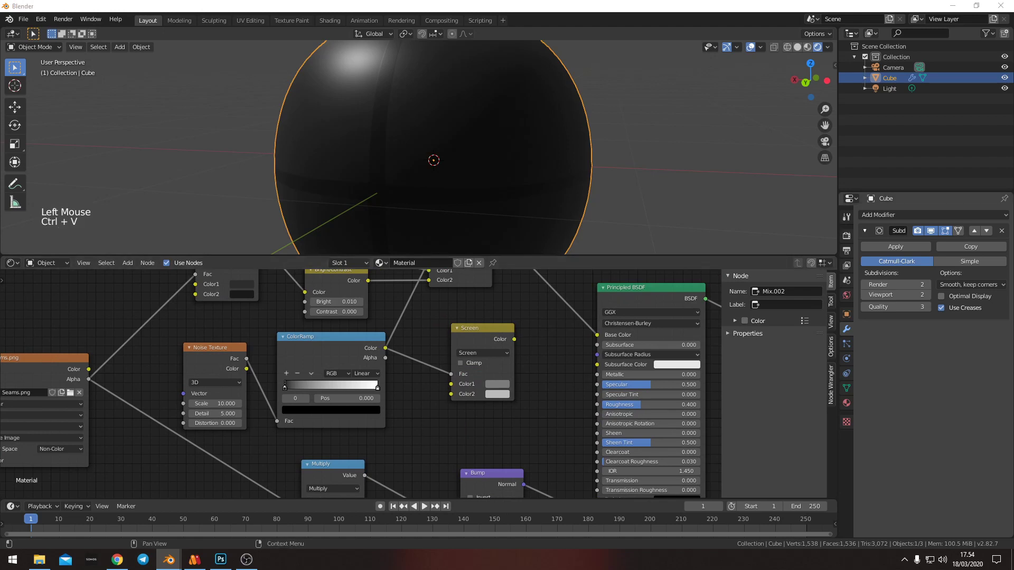
{"action": "left_click", "coordinate": [528, 372]}
{"action": "key", "text": "ctrl+v"}
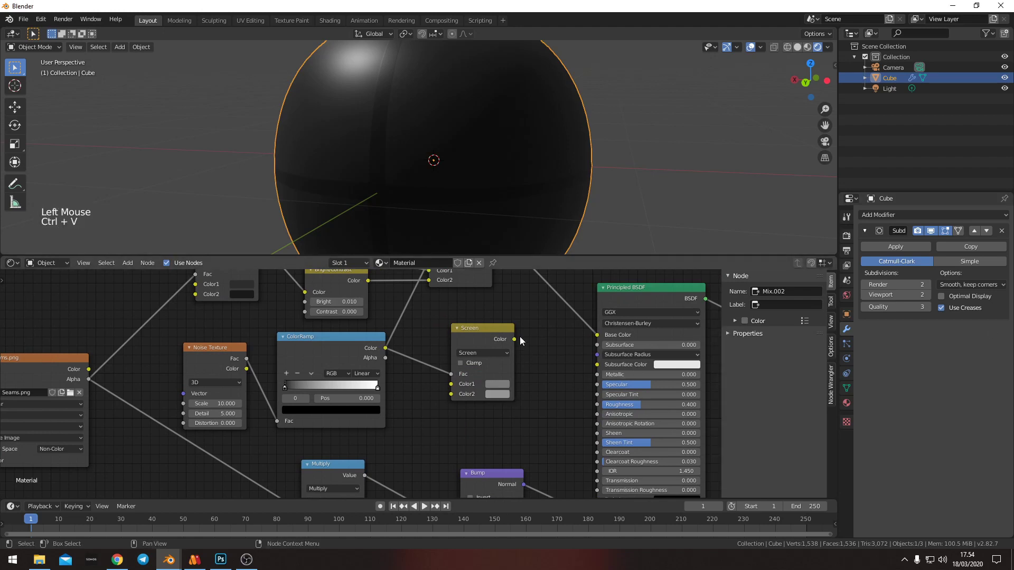
{"action": "left_click", "coordinate": [502, 390]}
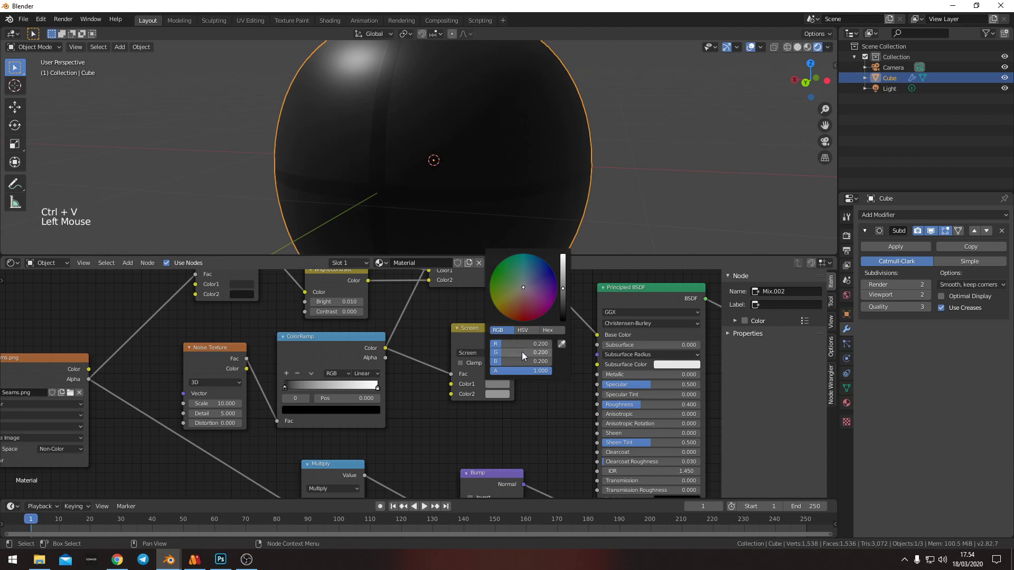
{"action": "left_click", "coordinate": [499, 396]}
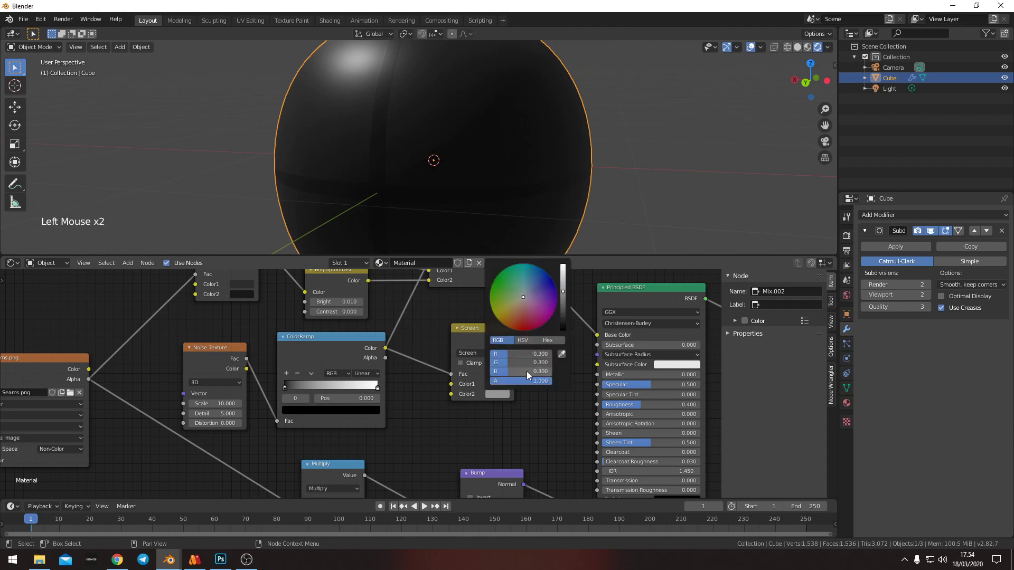
Connect the Screen node's Color to the Principled BSDF's Roughness and inspect the sphere's highlight
{"action": "mouse_move", "coordinate": [517, 340]}
{"action": "left_mouse_down"}
{"action": "mouse_move", "coordinate": [598, 385]}
{"action": "mouse_move", "coordinate": [598, 404]}
{"action": "left_mouse_up"}
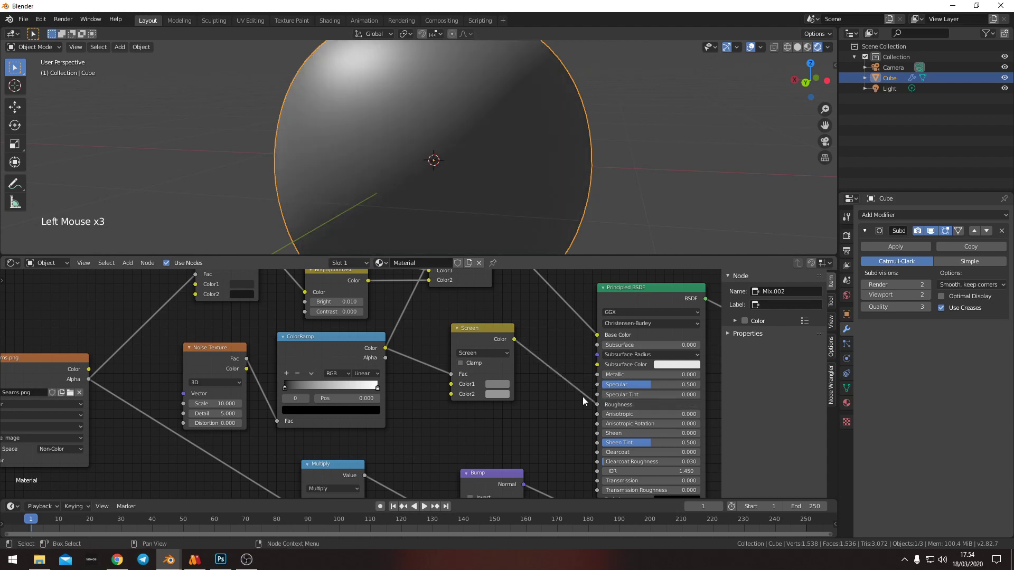
{"action": "middle_click_drag", "start_coordinate": [435, 109], "coordinate": [377, 153], "text": "shift"}
{"action": "scroll", "coordinate": [386, 166], "scroll_direction": "up", "scroll_amount": 2}
{"action": "mouse_move", "coordinate": [378, 153]}
{"action": "middle_mouse_down"}
{"action": "mouse_move", "coordinate": [348, 175]}
{"action": "mouse_move", "coordinate": [474, 175]}
{"action": "mouse_move", "coordinate": [407, 173]}
{"action": "mouse_move", "coordinate": [390, 149]}
{"action": "middle_mouse_up"}
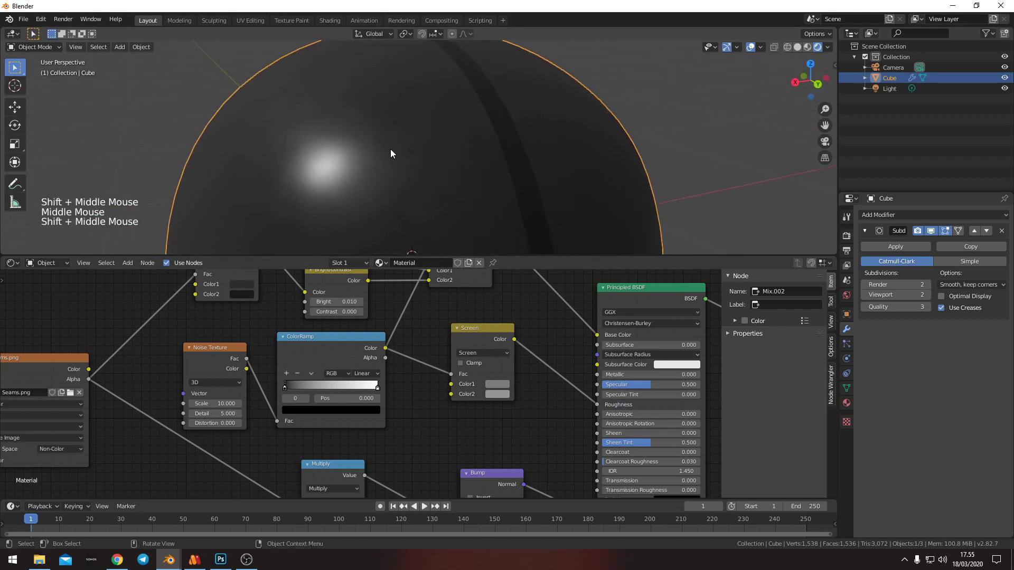
Move the seam Multiply node lower and shift the Noise Texture and ColorRamp nodes closer to the Seams.png node
{"action": "scroll", "coordinate": [440, 332], "scroll_direction": "down", "scroll_amount": 3}
{"action": "middle_click_drag", "start_coordinate": [440, 333], "coordinate": [438, 381]}
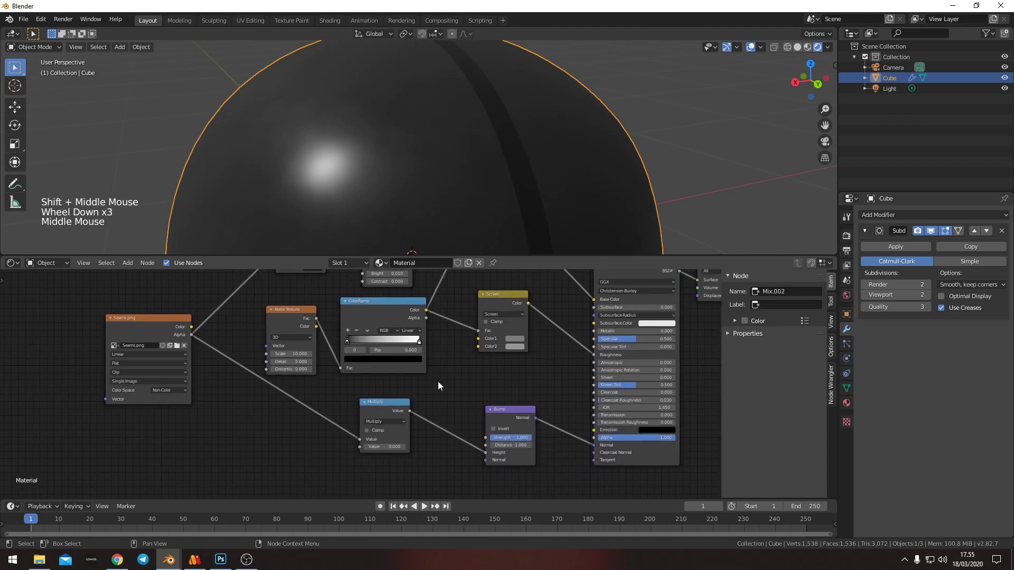
{"action": "left_click_drag", "start_coordinate": [387, 406], "coordinate": [384, 442]}
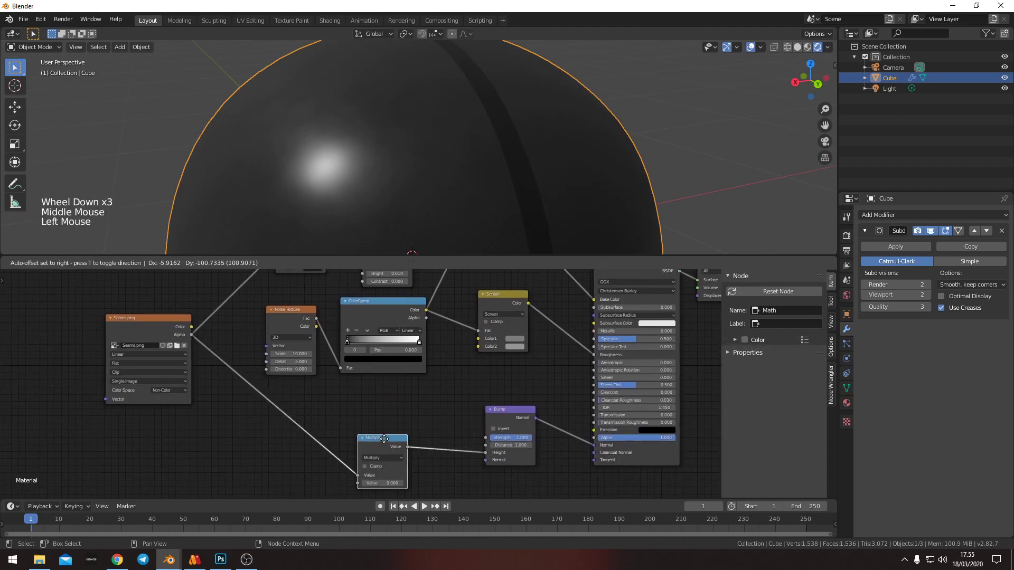
{"action": "left_click", "coordinate": [310, 317]}
{"action": "left_click", "coordinate": [359, 313], "text": "shift"}
{"action": "key", "text": "g"}
{"action": "left_click", "coordinate": [345, 310]}
{"action": "key", "text": "alt+a"}
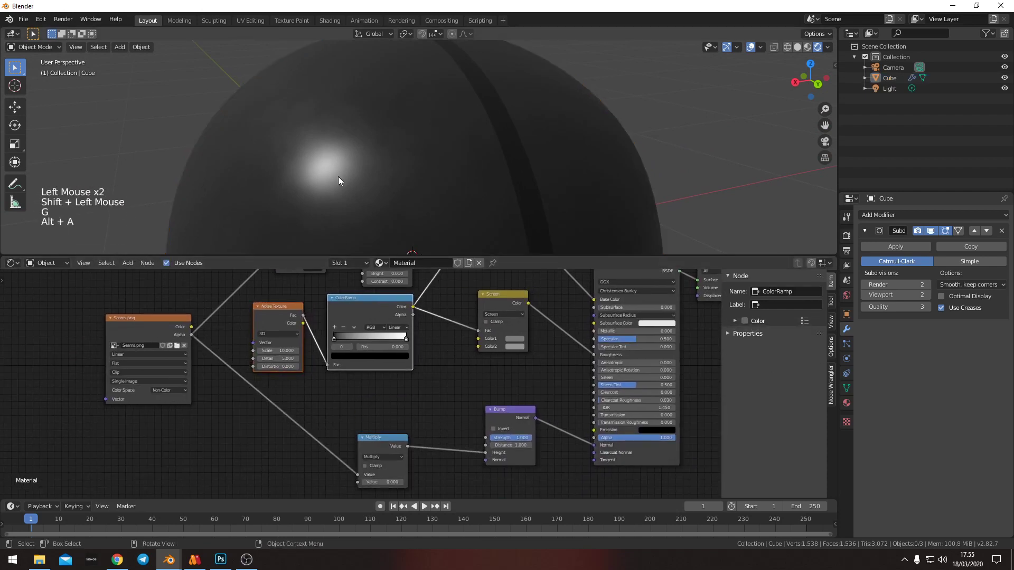
{"action": "left_click", "coordinate": [362, 313]}
{"action": "key", "text": "alt+a"}
{"action": "left_click", "coordinate": [377, 312]}
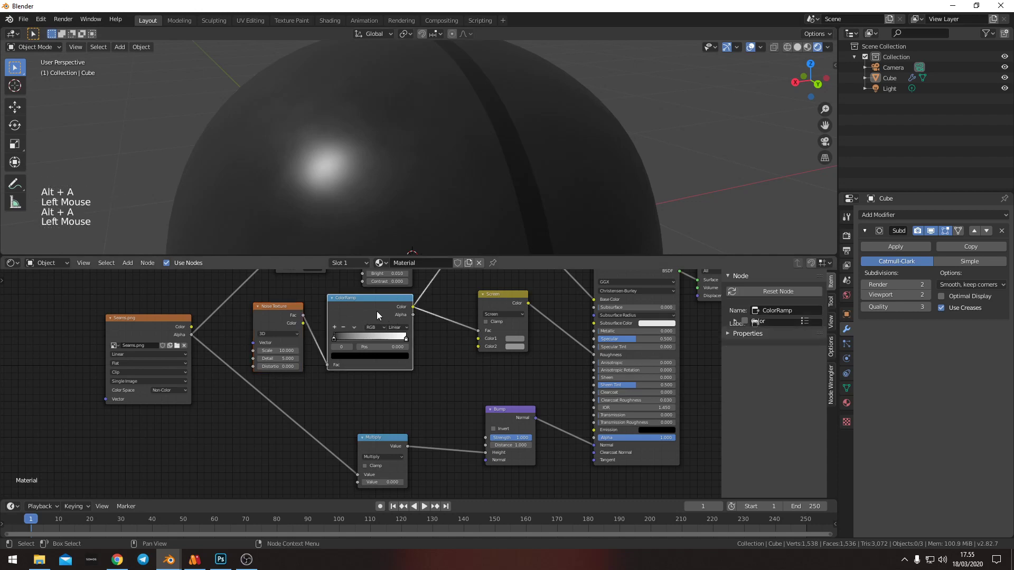
{"action": "left_click_drag", "start_coordinate": [377, 315], "coordinate": [372, 320]}
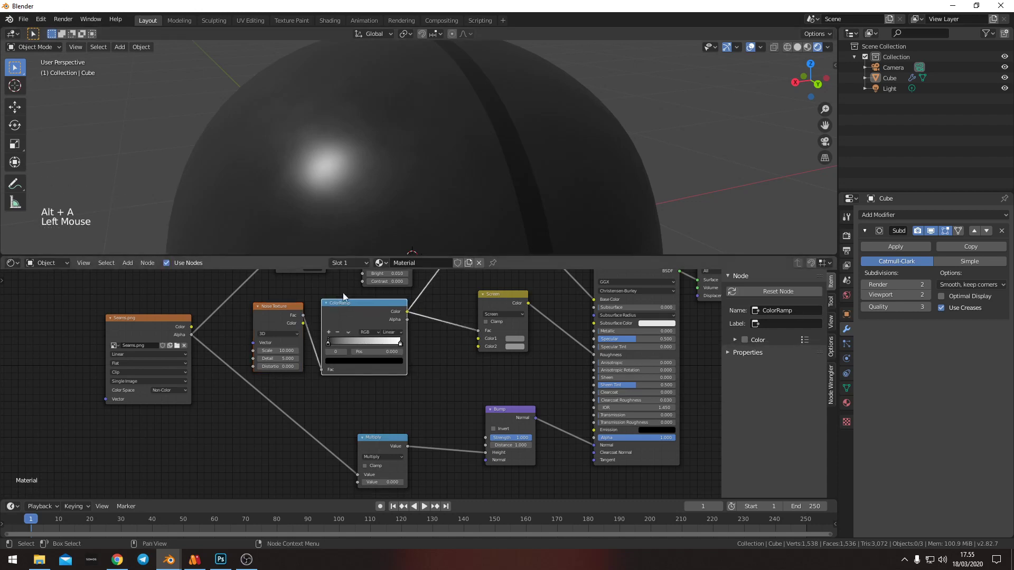
Duplicate the seam Multiply node, place the copy below the ColorRamp-to-Screen link, and shift the Noise Texture and ColorRamp to make room
{"action": "left_click", "coordinate": [376, 448]}
{"action": "key", "text": "shift+d"}
{"action": "left_click", "coordinate": [439, 375]}
{"action": "scroll", "coordinate": [440, 375], "scroll_direction": "up", "scroll_amount": 3}
{"action": "middle_click_drag", "start_coordinate": [439, 375], "coordinate": [361, 417]}
{"action": "scroll", "coordinate": [328, 323], "scroll_direction": "down", "scroll_amount": 3}
{"action": "middle_click_drag", "start_coordinate": [329, 324], "coordinate": [351, 330]}
{"action": "left_click", "coordinate": [351, 331]}
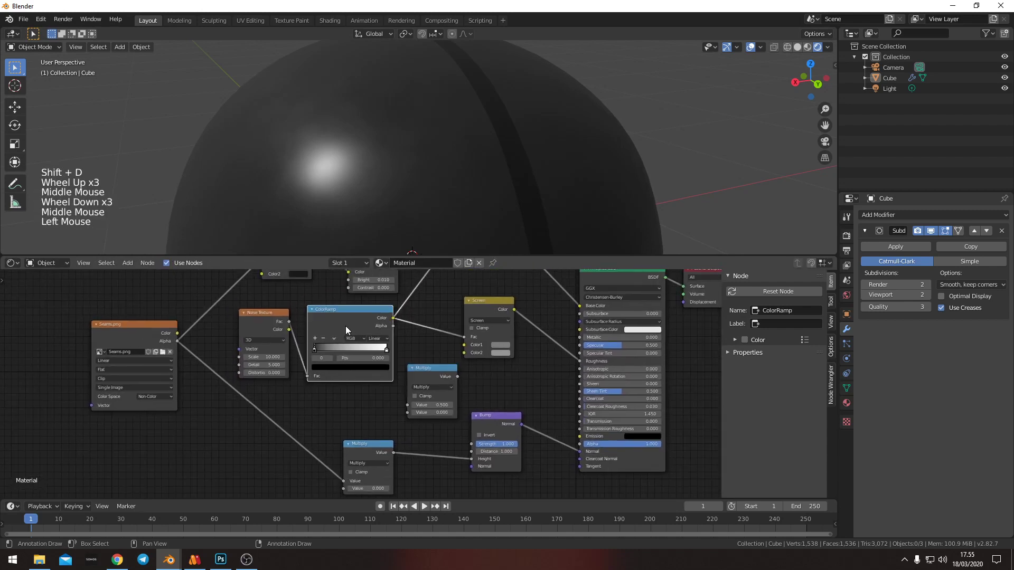
{"action": "left_click", "coordinate": [285, 321], "text": "shift"}
{"action": "key", "text": "g"}
{"action": "left_click", "coordinate": [268, 320]}
{"action": "left_click_drag", "start_coordinate": [437, 376], "coordinate": [421, 369]}
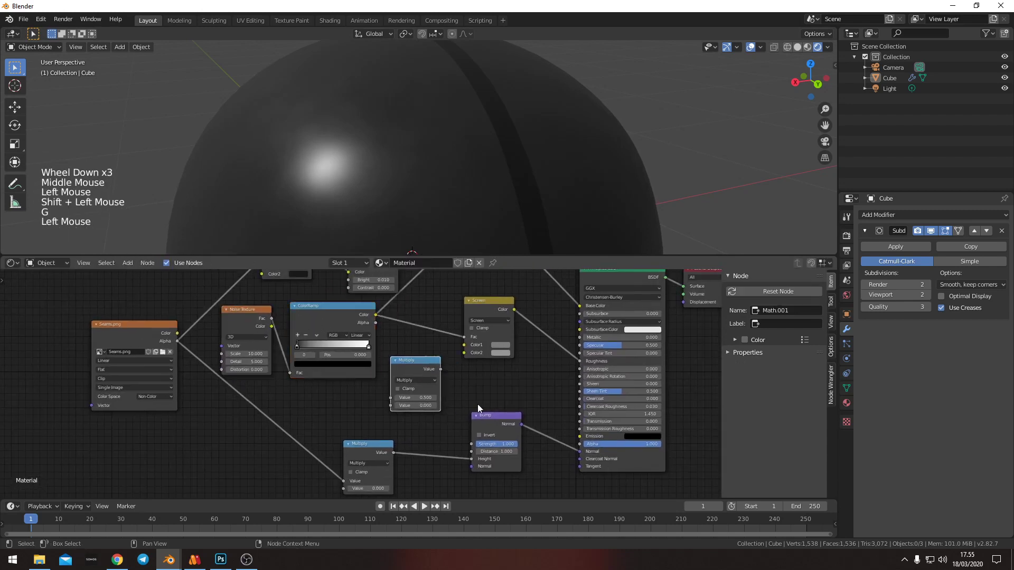
Move the Bump node away, insert a duplicate of the seam Multiply on the link before it, and change the copy's operation to Add
{"action": "left_click_drag", "start_coordinate": [503, 419], "coordinate": [536, 452]}
{"action": "middle_click_drag", "start_coordinate": [536, 452], "coordinate": [516, 421]}
{"action": "left_click", "coordinate": [351, 419]}
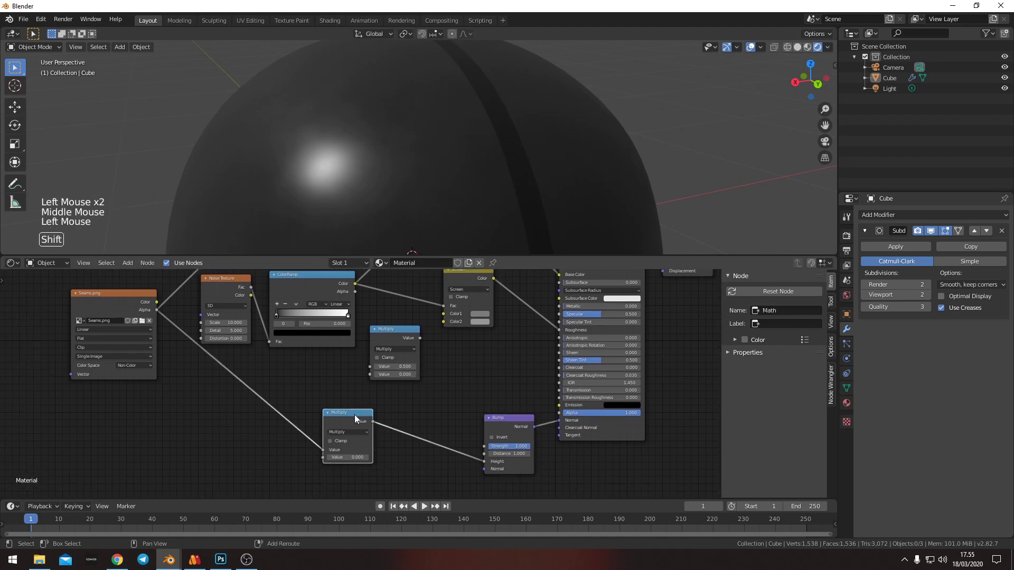
{"action": "key", "text": "shift+d"}
{"action": "left_click", "coordinate": [439, 418]}
{"action": "left_click", "coordinate": [436, 433]}
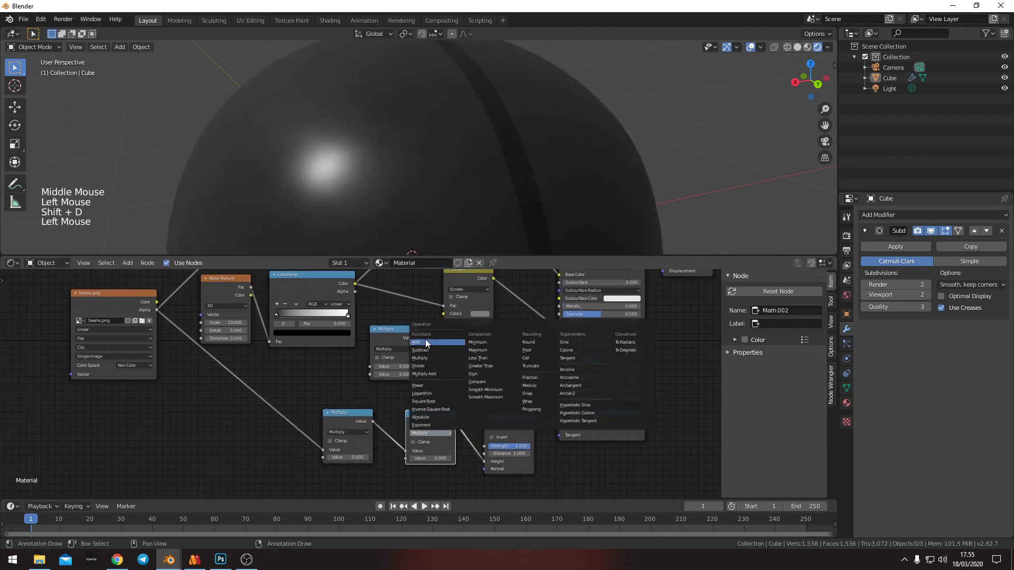
{"action": "left_click", "coordinate": [424, 340]}
Connect the ColorRamp's Color to the unconnected Multiply node, set its multiplier to 0.001, and connect its output to the Add node's second Value
{"action": "left_click", "coordinate": [355, 288]}
{"action": "left_click_drag", "start_coordinate": [355, 286], "coordinate": [369, 367]}
{"action": "left_click_drag", "start_coordinate": [420, 338], "coordinate": [405, 458]}
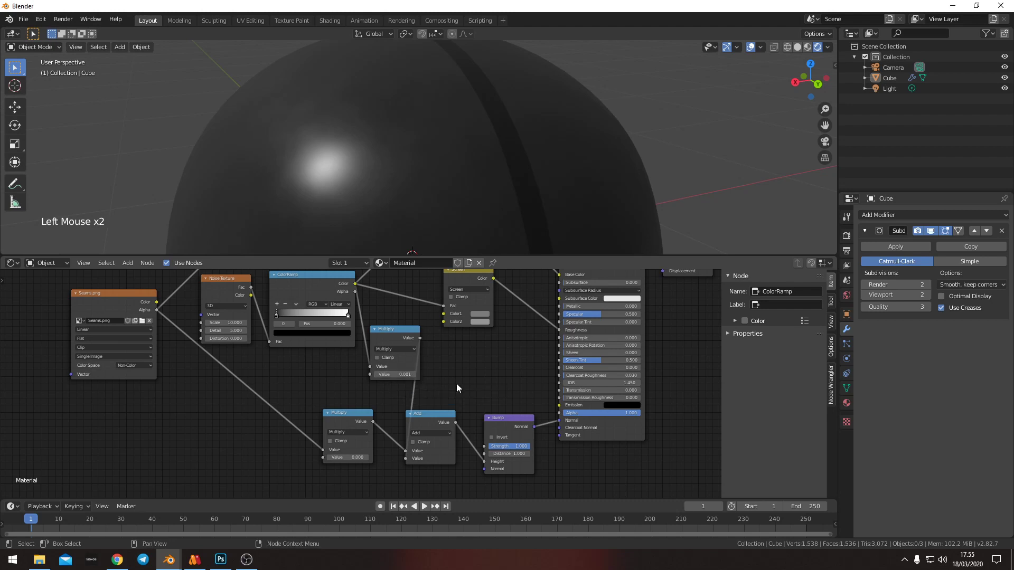
Move the Seams.png, Noise Texture and ColorRamp nodes together away from the Multiply nodes
{"action": "middle_click_drag", "start_coordinate": [380, 341], "coordinate": [432, 369]}
{"action": "scroll", "coordinate": [360, 340], "scroll_direction": "down", "scroll_amount": 4}
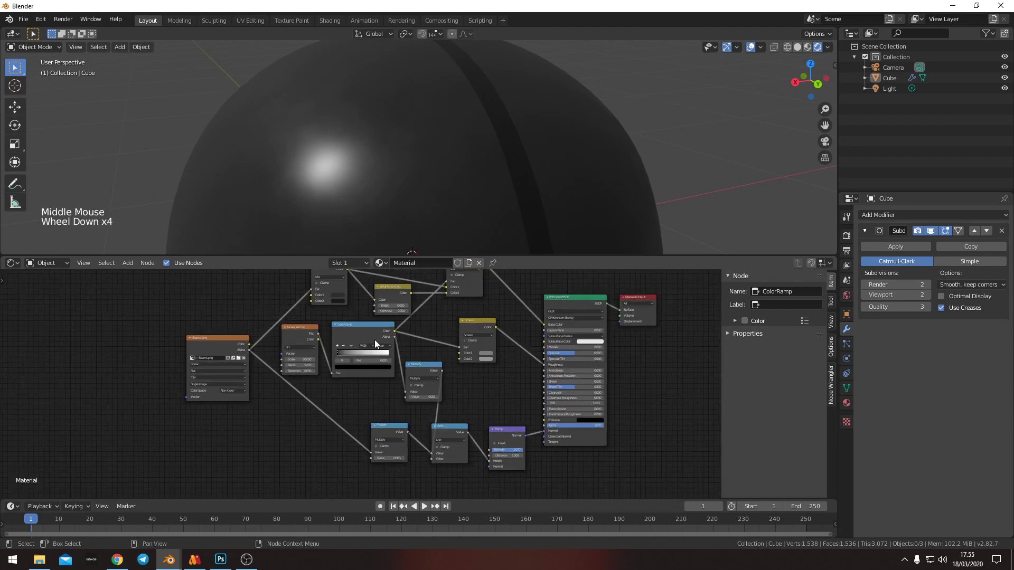
{"action": "key", "text": "b"}
{"action": "left_click_drag", "start_coordinate": [363, 322], "coordinate": [212, 362]}
{"action": "key", "text": "g"}
{"action": "left_click", "coordinate": [158, 392]}
{"action": "key", "text": "alt+a"}
Place the noise Multiply node directly above the seam Multiply node
{"action": "middle_click_drag", "start_coordinate": [358, 196], "coordinate": [390, 197]}
{"action": "scroll", "coordinate": [374, 179], "scroll_direction": "up", "scroll_amount": 3}
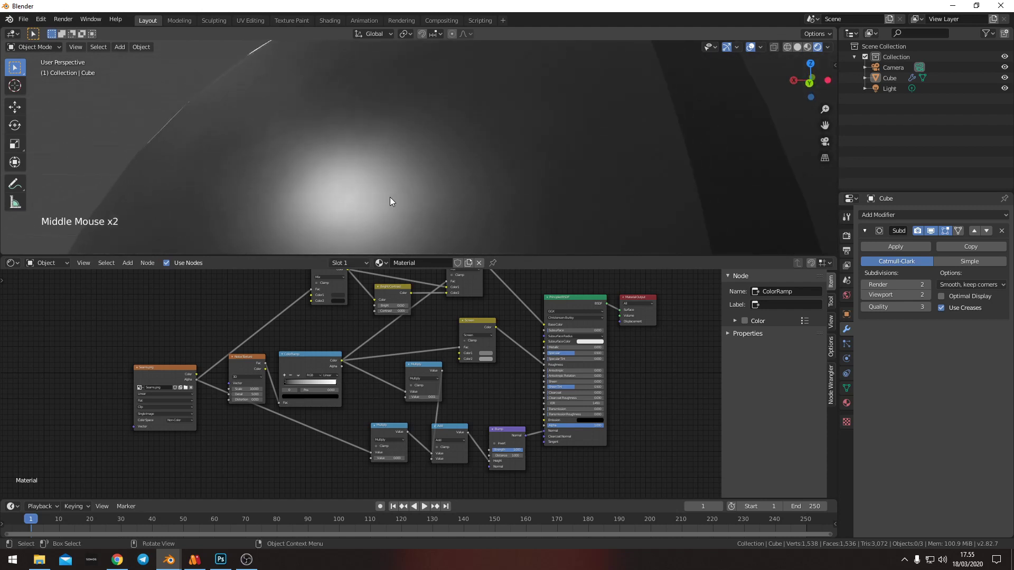
{"action": "scroll", "coordinate": [332, 275], "scroll_direction": "up", "scroll_amount": 3}
{"action": "middle_click_drag", "start_coordinate": [451, 388], "coordinate": [467, 400]}
{"action": "scroll", "coordinate": [470, 403], "scroll_direction": "up", "scroll_amount": 5}
{"action": "left_click_drag", "start_coordinate": [397, 312], "coordinate": [328, 332]}
Toggle the Add node's muting repeatedly to compare the sphere's highlight with and without it
{"action": "left_click", "coordinate": [442, 415]}
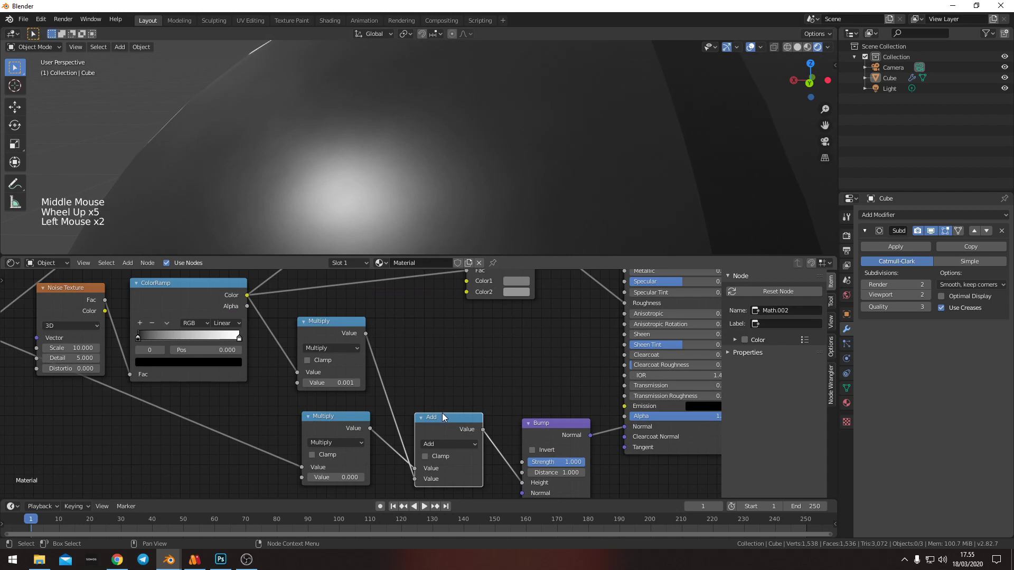
{"action": "key", "text": "m"}
{"action": "key", "text": "m"}
{"action": "key", "text": "m"}
{"action": "key", "text": "m"}
{"action": "key", "text": "m"}
{"action": "key", "text": "m"}
{"action": "key", "text": "m"}
{"action": "key", "text": "m"}
{"action": "key", "text": "m"}
{"action": "key", "text": "m"}
{"action": "key", "text": "m"}
{"action": "key", "text": "m"}
{"action": "key", "text": "m"}
{"action": "key", "text": "m"}
{"action": "key", "text": "m"}
{"action": "key", "text": "m"}
{"action": "key", "text": "m"}
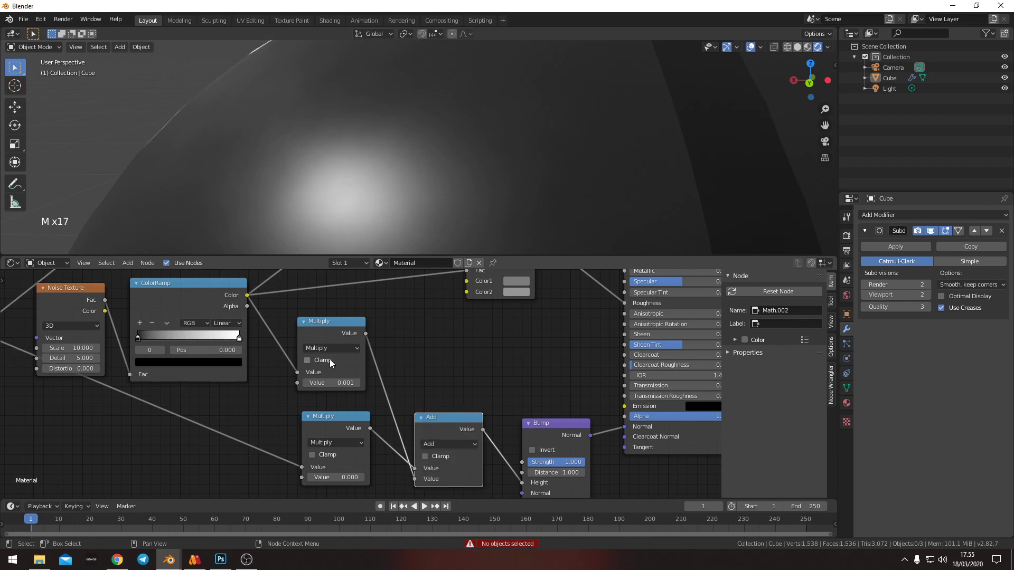
Try 0.005 as the noise Multiply node's value and inspect the sphere's surface
{"action": "left_click", "coordinate": [336, 381]}
{"action": "type", "text": "0.0005"}
{"action": "key", "text": "BackSpace"}
{"action": "key", "text": "Return"}
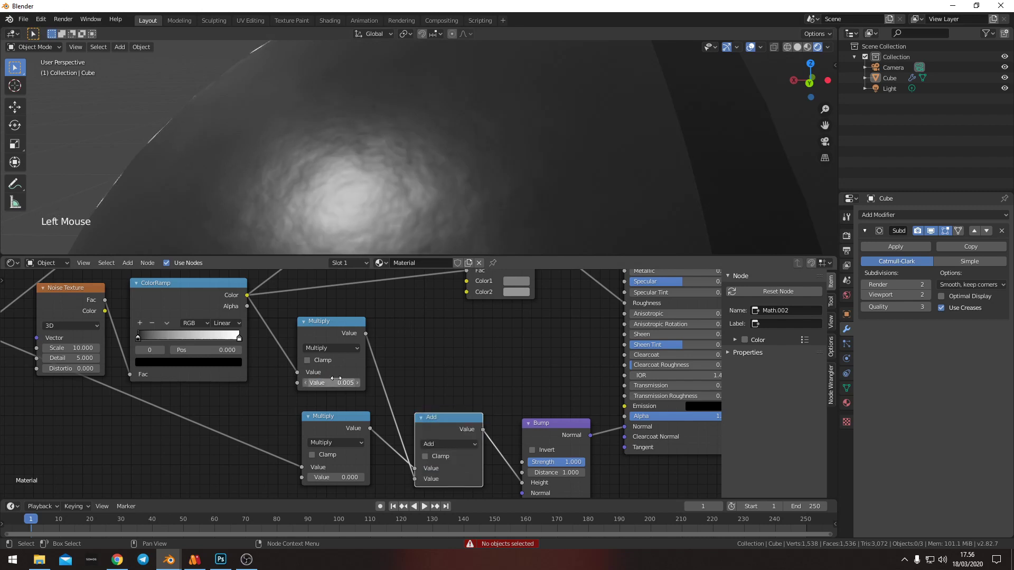
{"action": "scroll", "coordinate": [402, 207], "scroll_direction": "down", "scroll_amount": 5}
{"action": "middle_click_drag", "start_coordinate": [385, 209], "coordinate": [376, 302]}
{"action": "scroll", "coordinate": [381, 152], "scroll_direction": "up", "scroll_amount": 2}
Set the noise Multiply node's value to 0.001 and nudge the Noise Texture node slightly away from the ColorRamp
{"action": "left_click", "coordinate": [346, 383]}
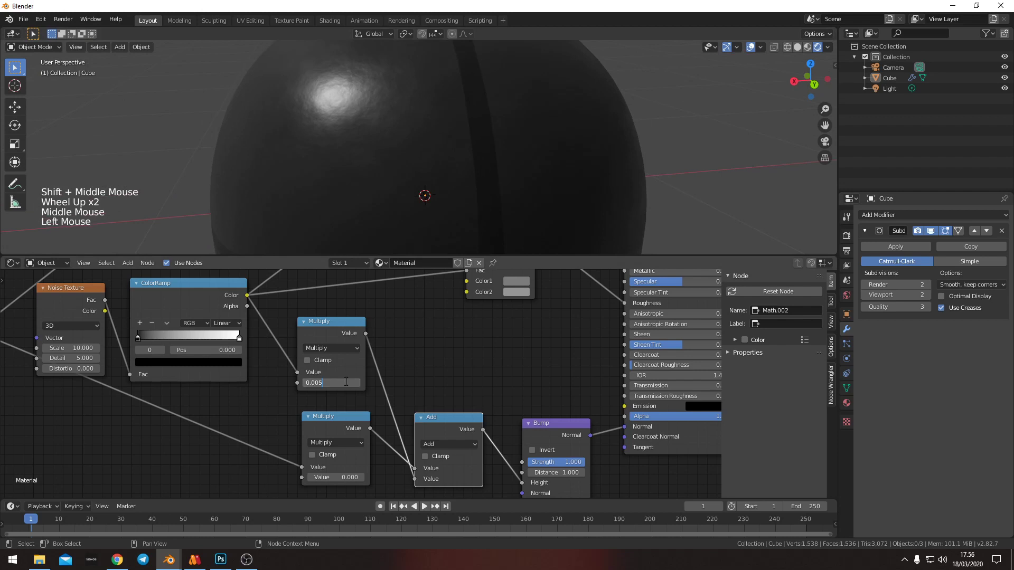
{"action": "key", "text": "BackSpace"}
{"action": "type", "text": "1"}
{"action": "key", "text": "Return"}
{"action": "scroll", "coordinate": [482, 321], "scroll_direction": "down", "scroll_amount": 3}
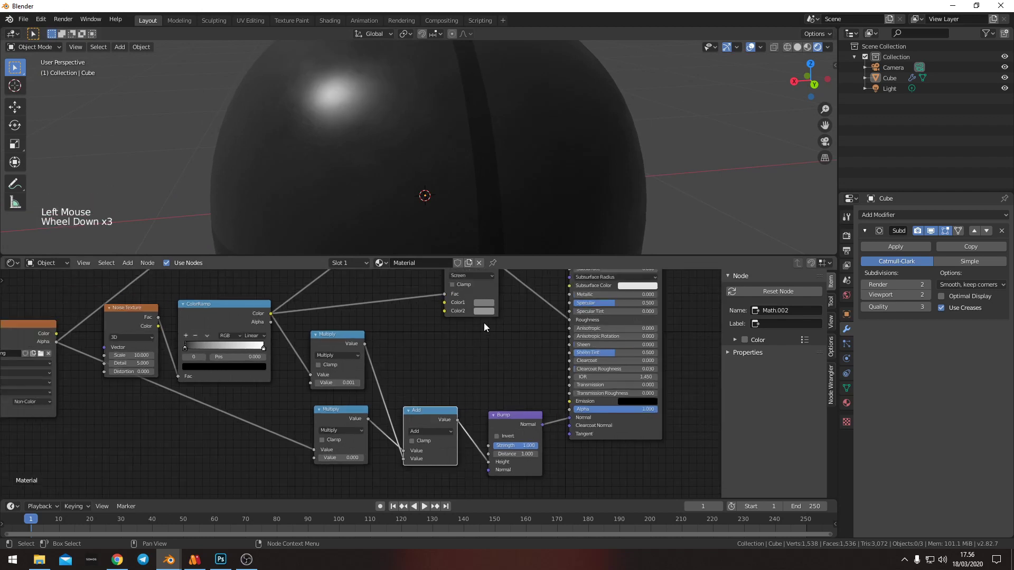
{"action": "middle_click_drag", "start_coordinate": [482, 321], "coordinate": [452, 376]}
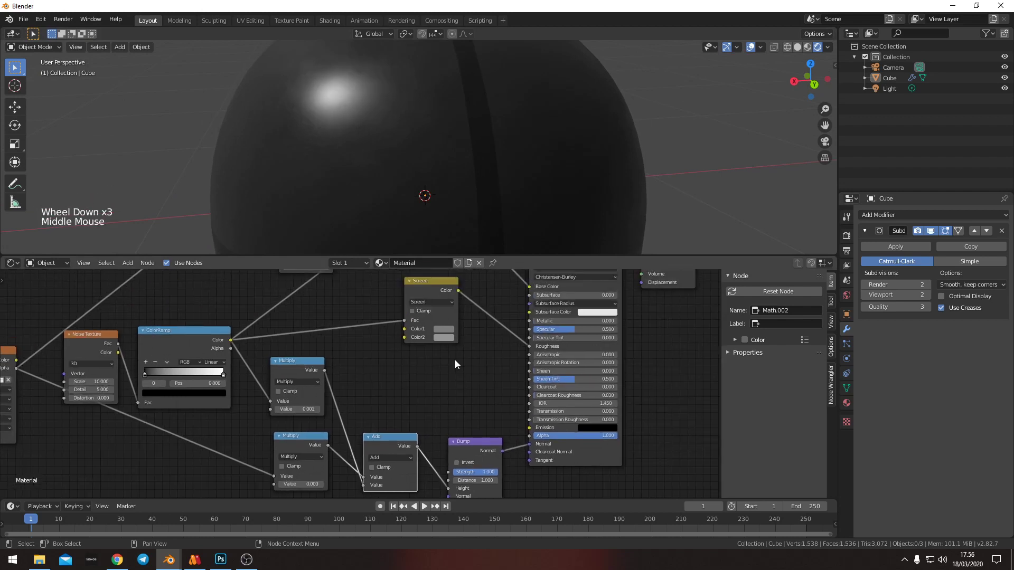
{"action": "scroll", "coordinate": [465, 374], "scroll_direction": "down", "scroll_amount": 3}
{"action": "middle_click_drag", "start_coordinate": [465, 374], "coordinate": [491, 382]}
{"action": "left_click_drag", "start_coordinate": [263, 353], "coordinate": [260, 352]}
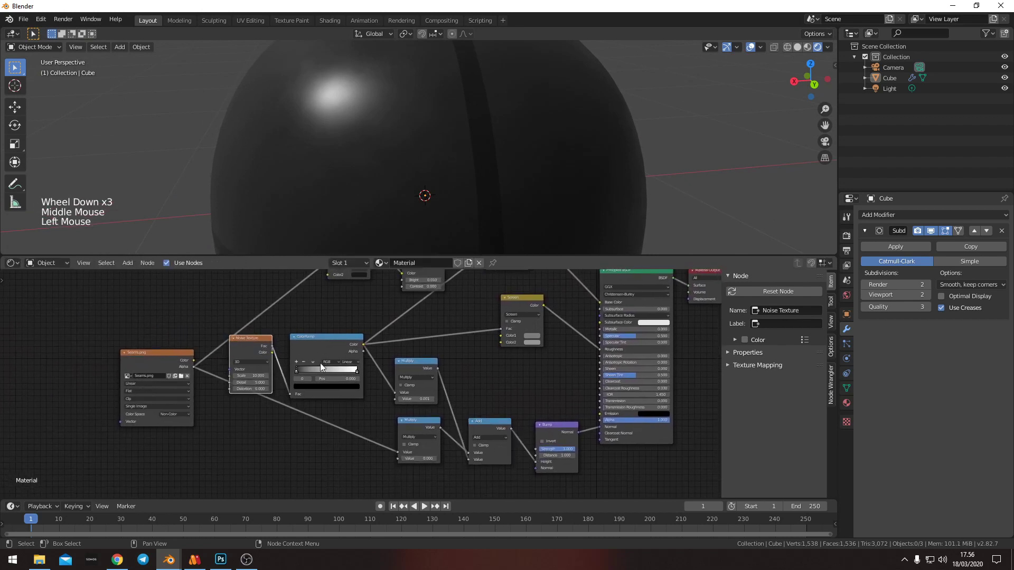
Examine the edge of the sphere's seam up close for texture quality
{"action": "scroll", "coordinate": [480, 172], "scroll_direction": "down", "scroll_amount": 2}
{"action": "middle_click_drag", "start_coordinate": [479, 172], "coordinate": [406, 132]}
{"action": "scroll", "coordinate": [401, 149], "scroll_direction": "down", "scroll_amount": 1}
{"action": "scroll", "coordinate": [396, 154], "scroll_direction": "up", "scroll_amount": 2}
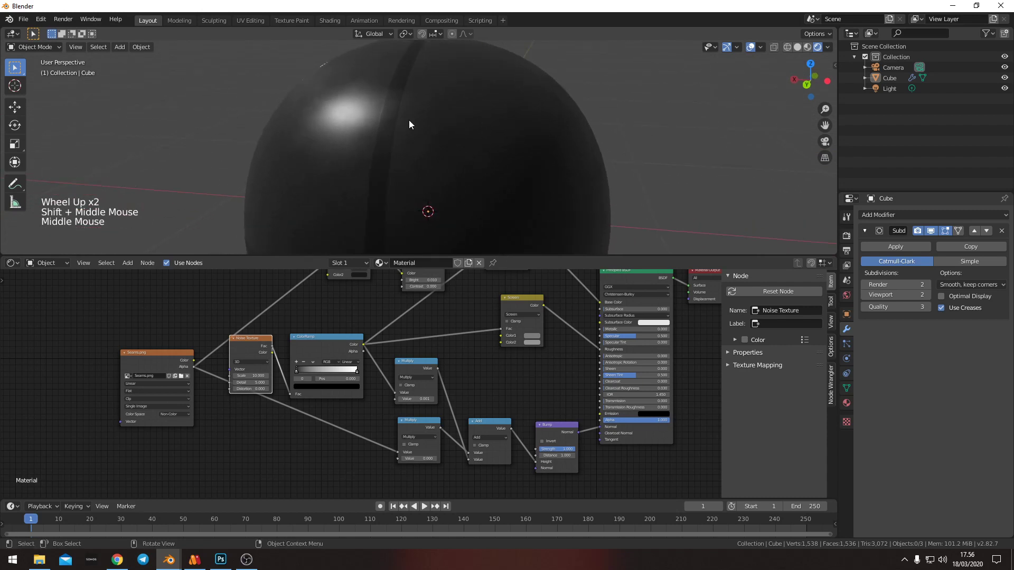
{"action": "scroll", "coordinate": [408, 124], "scroll_direction": "up", "scroll_amount": 4}
{"action": "middle_click_drag", "start_coordinate": [409, 124], "coordinate": [412, 163]}
{"action": "scroll", "coordinate": [347, 124], "scroll_direction": "up", "scroll_amount": 2}
{"action": "scroll", "coordinate": [416, 162], "scroll_direction": "up", "scroll_amount": 2}
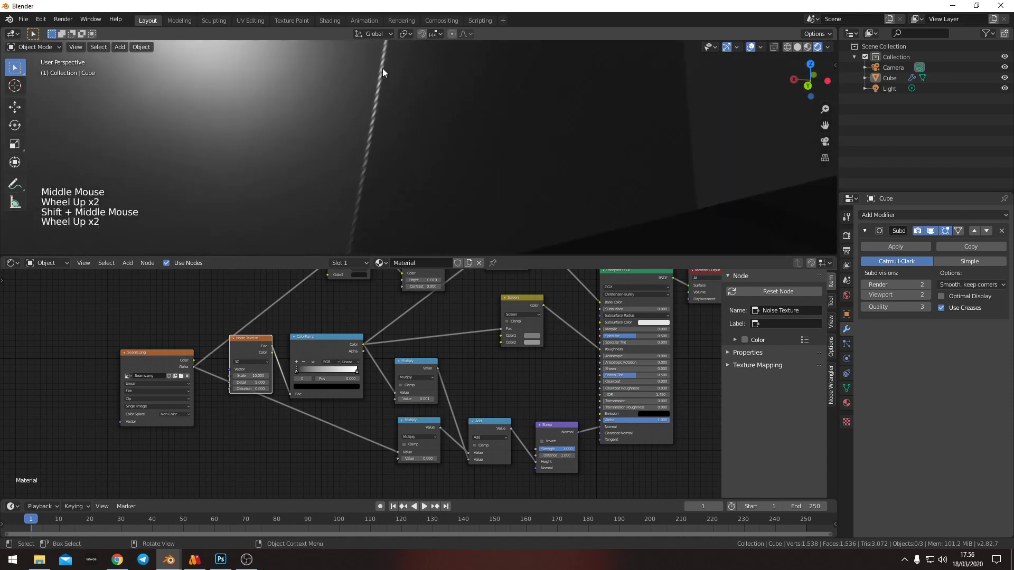
{"action": "scroll", "coordinate": [376, 116], "scroll_direction": "down", "scroll_amount": 1}
{"action": "scroll", "coordinate": [391, 130], "scroll_direction": "up", "scroll_amount": 1}
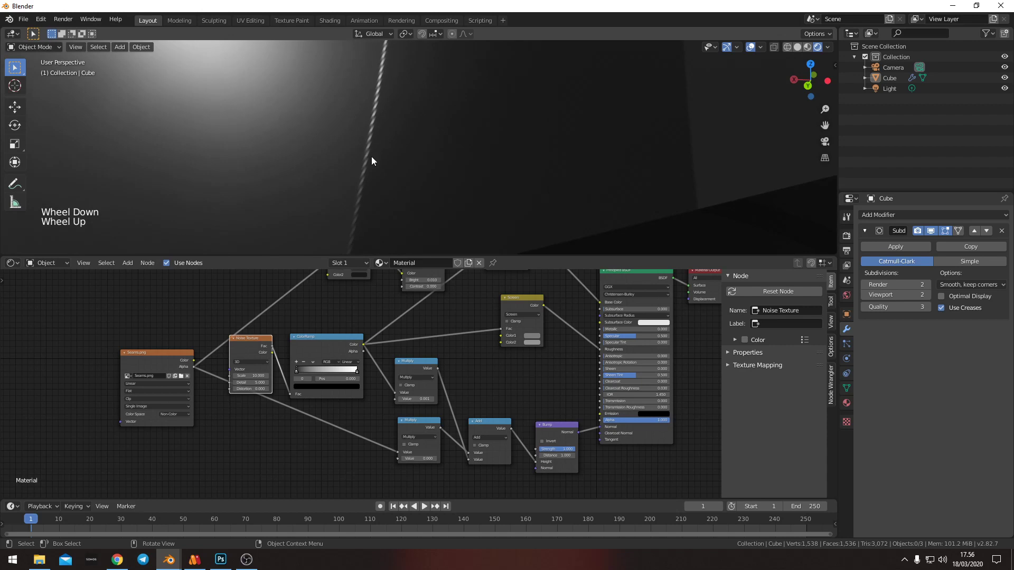
Preview the Seams.png texture's Alpha output alone on the sphere
{"action": "middle_click_drag", "start_coordinate": [475, 317], "coordinate": [437, 406]}
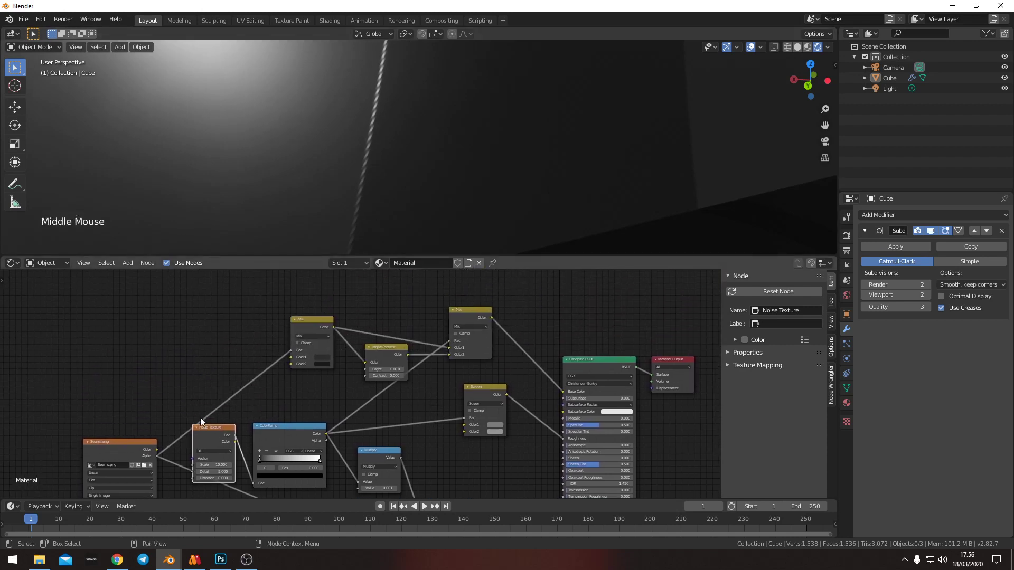
{"action": "middle_click_drag", "start_coordinate": [201, 422], "coordinate": [319, 347]}
{"action": "left_click", "coordinate": [260, 385], "text": "ctrl+shift"}
{"action": "left_click", "coordinate": [260, 385], "text": "ctrl+shift"}
{"action": "left_click", "coordinate": [261, 385], "text": "ctrl+shift"}
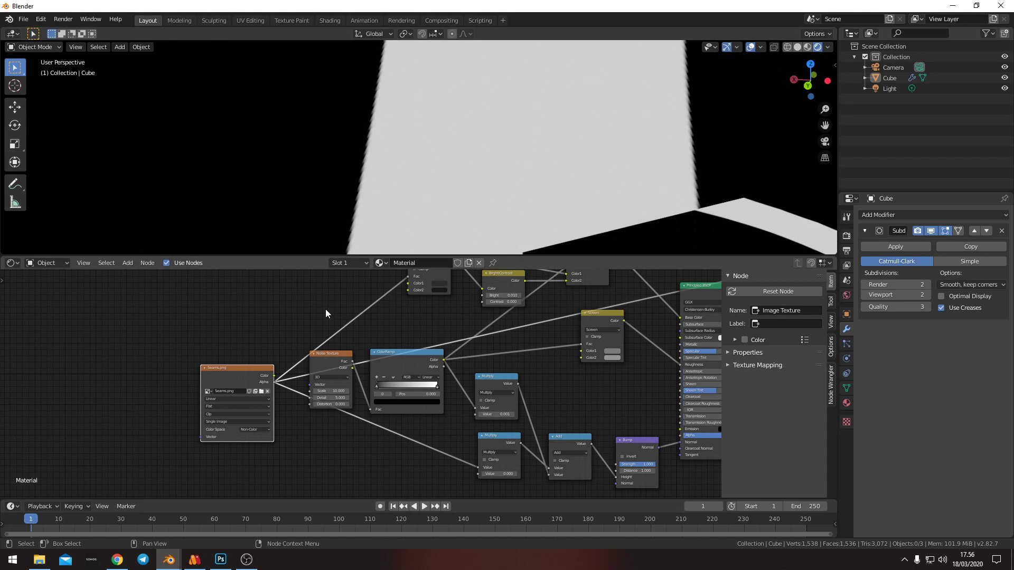
Switch to Moho and examine the whole seam line drawing
{"action": "left_click", "coordinate": [194, 559]}
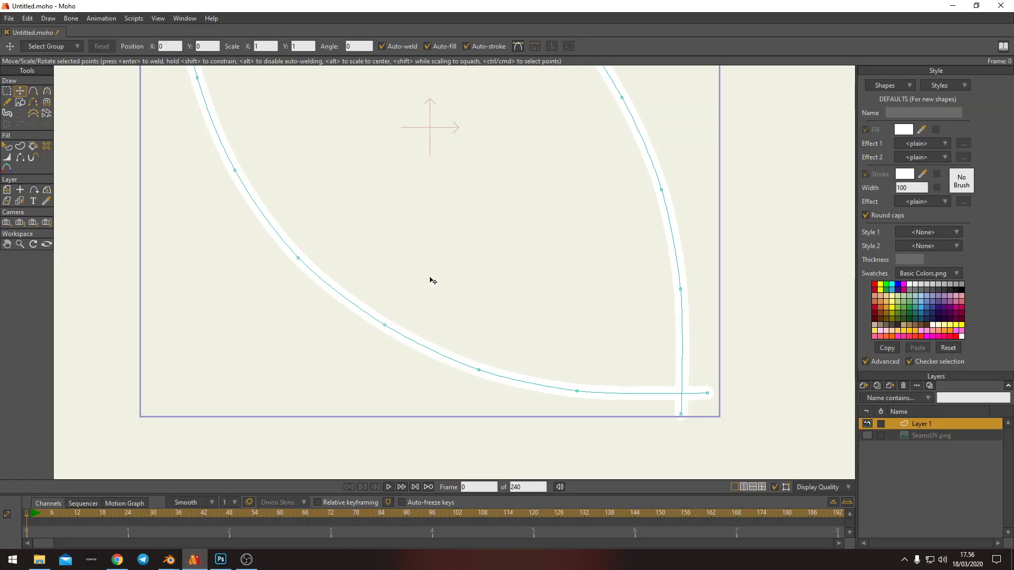
{"action": "right_click_drag", "start_coordinate": [448, 244], "coordinate": [433, 311]}
{"action": "scroll", "coordinate": [433, 311], "scroll_direction": "down", "scroll_amount": 2}
{"action": "right_click_drag", "start_coordinate": [437, 265], "coordinate": [432, 300]}
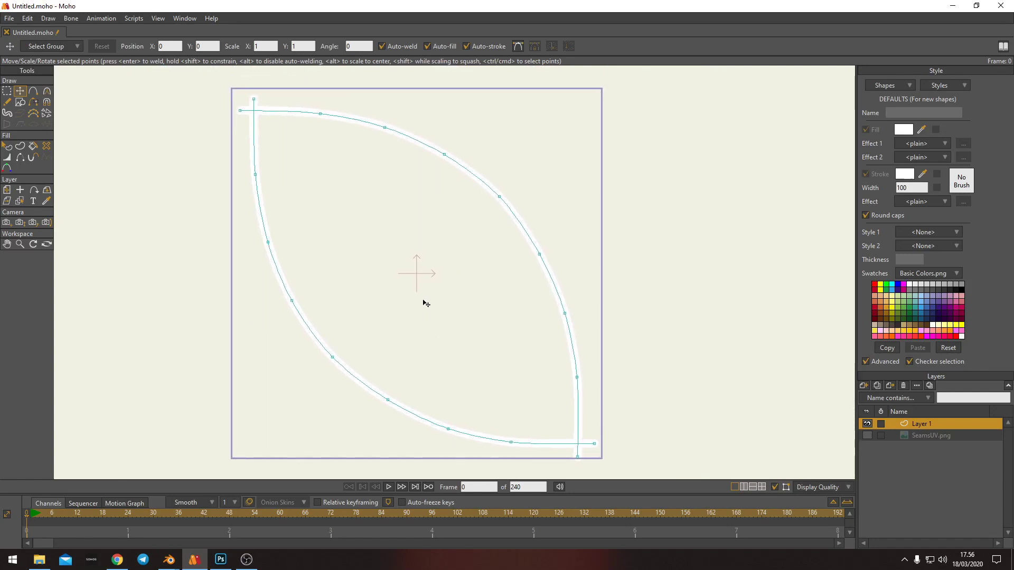
Switch back to Blender, inspect the seam mask's edges on the sphere, and return the preview to the Principled BSDF
{"action": "mouse_move", "coordinate": [169, 560]}
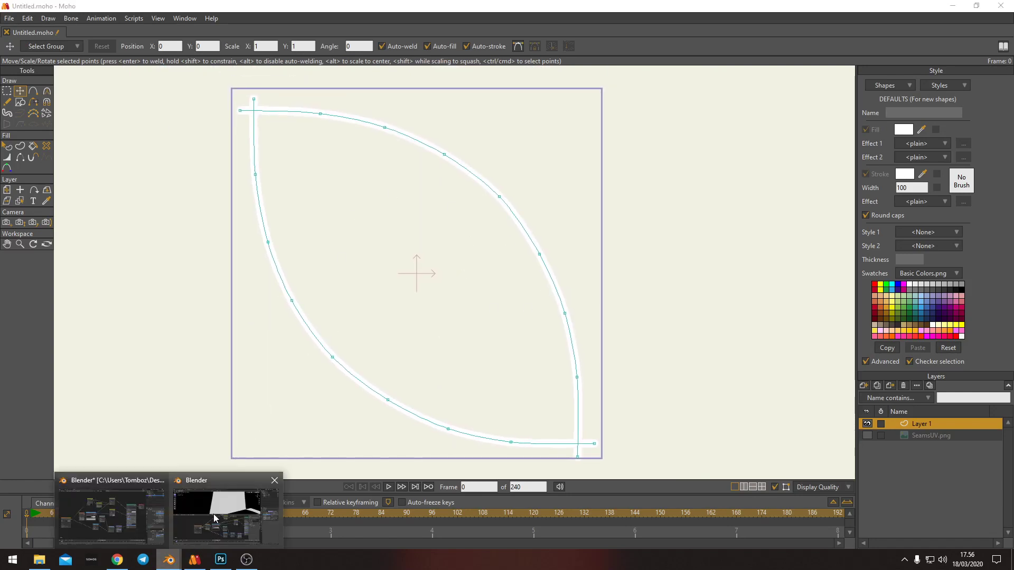
{"action": "left_click", "coordinate": [214, 514]}
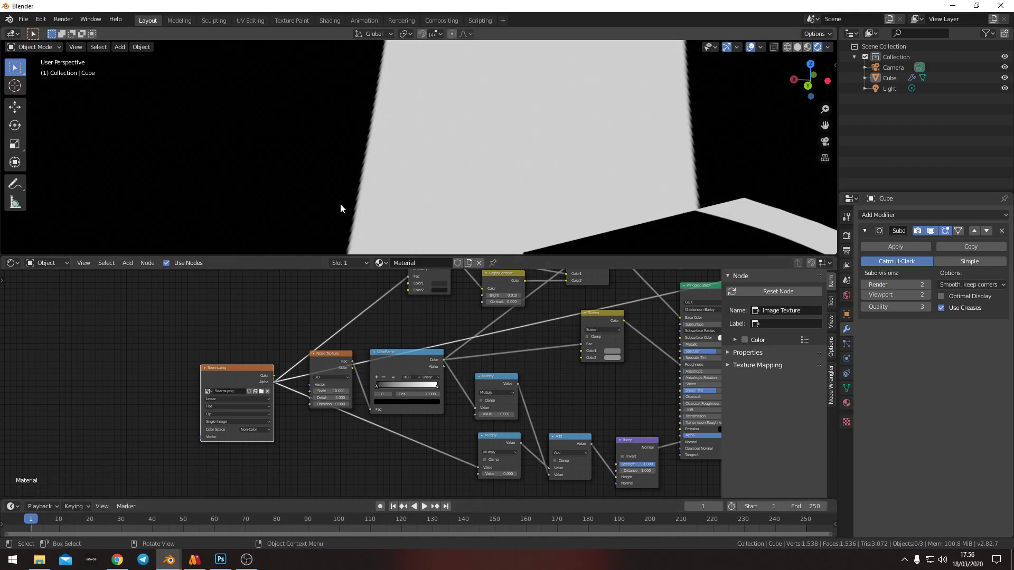
{"action": "scroll", "coordinate": [423, 136], "scroll_direction": "down", "scroll_amount": 3}
{"action": "scroll", "coordinate": [426, 144], "scroll_direction": "up", "scroll_amount": 3}
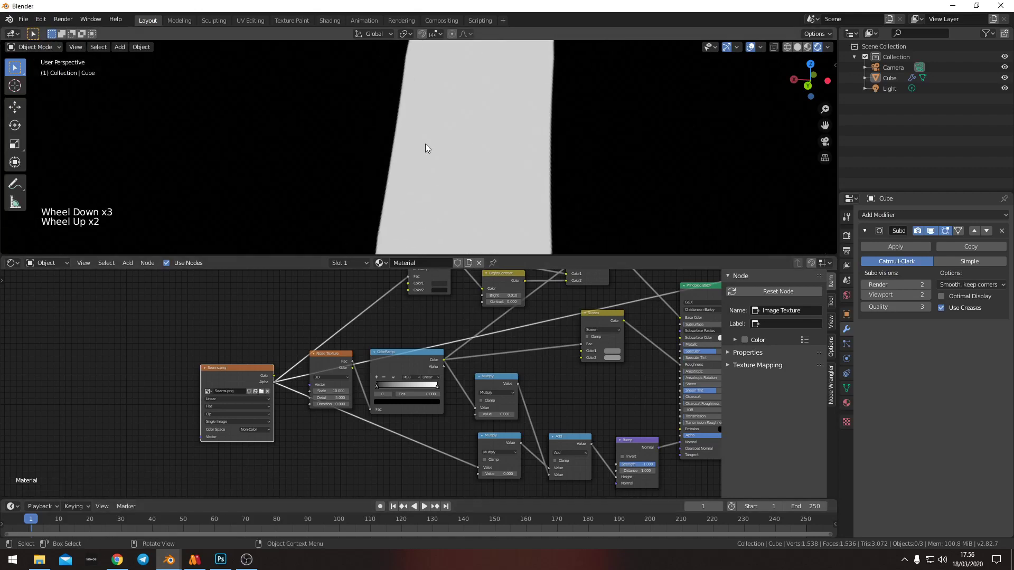
{"action": "middle_click", "coordinate": [569, 366]}
{"action": "middle_click_drag", "start_coordinate": [570, 365], "coordinate": [445, 370]}
{"action": "left_click", "coordinate": [595, 295], "text": "ctrl+shift"}
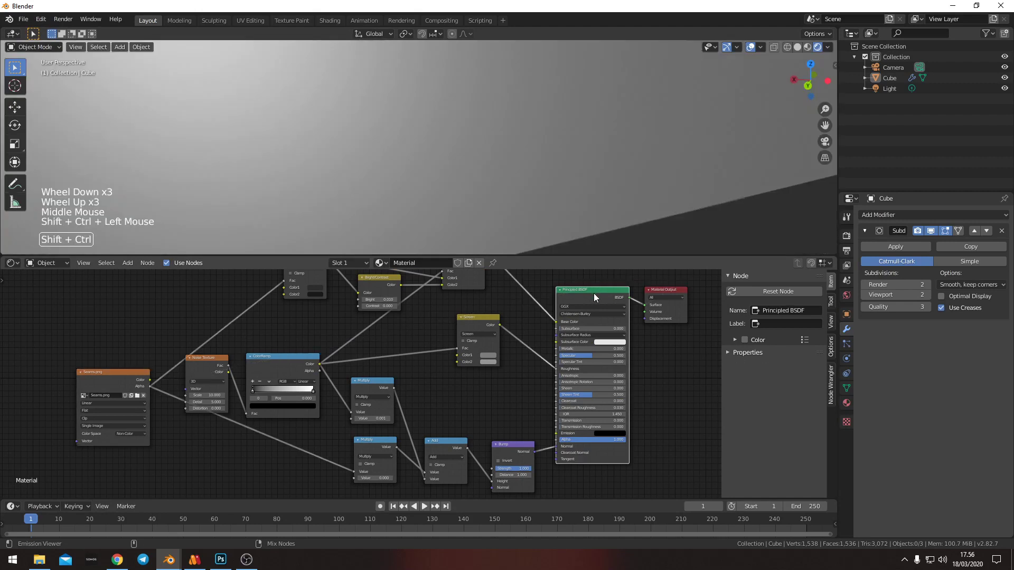
Move the Material Output node farther from the Principled BSDF and hide the node editor's sidebar
{"action": "left_click", "coordinate": [668, 293]}
{"action": "key", "text": "g"}
{"action": "left_click", "coordinate": [8, 346]}
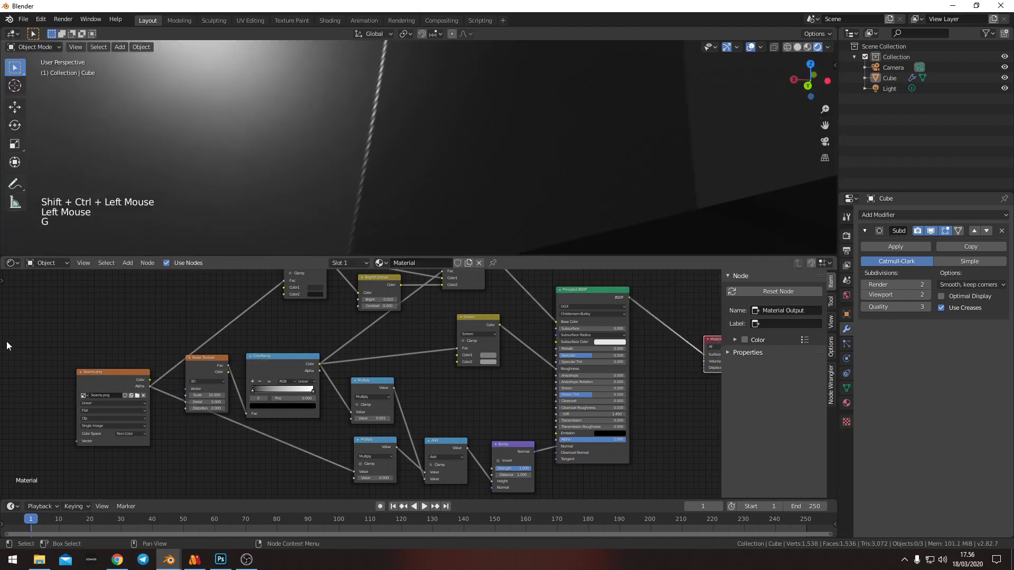
{"action": "key", "text": "n"}
{"action": "middle_click_drag", "start_coordinate": [483, 398], "coordinate": [427, 363]}
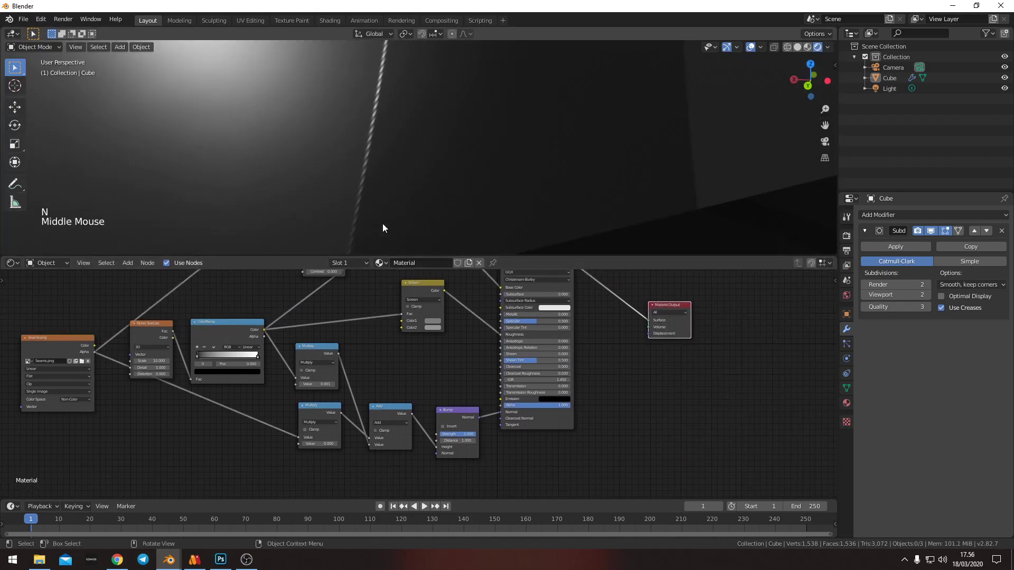
{"action": "scroll", "coordinate": [398, 166], "scroll_direction": "down", "scroll_amount": 2}
{"action": "scroll", "coordinate": [398, 165], "scroll_direction": "down", "scroll_amount": 2}
{"action": "scroll", "coordinate": [418, 177], "scroll_direction": "up", "scroll_amount": 1}
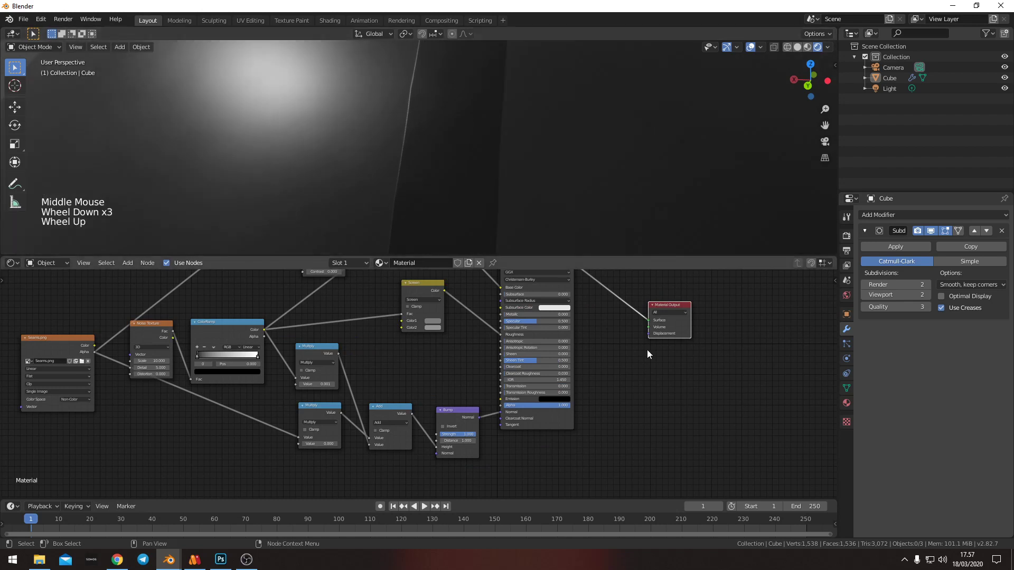
Add a Displacement node below the Principled BSDF and connect the Add node's Value output to its Height input
{"action": "key", "text": "shift+a"}
{"action": "mouse_move", "coordinate": [619, 440]}
{"action": "type", "text": "s"}
{"action": "type", "text": "dis"}
{"action": "key", "text": "Return"}
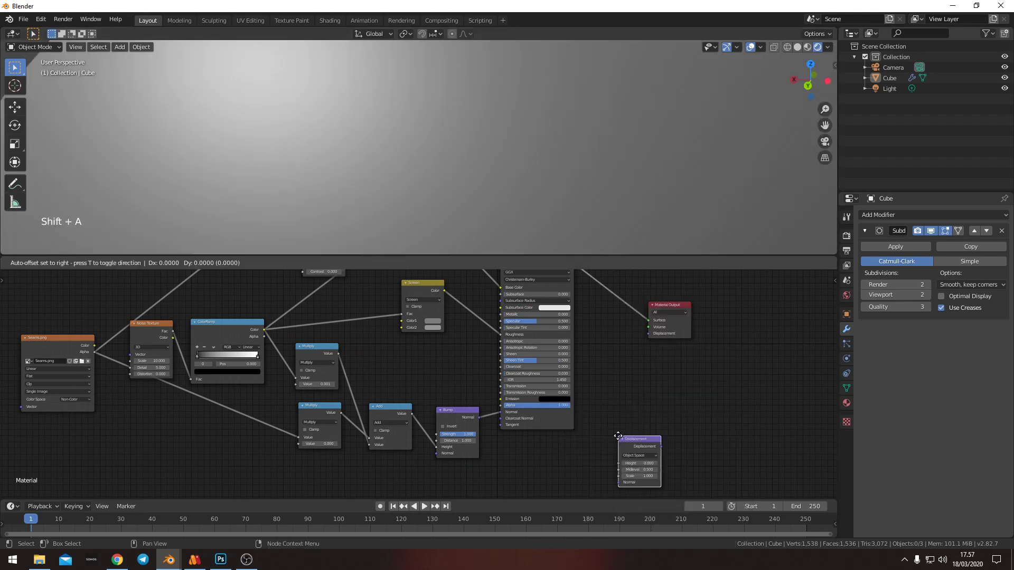
{"action": "scroll", "coordinate": [554, 452], "scroll_direction": "down", "scroll_amount": 2}
{"action": "middle_click_drag", "start_coordinate": [521, 449], "coordinate": [503, 417]}
{"action": "left_click", "coordinate": [496, 416]}
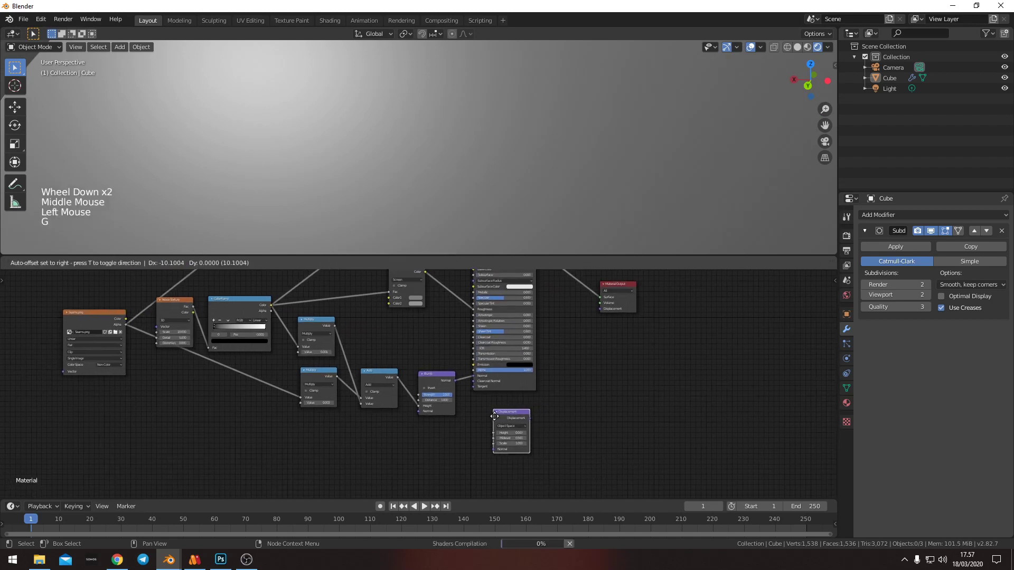
{"action": "key", "text": "g"}
{"action": "left_click_drag", "start_coordinate": [397, 378], "coordinate": [482, 431]}
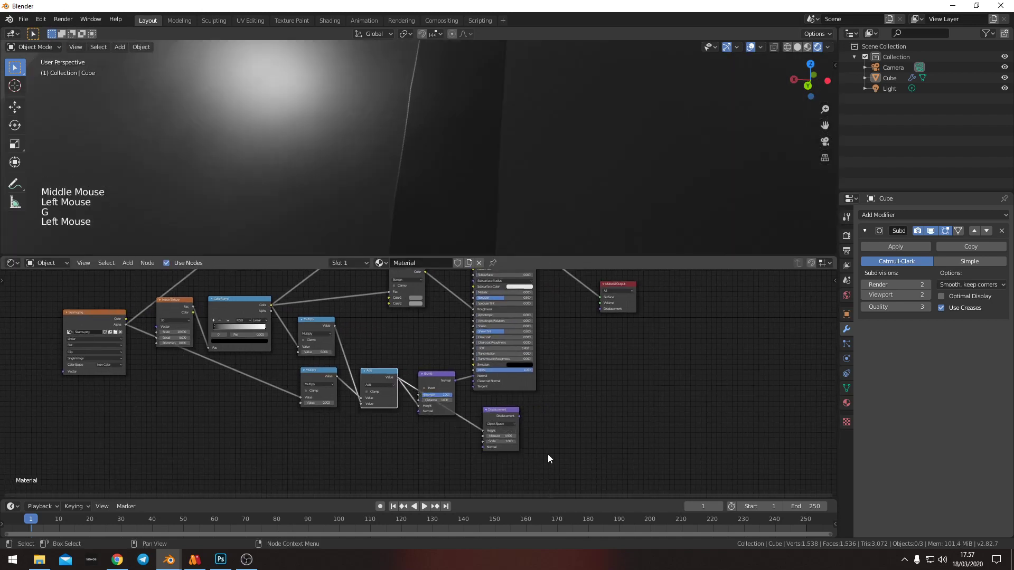
{"action": "scroll", "coordinate": [550, 456], "scroll_direction": "up", "scroll_amount": 5}
{"action": "left_click_drag", "start_coordinate": [553, 459], "coordinate": [542, 460]}
{"action": "middle_click_drag", "start_coordinate": [542, 459], "coordinate": [477, 434]}
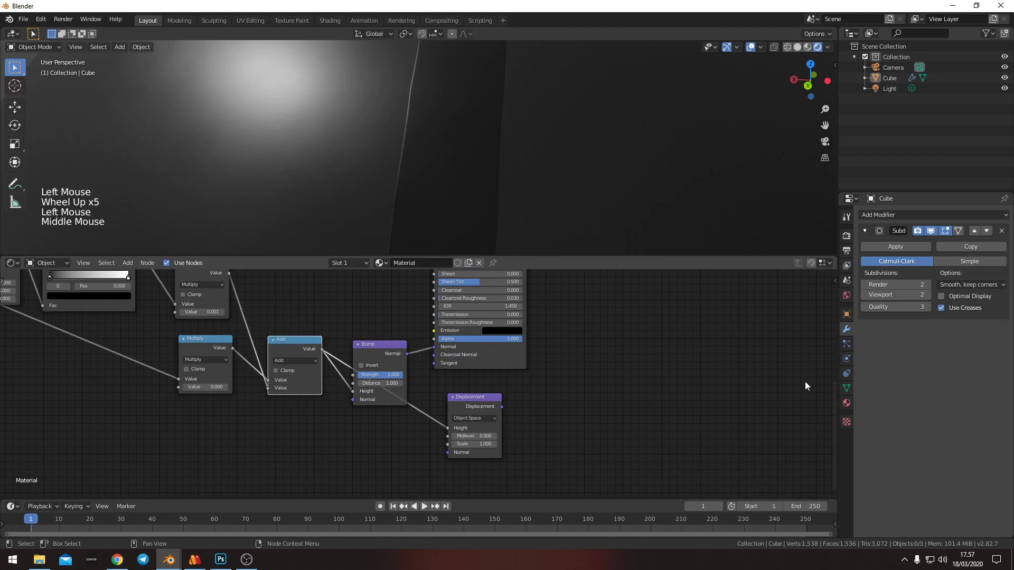
Look through the material's surface, volume, settings and viewport display properties for a displacement option
{"action": "left_click", "coordinate": [847, 403]}
{"action": "scroll", "coordinate": [872, 271], "scroll_direction": "down", "scroll_amount": 3}
{"action": "left_click", "coordinate": [870, 268]}
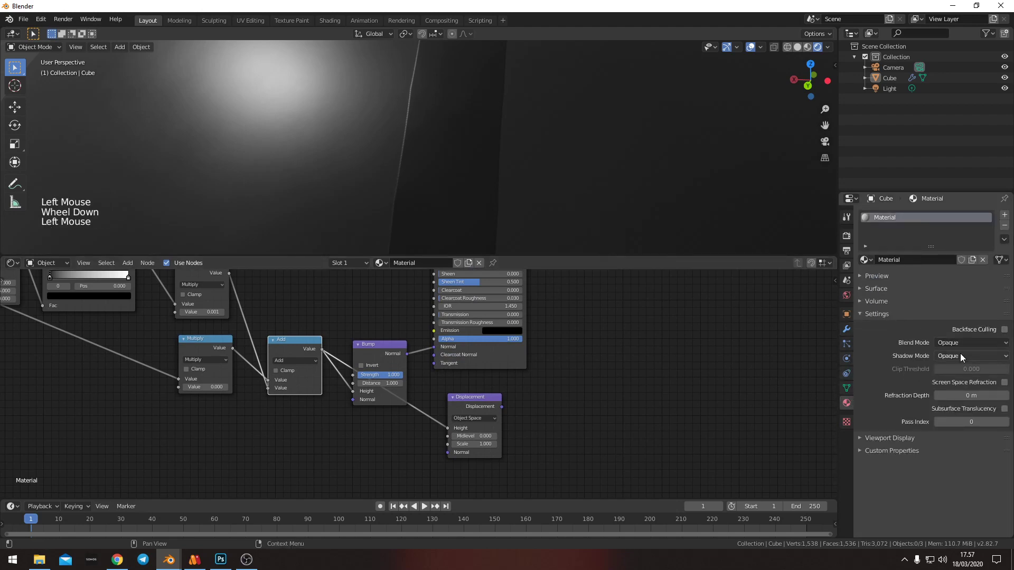
{"action": "left_click", "coordinate": [879, 300]}
{"action": "left_click", "coordinate": [879, 300]}
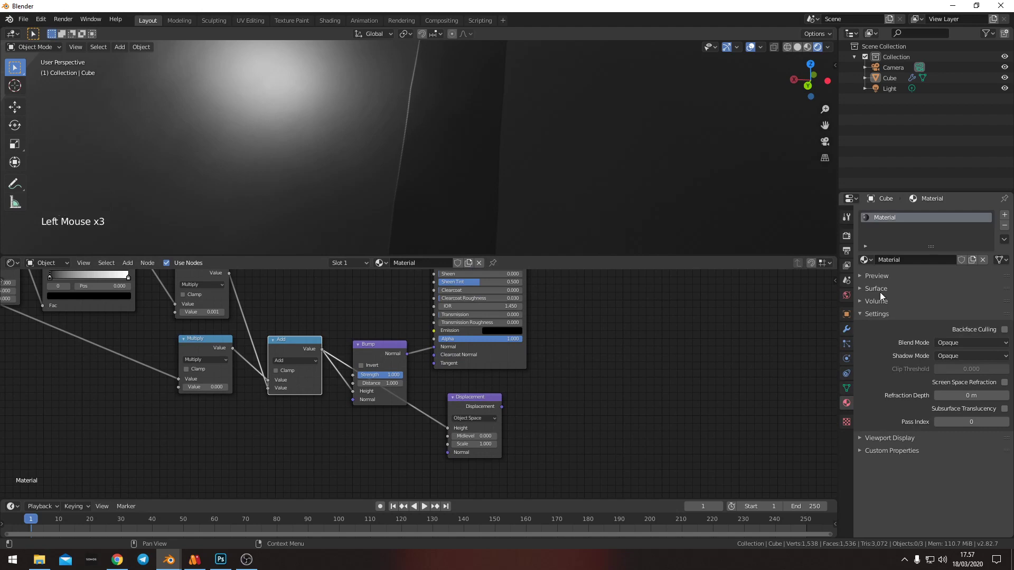
{"action": "left_click", "coordinate": [886, 439]}
{"action": "left_click", "coordinate": [886, 437]}
{"action": "left_click", "coordinate": [876, 302]}
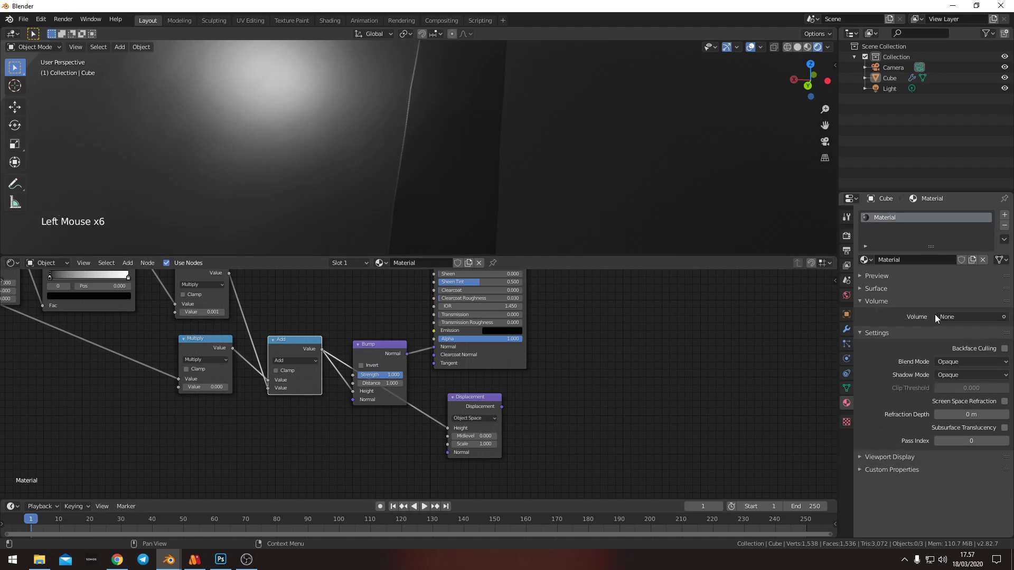
{"action": "left_click", "coordinate": [883, 289]}
{"action": "scroll", "coordinate": [884, 343], "scroll_direction": "down", "scroll_amount": 4}
{"action": "scroll", "coordinate": [884, 356], "scroll_direction": "down", "scroll_amount": 7}
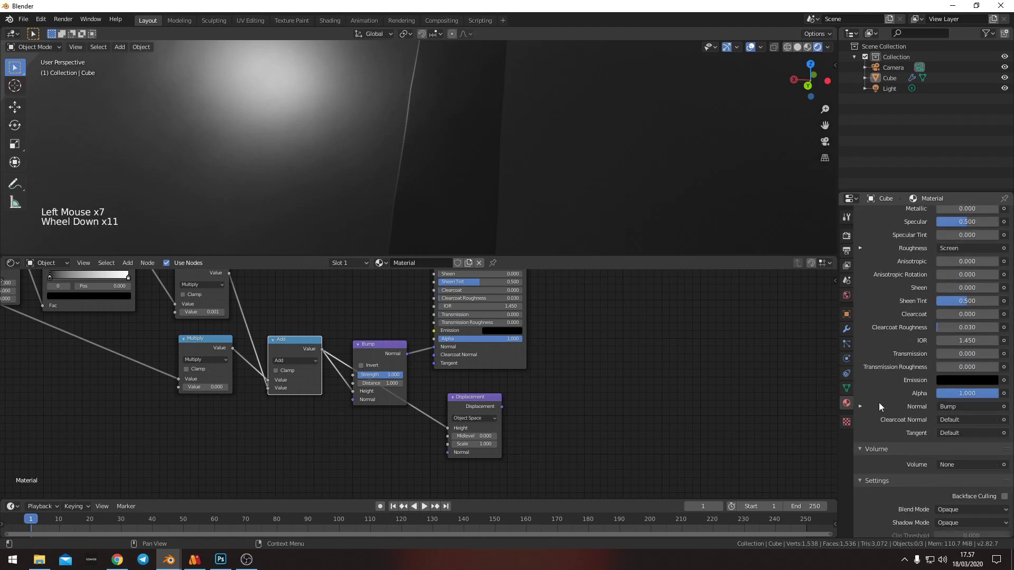
{"action": "scroll", "coordinate": [900, 465], "scroll_direction": "down", "scroll_amount": 2}
{"action": "scroll", "coordinate": [889, 459], "scroll_direction": "up", "scroll_amount": 9}
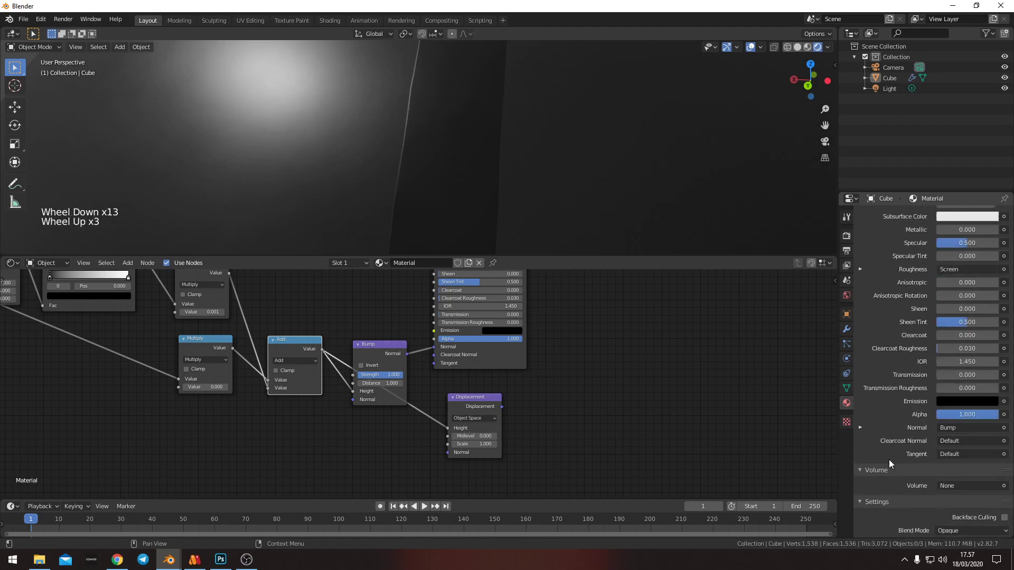
{"action": "scroll", "coordinate": [877, 280], "scroll_direction": "up", "scroll_amount": 7}
{"action": "left_click", "coordinate": [882, 289]}
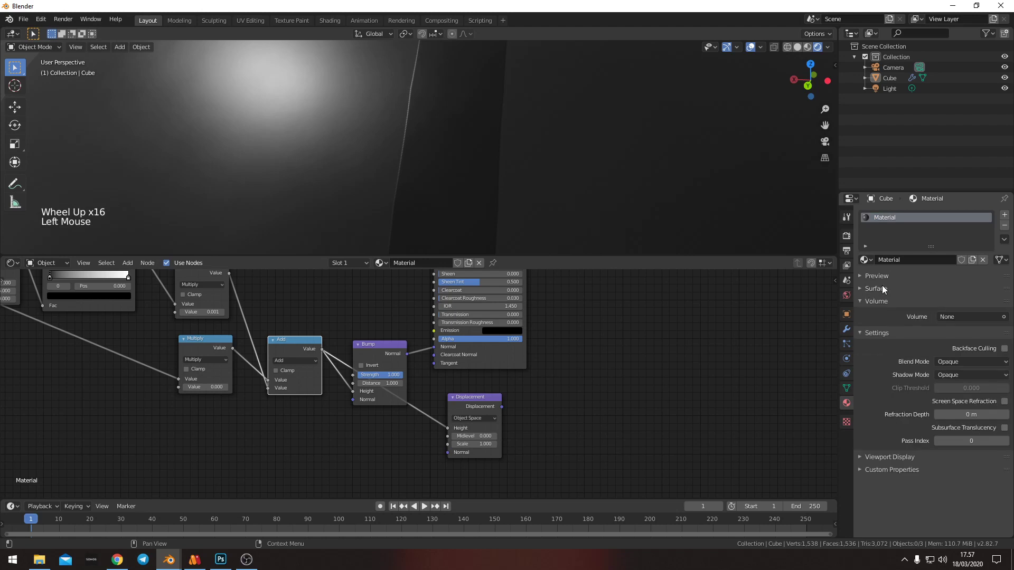
Switch the scene's render engine to Cycles
{"action": "left_click", "coordinate": [847, 221]}
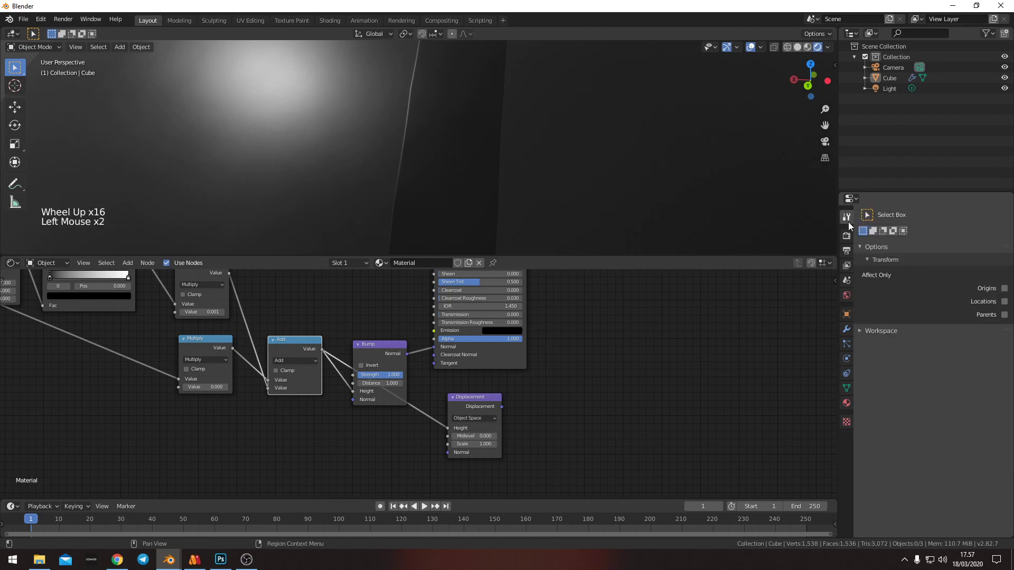
{"action": "left_click", "coordinate": [847, 236]}
{"action": "left_click", "coordinate": [958, 215]}
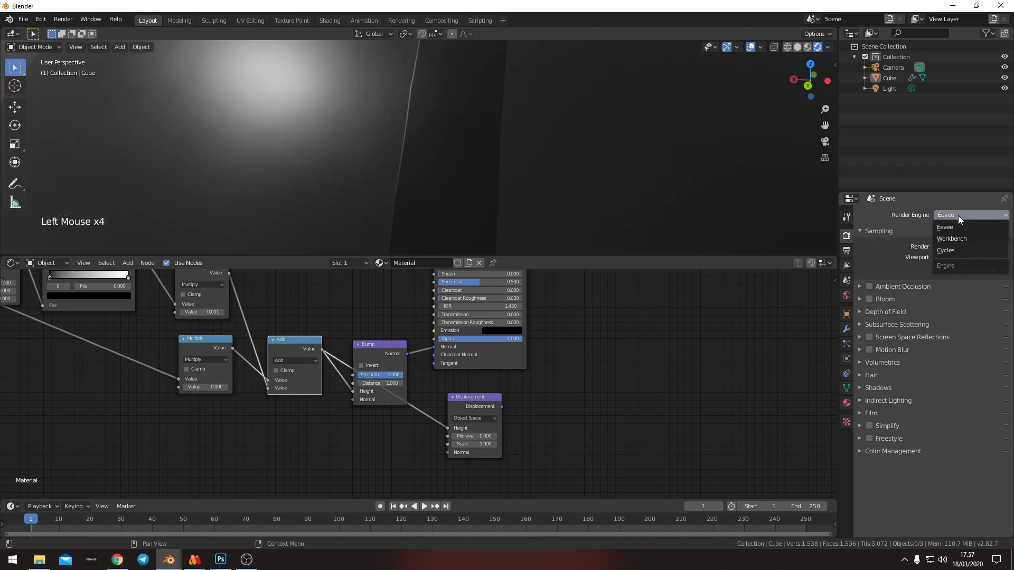
{"action": "left_click", "coordinate": [950, 252]}
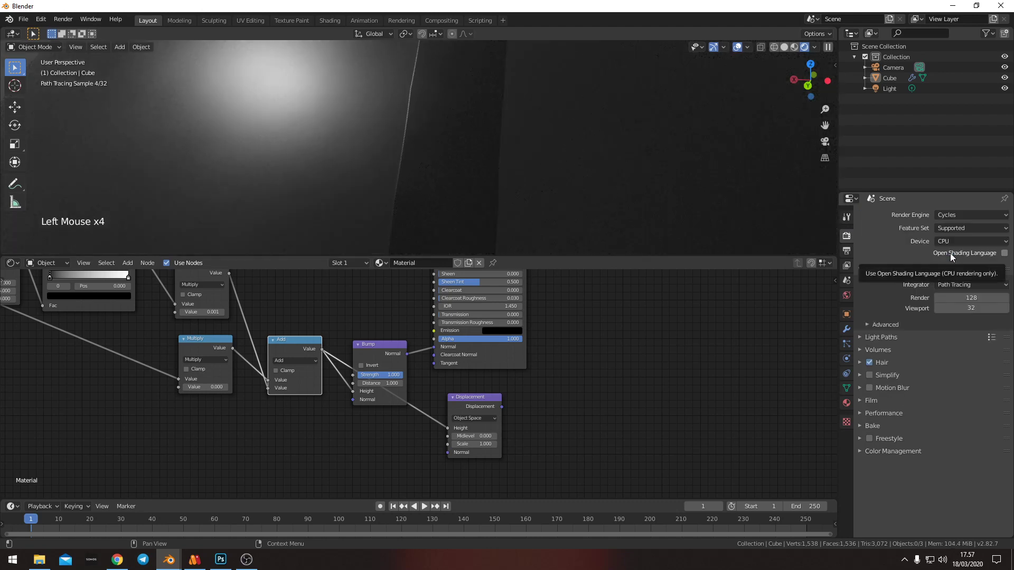
Set the material's surface displacement method to Displacement and Bump
{"action": "left_click", "coordinate": [847, 403]}
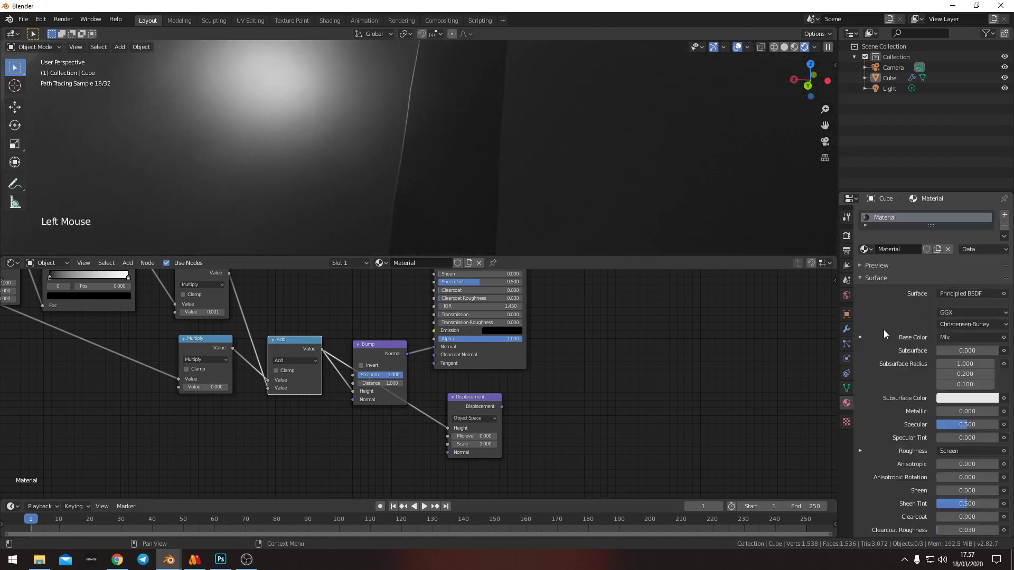
{"action": "left_click", "coordinate": [870, 277]}
{"action": "left_click", "coordinate": [875, 304]}
{"action": "left_click", "coordinate": [962, 319]}
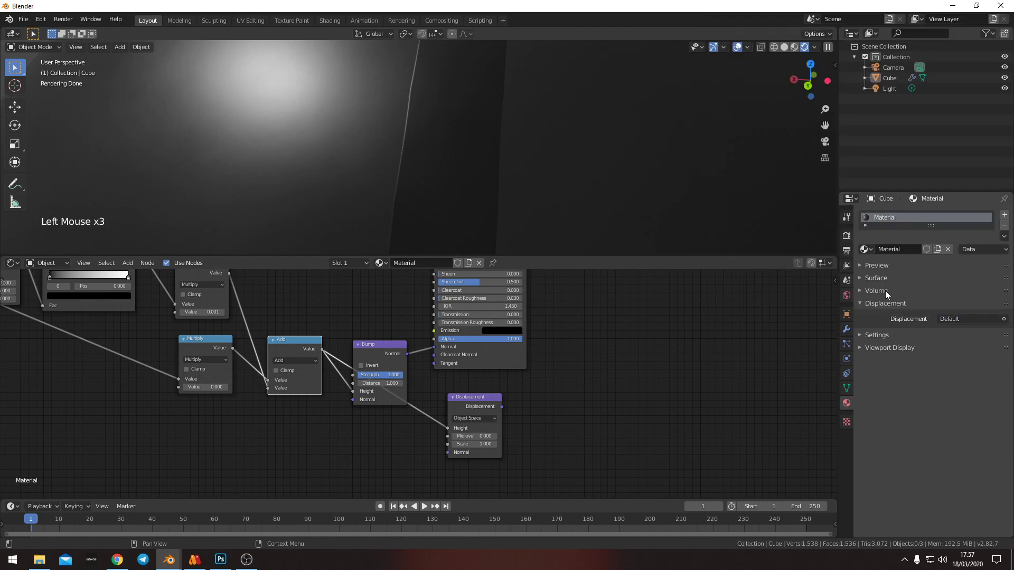
{"action": "left_click", "coordinate": [882, 335]}
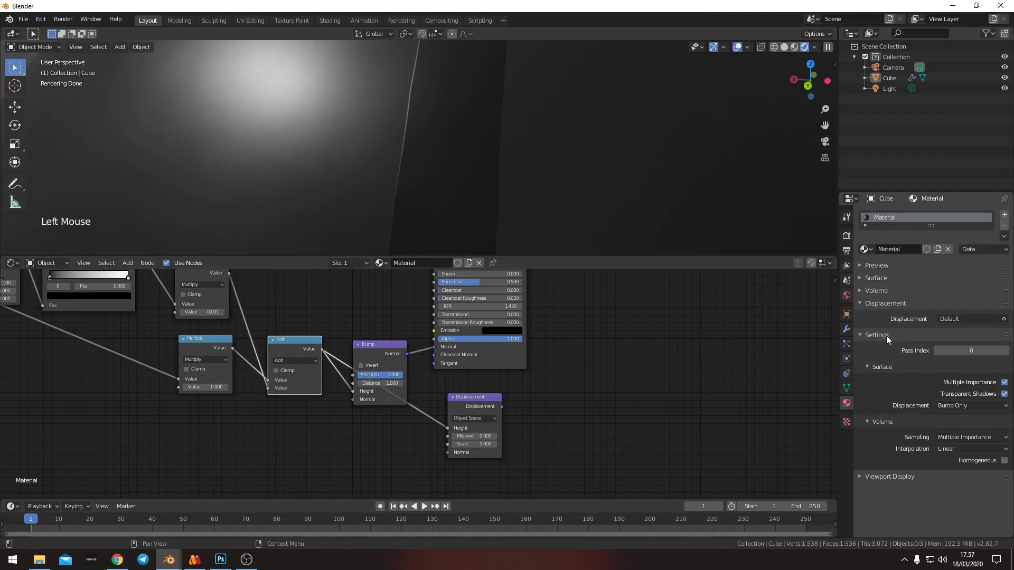
{"action": "left_click", "coordinate": [961, 405]}
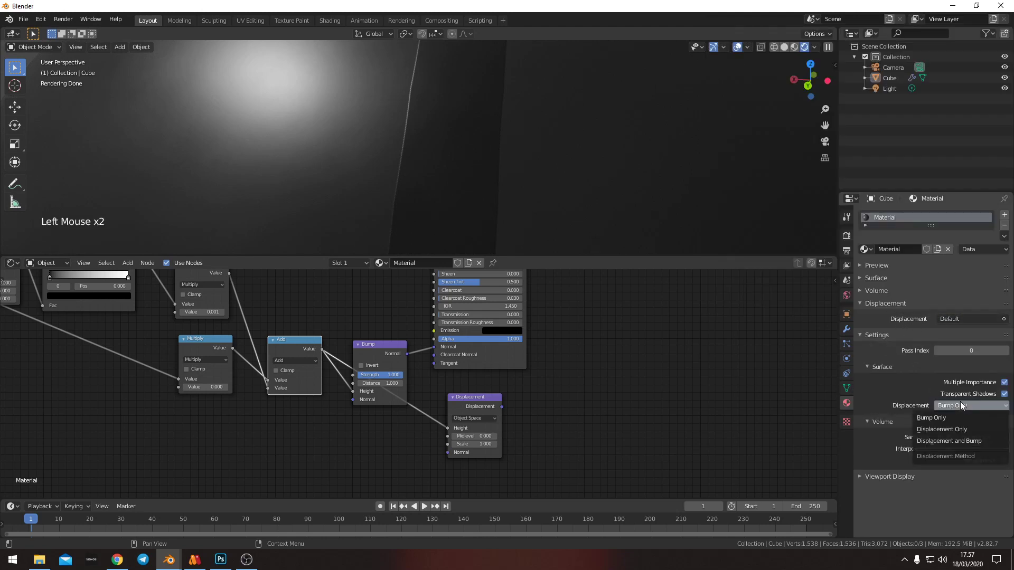
{"action": "left_click", "coordinate": [959, 440]}
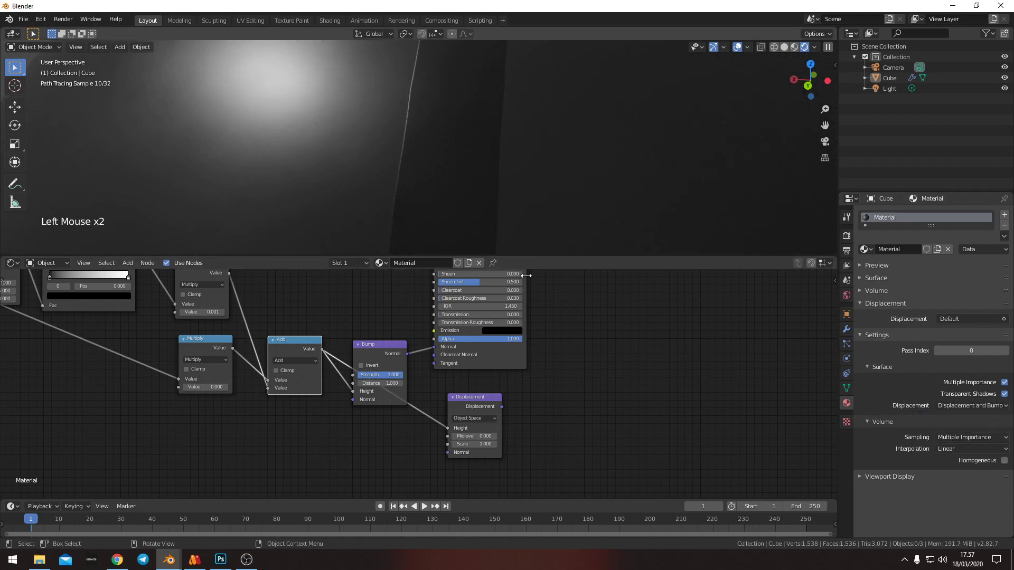
Connect the Displacement node's output to the Material Output's Displacement input
{"action": "scroll", "coordinate": [543, 386], "scroll_direction": "down", "scroll_amount": 4}
{"action": "left_click", "coordinate": [560, 343]}
{"action": "middle_click_drag", "start_coordinate": [574, 359], "coordinate": [379, 416]}
{"action": "scroll", "coordinate": [426, 366], "scroll_direction": "up", "scroll_amount": 5}
{"action": "mouse_move", "coordinate": [358, 421]}
{"action": "left_mouse_down"}
{"action": "mouse_move", "coordinate": [527, 303]}
{"action": "mouse_move", "coordinate": [350, 409]}
{"action": "left_mouse_up"}
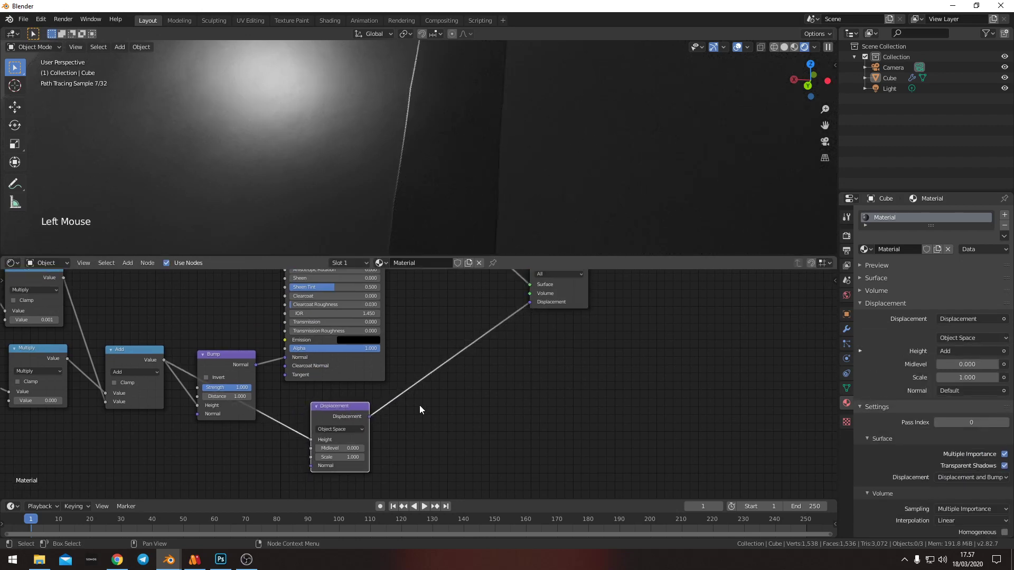
{"action": "middle_click_drag", "start_coordinate": [376, 420], "coordinate": [495, 420]}
{"action": "scroll", "coordinate": [411, 442], "scroll_direction": "up", "scroll_amount": 2}
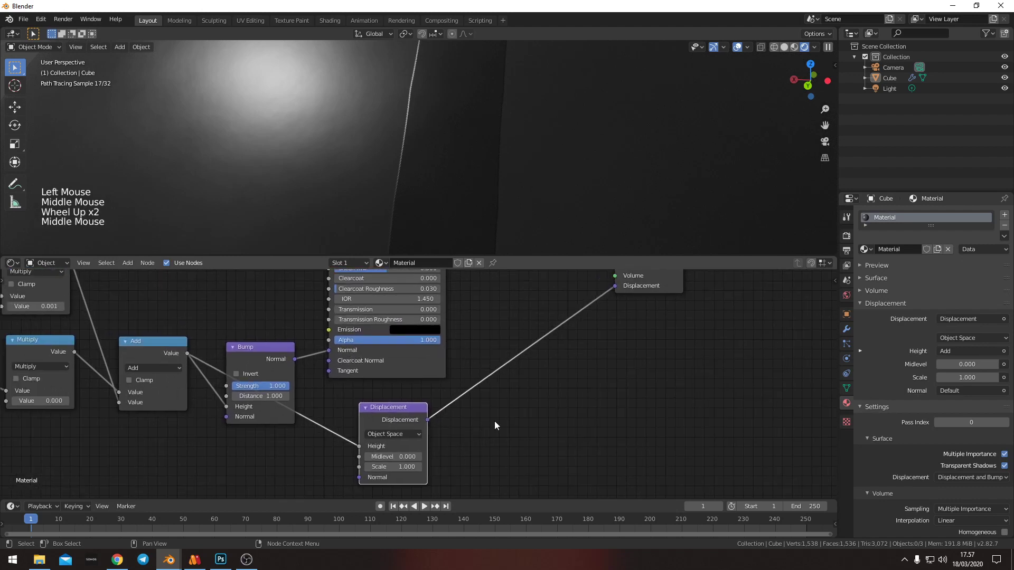
Preview the Displacement node's output alone on the sphere, and return the preview to the Principled BSDF
{"action": "scroll", "coordinate": [515, 363], "scroll_direction": "down", "scroll_amount": 3}
{"action": "left_click", "coordinate": [392, 408], "text": "ctrl+shift"}
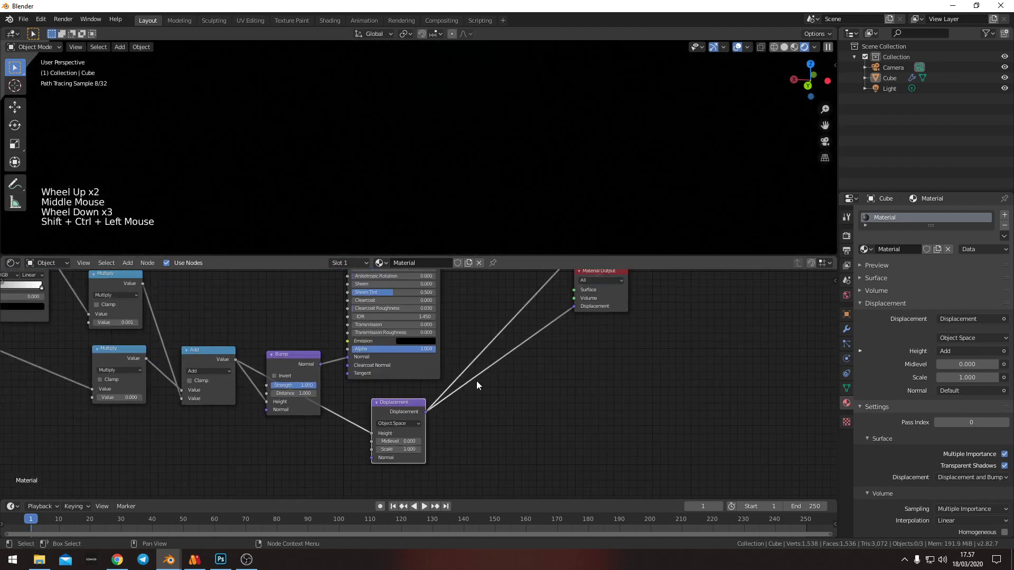
{"action": "middle_click_drag", "start_coordinate": [446, 313], "coordinate": [486, 342]}
{"action": "left_click", "coordinate": [458, 389], "text": "ctrl+shift"}
{"action": "middle_click_drag", "start_coordinate": [387, 443], "coordinate": [479, 400]}
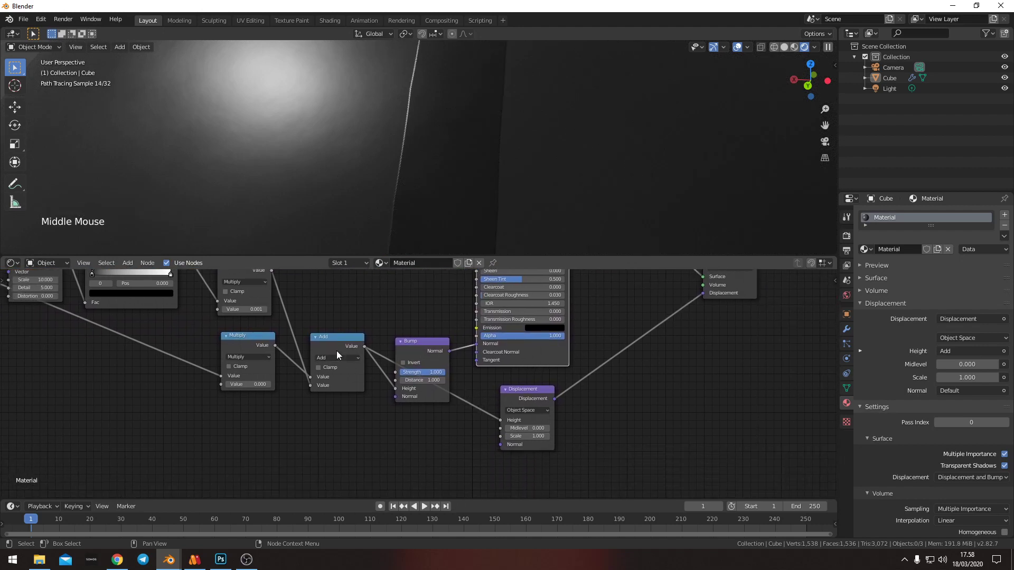
Preview the Add node's combined height output on the whole sphere, and restore the Principled BSDF preview
{"action": "left_click", "coordinate": [337, 351], "text": "ctrl+shift"}
{"action": "scroll", "coordinate": [421, 207], "scroll_direction": "down", "scroll_amount": 7}
{"action": "scroll", "coordinate": [423, 212], "scroll_direction": "up", "scroll_amount": 2}
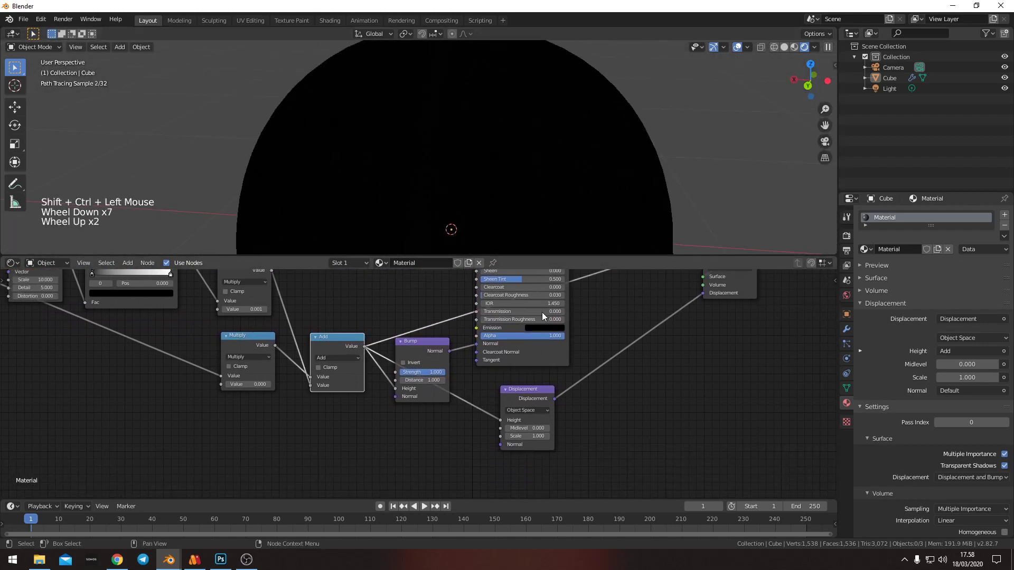
{"action": "left_click", "coordinate": [546, 396], "text": "ctrl+shift"}
{"action": "left_click", "coordinate": [554, 359], "text": "ctrl+shift"}
{"action": "middle_click_drag", "start_coordinate": [554, 360], "coordinate": [515, 383]}
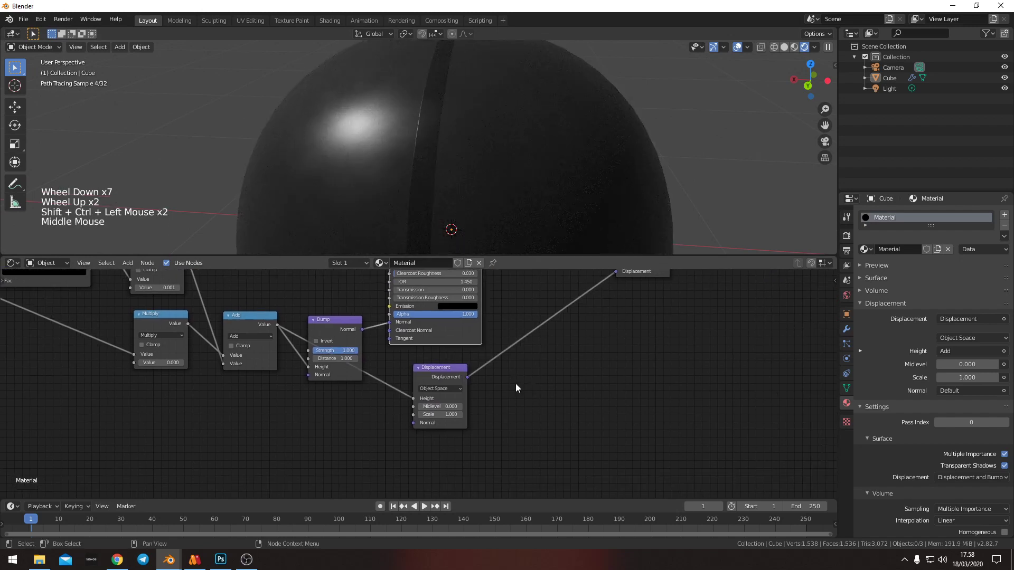
Compare the seam up close with the Displacement node disconnected from the Material Output and connected again
{"action": "scroll", "coordinate": [502, 402], "scroll_direction": "up", "scroll_amount": 8}
{"action": "scroll", "coordinate": [494, 413], "scroll_direction": "up", "scroll_amount": 1}
{"action": "mouse_move", "coordinate": [429, 187]}
{"action": "middle_mouse_down"}
{"action": "mouse_move", "coordinate": [386, 185]}
{"action": "mouse_move", "coordinate": [440, 204]}
{"action": "middle_mouse_up"}
{"action": "scroll", "coordinate": [377, 180], "scroll_direction": "up", "scroll_amount": 3}
{"action": "scroll", "coordinate": [440, 204], "scroll_direction": "up", "scroll_amount": 3}
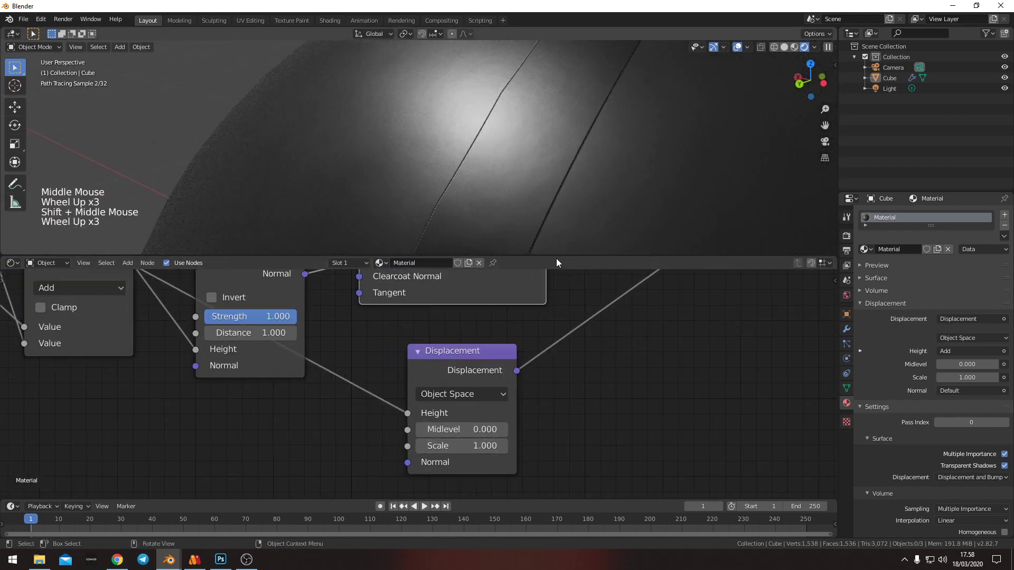
{"action": "middle_click_drag", "start_coordinate": [629, 345], "coordinate": [503, 399]}
{"action": "left_click_drag", "start_coordinate": [579, 282], "coordinate": [505, 351]}
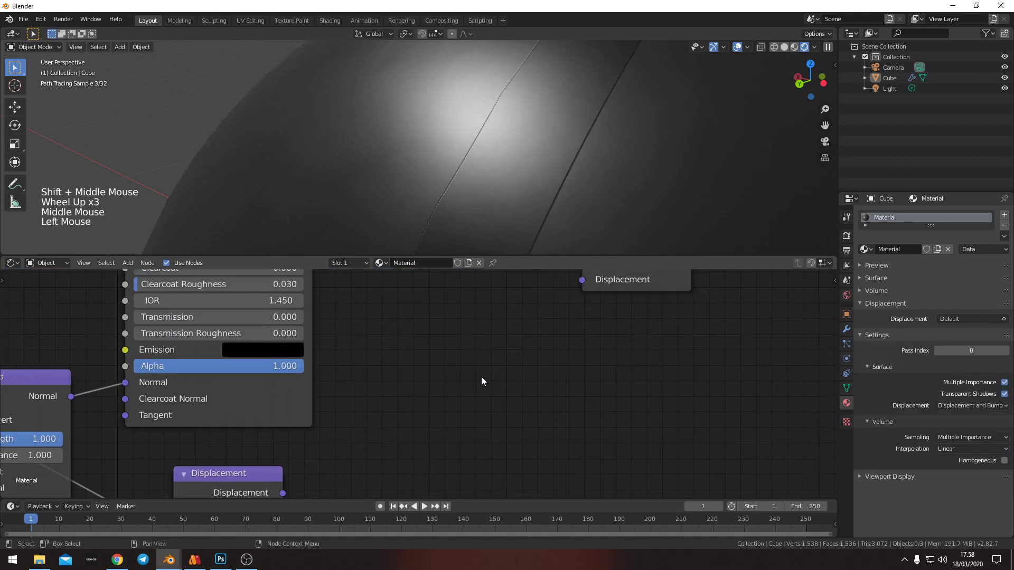
{"action": "scroll", "coordinate": [402, 420], "scroll_direction": "down", "scroll_amount": 3}
{"action": "left_click_drag", "start_coordinate": [311, 470], "coordinate": [548, 301]}
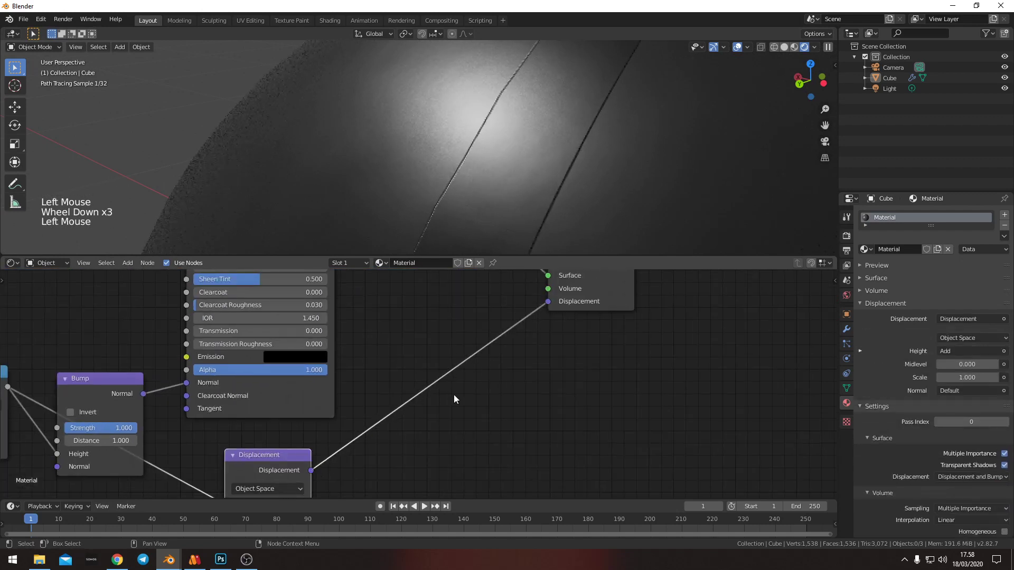
Set the Displacement node's Scale to 0.01
{"action": "middle_click_drag", "start_coordinate": [418, 428], "coordinate": [506, 344]}
{"action": "left_click", "coordinate": [374, 445]}
{"action": "type", "text": "0.01"}
{"action": "key", "text": "Return"}
Inspect the displaced seam on the sphere from several angles and close up along its edge
{"action": "scroll", "coordinate": [497, 345], "scroll_direction": "down", "scroll_amount": 4}
{"action": "middle_click_drag", "start_coordinate": [497, 345], "coordinate": [565, 352]}
{"action": "scroll", "coordinate": [484, 375], "scroll_direction": "down", "scroll_amount": 4}
{"action": "left_click", "coordinate": [483, 365]}
{"action": "middle_click_drag", "start_coordinate": [482, 349], "coordinate": [455, 287]}
{"action": "scroll", "coordinate": [455, 287], "scroll_direction": "down", "scroll_amount": 2}
{"action": "middle_click_drag", "start_coordinate": [446, 206], "coordinate": [468, 177]}
{"action": "scroll", "coordinate": [525, 203], "scroll_direction": "down", "scroll_amount": 4}
{"action": "scroll", "coordinate": [599, 204], "scroll_direction": "down", "scroll_amount": 1}
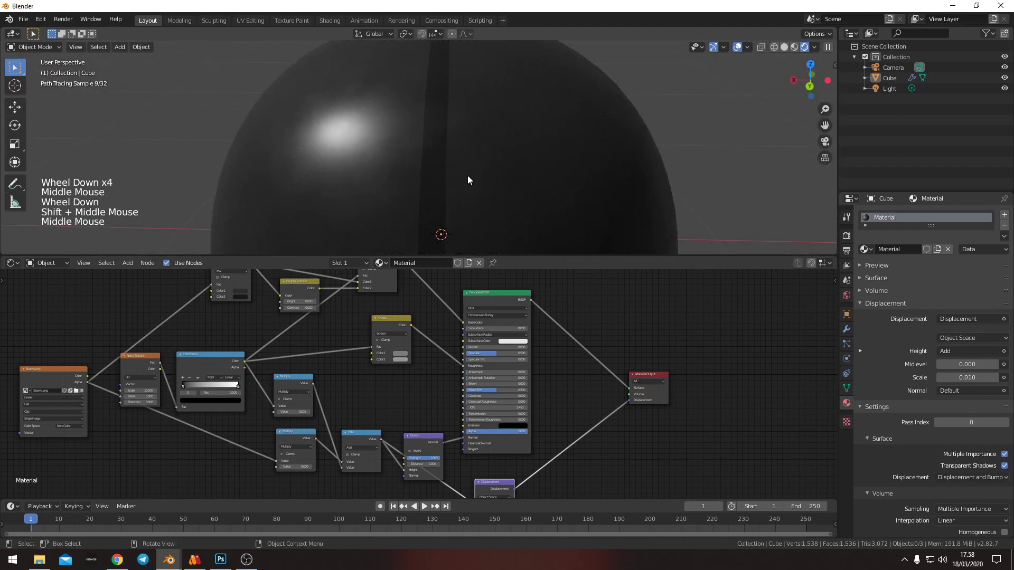
{"action": "middle_click_drag", "start_coordinate": [423, 141], "coordinate": [351, 164]}
{"action": "scroll", "coordinate": [390, 138], "scroll_direction": "up", "scroll_amount": 4}
{"action": "scroll", "coordinate": [405, 168], "scroll_direction": "up", "scroll_amount": 2}
{"action": "scroll", "coordinate": [434, 161], "scroll_direction": "down", "scroll_amount": 5}
{"action": "scroll", "coordinate": [543, 178], "scroll_direction": "down", "scroll_amount": 2}
{"action": "middle_click_drag", "start_coordinate": [543, 178], "coordinate": [440, 166]}
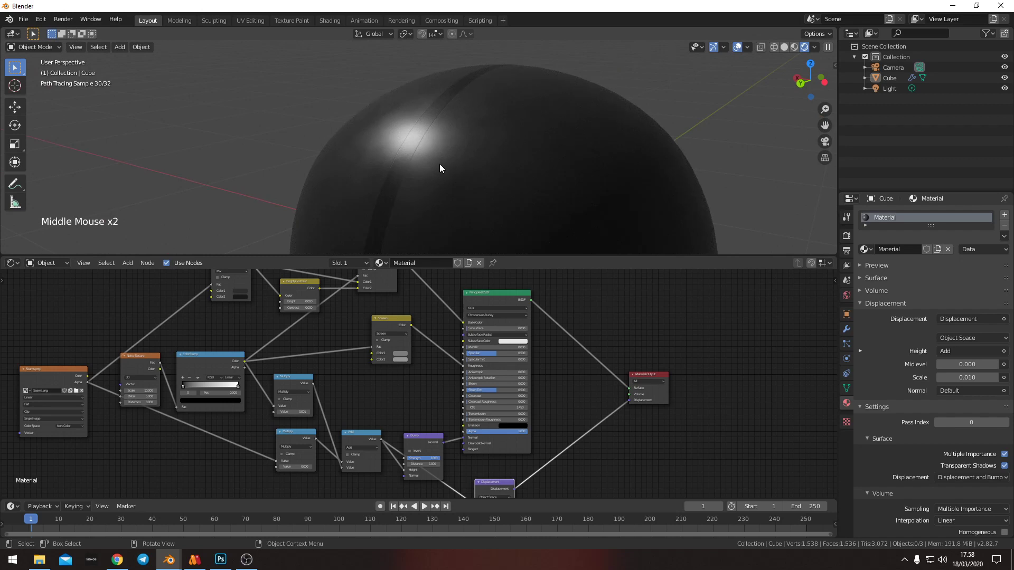
{"action": "middle_click", "coordinate": [440, 146]}
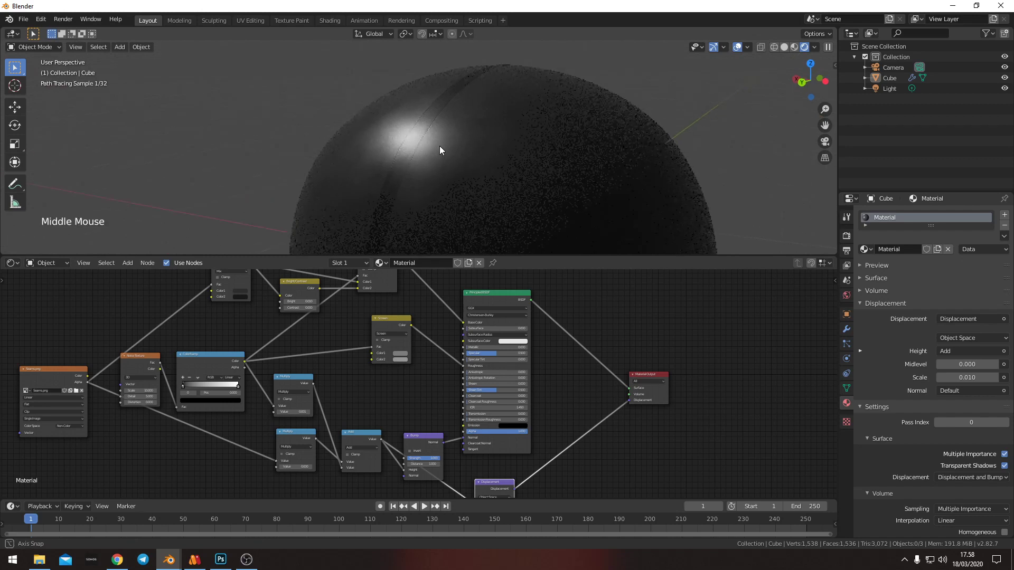
{"action": "scroll", "coordinate": [440, 147], "scroll_direction": "up", "scroll_amount": 2}
{"action": "middle_click_drag", "start_coordinate": [440, 146], "coordinate": [327, 213], "text": "shift"}
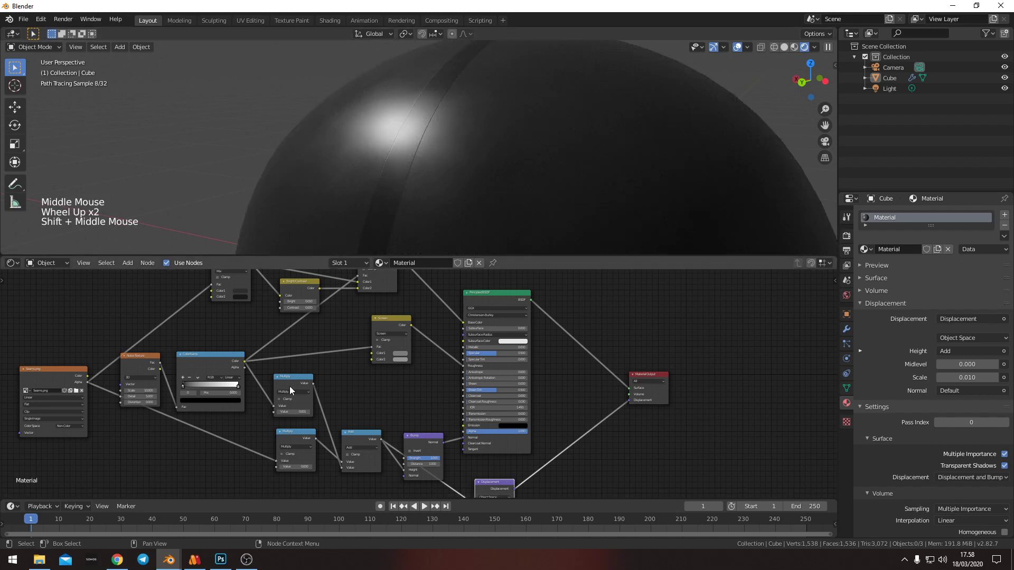
{"action": "scroll", "coordinate": [432, 144], "scroll_direction": "up", "scroll_amount": 1}
{"action": "middle_click_drag", "start_coordinate": [434, 149], "coordinate": [442, 161]}
{"action": "scroll", "coordinate": [441, 161], "scroll_direction": "down", "scroll_amount": 1}
{"action": "scroll", "coordinate": [442, 160], "scroll_direction": "up", "scroll_amount": 8}
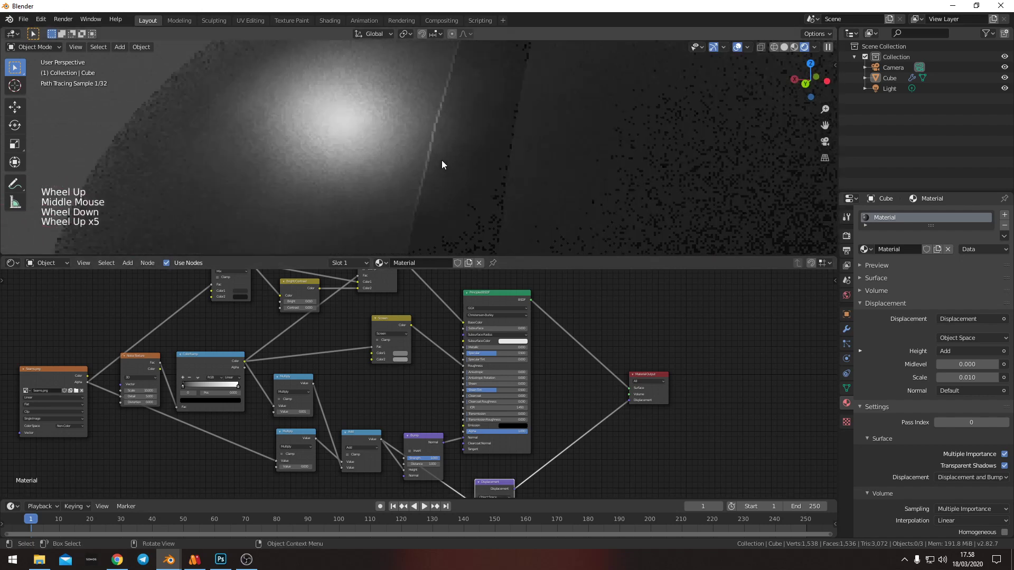
{"action": "scroll", "coordinate": [458, 139], "scroll_direction": "down", "scroll_amount": 2}
{"action": "scroll", "coordinate": [457, 138], "scroll_direction": "up", "scroll_amount": 1}
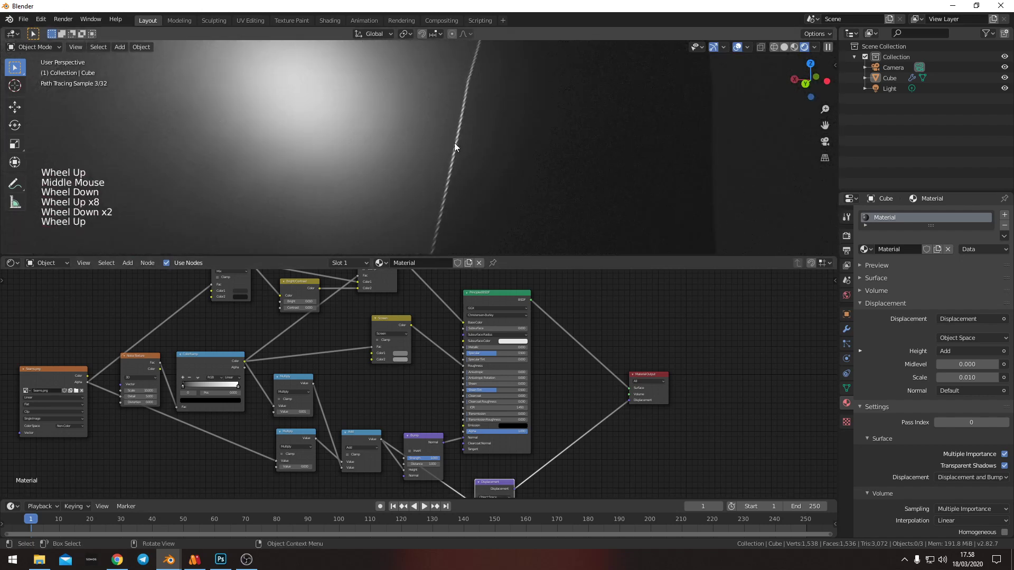
Switch to Photoshop and open Seams.png from the Seams folder
{"action": "left_click", "coordinate": [221, 561]}
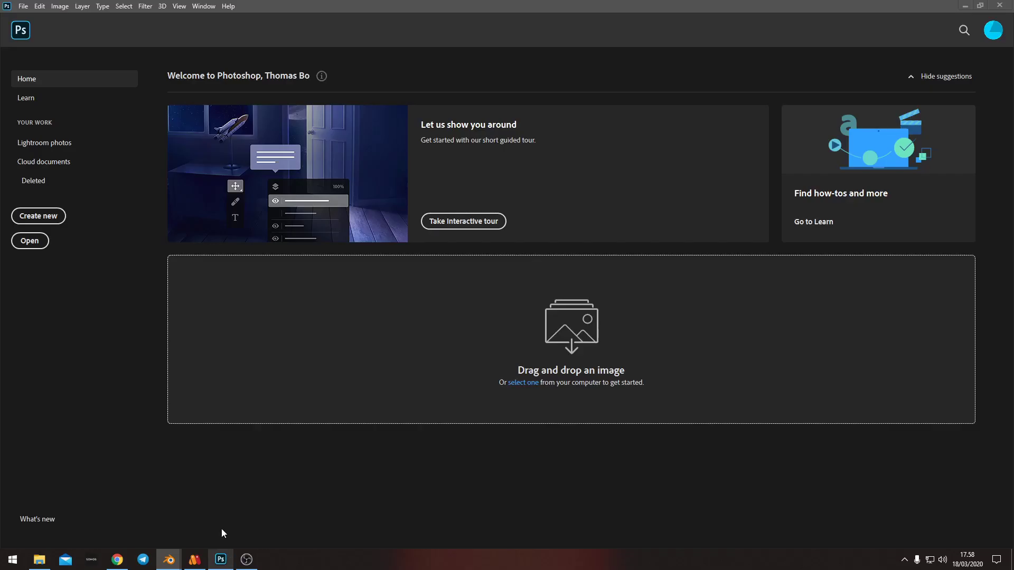
{"action": "left_click", "coordinate": [39, 559]}
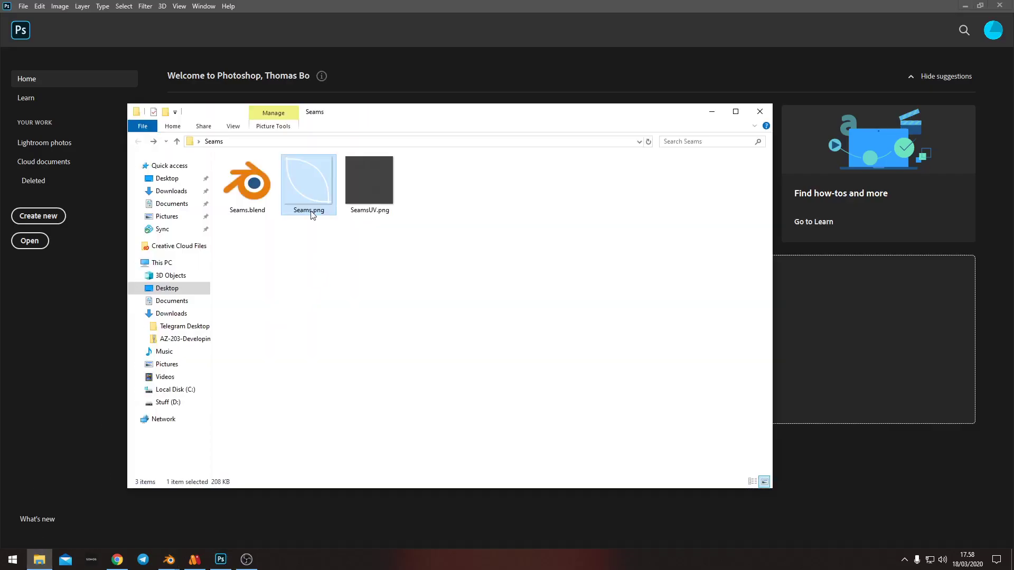
{"action": "left_click_drag", "start_coordinate": [319, 182], "coordinate": [68, 331]}
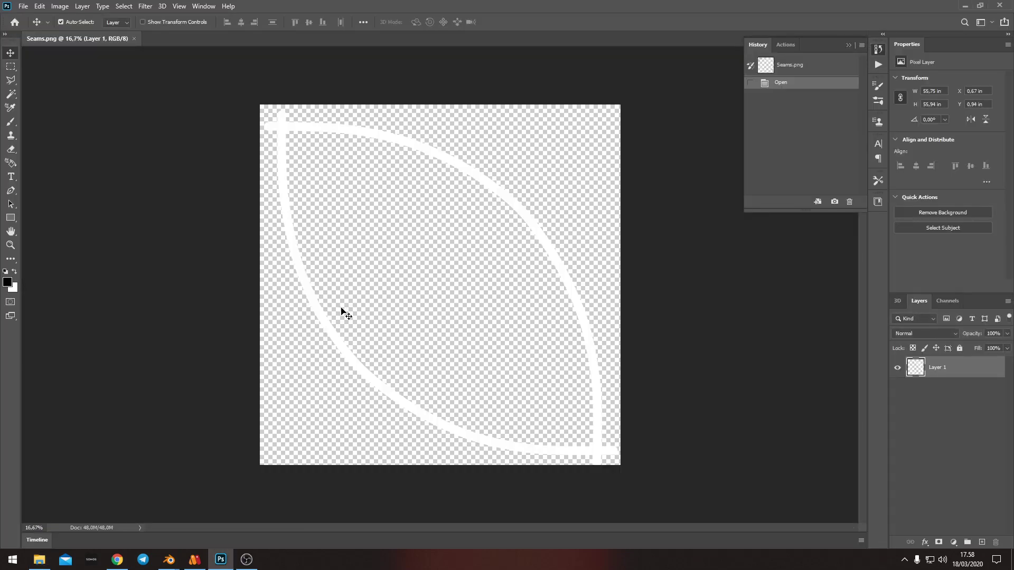
Convert the Seams.png image to 16 Bits/Channel
{"action": "left_click", "coordinate": [83, 7]}
{"action": "mouse_move", "coordinate": [63, 6]}
{"action": "mouse_move", "coordinate": [84, 19]}
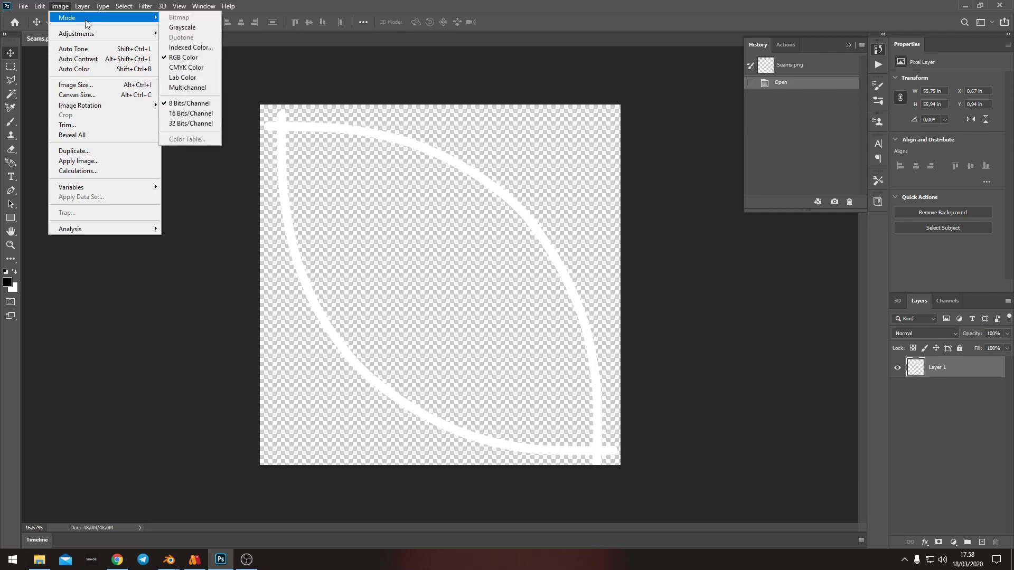
{"action": "left_click", "coordinate": [199, 114]}
Apply the last-used Blur filter twice to the white seam layer
{"action": "left_click", "coordinate": [125, 6]}
{"action": "mouse_move", "coordinate": [146, 7]}
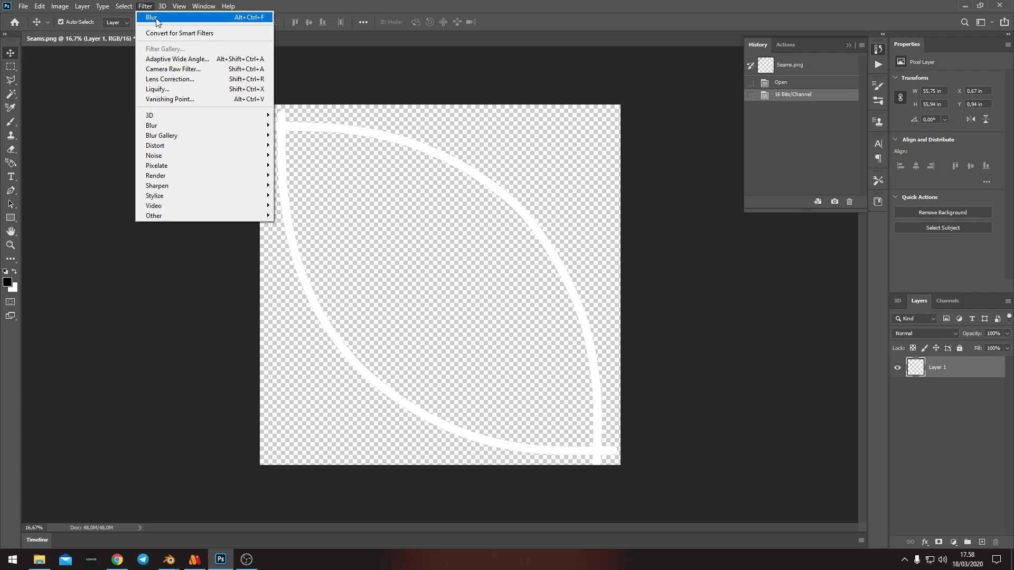
{"action": "left_click", "coordinate": [156, 20]}
{"action": "left_click", "coordinate": [146, 6]}
{"action": "left_click", "coordinate": [156, 19]}
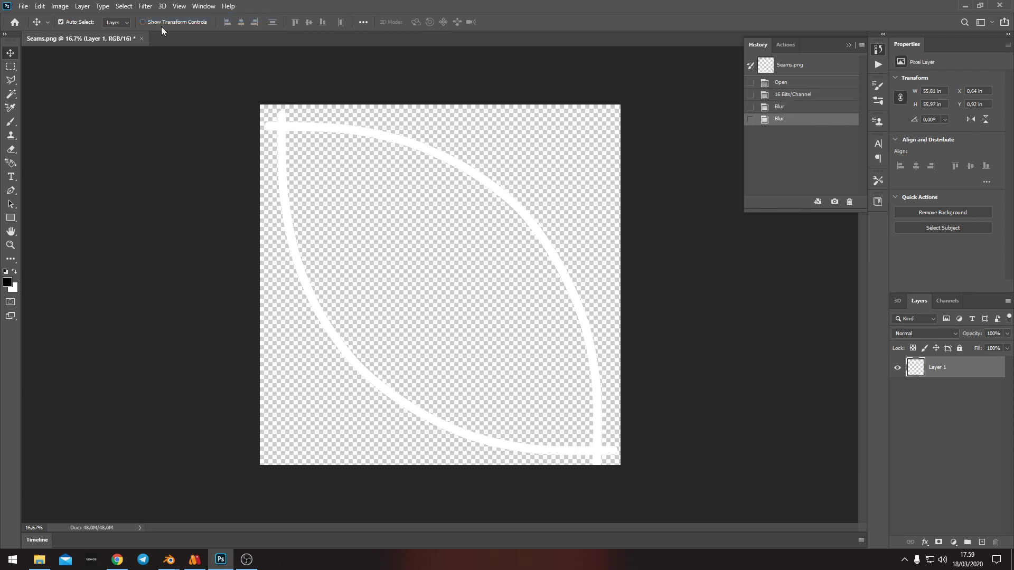
Compare the seam's edge up close between the originally opened image and the second Blur history state
{"action": "scroll", "coordinate": [439, 142], "scroll_direction": "up", "scroll_amount": 8, "text": "alt"}
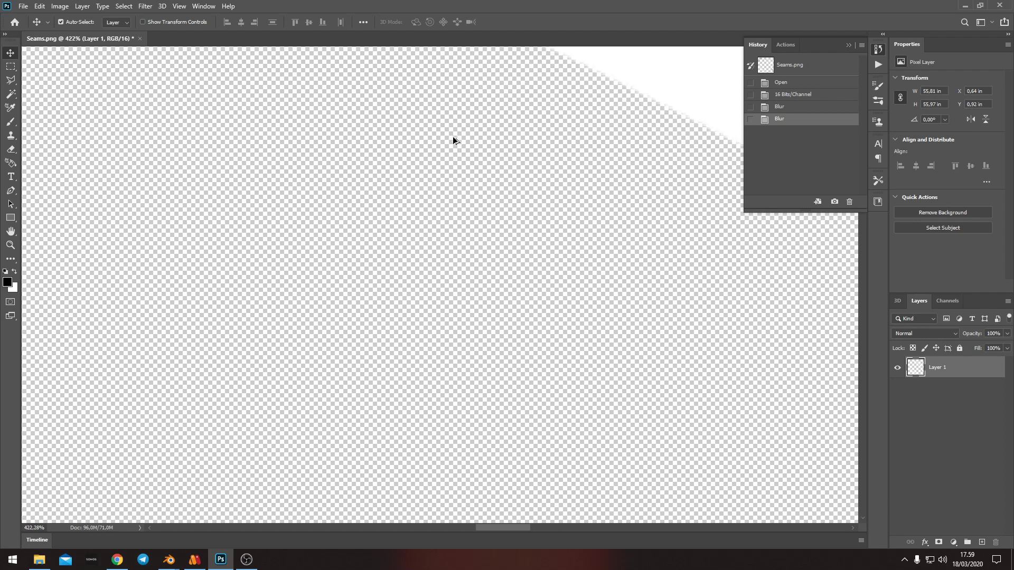
{"action": "left_click_drag", "start_coordinate": [590, 104], "coordinate": [452, 310]}
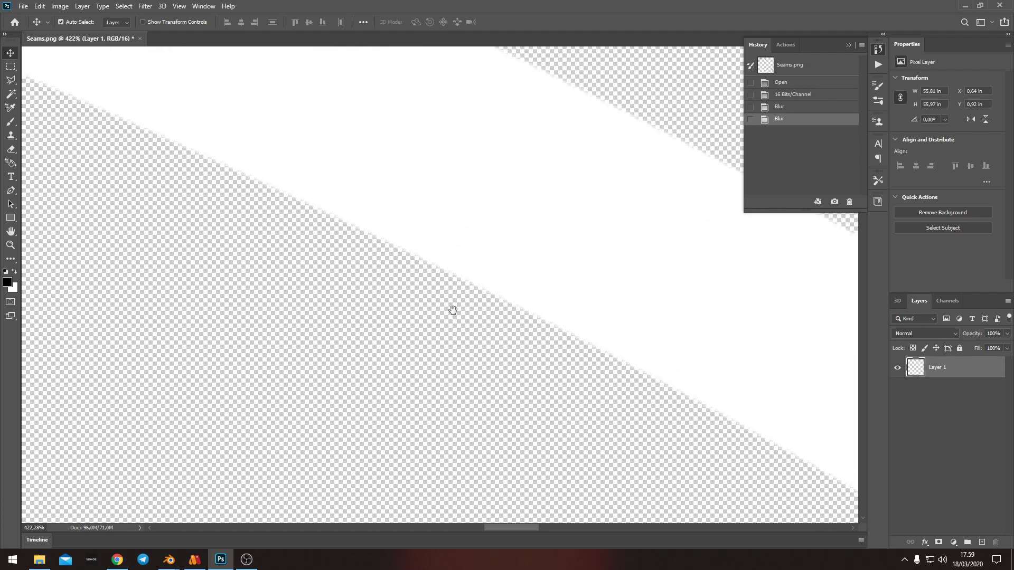
{"action": "left_click", "coordinate": [782, 83]}
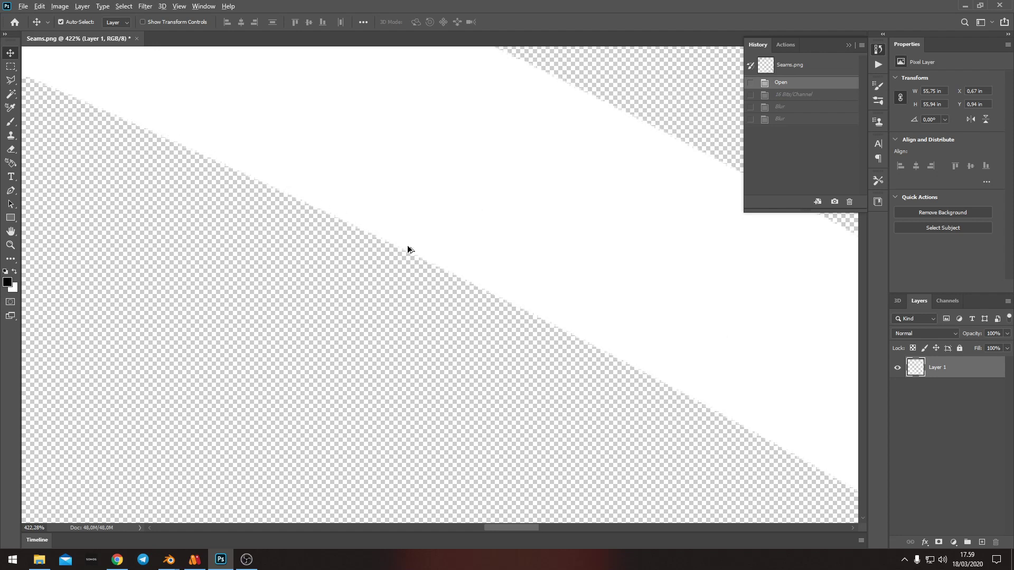
{"action": "scroll", "coordinate": [408, 247], "scroll_direction": "up", "scroll_amount": 3, "text": "alt"}
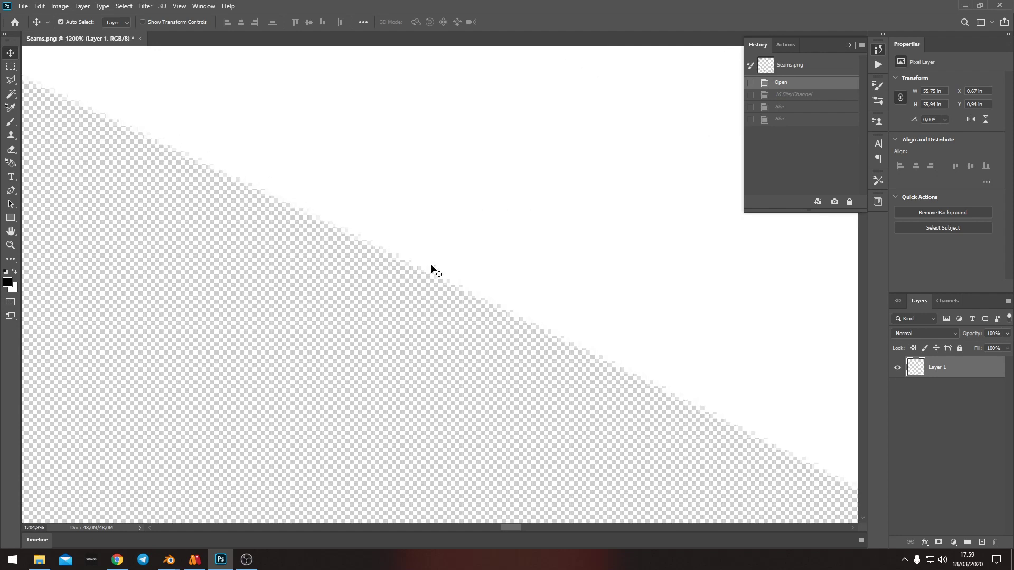
{"action": "left_click", "coordinate": [784, 120]}
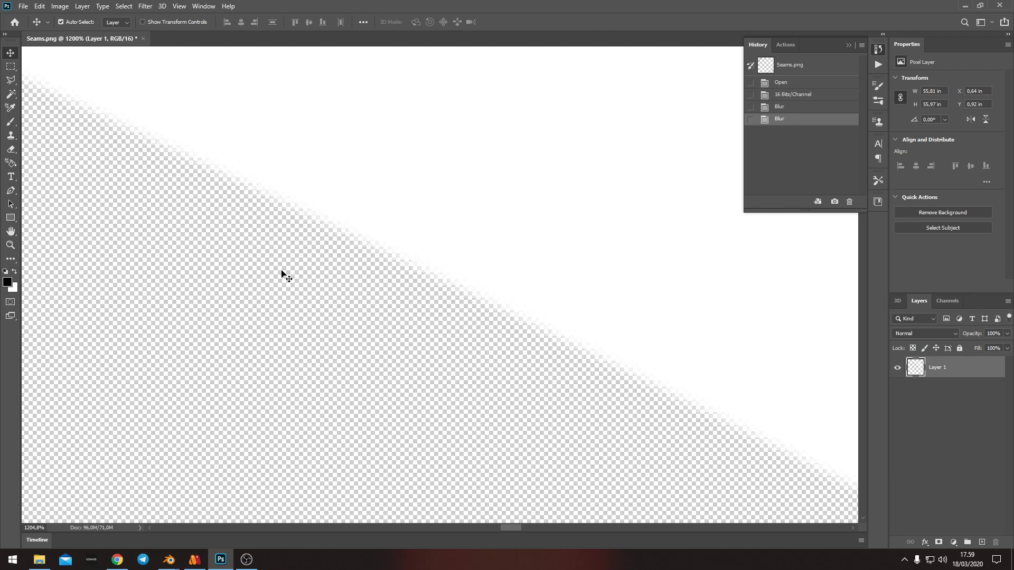
Save the blurred 16-bit Seams.png and bring the whole image into view
{"action": "scroll", "coordinate": [282, 272], "scroll_direction": "down", "scroll_amount": 15, "text": "alt"}
{"action": "key", "text": "ctrl+s"}
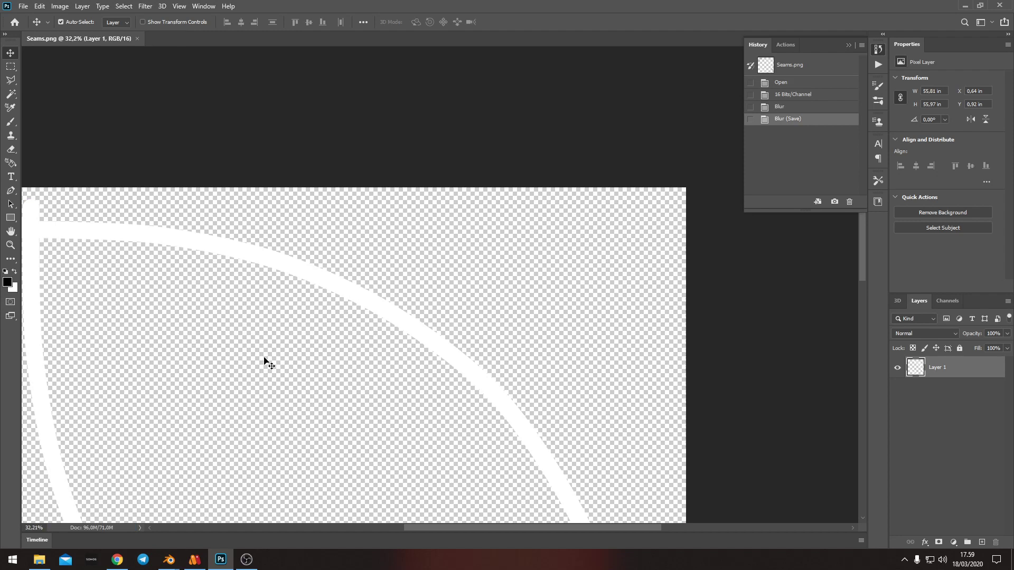
{"action": "left_click_drag", "start_coordinate": [177, 434], "coordinate": [337, 236]}
{"action": "scroll", "coordinate": [436, 308], "scroll_direction": "down", "scroll_amount": 3, "text": "alt"}
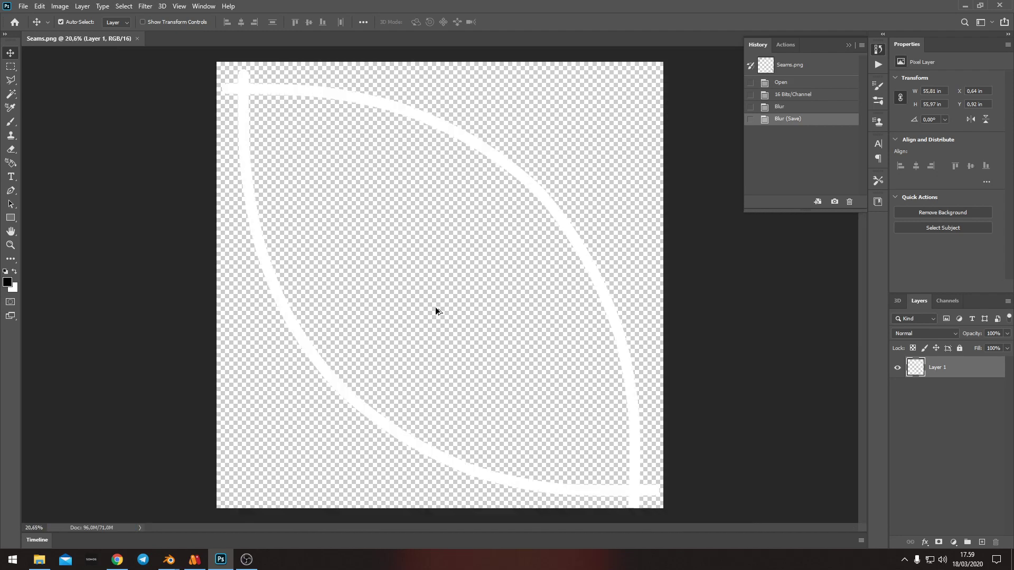
Switch to Blender and load the saved Seams.png again in the seam Image Texture node
{"action": "mouse_move", "coordinate": [169, 559]}
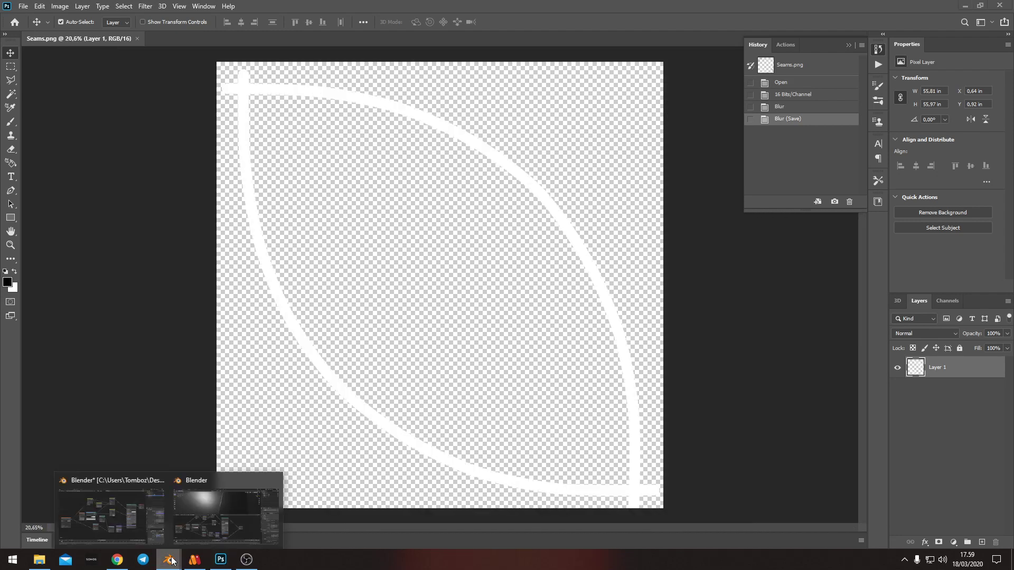
{"action": "left_click", "coordinate": [216, 506]}
{"action": "middle_click_drag", "start_coordinate": [261, 342], "coordinate": [304, 414]}
{"action": "scroll", "coordinate": [303, 414], "scroll_direction": "up", "scroll_amount": 9}
{"action": "middle_click_drag", "start_coordinate": [189, 301], "coordinate": [338, 293]}
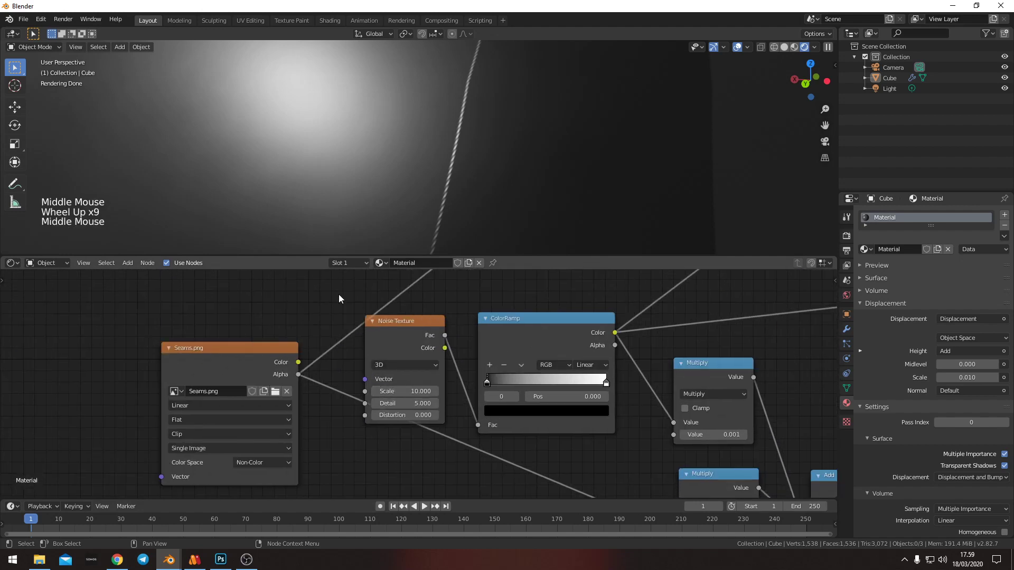
{"action": "left_click", "coordinate": [276, 391]}
{"action": "left_click", "coordinate": [656, 445]}
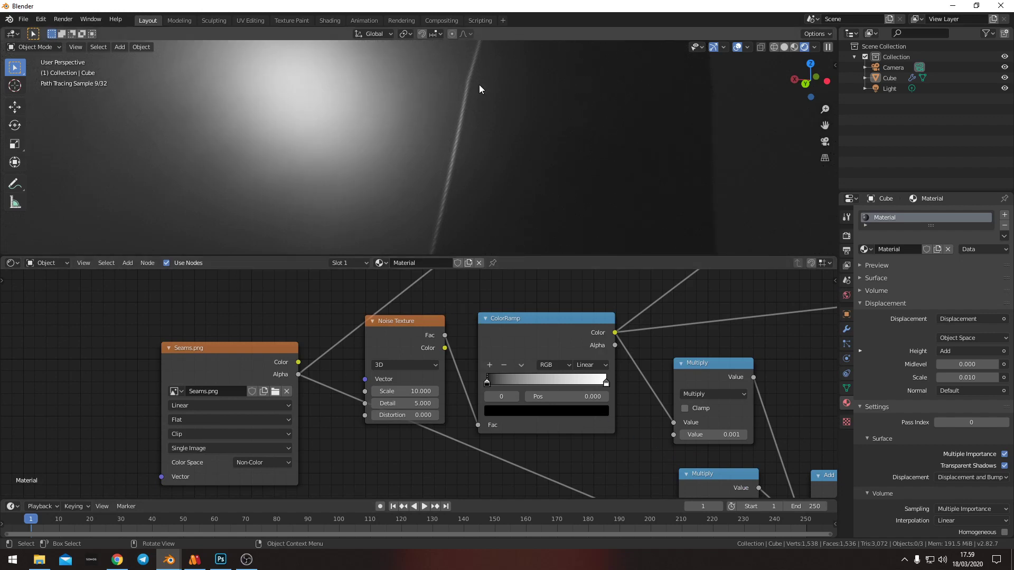
Inspect the rendered seam on the sphere close up and from farther away with the blurred mask
{"action": "scroll", "coordinate": [468, 99], "scroll_direction": "down", "scroll_amount": 2}
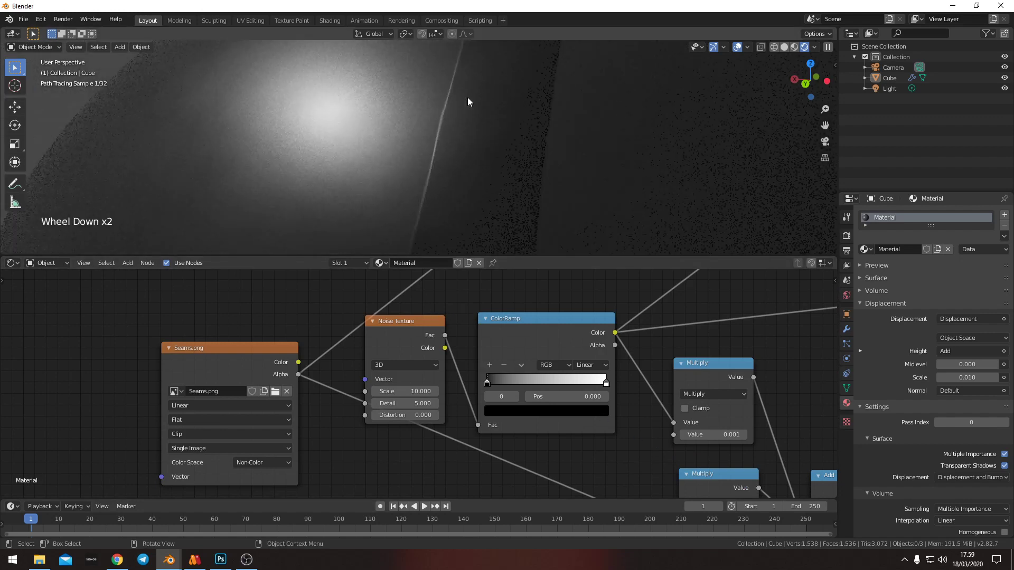
{"action": "scroll", "coordinate": [468, 97], "scroll_direction": "up", "scroll_amount": 2}
{"action": "middle_click_drag", "start_coordinate": [473, 136], "coordinate": [474, 148]}
{"action": "scroll", "coordinate": [515, 148], "scroll_direction": "up", "scroll_amount": 1}
{"action": "scroll", "coordinate": [515, 148], "scroll_direction": "down", "scroll_amount": 1}
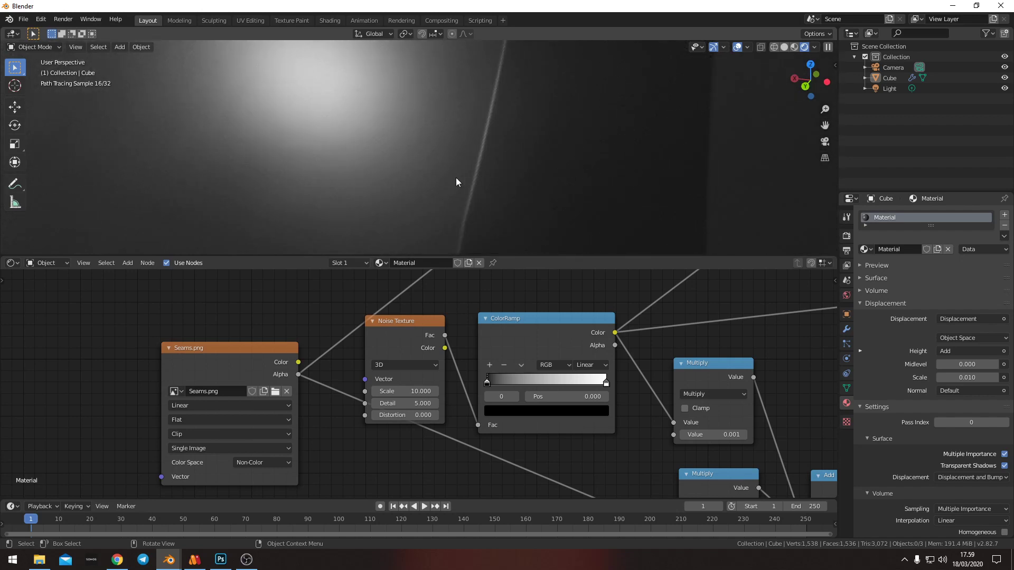
{"action": "scroll", "coordinate": [472, 182], "scroll_direction": "down", "scroll_amount": 5}
{"action": "scroll", "coordinate": [471, 182], "scroll_direction": "up", "scroll_amount": 3}
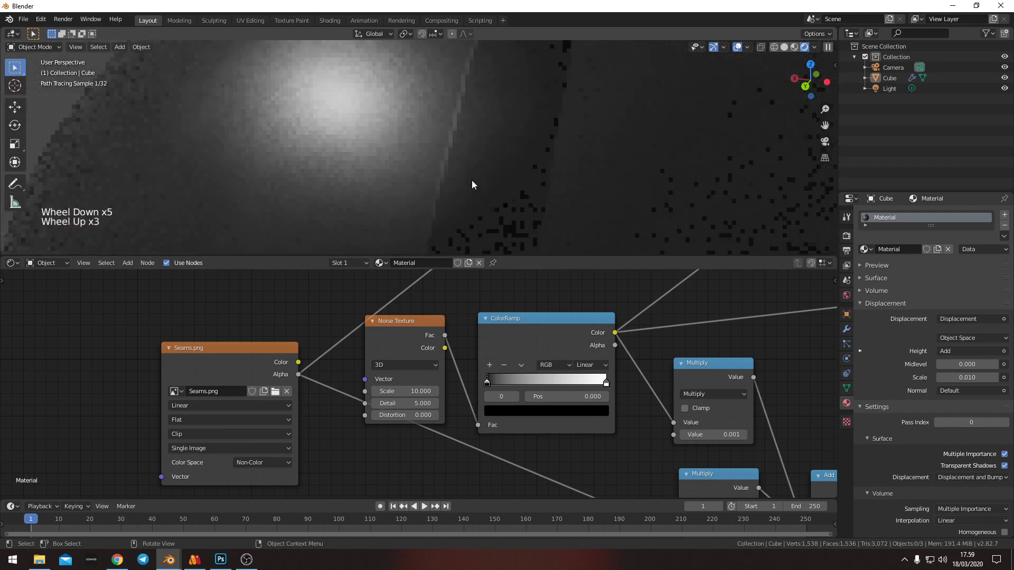
Switch to Moho and set the project dimensions to 8192 by 8192 in the project settings
{"action": "left_click", "coordinate": [194, 560]}
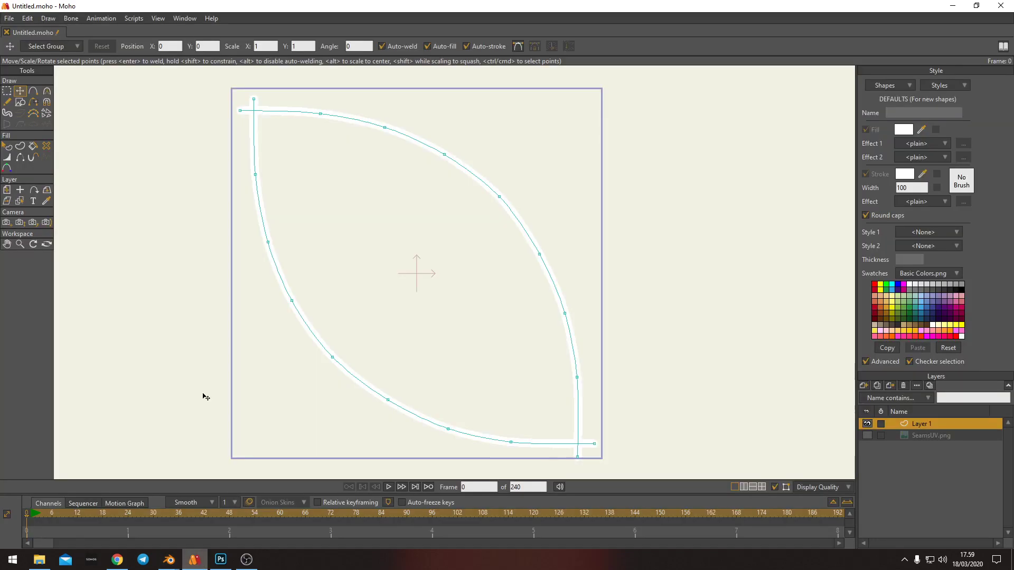
{"action": "left_click", "coordinate": [10, 18]}
{"action": "mouse_move", "coordinate": [47, 202]}
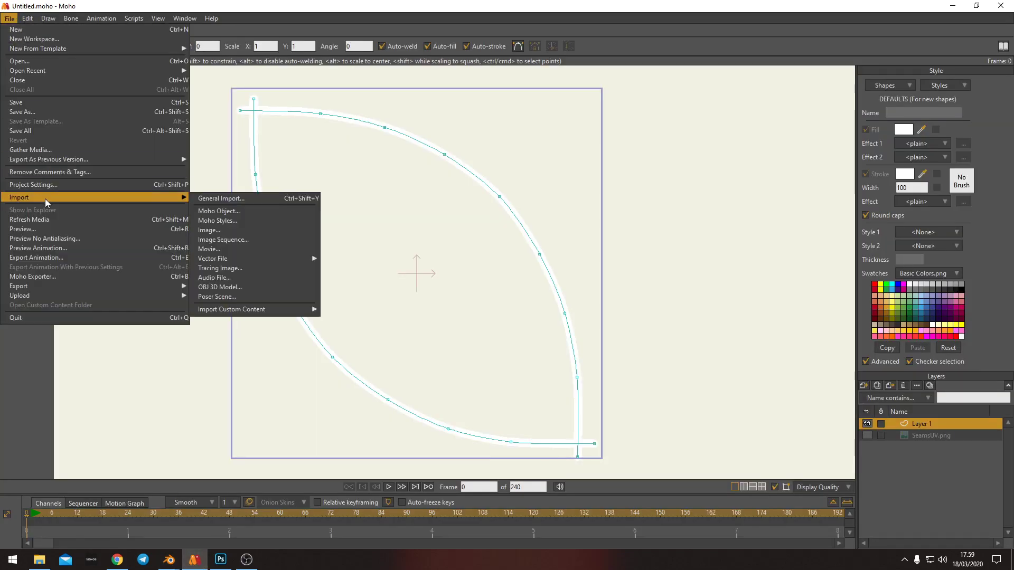
{"action": "left_click", "coordinate": [32, 184]}
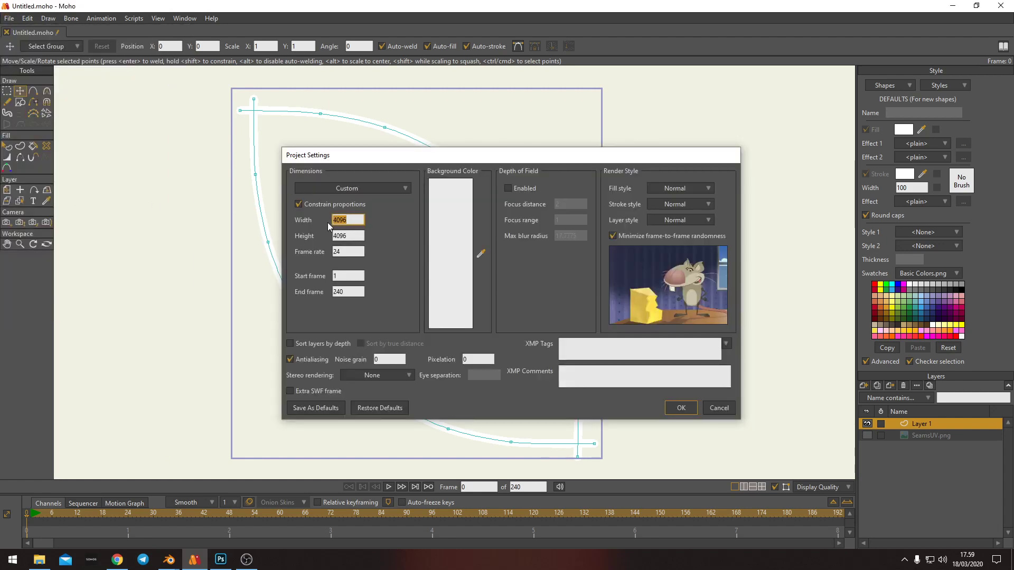
{"action": "type", "text": "8192"}
{"action": "key", "text": "Tab"}
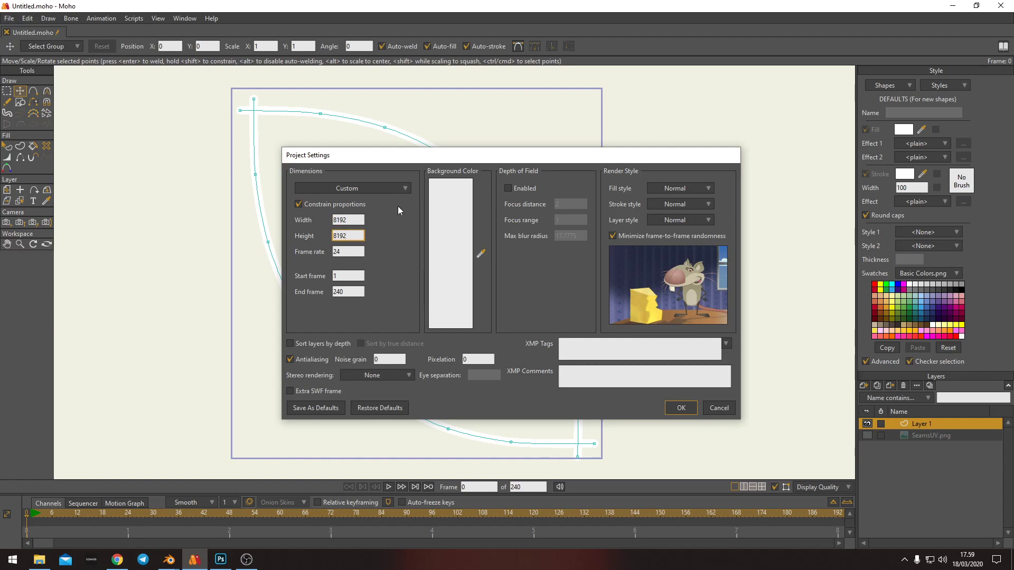
{"action": "left_click", "coordinate": [680, 408]}
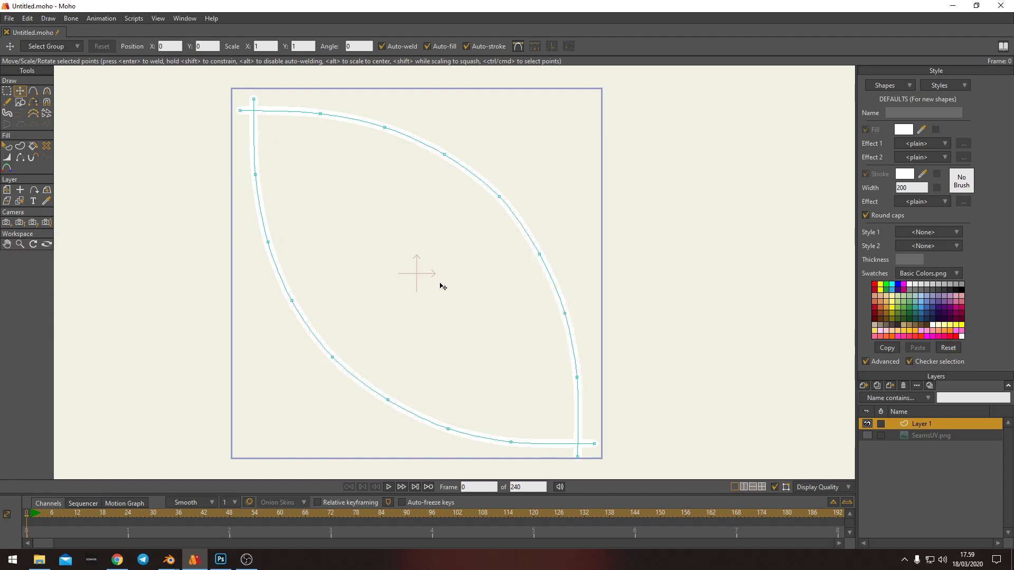
Render the seam drawing, save it as a PNG replacing Seams.png, and close the render window
{"action": "key", "text": "ctrl+r"}
{"action": "left_click", "coordinate": [116, 524]}
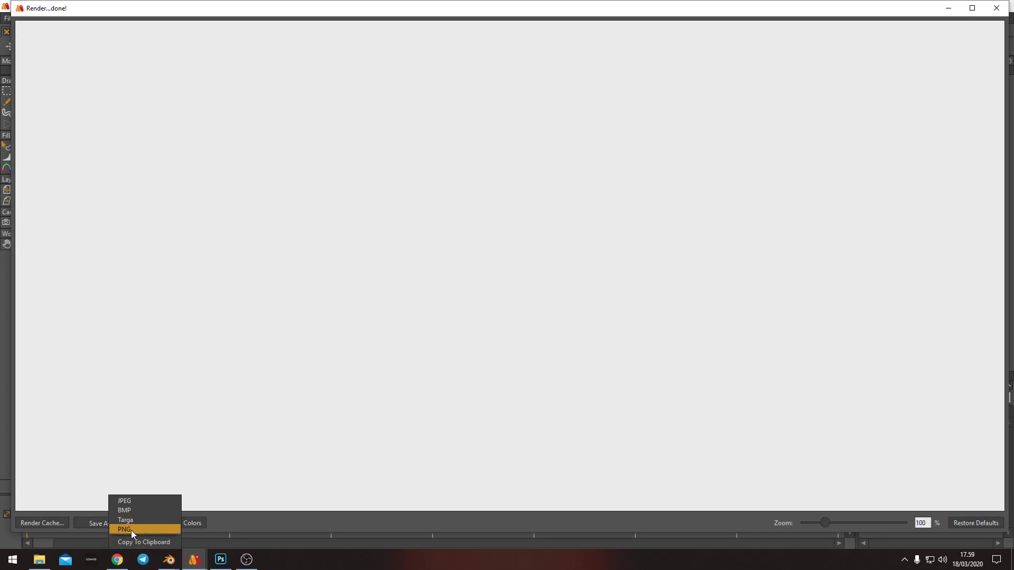
{"action": "left_click", "coordinate": [132, 531]}
{"action": "double_click", "coordinate": [193, 106]}
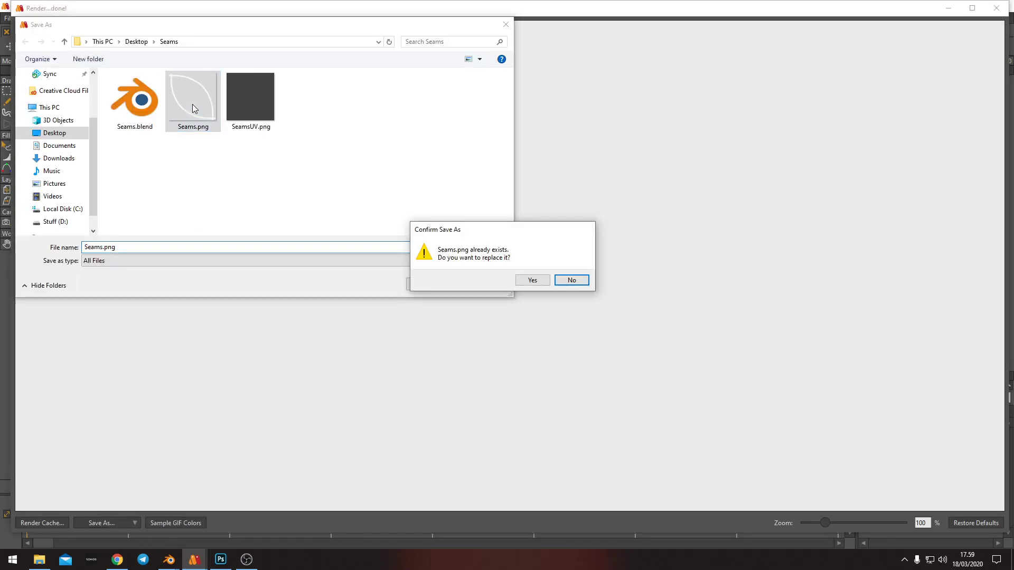
{"action": "left_click", "coordinate": [533, 281]}
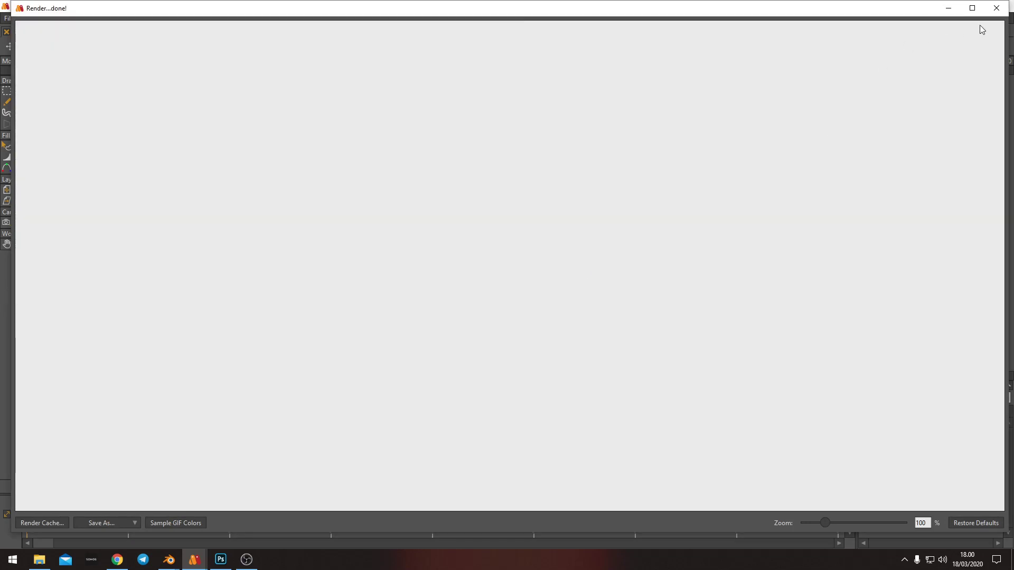
{"action": "left_click", "coordinate": [996, 8]}
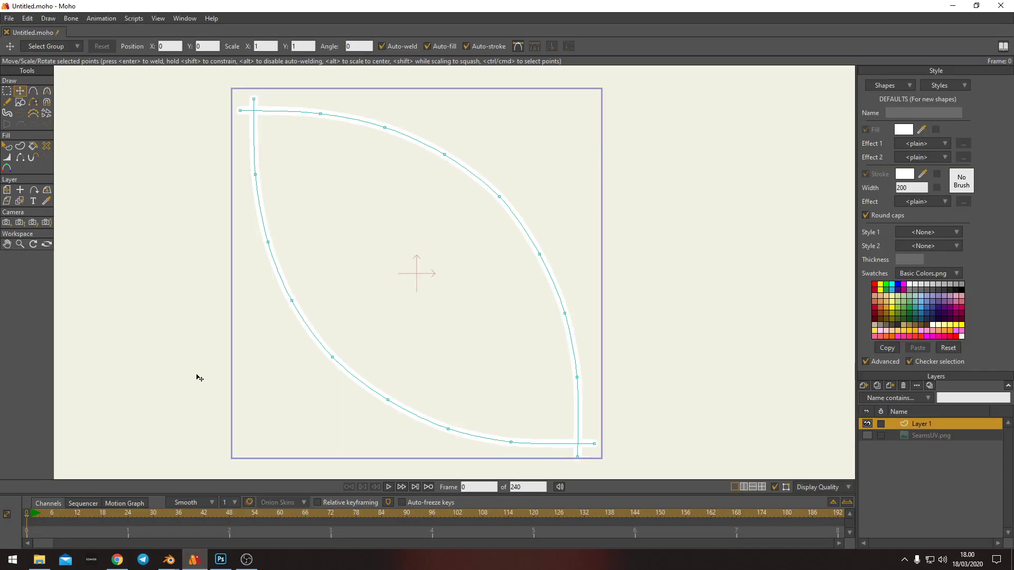
Switch to Photoshop, close the old Seams.png document, and open the newly rendered Seams.png from the Seams folder
{"action": "left_click", "coordinate": [220, 560]}
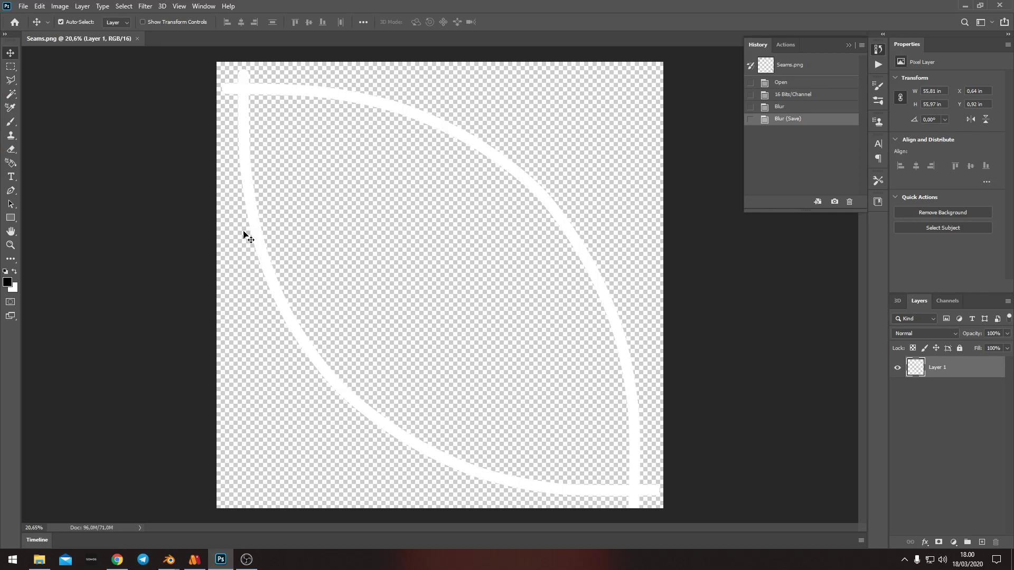
{"action": "left_click", "coordinate": [138, 39]}
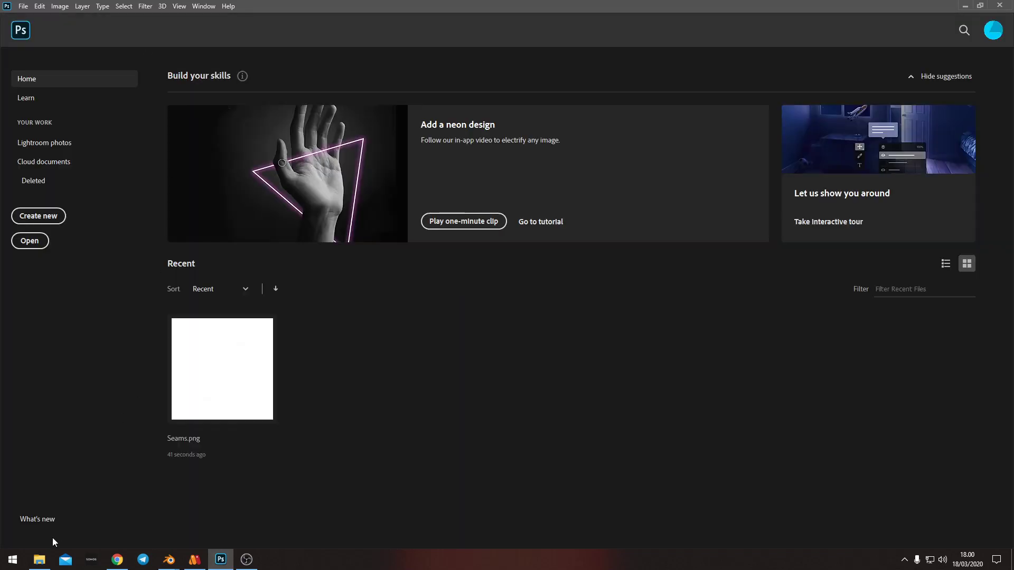
{"action": "left_click", "coordinate": [40, 560]}
{"action": "left_click", "coordinate": [299, 203]}
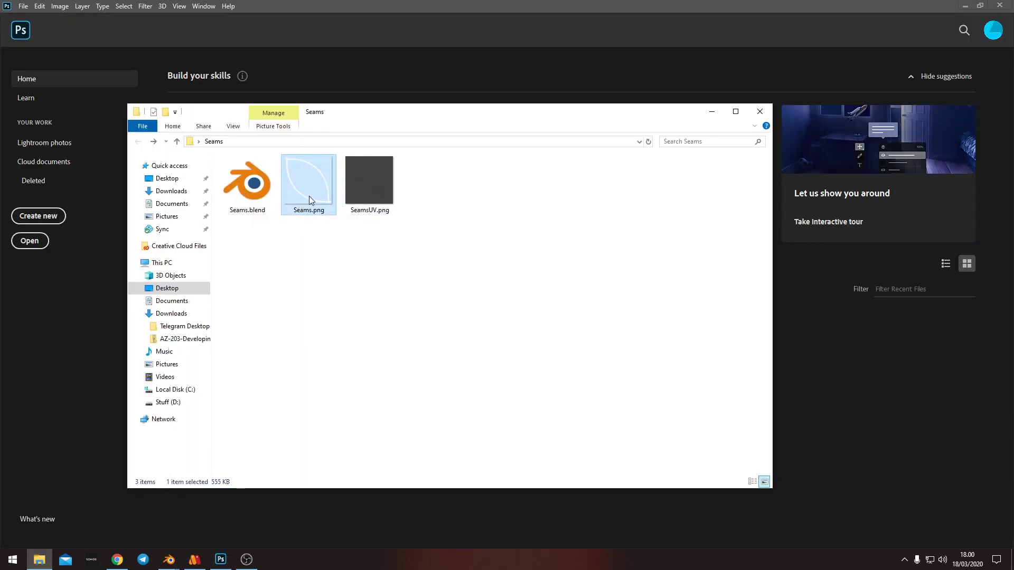
{"action": "double_click", "coordinate": [311, 199]}
{"action": "key", "text": "Escape"}
{"action": "left_click_drag", "start_coordinate": [319, 177], "coordinate": [116, 301]}
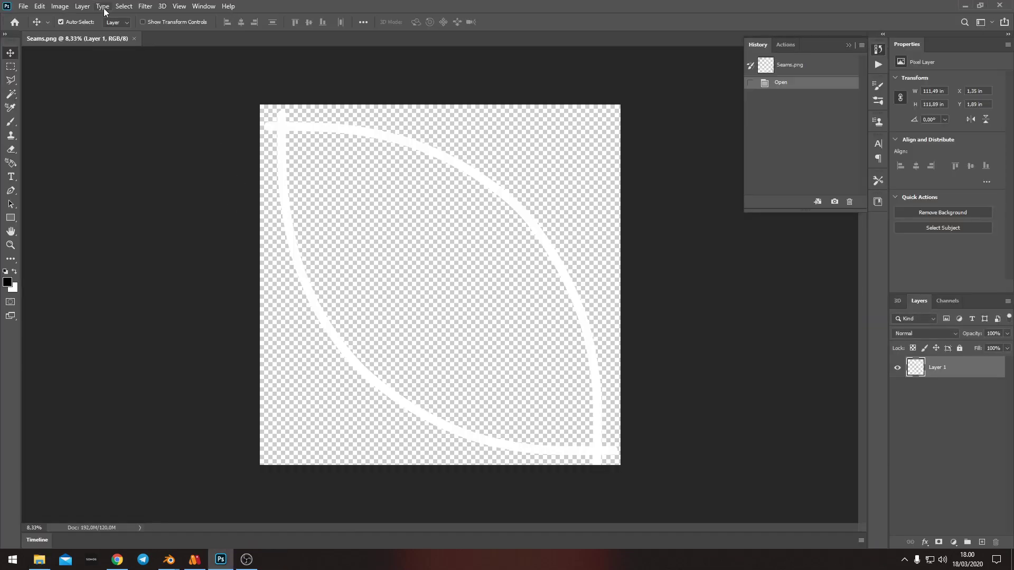
Convert the 8192-pixel Seams.png to 16 Bits/Channel
{"action": "left_click", "coordinate": [60, 6]}
{"action": "mouse_move", "coordinate": [106, 17]}
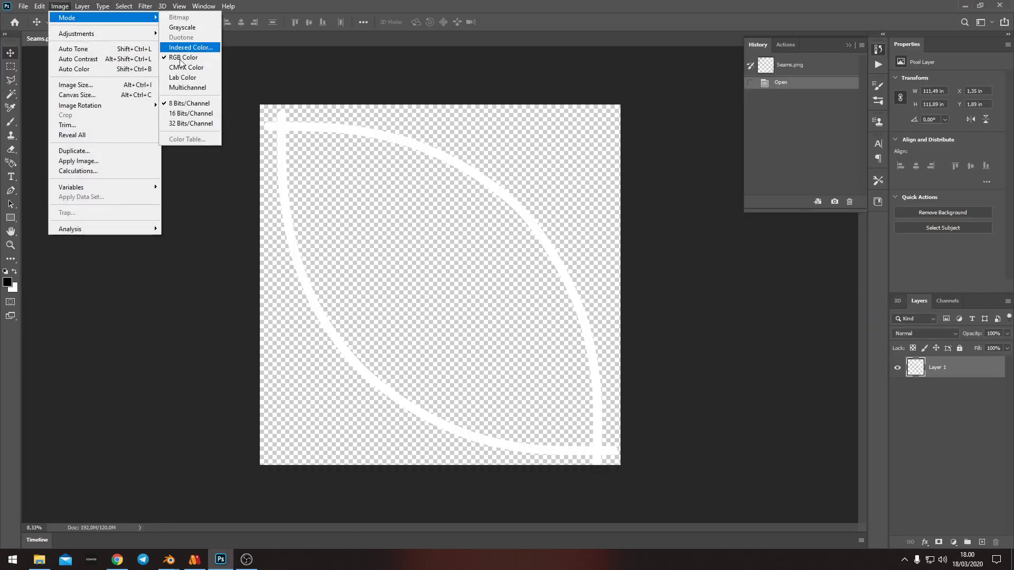
{"action": "left_click", "coordinate": [187, 113]}
Apply the Blur filter twice to the high-resolution seam mask, and save and close Seams.png
{"action": "left_click", "coordinate": [145, 6]}
{"action": "left_click", "coordinate": [153, 17]}
{"action": "left_click", "coordinate": [147, 10]}
{"action": "left_click", "coordinate": [153, 17]}
{"action": "key", "text": "ctrl+s"}
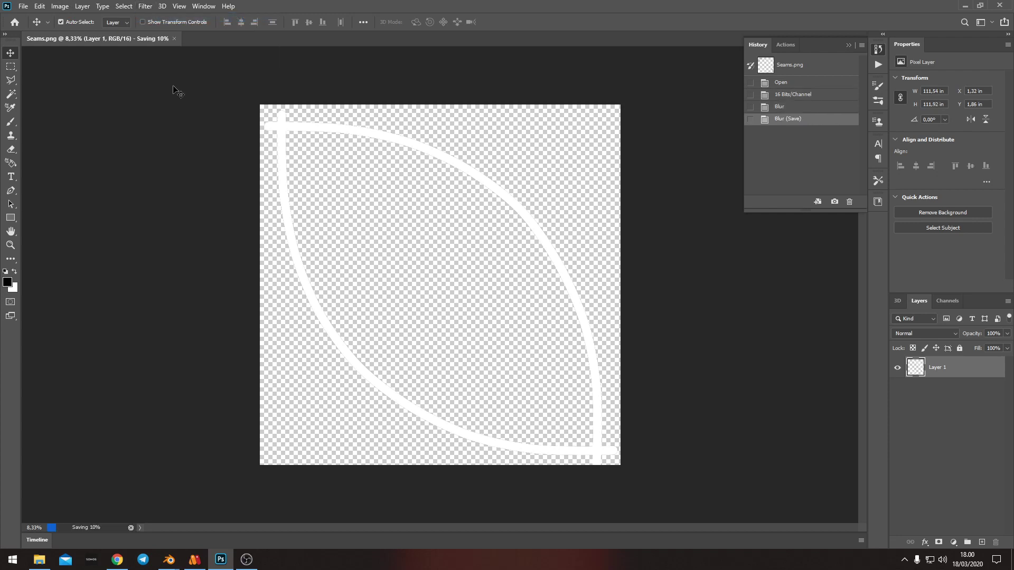
{"action": "left_click", "coordinate": [138, 39]}
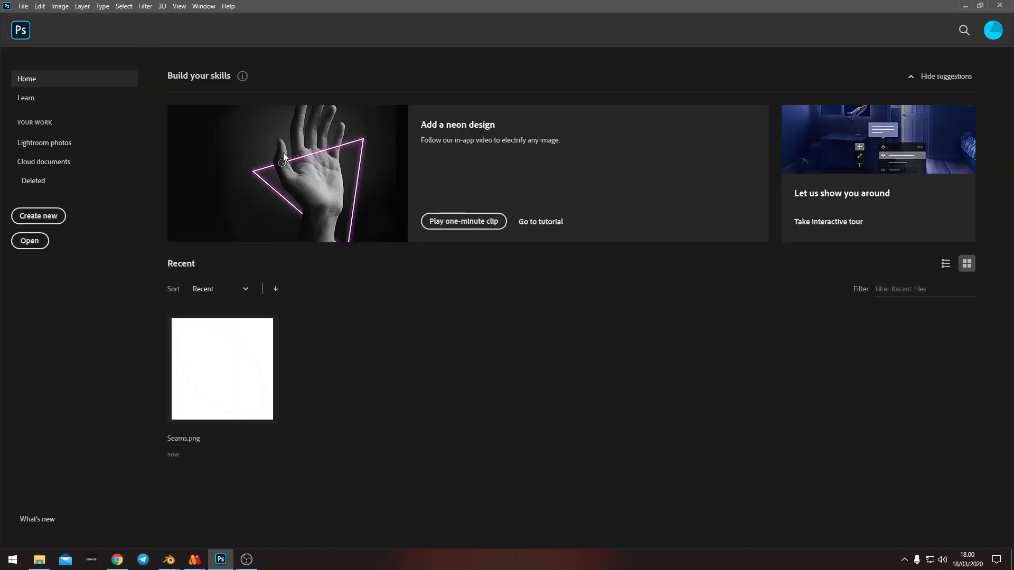
Check the saved Seams.png in the Seams folder, and switch to Blender to reload it in the seam image texture node
{"action": "left_click", "coordinate": [39, 561]}
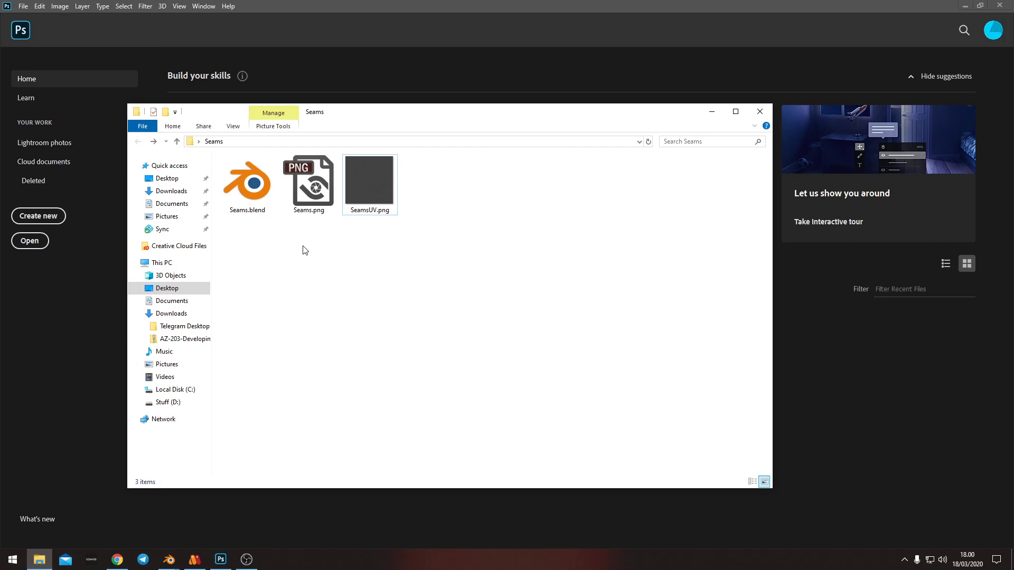
{"action": "left_click", "coordinate": [313, 198]}
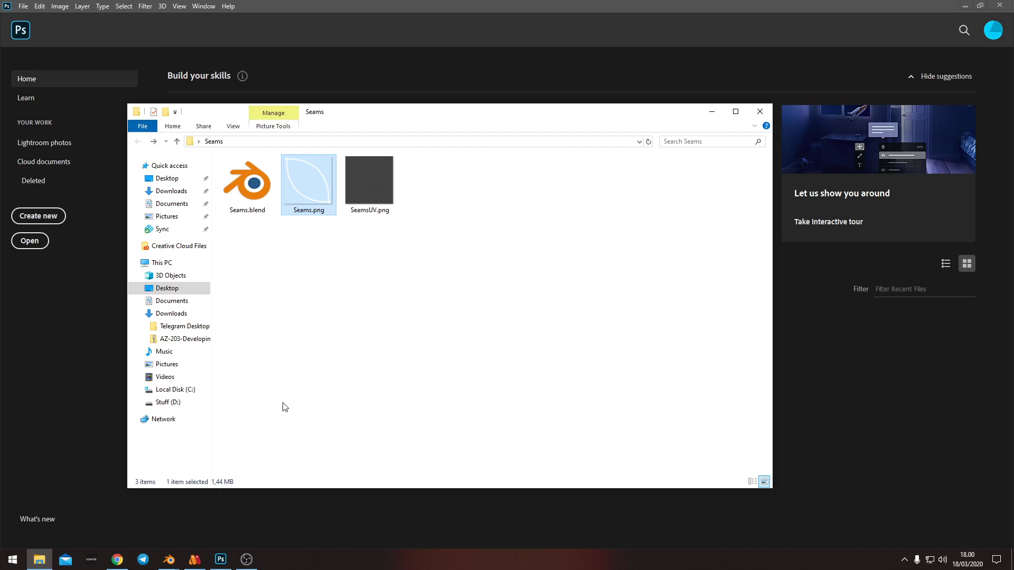
{"action": "mouse_move", "coordinate": [169, 559]}
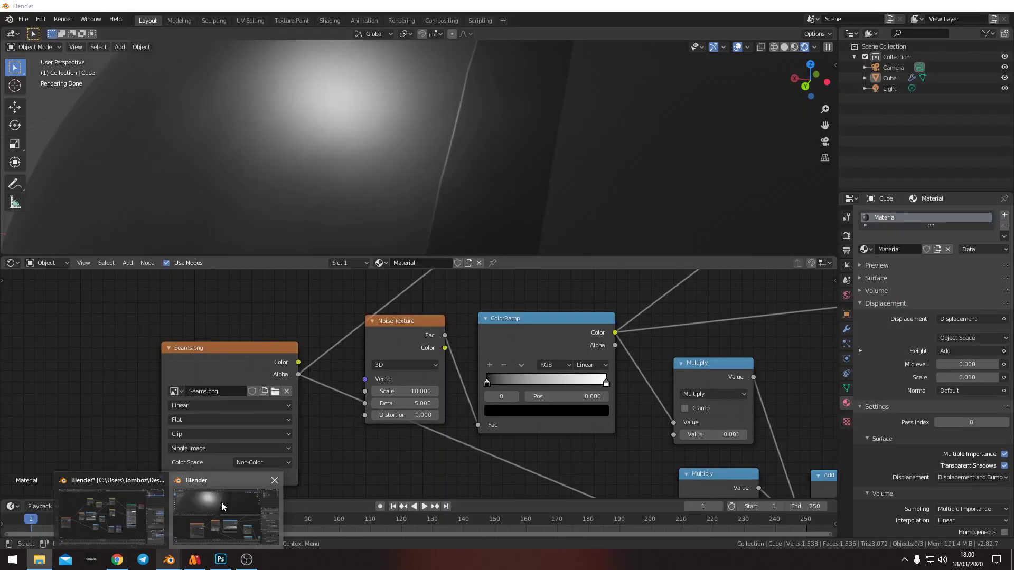
{"action": "left_click", "coordinate": [221, 502]}
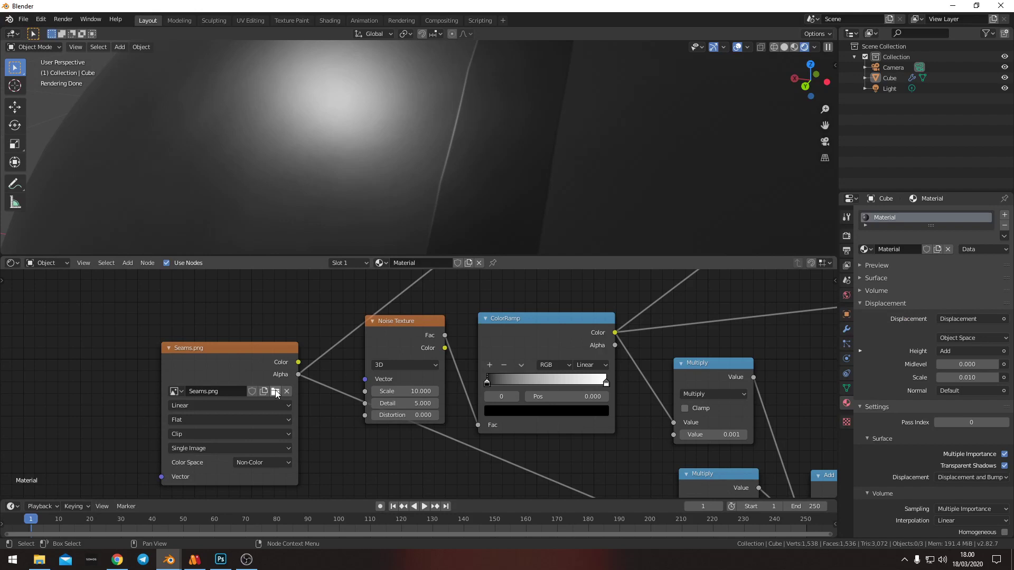
{"action": "scroll", "coordinate": [433, 191], "scroll_direction": "up", "scroll_amount": 3}
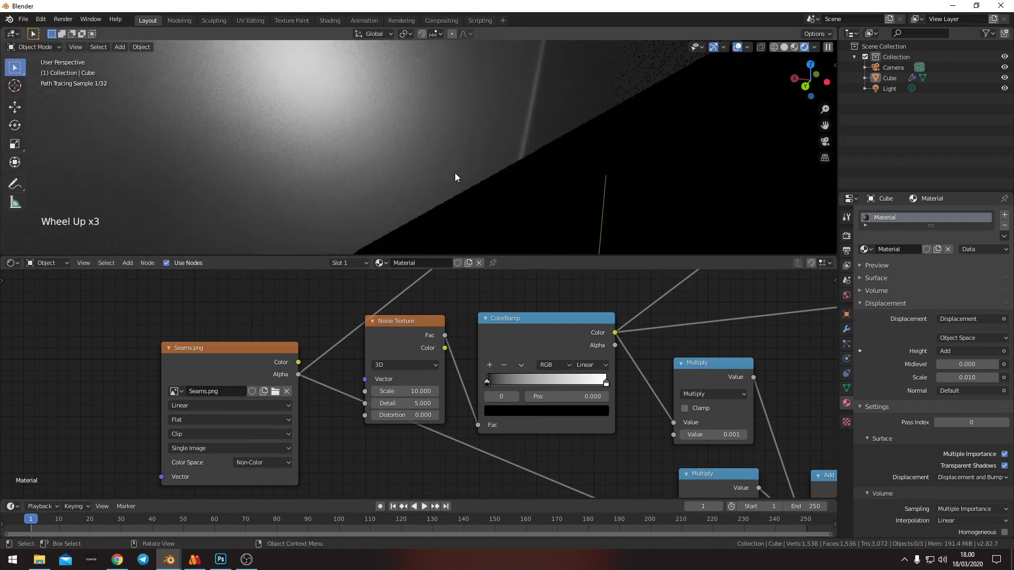
{"action": "middle_click_drag", "start_coordinate": [482, 162], "coordinate": [515, 176], "text": "shift"}
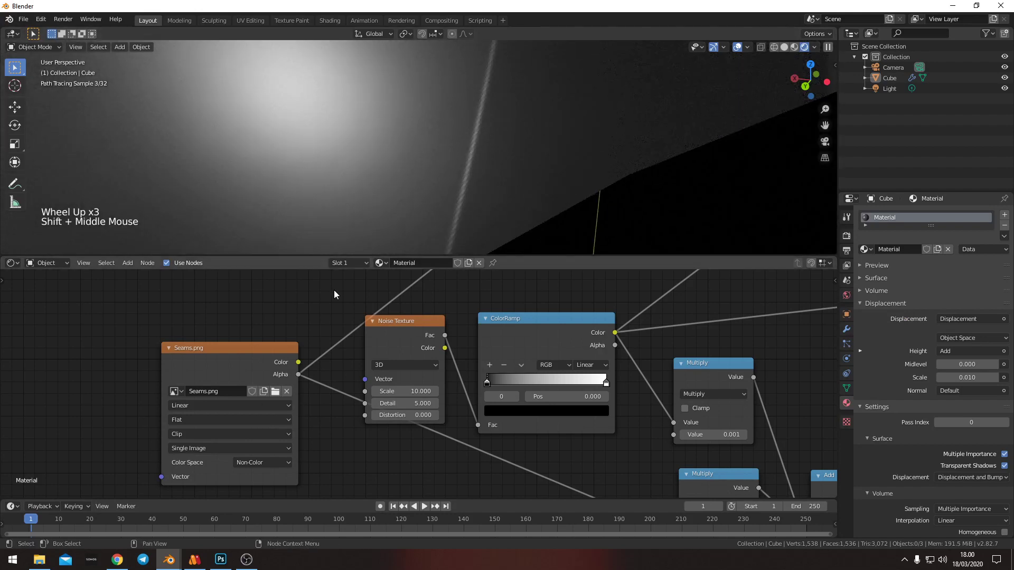
{"action": "left_click", "coordinate": [275, 391]}
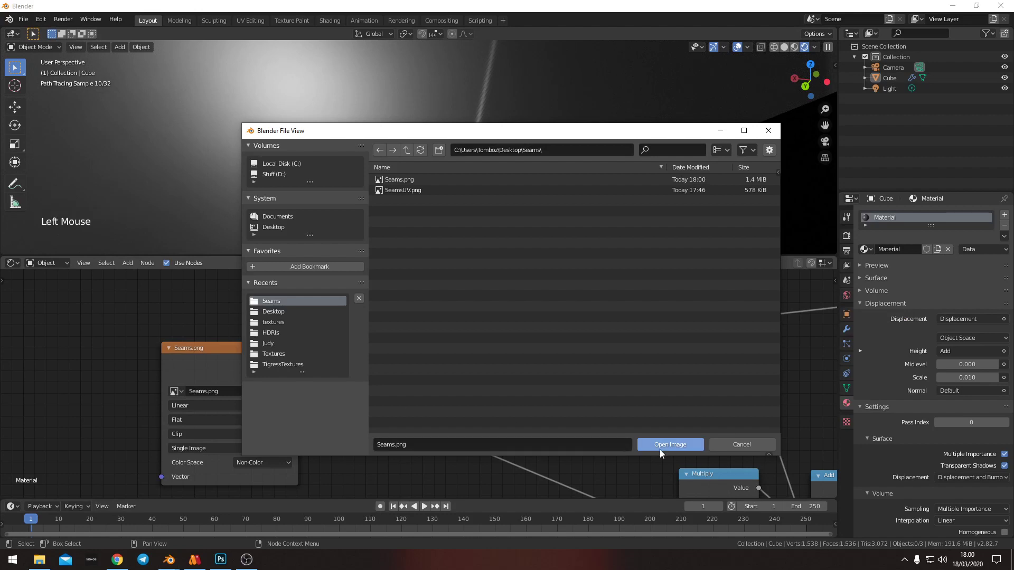
{"action": "left_click", "coordinate": [661, 446]}
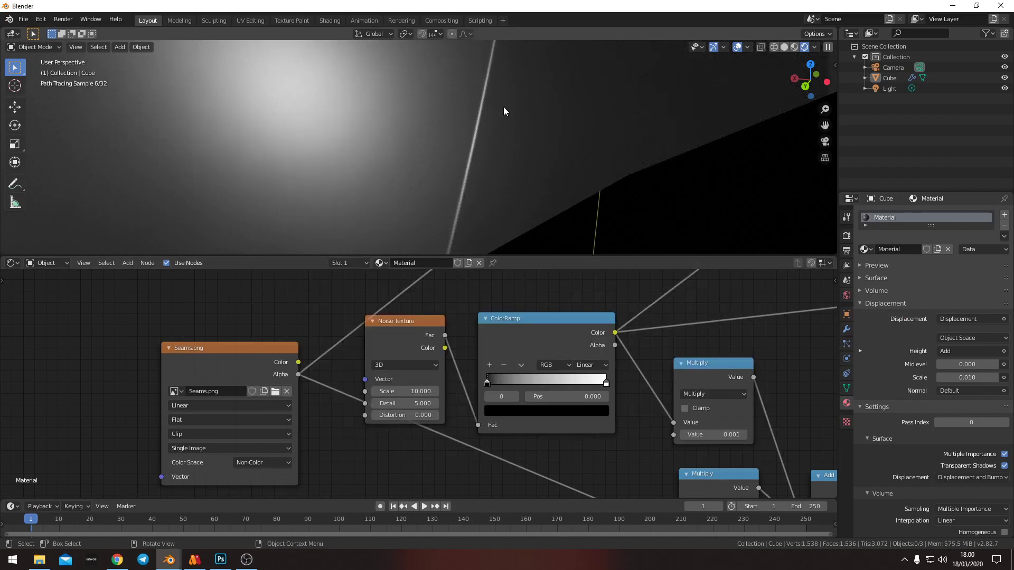
Examine the updated seam on the sphere, both close up and from a distance
{"action": "scroll", "coordinate": [490, 148], "scroll_direction": "down", "scroll_amount": 4}
{"action": "middle_click_drag", "start_coordinate": [489, 151], "coordinate": [462, 162]}
{"action": "scroll", "coordinate": [462, 158], "scroll_direction": "up", "scroll_amount": 4}
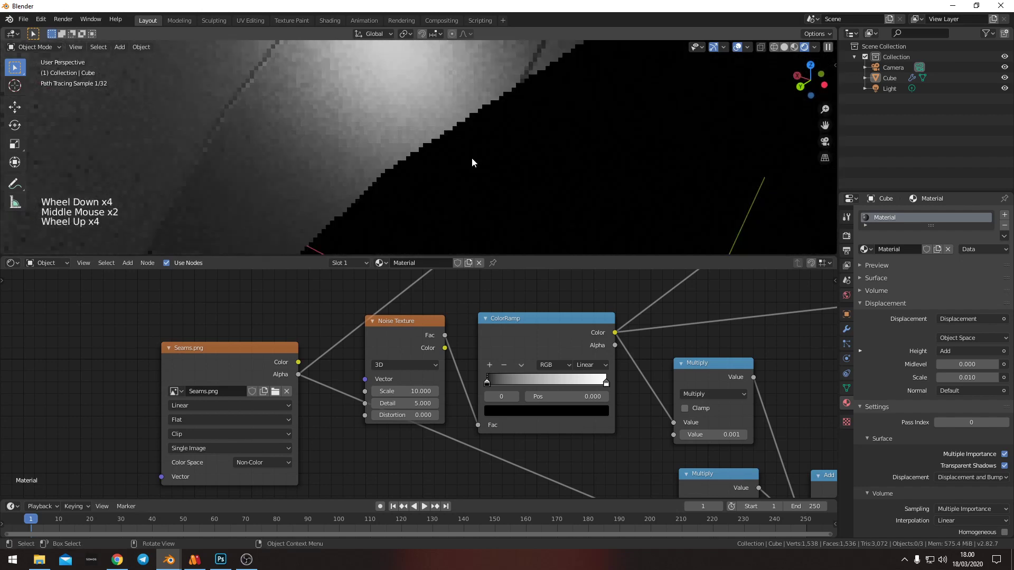
{"action": "scroll", "coordinate": [471, 157], "scroll_direction": "down", "scroll_amount": 1}
{"action": "scroll", "coordinate": [444, 156], "scroll_direction": "down", "scroll_amount": 11}
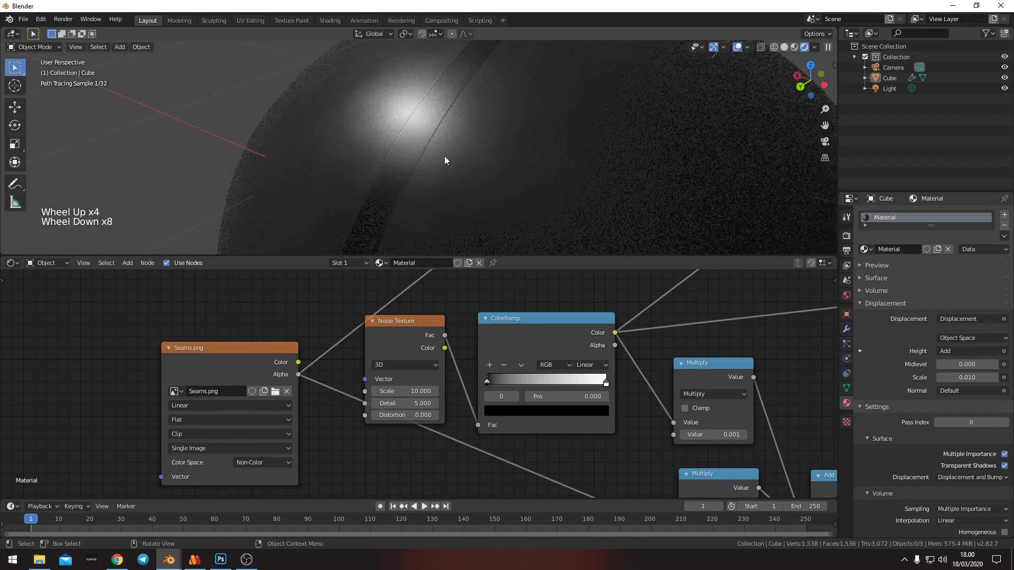
{"action": "middle_click_drag", "start_coordinate": [445, 156], "coordinate": [455, 151]}
{"action": "middle_click_drag", "start_coordinate": [434, 136], "coordinate": [408, 119], "text": "shift"}
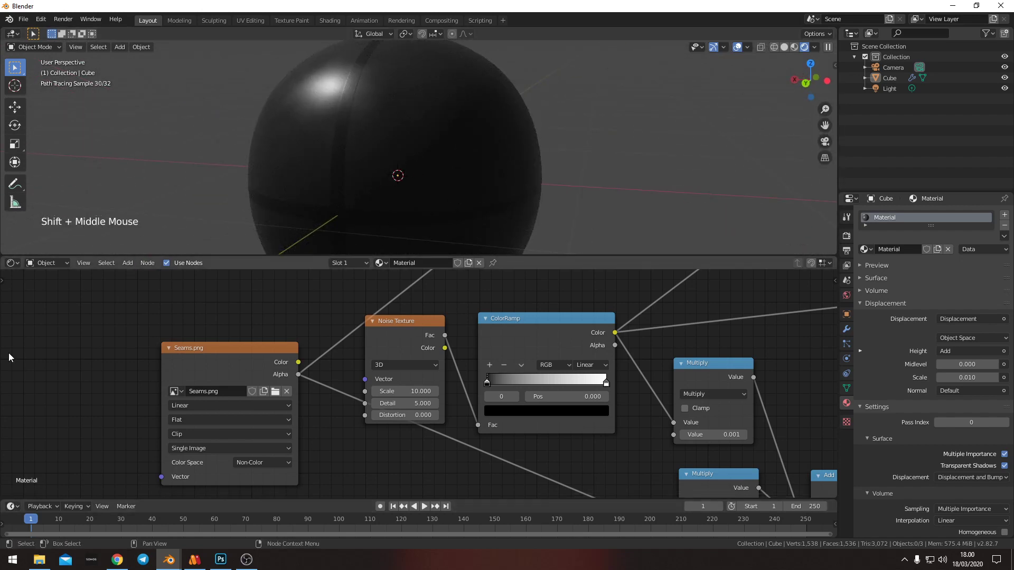
Switch the shader editor from the object's material to the World nodes
{"action": "left_click", "coordinate": [15, 264]}
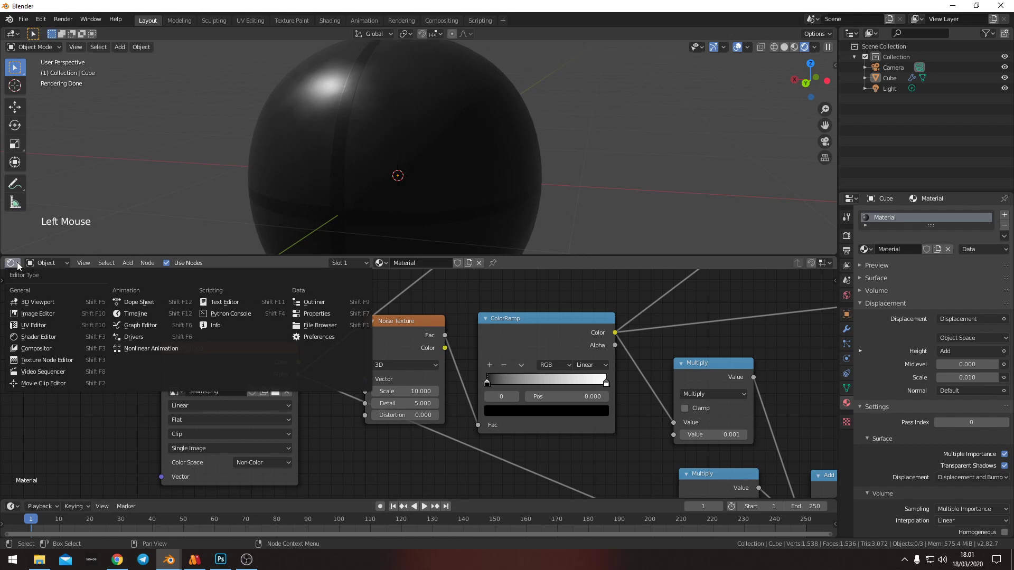
{"action": "left_click", "coordinate": [38, 337]}
{"action": "left_click", "coordinate": [52, 263]}
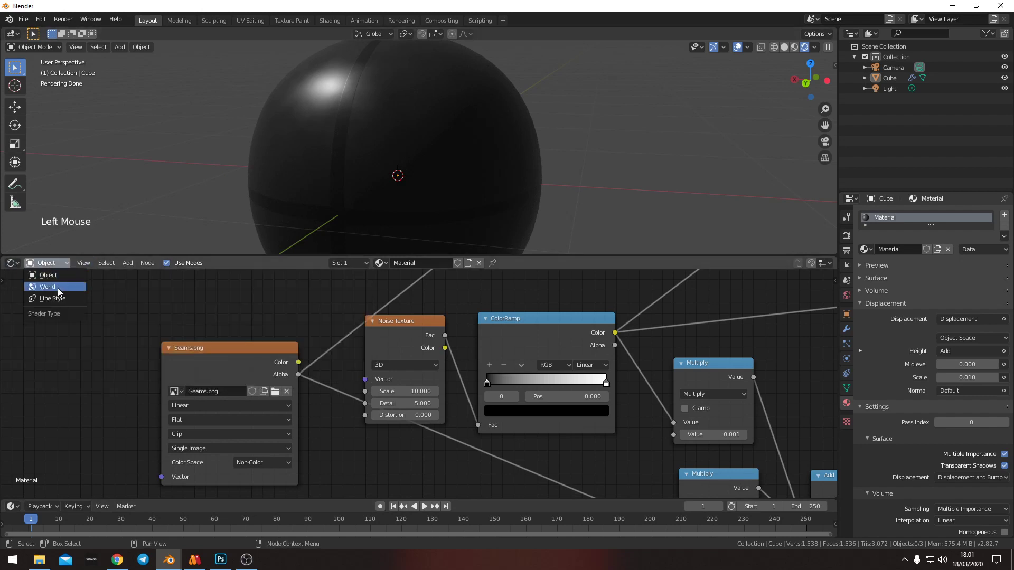
{"action": "left_click", "coordinate": [58, 287]}
{"action": "scroll", "coordinate": [373, 410], "scroll_direction": "down", "scroll_amount": 12}
{"action": "middle_click_drag", "start_coordinate": [334, 373], "coordinate": [445, 358]}
{"action": "scroll", "coordinate": [445, 358], "scroll_direction": "up", "scroll_amount": 5}
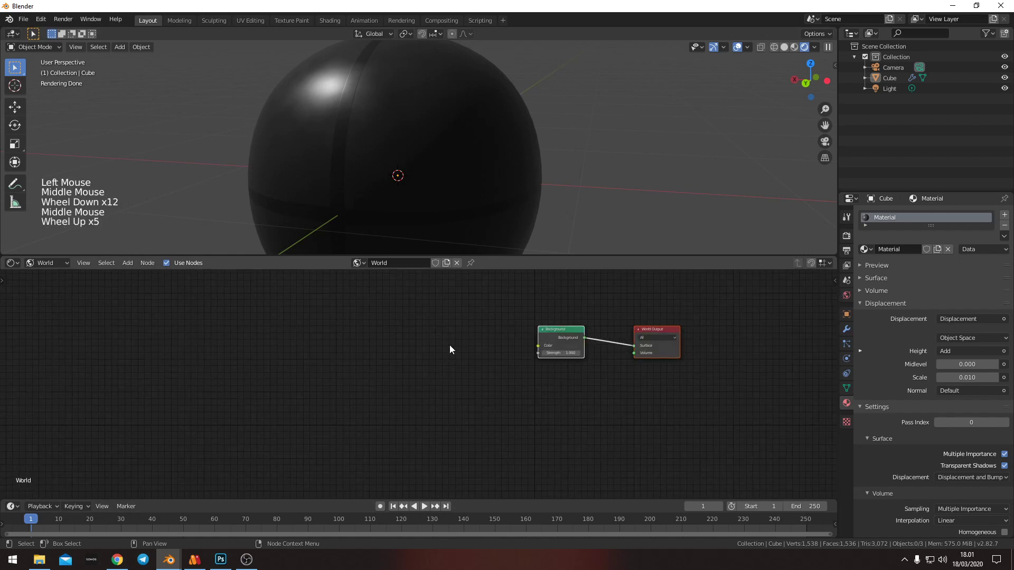
Add an Environment Texture node beside the Background node
{"action": "key", "text": "shift+a"}
{"action": "left_click", "coordinate": [450, 342]}
{"action": "type", "text": "env"}
{"action": "key", "text": "Return"}
{"action": "left_click", "coordinate": [407, 306]}
Open an image for the environment texture and browse to the C:\Blender\Textures\HDRIs folder
{"action": "middle_click_drag", "start_coordinate": [491, 378], "coordinate": [441, 375]}
{"action": "scroll", "coordinate": [430, 398], "scroll_direction": "up", "scroll_amount": 8}
{"action": "left_click", "coordinate": [437, 356]}
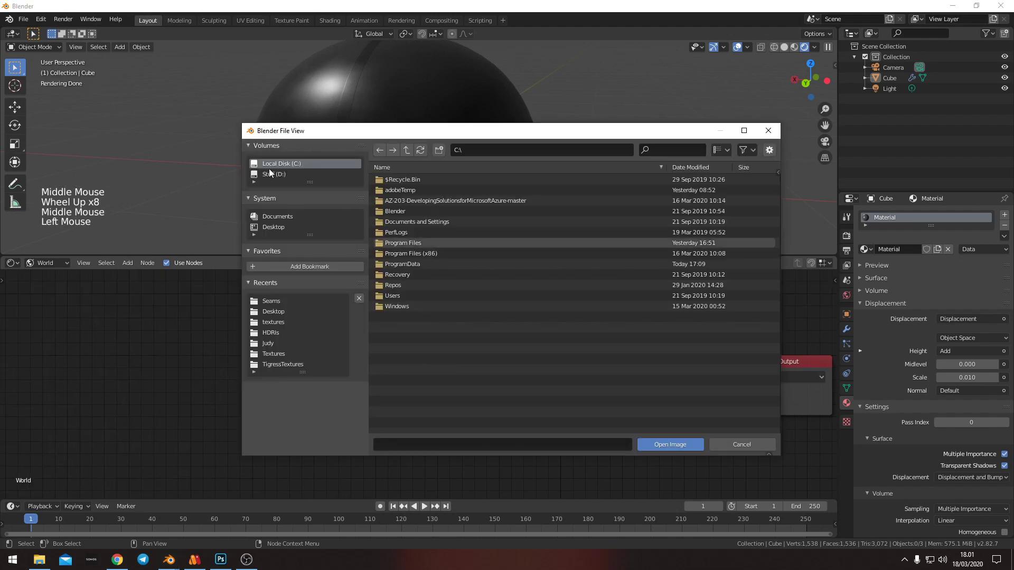
{"action": "double_click", "coordinate": [391, 211]}
{"action": "double_click", "coordinate": [391, 181]}
{"action": "left_click", "coordinate": [438, 266]}
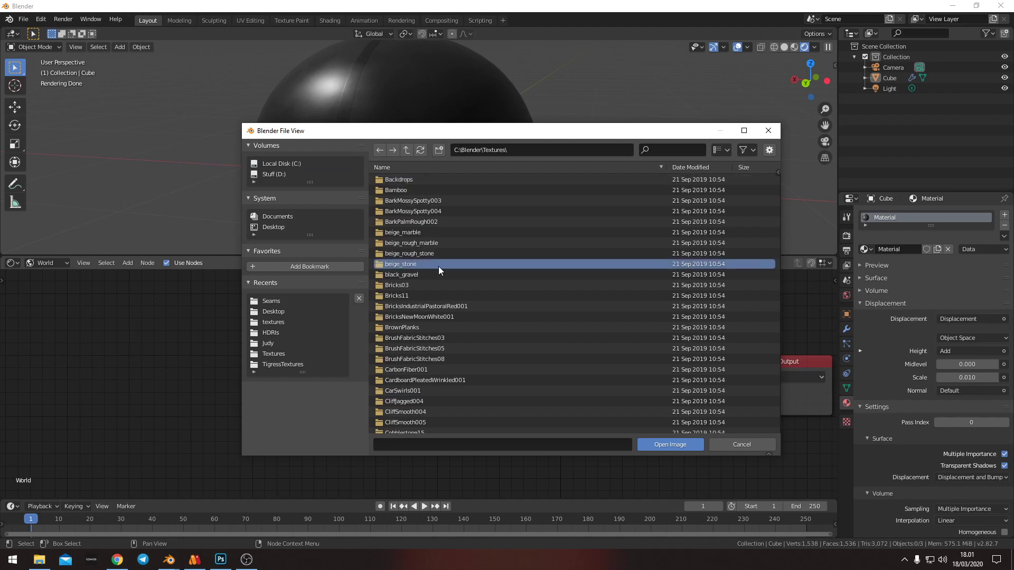
{"action": "scroll", "coordinate": [433, 264], "scroll_direction": "down", "scroll_amount": 10}
{"action": "scroll", "coordinate": [440, 291], "scroll_direction": "down", "scroll_amount": 15}
{"action": "scroll", "coordinate": [451, 293], "scroll_direction": "down", "scroll_amount": 12}
{"action": "scroll", "coordinate": [418, 295], "scroll_direction": "up", "scroll_amount": 20}
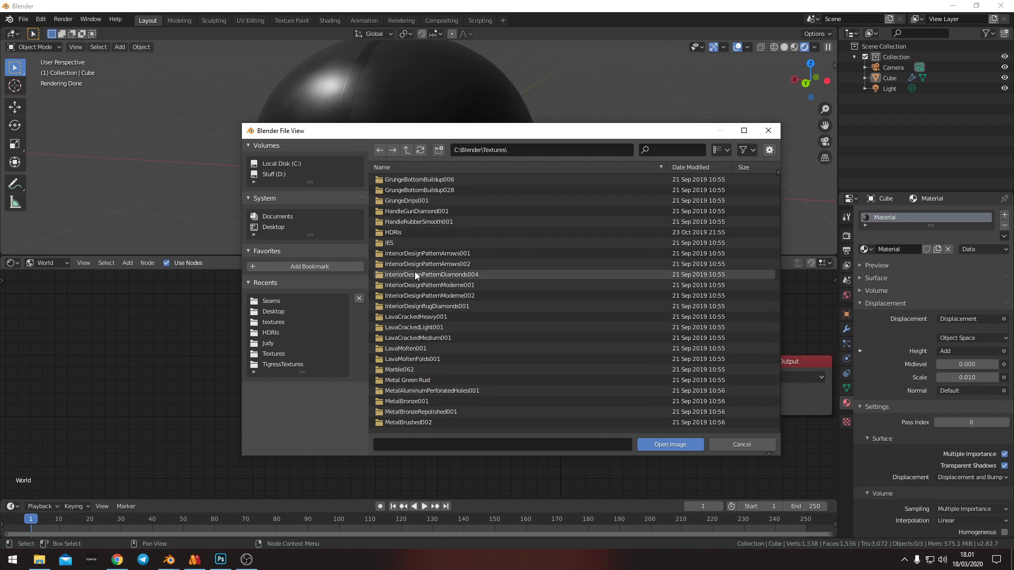
{"action": "double_click", "coordinate": [410, 232]}
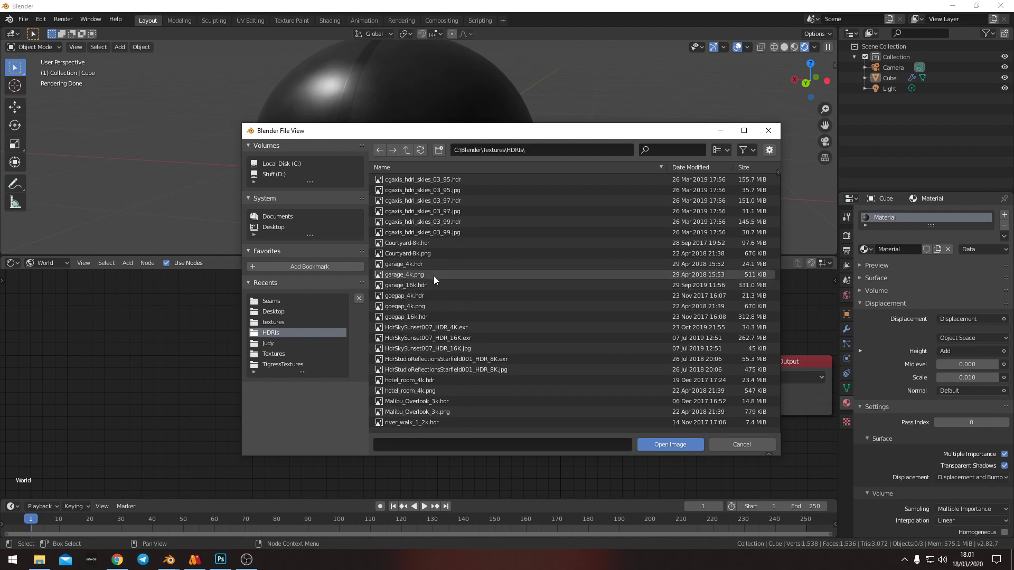
Load Courtyard-8k.png as the environment image and connect its Color output to the Background node's Color
{"action": "scroll", "coordinate": [432, 293], "scroll_direction": "up", "scroll_amount": 3}
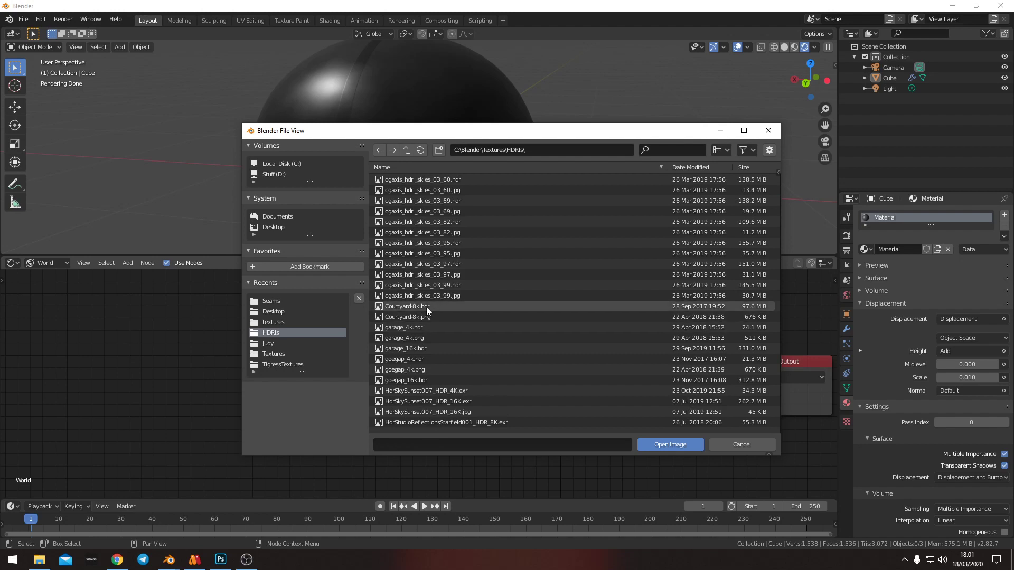
{"action": "left_click", "coordinate": [426, 307]}
{"action": "left_click", "coordinate": [432, 318]}
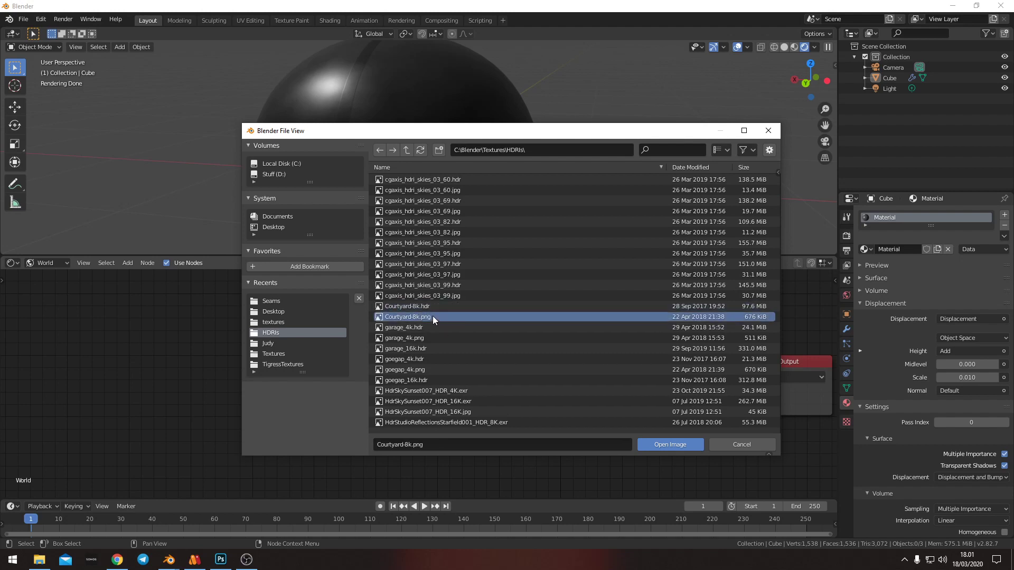
{"action": "left_click", "coordinate": [459, 300]}
{"action": "left_click", "coordinate": [461, 305]}
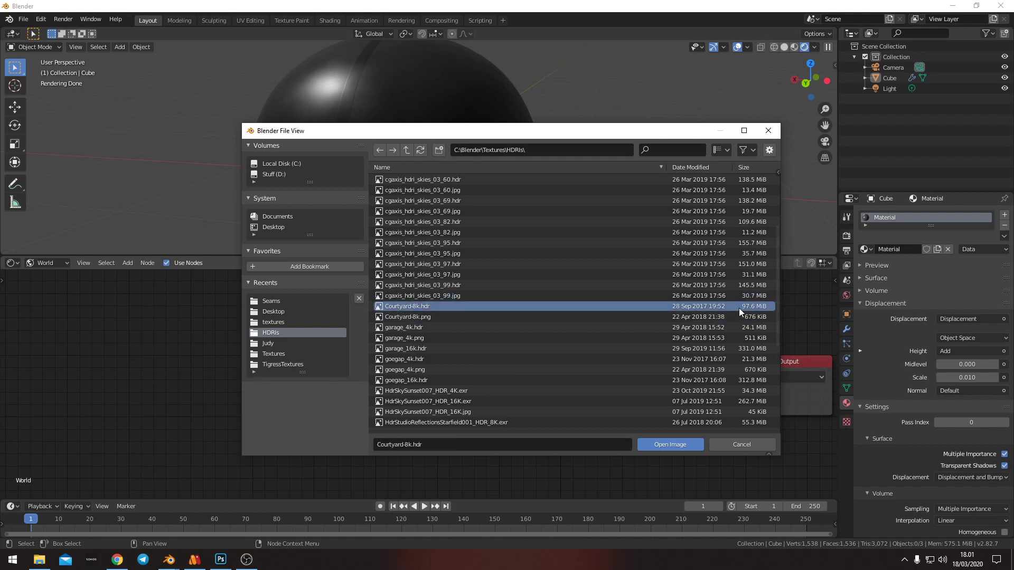
{"action": "left_click", "coordinate": [464, 316]}
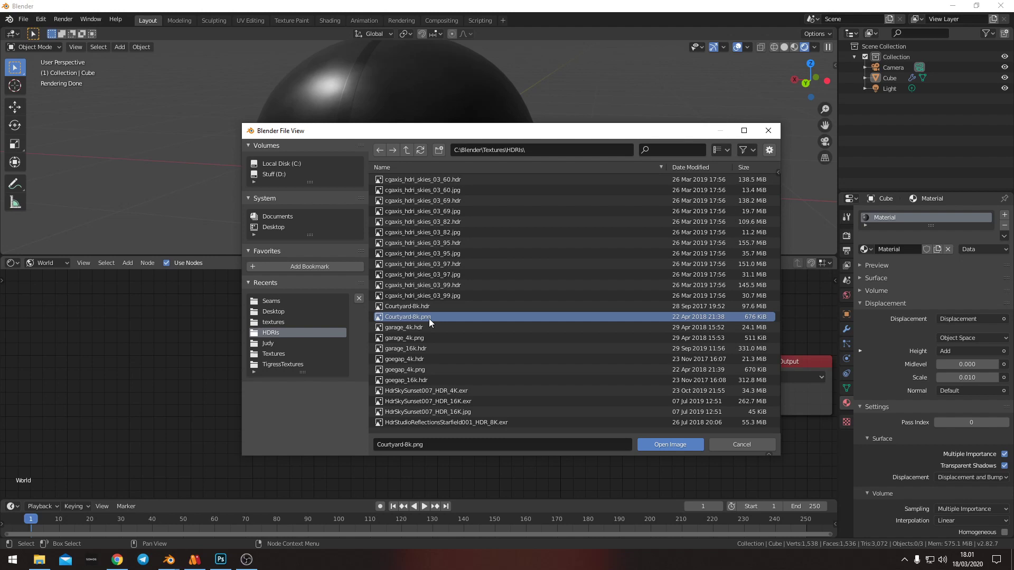
{"action": "left_click", "coordinate": [651, 445]}
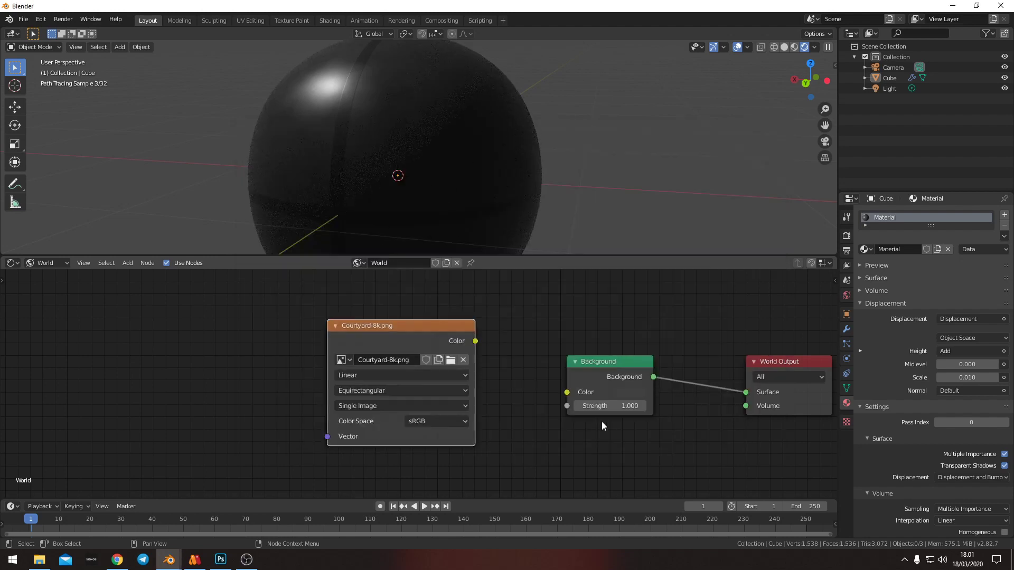
{"action": "left_click_drag", "start_coordinate": [475, 341], "coordinate": [574, 397]}
{"action": "scroll", "coordinate": [486, 158], "scroll_direction": "down", "scroll_amount": 8}
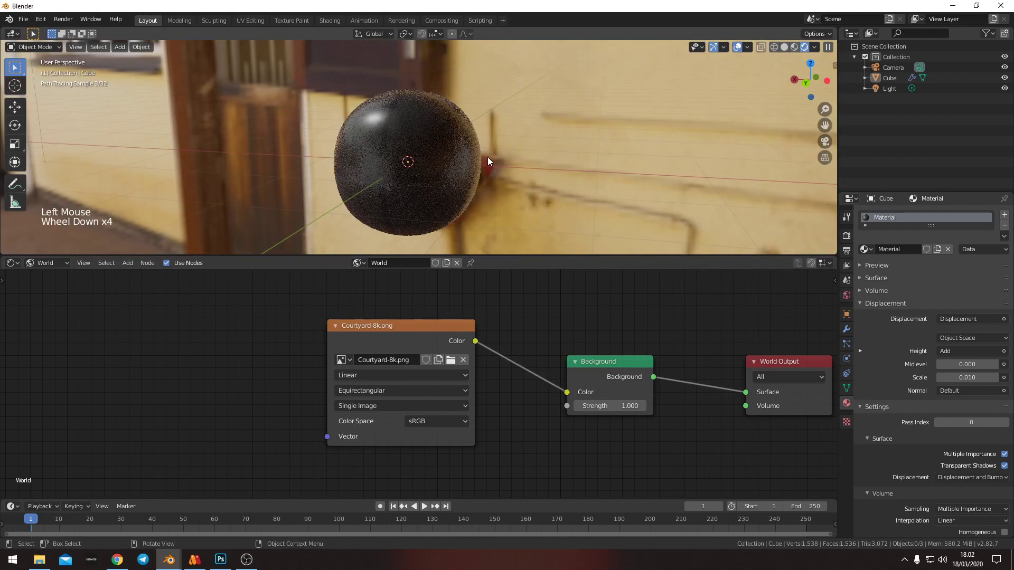
Select the sphere and examine its surface under the courtyard lighting
{"action": "scroll", "coordinate": [488, 156], "scroll_direction": "down", "scroll_amount": 1}
{"action": "scroll", "coordinate": [488, 156], "scroll_direction": "up", "scroll_amount": 9}
{"action": "middle_click_drag", "start_coordinate": [432, 150], "coordinate": [472, 168]}
{"action": "scroll", "coordinate": [437, 163], "scroll_direction": "down", "scroll_amount": 1}
{"action": "left_click", "coordinate": [443, 137]}
{"action": "scroll", "coordinate": [473, 168], "scroll_direction": "up", "scroll_amount": 1}
{"action": "middle_click_drag", "start_coordinate": [375, 153], "coordinate": [456, 173], "text": "shift"}
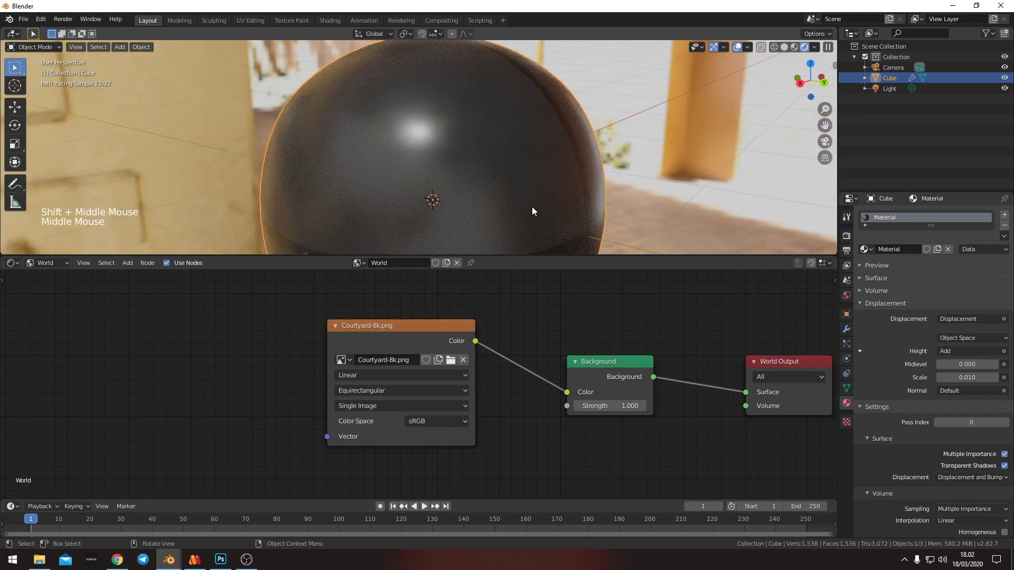
Switch the render engine to Eevee, view the sphere with it, and return the engine to Cycles
{"action": "left_click", "coordinate": [840, 221]}
{"action": "left_click", "coordinate": [839, 227]}
{"action": "left_click", "coordinate": [847, 235]}
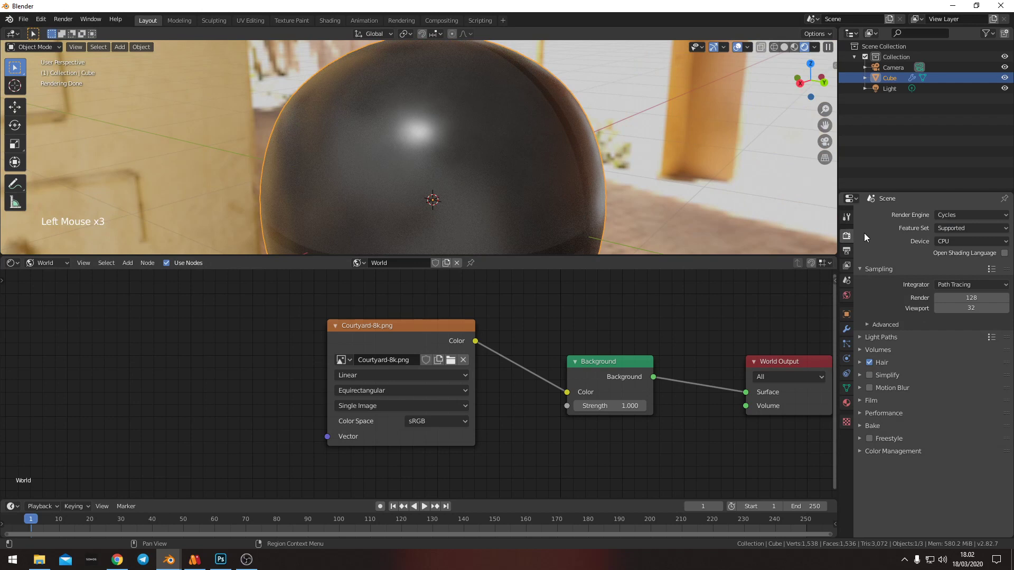
{"action": "left_click", "coordinate": [952, 216]}
{"action": "left_click", "coordinate": [951, 229]}
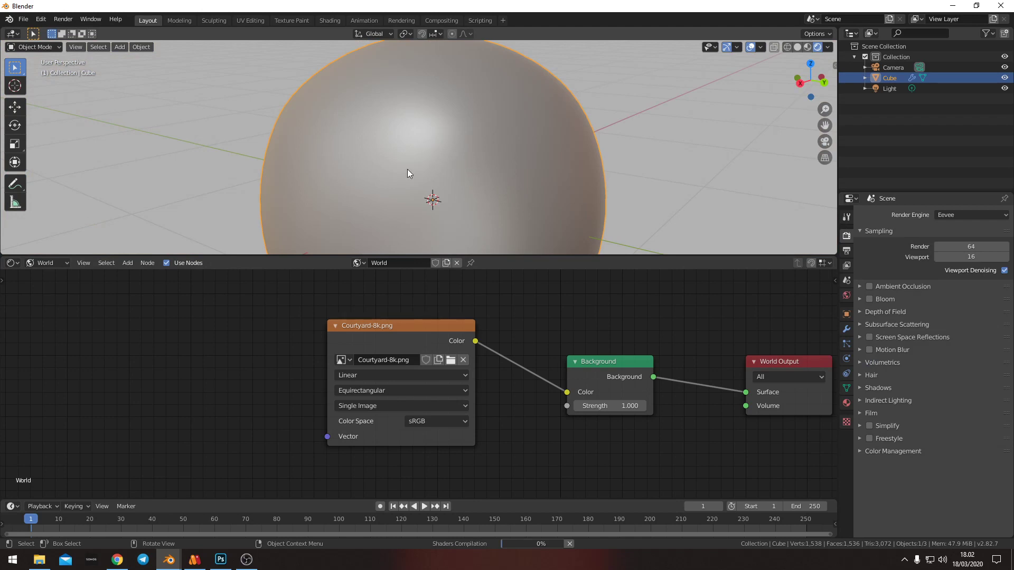
{"action": "middle_click_drag", "start_coordinate": [344, 162], "coordinate": [388, 181]}
{"action": "scroll", "coordinate": [392, 188], "scroll_direction": "up", "scroll_amount": 1}
{"action": "left_click", "coordinate": [947, 216]}
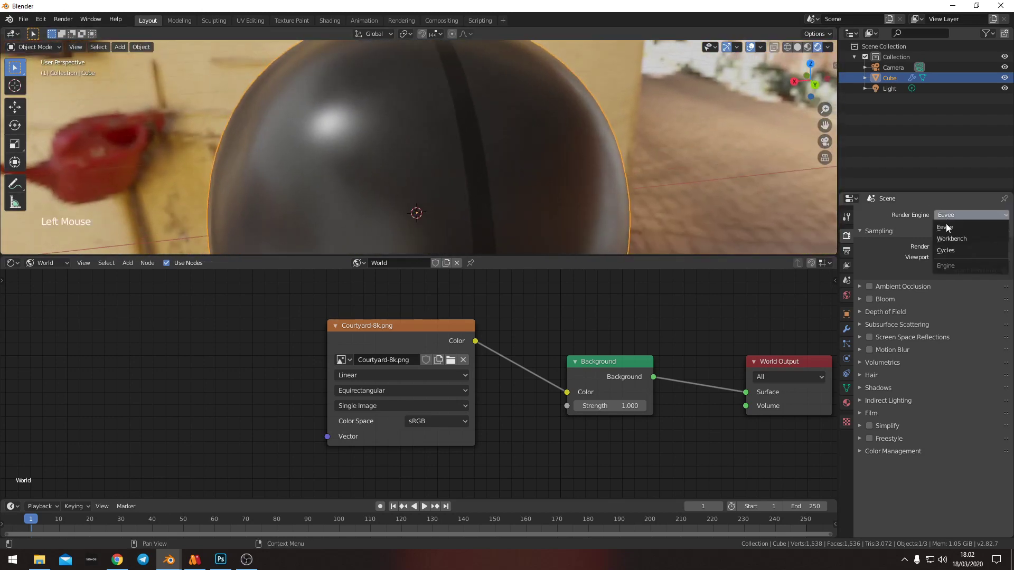
{"action": "left_click", "coordinate": [946, 250]}
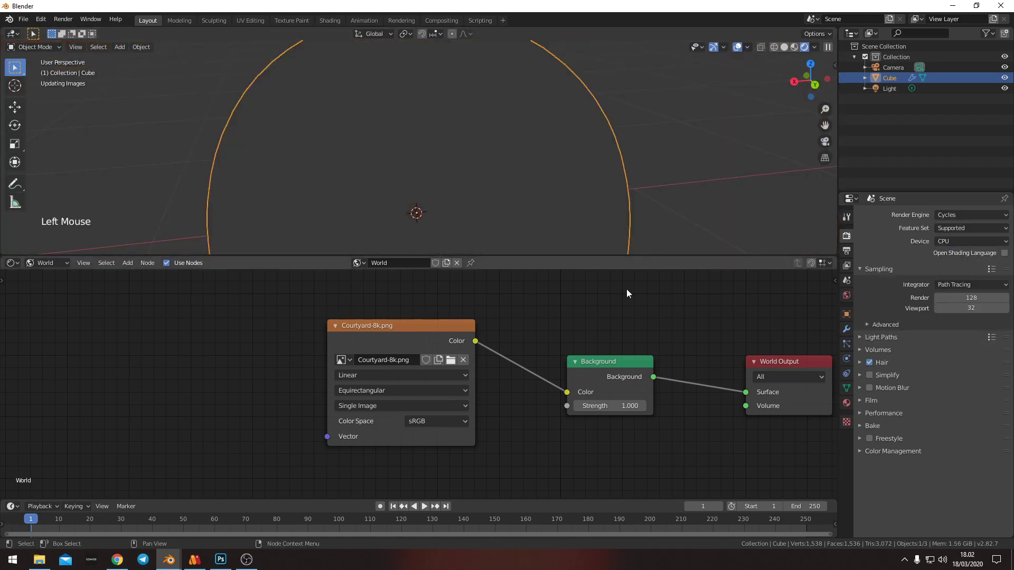
Return the shader editor to the object's material nodes and select the ColorRamp node fed by the noise texture
{"action": "left_click", "coordinate": [50, 264]}
{"action": "left_click", "coordinate": [53, 280]}
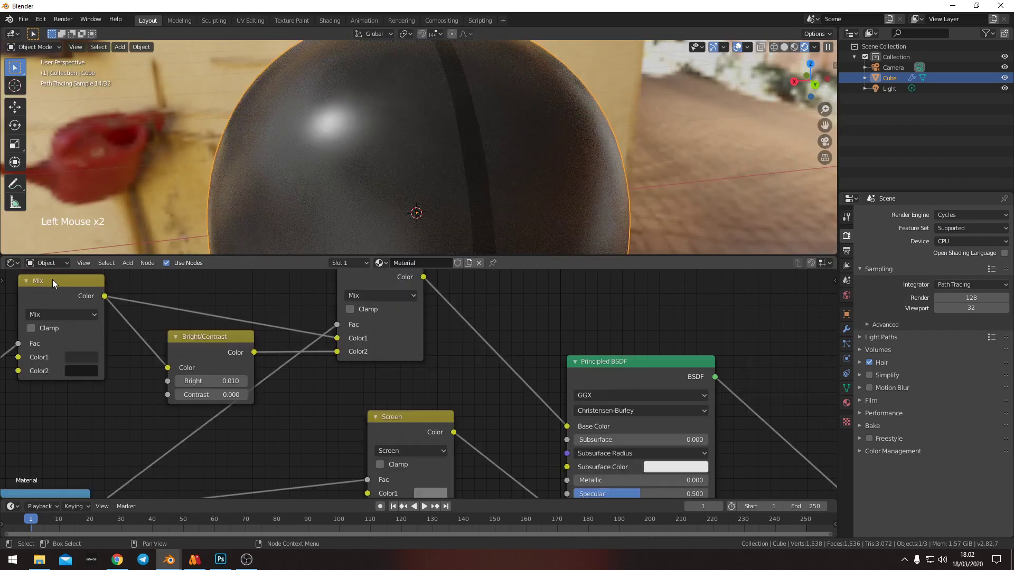
{"action": "middle_click_drag", "start_coordinate": [333, 406], "coordinate": [510, 426]}
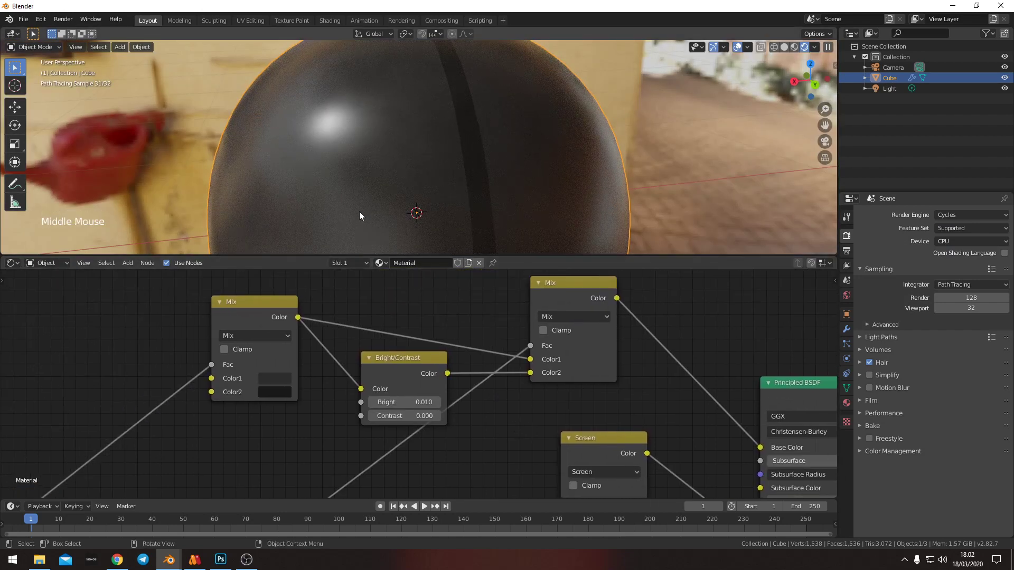
{"action": "middle_click_drag", "start_coordinate": [360, 213], "coordinate": [417, 213]}
{"action": "middle_click_drag", "start_coordinate": [474, 463], "coordinate": [497, 343]}
{"action": "scroll", "coordinate": [396, 340], "scroll_direction": "down", "scroll_amount": 1}
{"action": "middle_click_drag", "start_coordinate": [396, 340], "coordinate": [453, 338]}
{"action": "left_click", "coordinate": [388, 350]}
{"action": "middle_click_drag", "start_coordinate": [389, 350], "coordinate": [428, 353]}
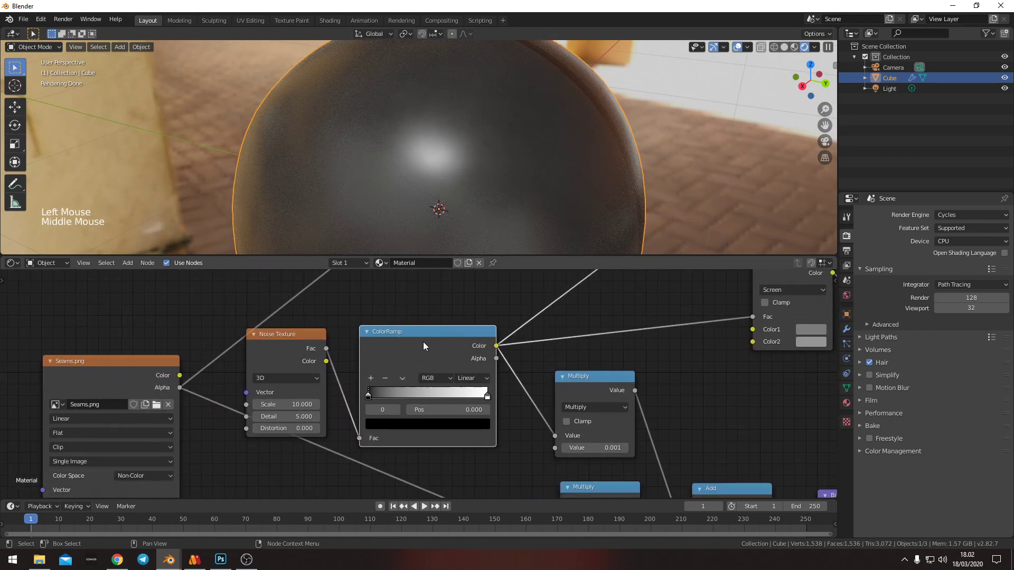
Preview the ColorRamp output directly on the sphere and examine its noise pattern
{"action": "left_click", "coordinate": [424, 342], "text": "ctrl+shift"}
{"action": "middle_click_drag", "start_coordinate": [423, 341], "coordinate": [346, 348]}
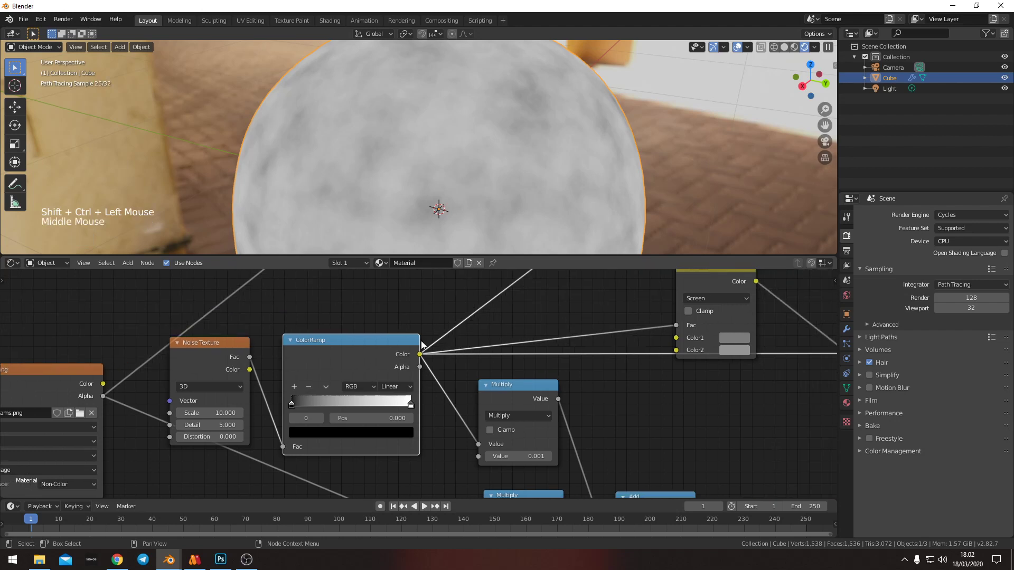
{"action": "scroll", "coordinate": [385, 325], "scroll_direction": "down", "scroll_amount": 3}
{"action": "scroll", "coordinate": [408, 179], "scroll_direction": "down", "scroll_amount": 5}
{"action": "middle_click_drag", "start_coordinate": [408, 179], "coordinate": [485, 87]}
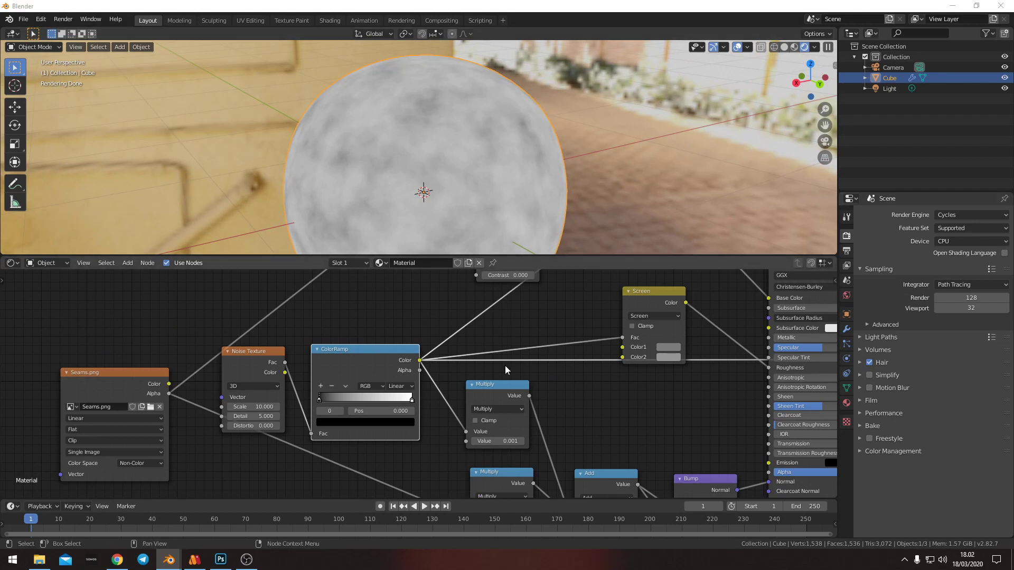
{"action": "scroll", "coordinate": [369, 358], "scroll_direction": "up", "scroll_amount": 3}
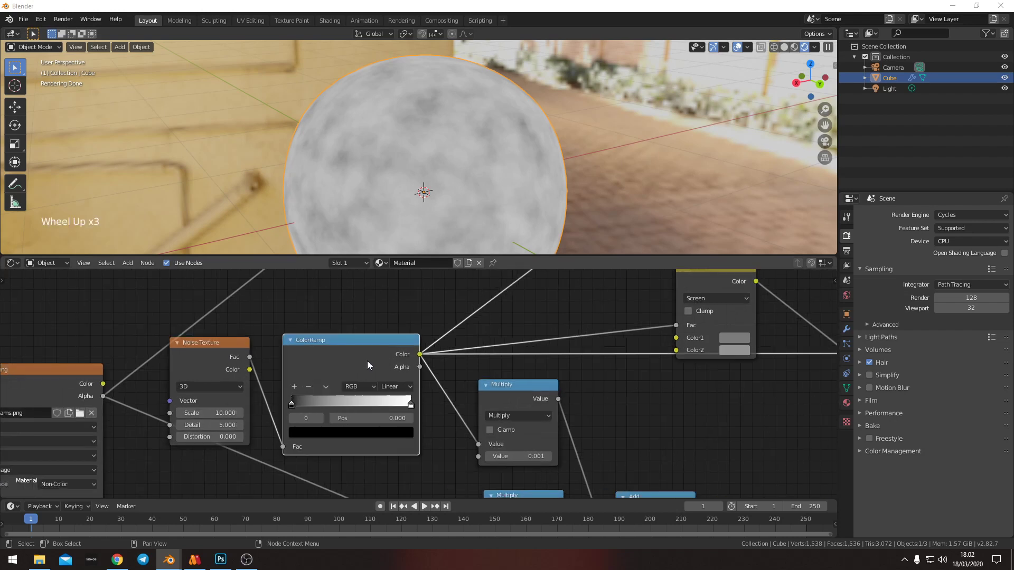
Set the black stop of the noise ColorRamp to position 0.5
{"action": "middle_click_drag", "start_coordinate": [367, 360], "coordinate": [358, 387]}
{"action": "left_click_drag", "start_coordinate": [314, 404], "coordinate": [368, 405]}
{"action": "double_click", "coordinate": [393, 418]}
{"action": "key", "text": "BackSpace"}
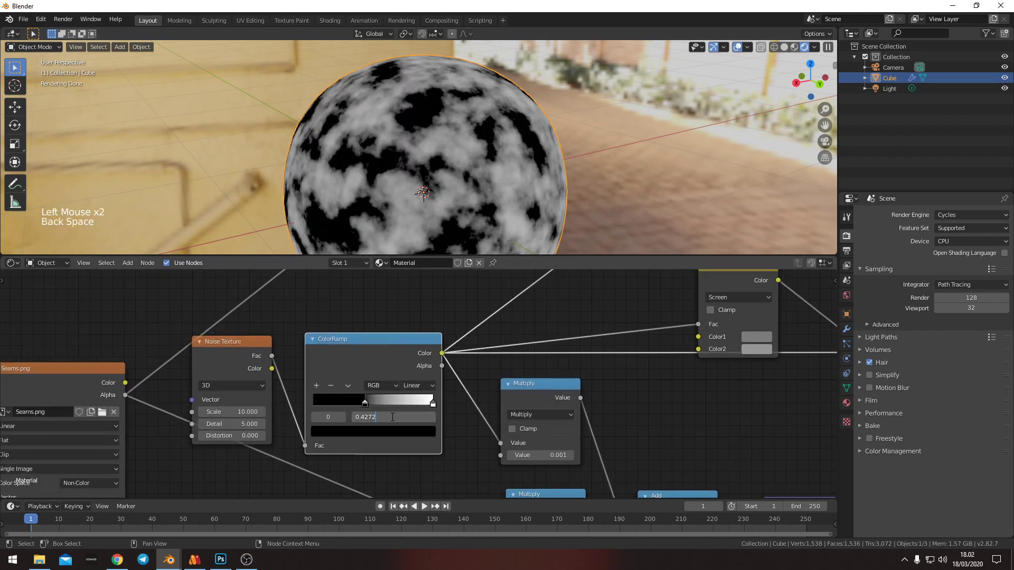
{"action": "type", "text": "5"}
{"action": "key", "text": "Return"}
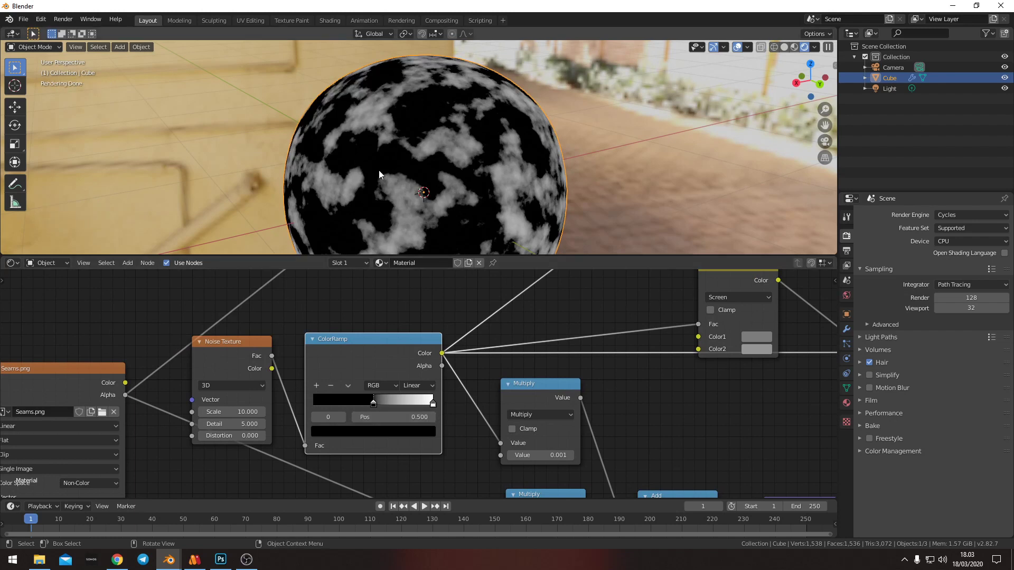
Set the white stop of the noise ColorRamp to position 0.75
{"action": "left_click", "coordinate": [419, 403]}
{"action": "left_click", "coordinate": [405, 418]}
{"action": "left_click", "coordinate": [405, 417]}
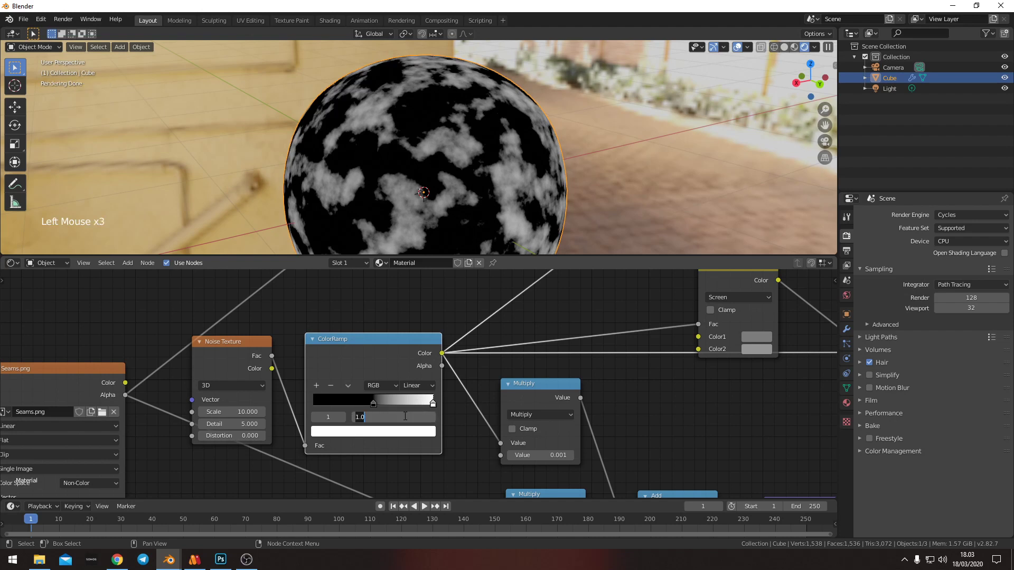
{"action": "type", "text": ".75"}
{"action": "key", "text": "Return"}
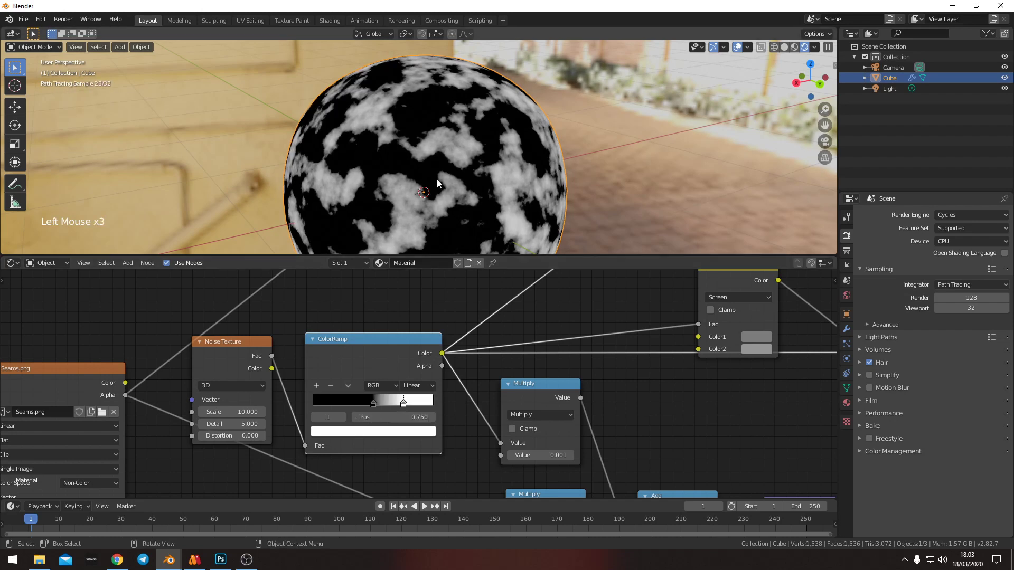
Route the Principled BSDF to the material output again and examine the sphere's highlights and seam up close
{"action": "middle_click_drag", "start_coordinate": [516, 160], "coordinate": [502, 191]}
{"action": "scroll", "coordinate": [394, 153], "scroll_direction": "up", "scroll_amount": 2}
{"action": "scroll", "coordinate": [502, 191], "scroll_direction": "down", "scroll_amount": 5}
{"action": "scroll", "coordinate": [571, 315], "scroll_direction": "down", "scroll_amount": 3}
{"action": "middle_click_drag", "start_coordinate": [583, 321], "coordinate": [406, 380]}
{"action": "left_click", "coordinate": [634, 338], "text": "ctrl+shift"}
{"action": "middle_click_drag", "start_coordinate": [414, 180], "coordinate": [404, 185]}
{"action": "scroll", "coordinate": [404, 185], "scroll_direction": "up", "scroll_amount": 4}
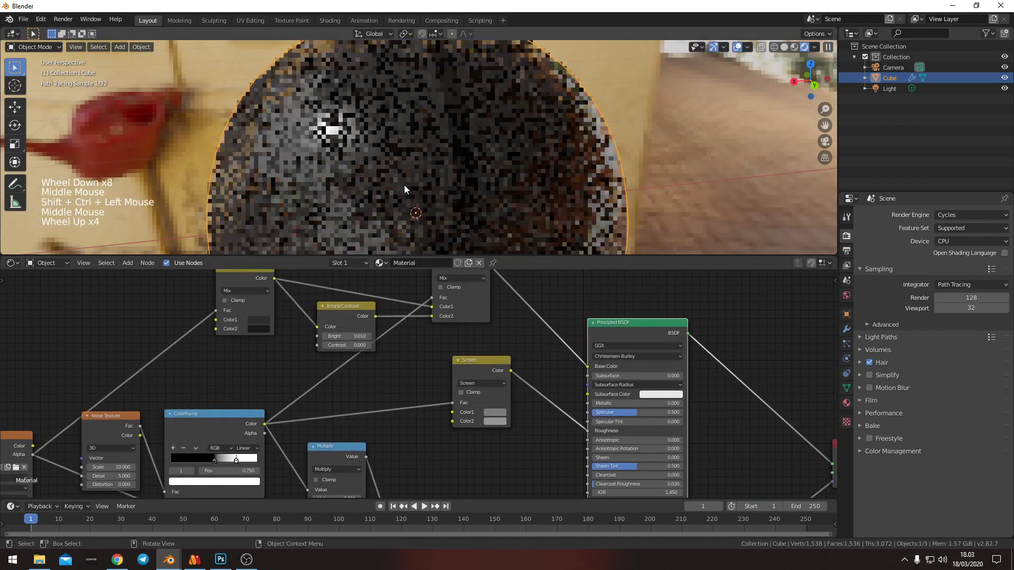
{"action": "scroll", "coordinate": [354, 152], "scroll_direction": "up", "scroll_amount": 2}
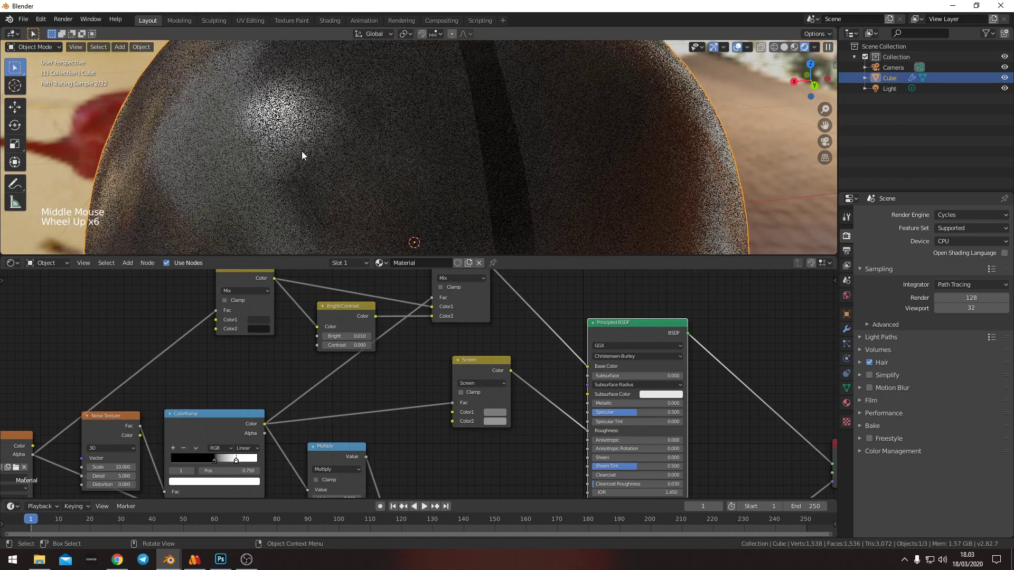
{"action": "middle_click_drag", "start_coordinate": [291, 147], "coordinate": [445, 135]}
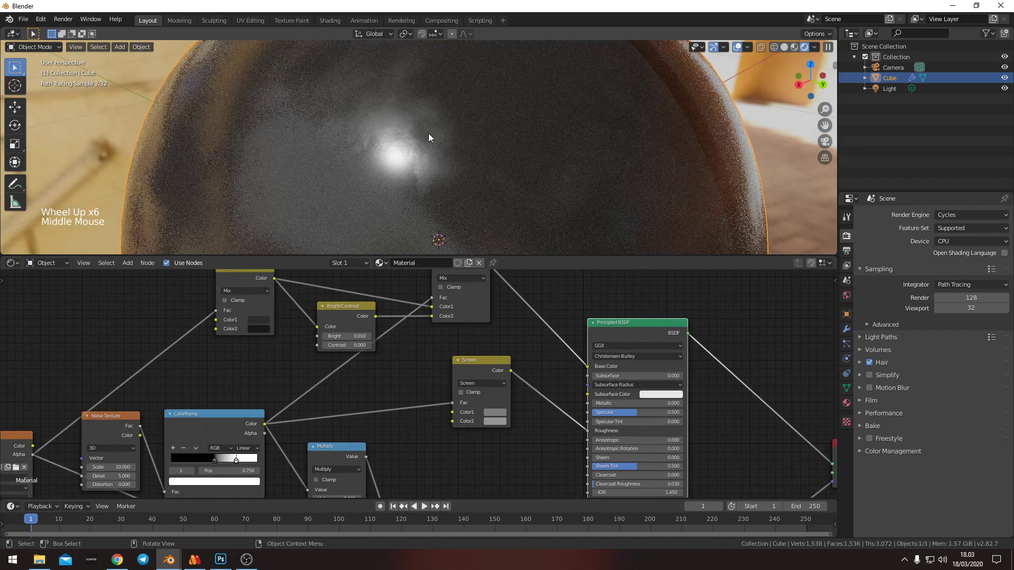
{"action": "middle_click_drag", "start_coordinate": [359, 123], "coordinate": [447, 189]}
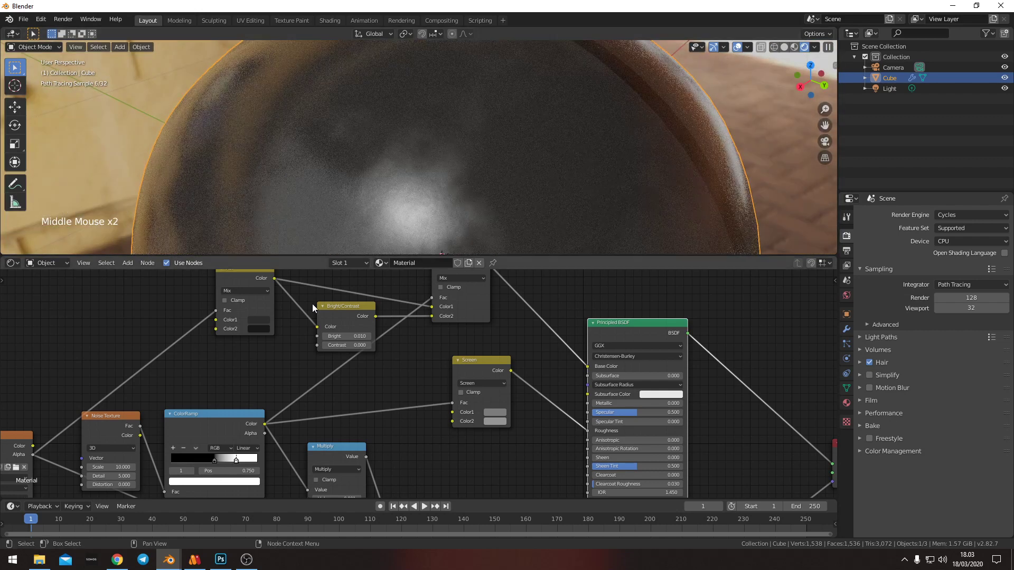
Try sharpening the noise contrast by moving the ColorRamp's white stop to 0.564 and check the sphere
{"action": "middle_click_drag", "start_coordinate": [312, 304], "coordinate": [430, 300]}
{"action": "scroll", "coordinate": [383, 371], "scroll_direction": "up", "scroll_amount": 7}
{"action": "middle_click_drag", "start_coordinate": [384, 371], "coordinate": [402, 388]}
{"action": "left_click_drag", "start_coordinate": [395, 405], "coordinate": [367, 405]}
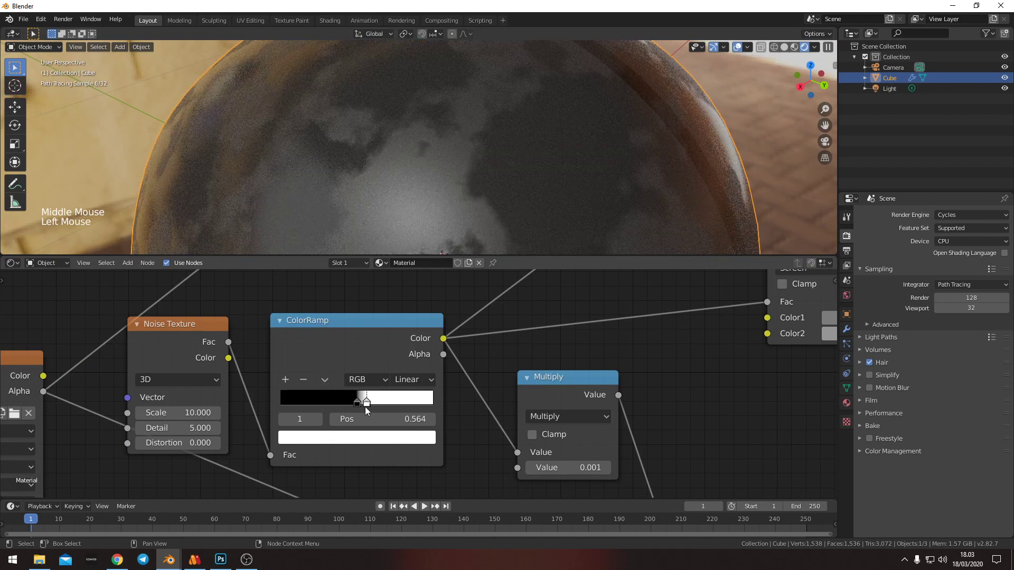
{"action": "scroll", "coordinate": [477, 195], "scroll_direction": "down", "scroll_amount": 4}
{"action": "middle_click_drag", "start_coordinate": [476, 196], "coordinate": [481, 162]}
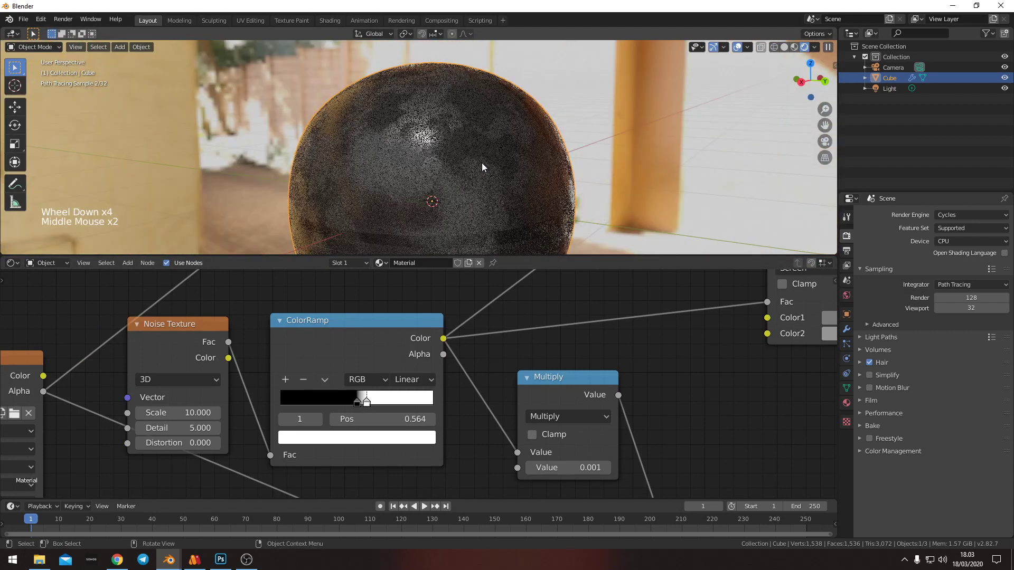
{"action": "left_click_drag", "start_coordinate": [367, 403], "coordinate": [304, 408]}
{"action": "right_click", "coordinate": [305, 408]}
Return the ColorRamp's white stop to position 0.75
{"action": "left_click", "coordinate": [394, 403]}
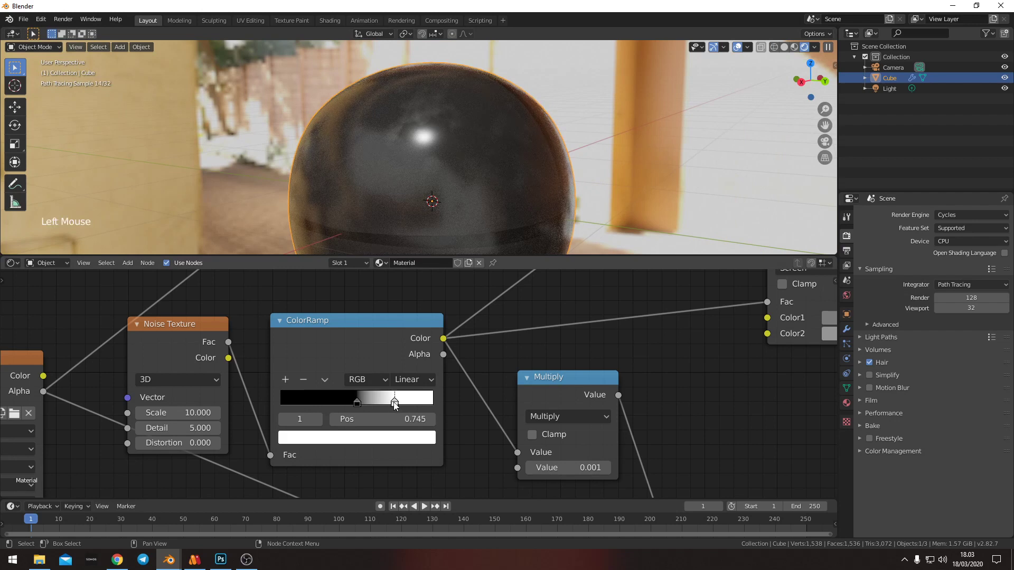
{"action": "double_click", "coordinate": [398, 421]}
{"action": "key", "text": "BackSpace"}
{"action": "key", "text": "BackSpace"}
{"action": "key", "text": "BackSpace"}
{"action": "key", "text": "BackSpace"}
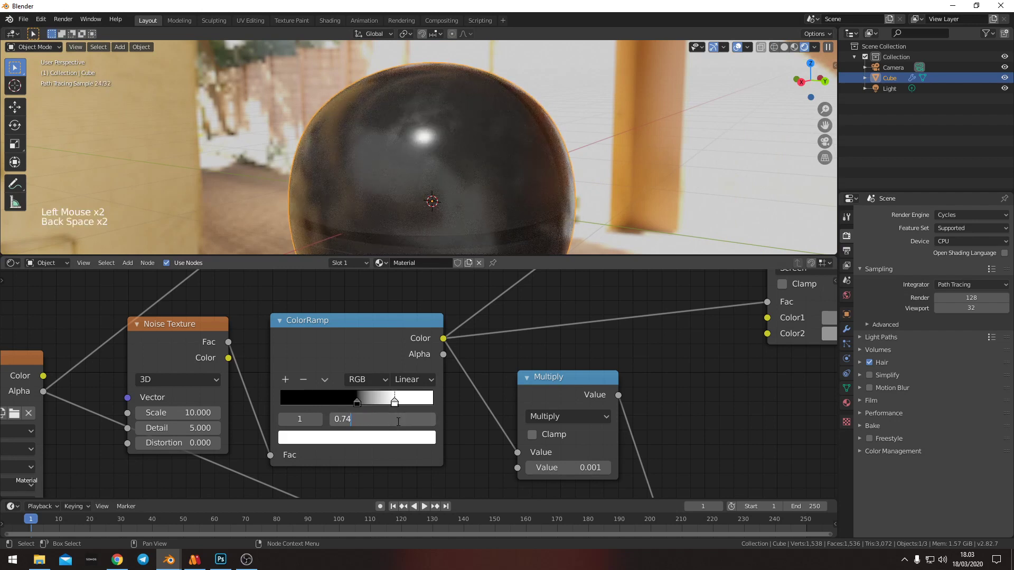
{"action": "type", "text": "5"}
{"action": "key", "text": "Return"}
Examine the sphere's reflections and seams from several sides under the courtyard lighting
{"action": "scroll", "coordinate": [486, 183], "scroll_direction": "down", "scroll_amount": 4}
{"action": "middle_click_drag", "start_coordinate": [483, 188], "coordinate": [266, 196]}
{"action": "scroll", "coordinate": [417, 199], "scroll_direction": "up", "scroll_amount": 3}
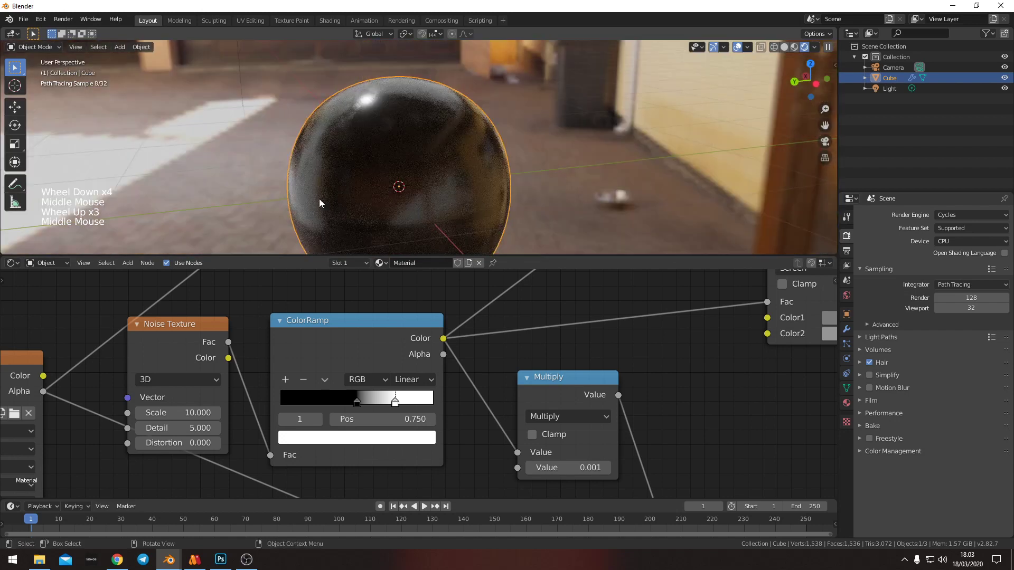
{"action": "middle_click_drag", "start_coordinate": [346, 186], "coordinate": [417, 169]}
{"action": "key", "text": "KP_0"}
{"action": "scroll", "coordinate": [473, 177], "scroll_direction": "up", "scroll_amount": 5}
{"action": "scroll", "coordinate": [376, 170], "scroll_direction": "up", "scroll_amount": 4}
{"action": "scroll", "coordinate": [417, 169], "scroll_direction": "up", "scroll_amount": 1}
{"action": "key", "text": "shift"}
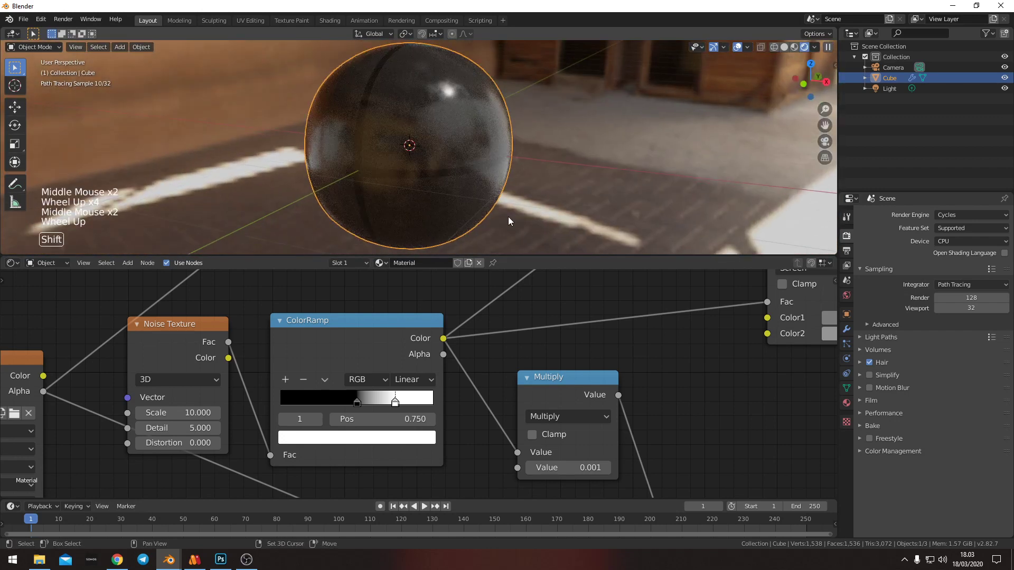
Merge the shader editor area into the 3D viewport so that the rendered sphere fills the workspace
{"action": "left_click", "coordinate": [5, 252]}
{"action": "left_click_drag", "start_coordinate": [4, 253], "coordinate": [24, 307]}
{"action": "left_click", "coordinate": [422, 245]}
{"action": "scroll", "coordinate": [422, 245], "scroll_direction": "up", "scroll_amount": 3}
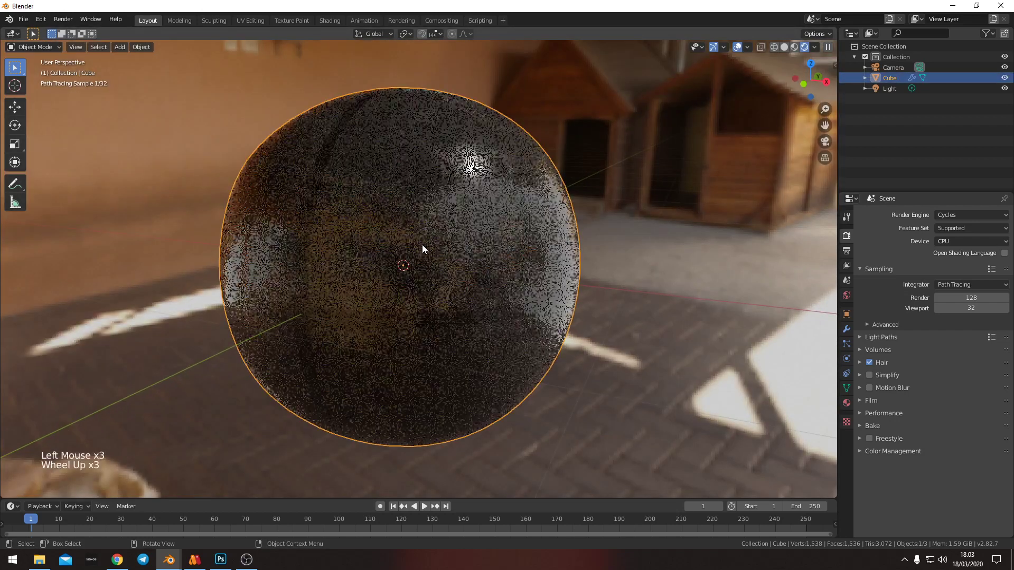
Deselect the sphere and frame it from slightly farther away to examine the finished material
{"action": "key", "text": "alt+a"}
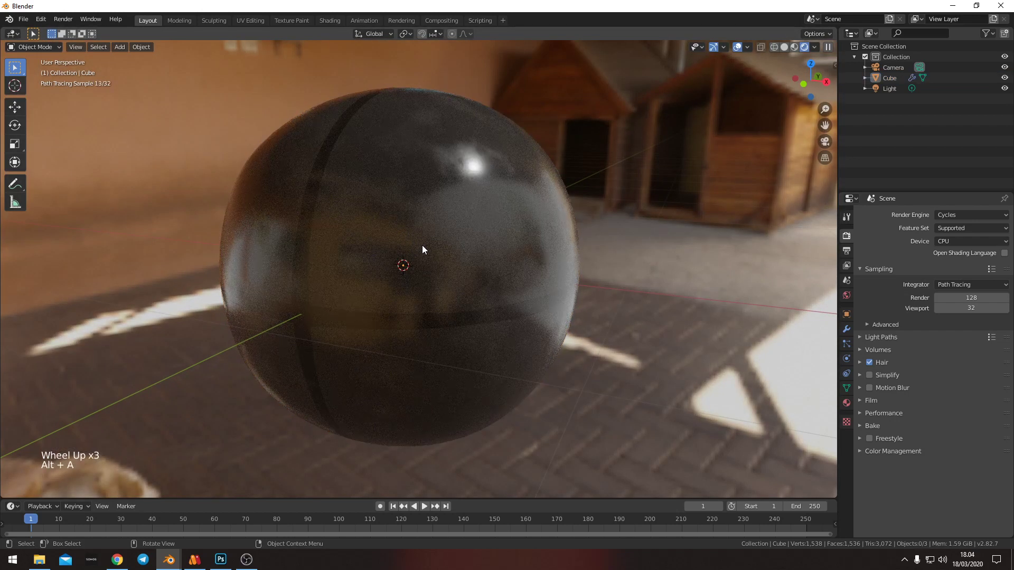
{"action": "left_click", "coordinate": [438, 192]}
{"action": "key", "text": "alt+a"}
{"action": "scroll", "coordinate": [438, 192], "scroll_direction": "down", "scroll_amount": 2}
{"action": "mouse_move", "coordinate": [438, 192]}
{"action": "middle_mouse_down"}
{"action": "mouse_move", "coordinate": [425, 250]}
{"action": "mouse_move", "coordinate": [327, 248]}
{"action": "mouse_move", "coordinate": [485, 242]}
{"action": "middle_mouse_up"}
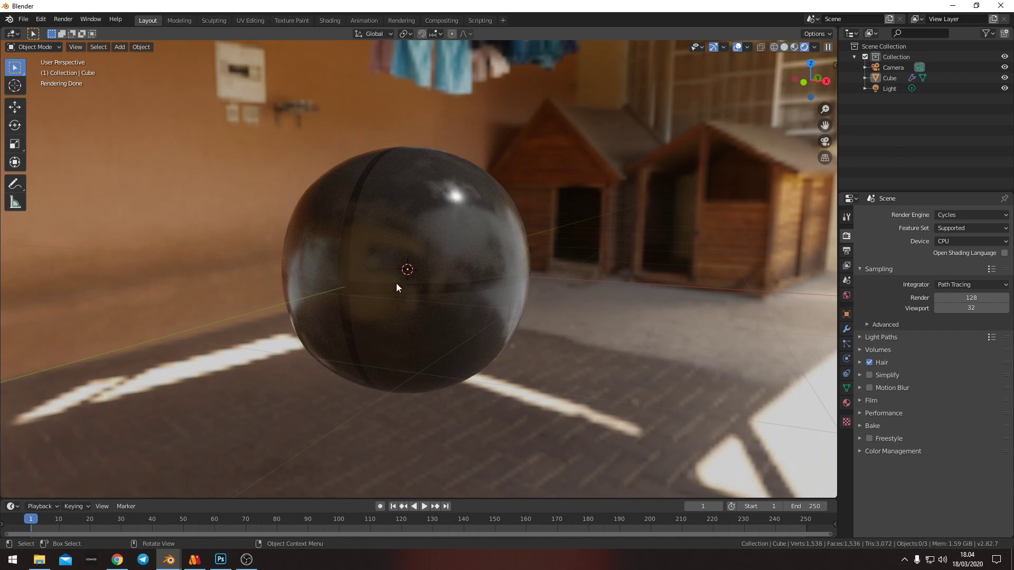
{"action": "left_click", "coordinate": [246, 561]}
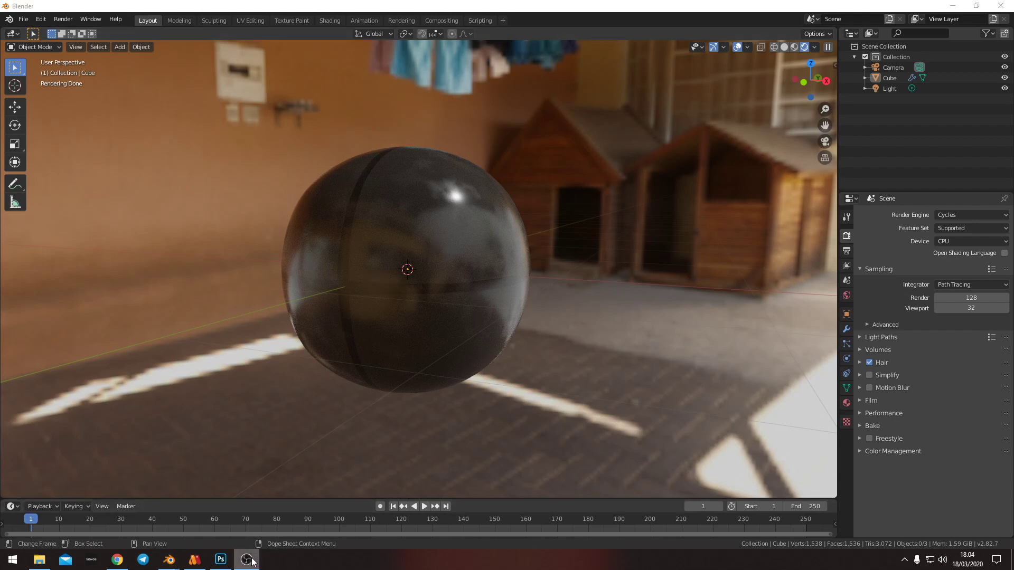